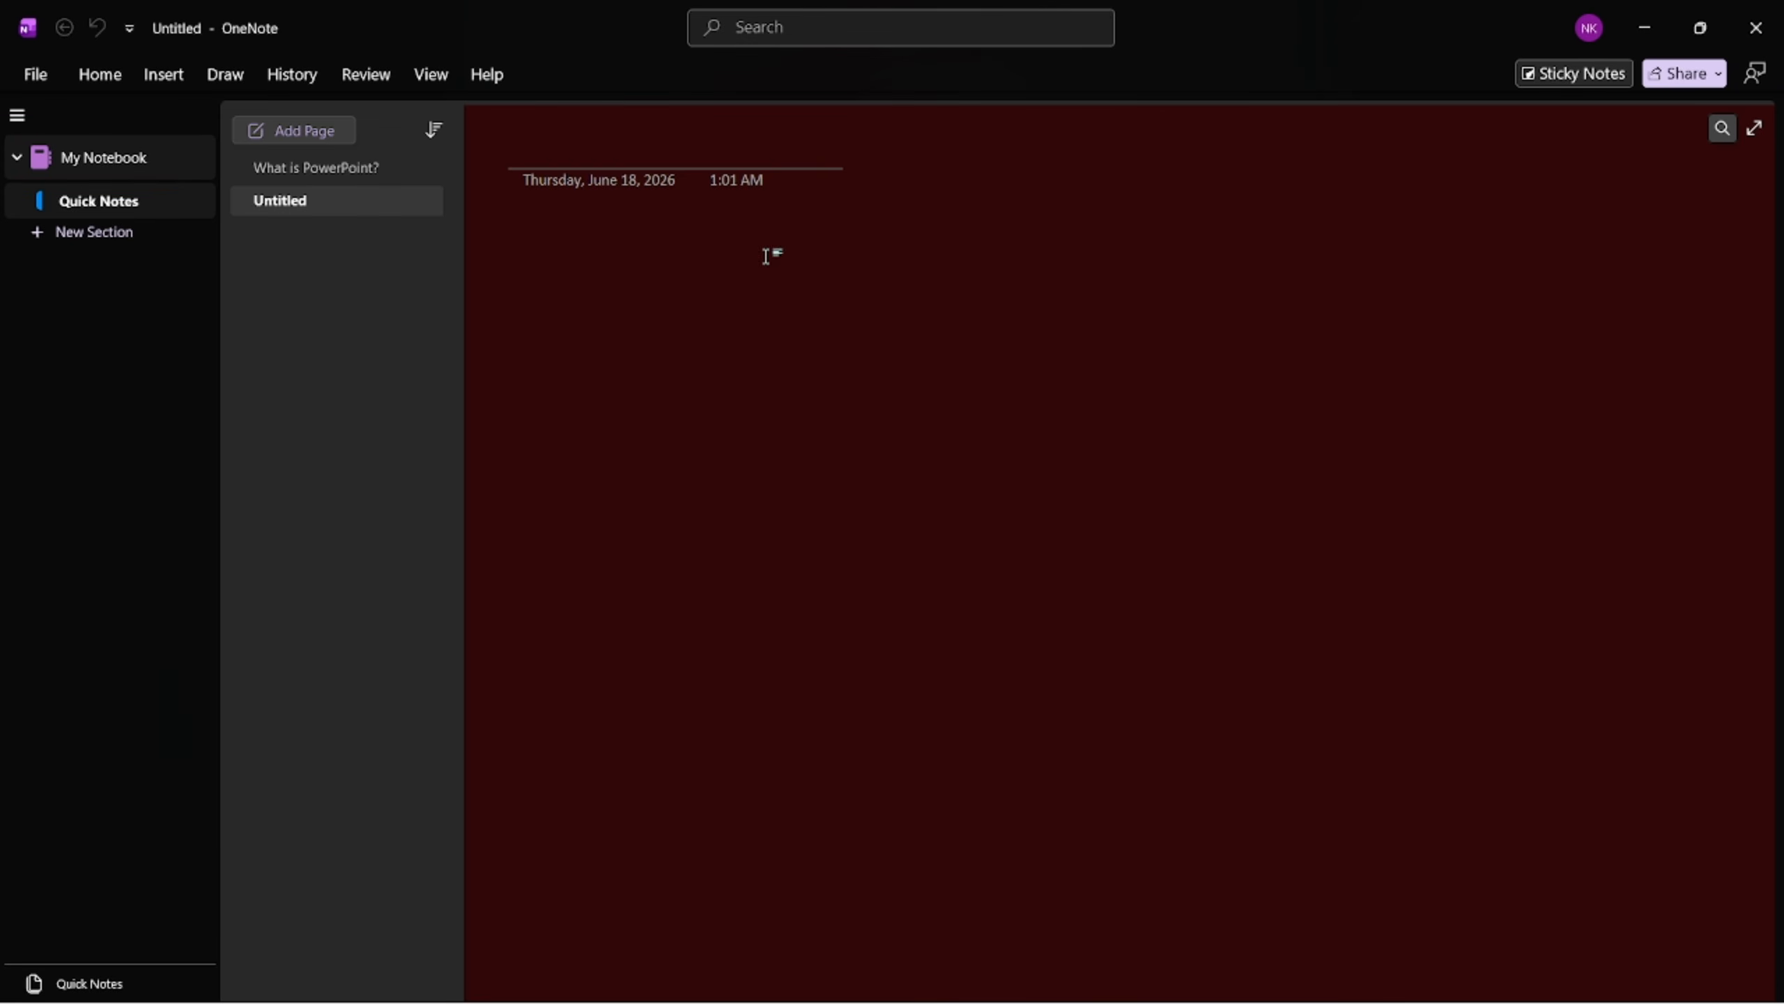
- Add a new section to My Notebook and a second untitled page in it, and switch between its two pages
{"action": "left_click", "coordinate": [92, 239]}
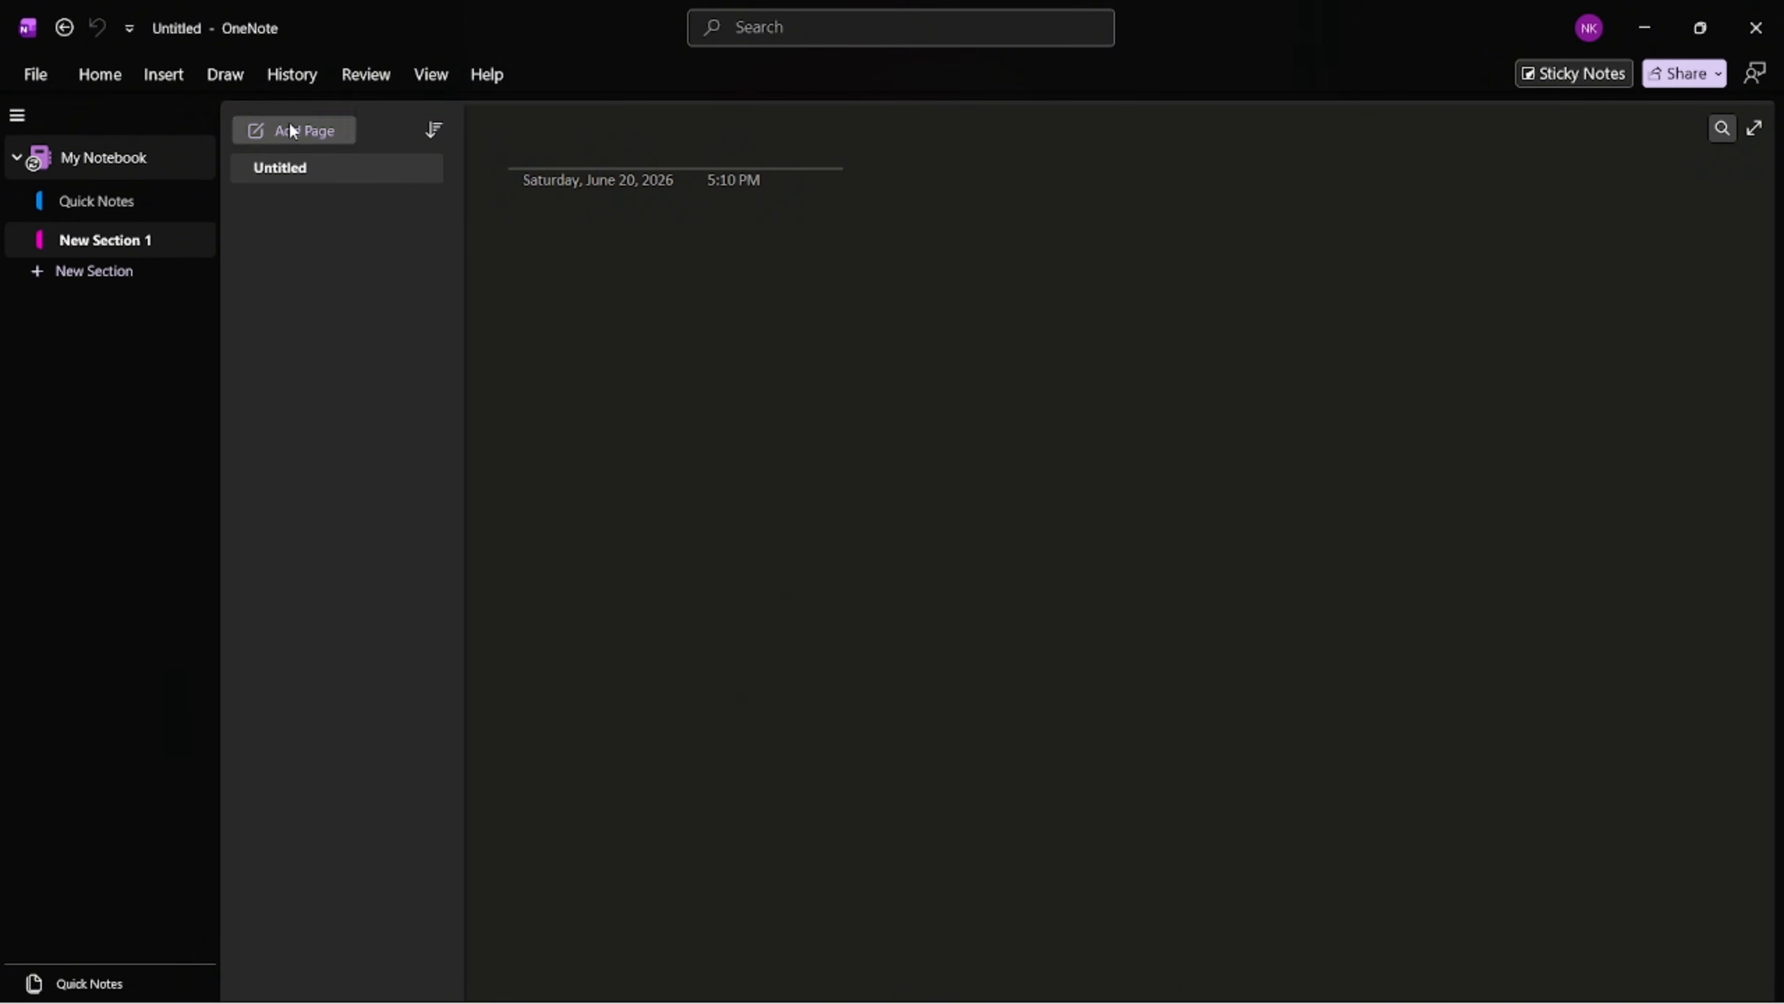
{"action": "left_click", "coordinate": [291, 129]}
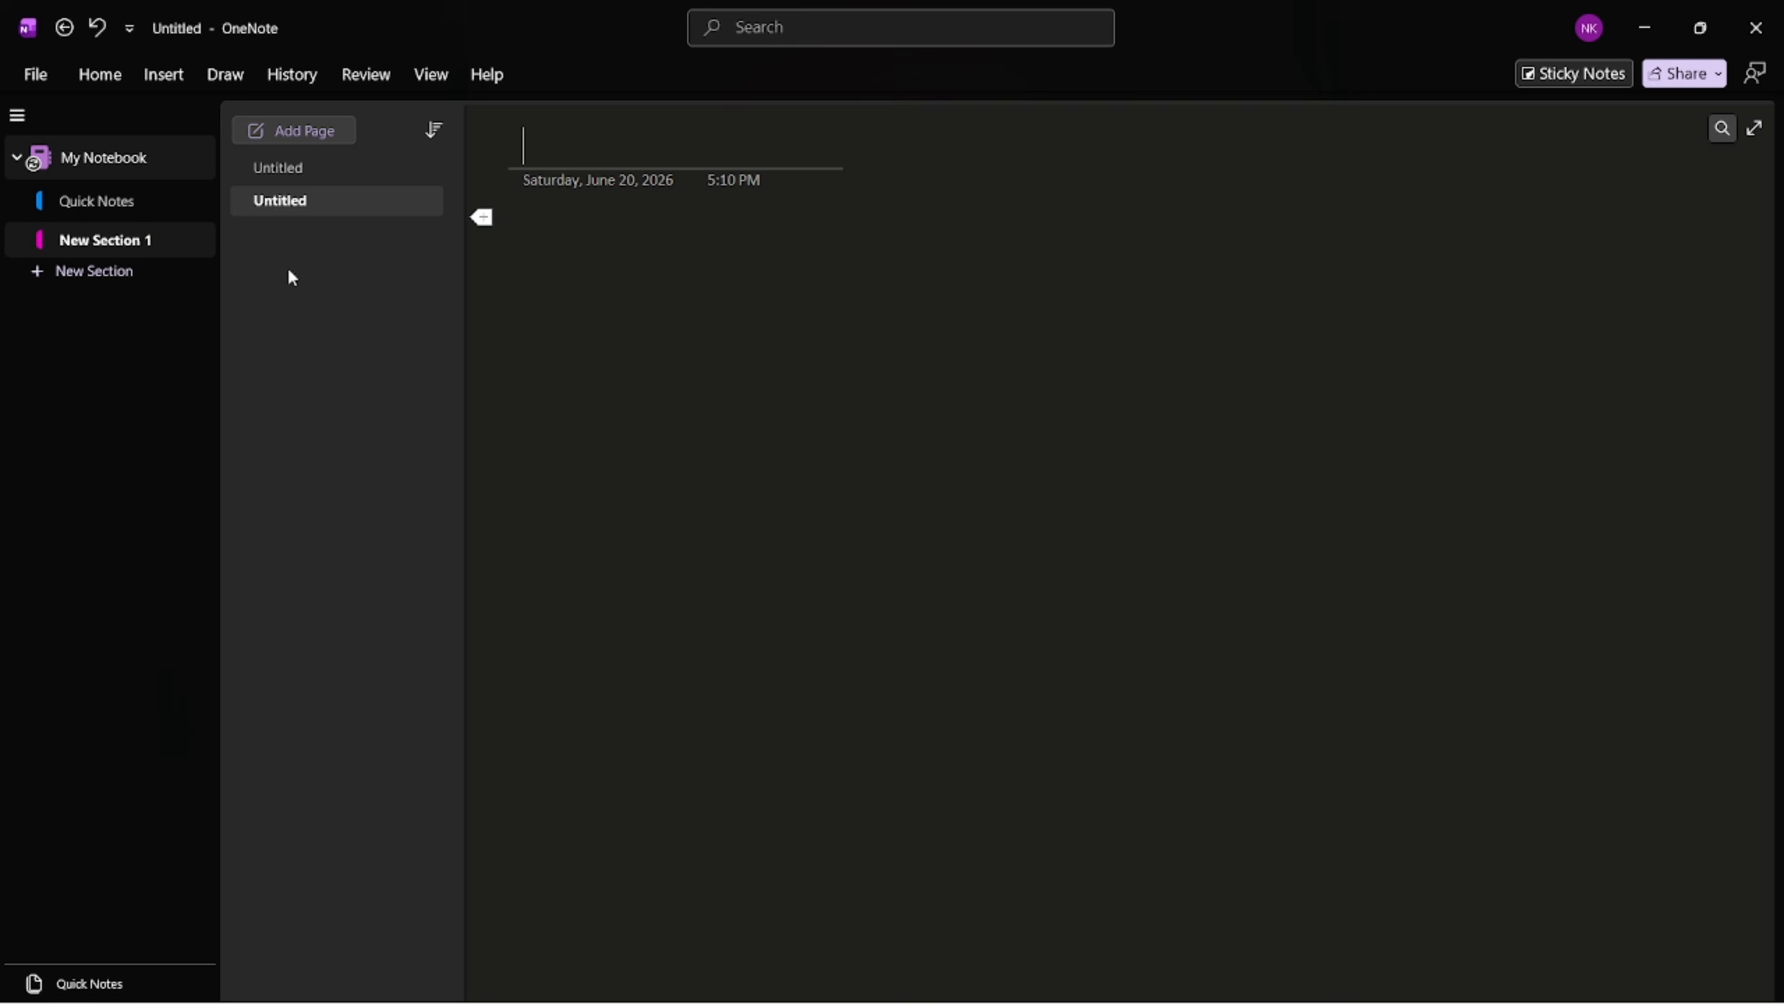
{"action": "left_click", "coordinate": [293, 171]}
{"action": "left_click", "coordinate": [301, 201]}
- Write "asdfasdfasdfasdf" on the second untitled page and move the note container closer to the page title
{"action": "left_click", "coordinate": [725, 450]}
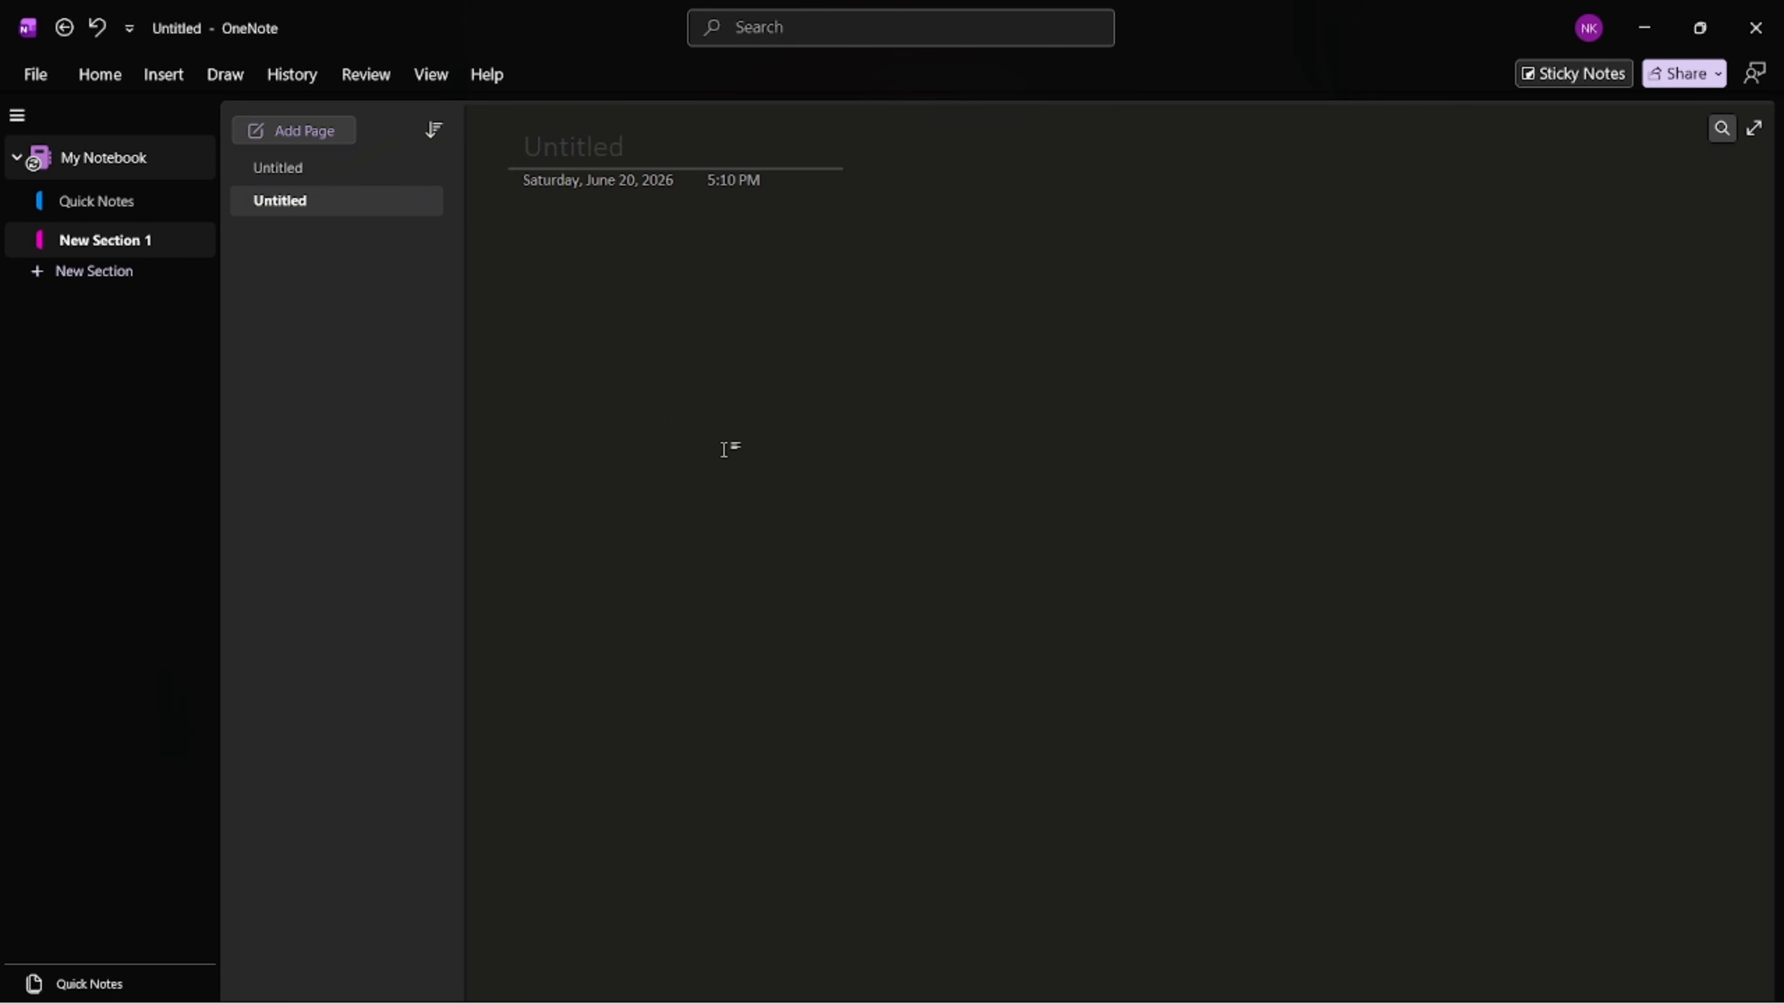
{"action": "left_click", "coordinate": [883, 429]}
{"action": "type", "text": "asdfasdfasdfasdf"}
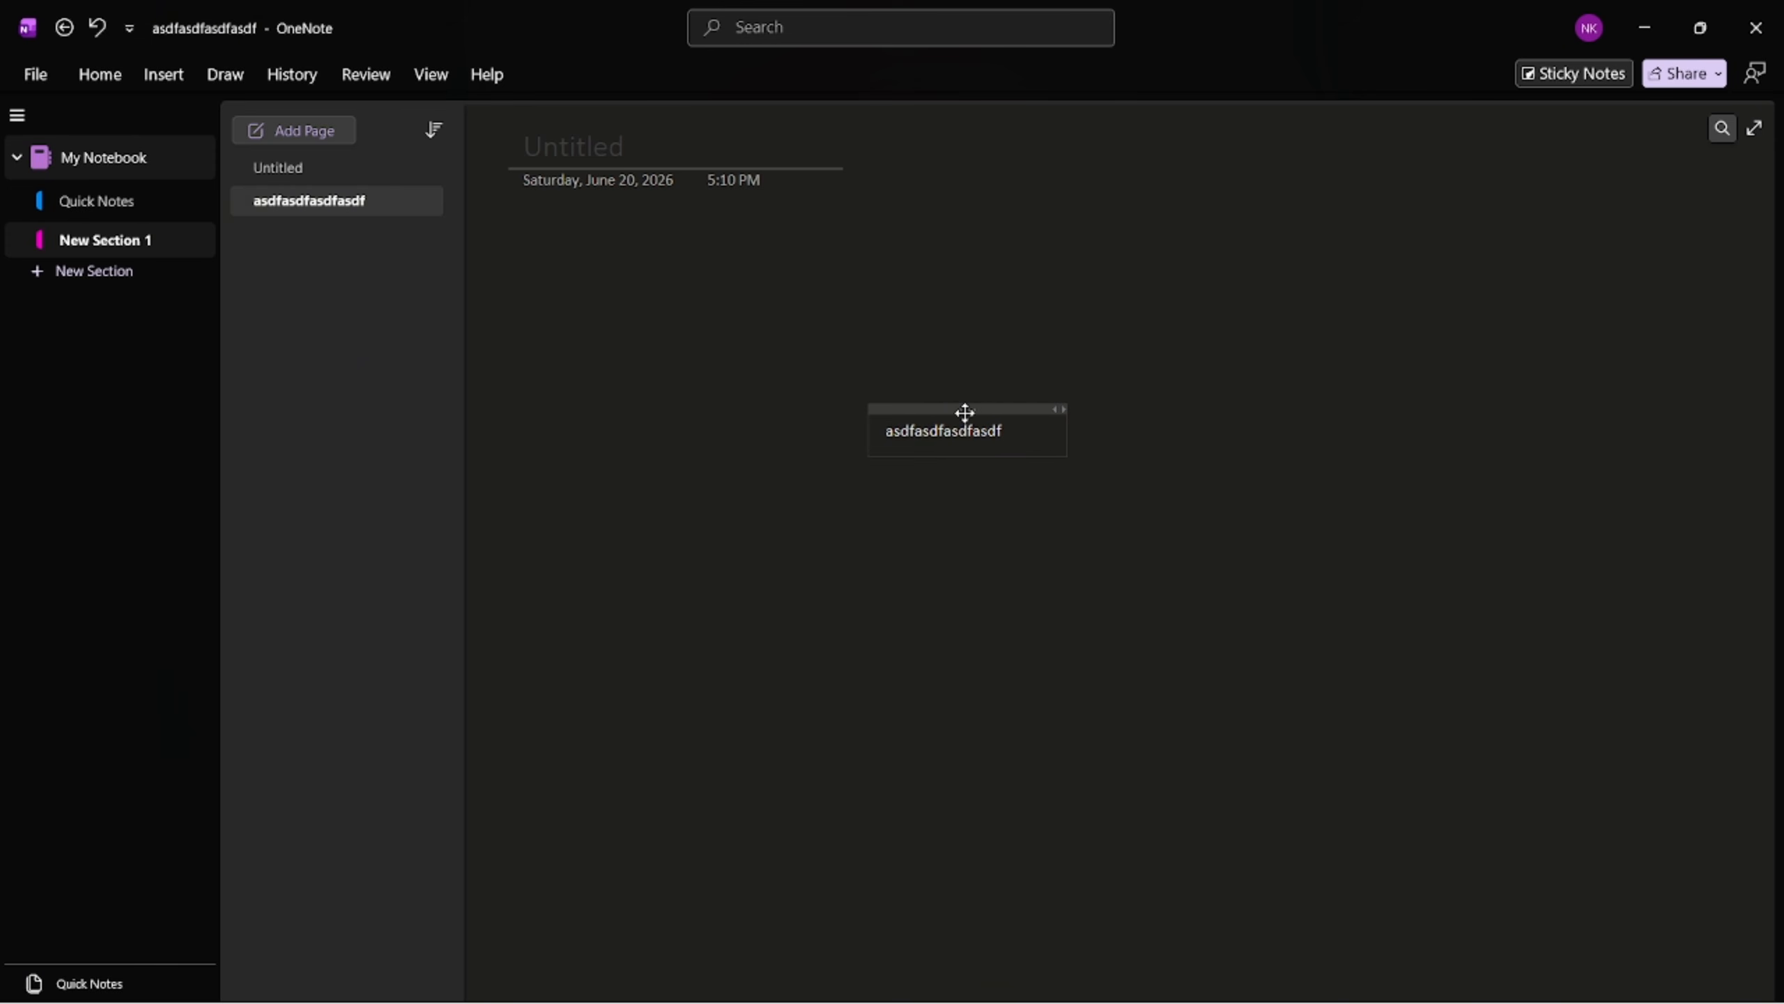
{"action": "left_click_drag", "start_coordinate": [966, 410], "coordinate": [745, 339]}
{"action": "left_click", "coordinate": [767, 501]}
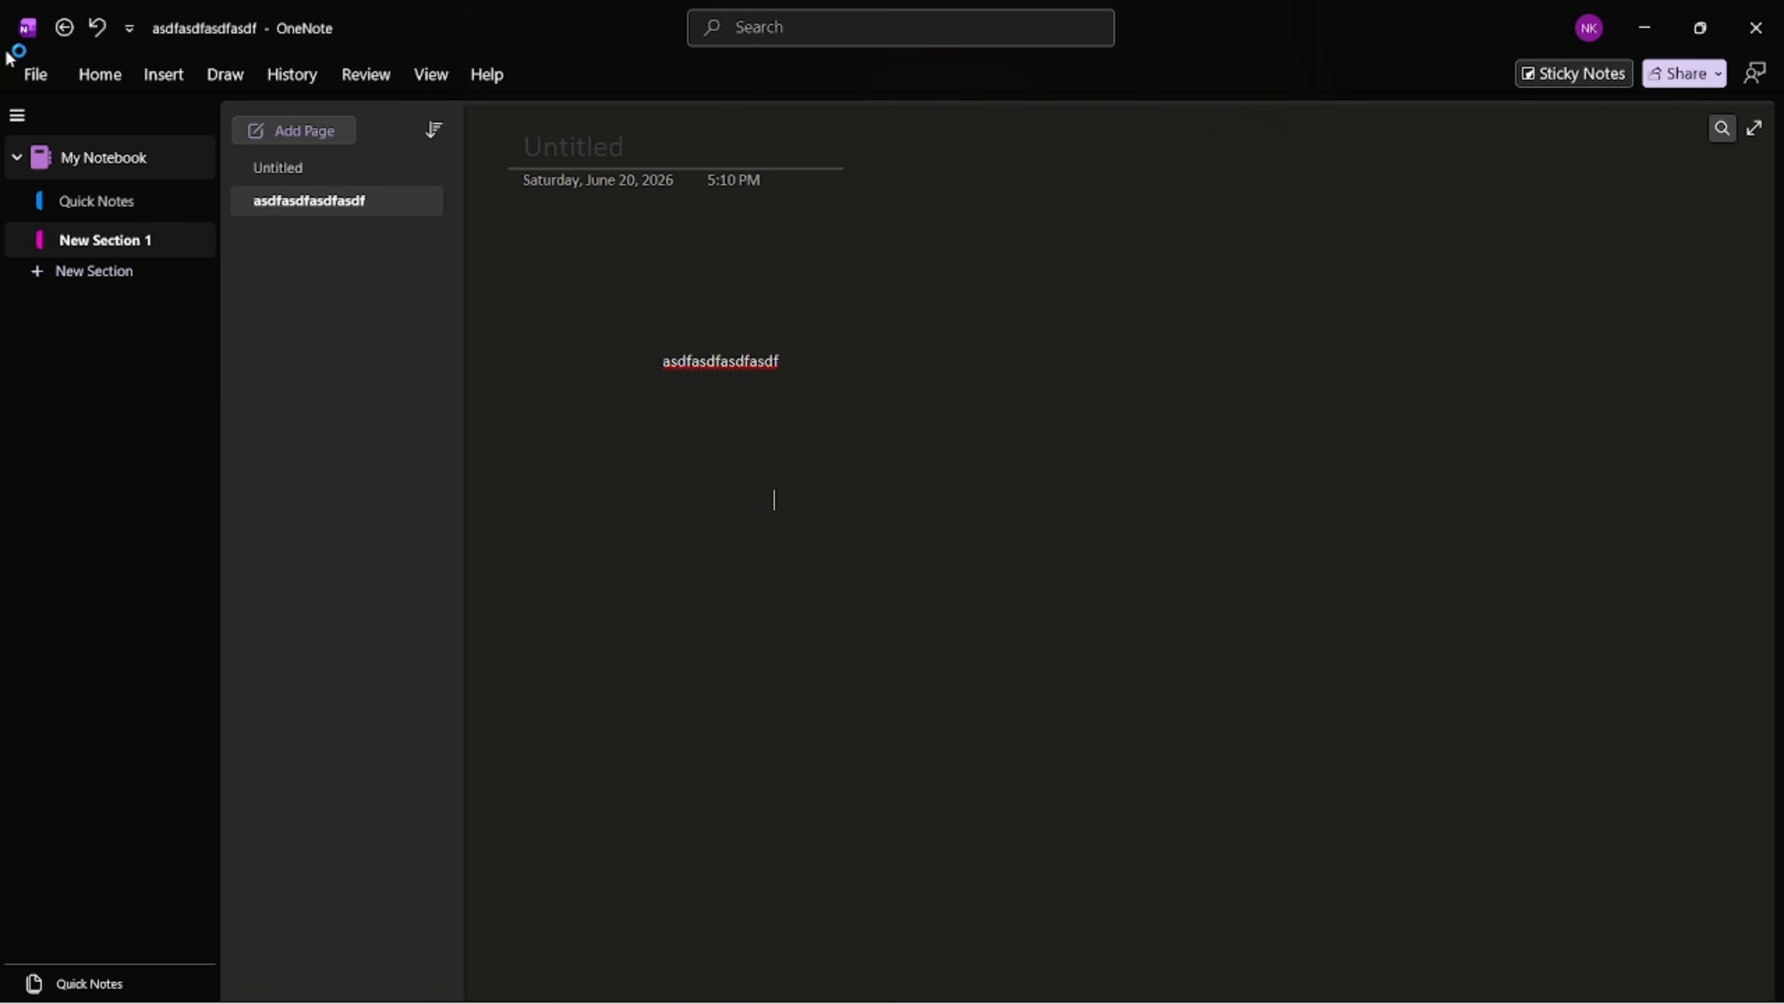
- Examine the available editing, inserting, drawing, history, review, view and help commands, and the notebook's information page
{"action": "left_click", "coordinate": [99, 83]}
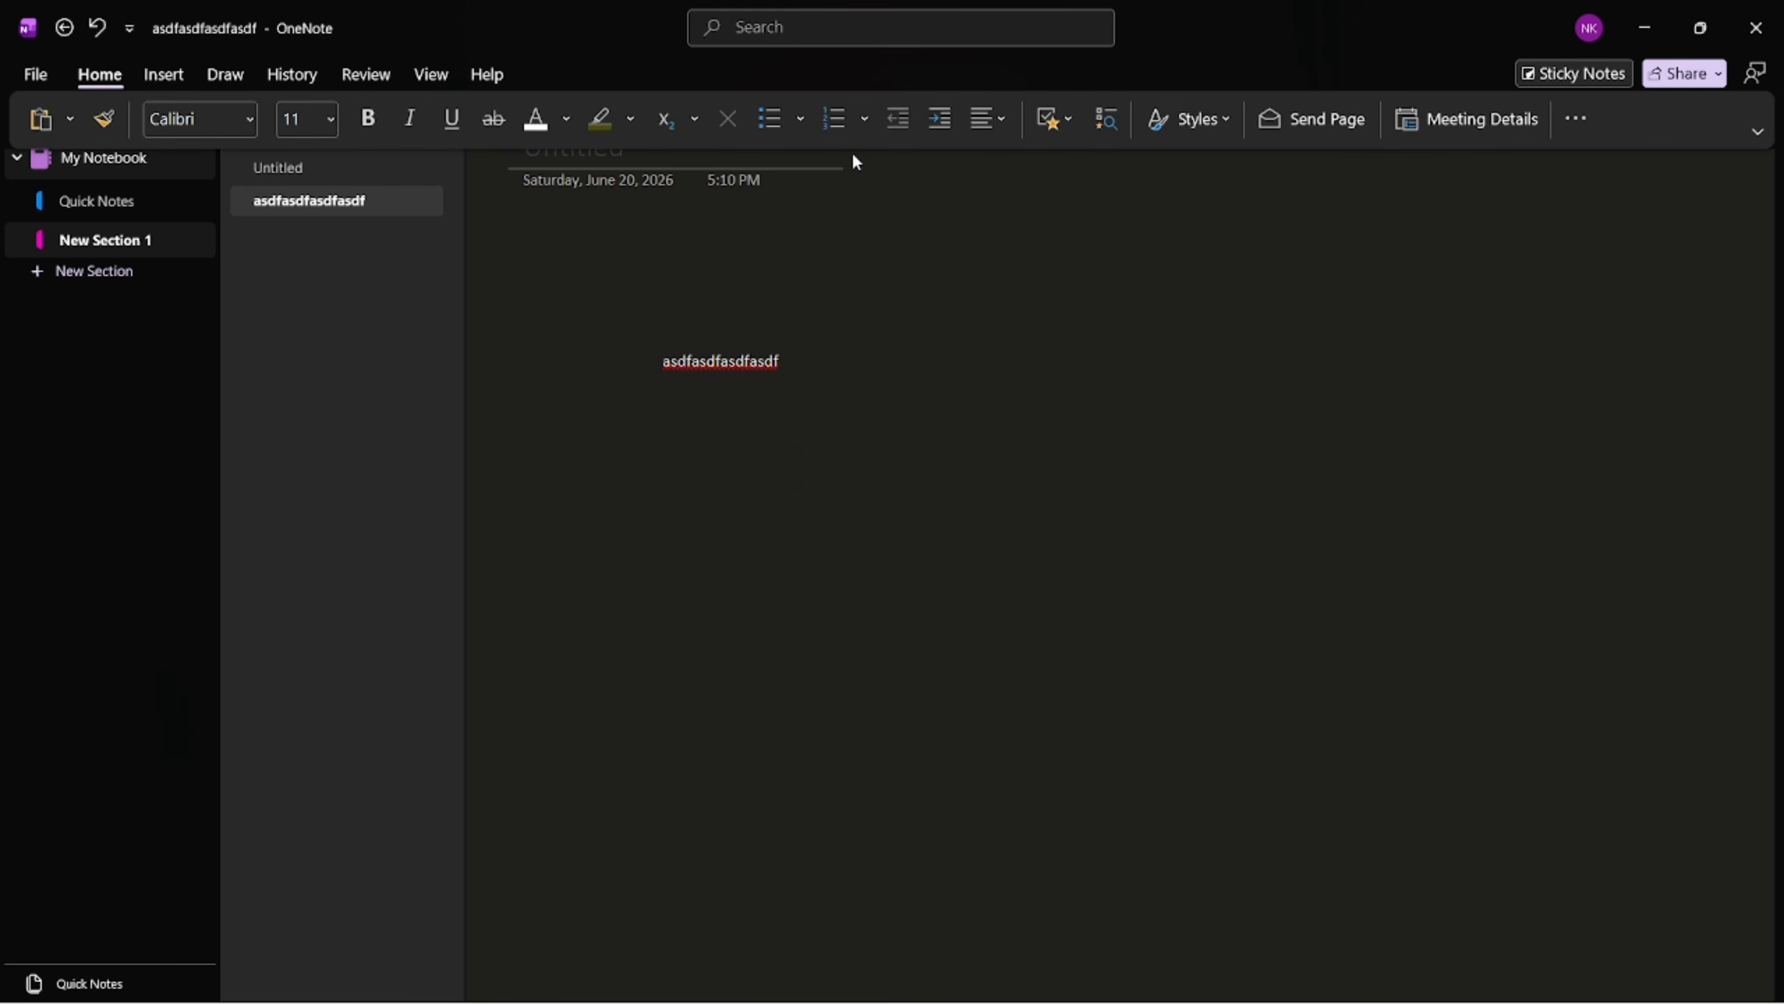
{"action": "left_click", "coordinate": [163, 80]}
{"action": "left_click", "coordinate": [226, 77]}
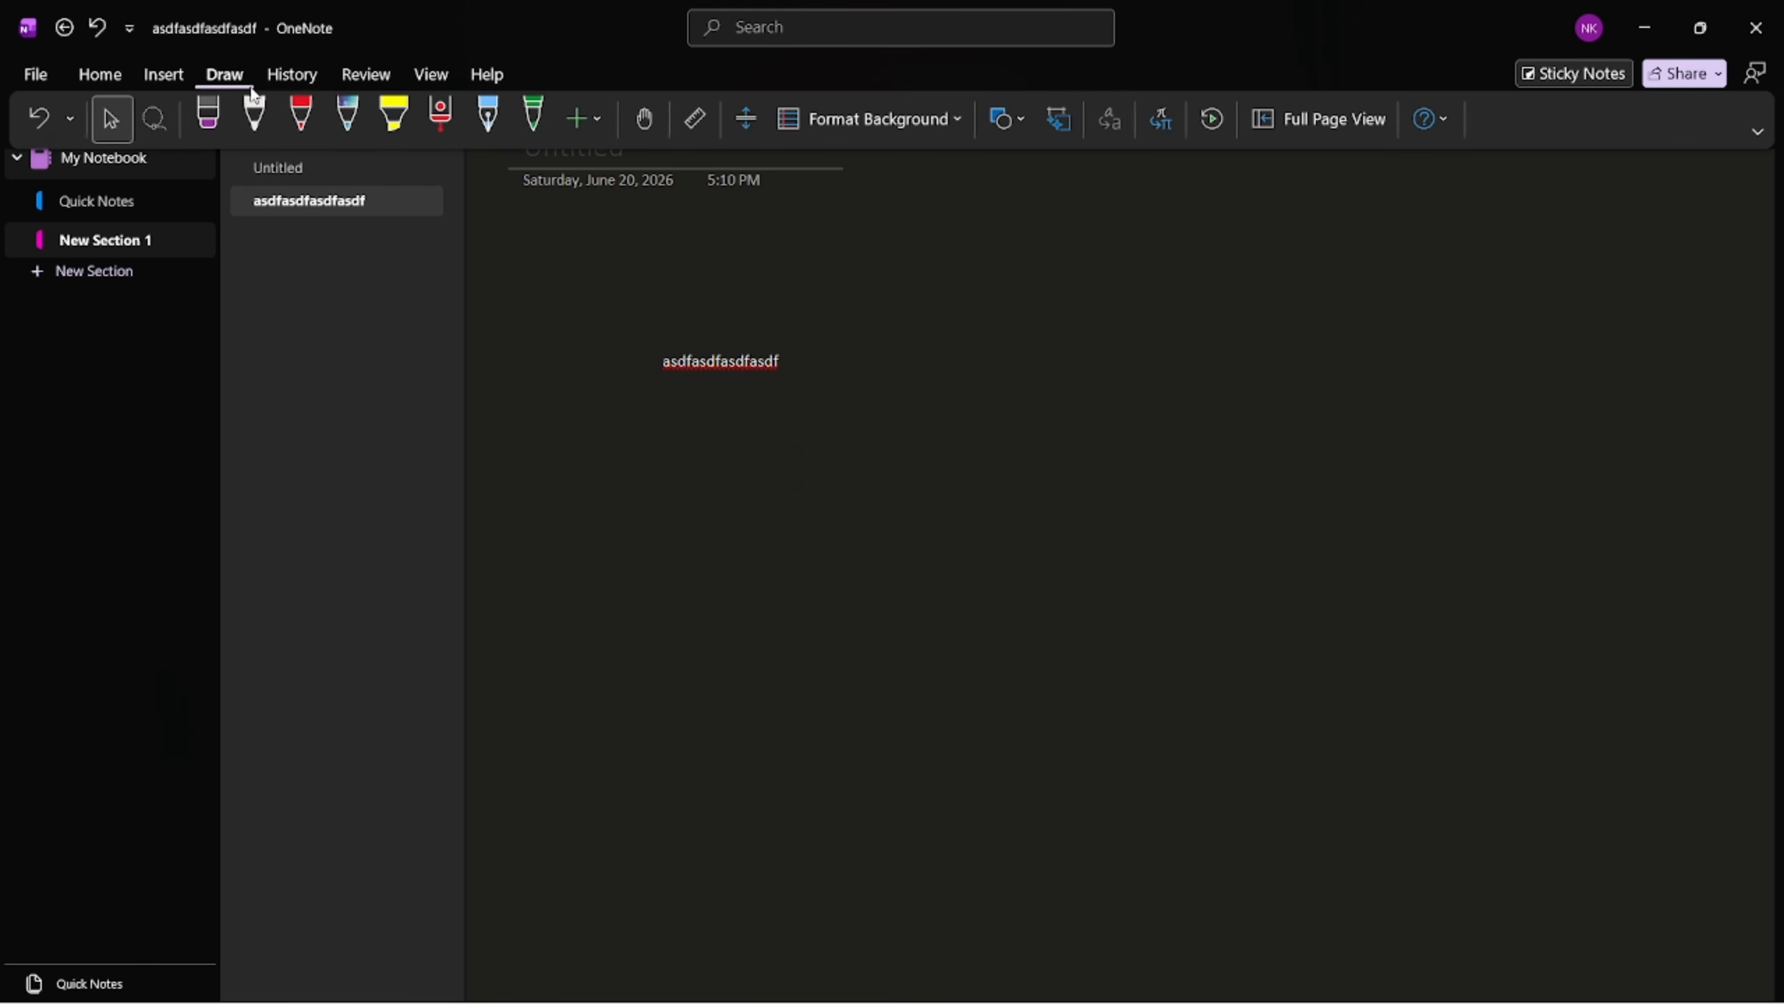
{"action": "left_click", "coordinate": [291, 80]}
{"action": "left_click", "coordinate": [364, 79]}
{"action": "left_click", "coordinate": [422, 78]}
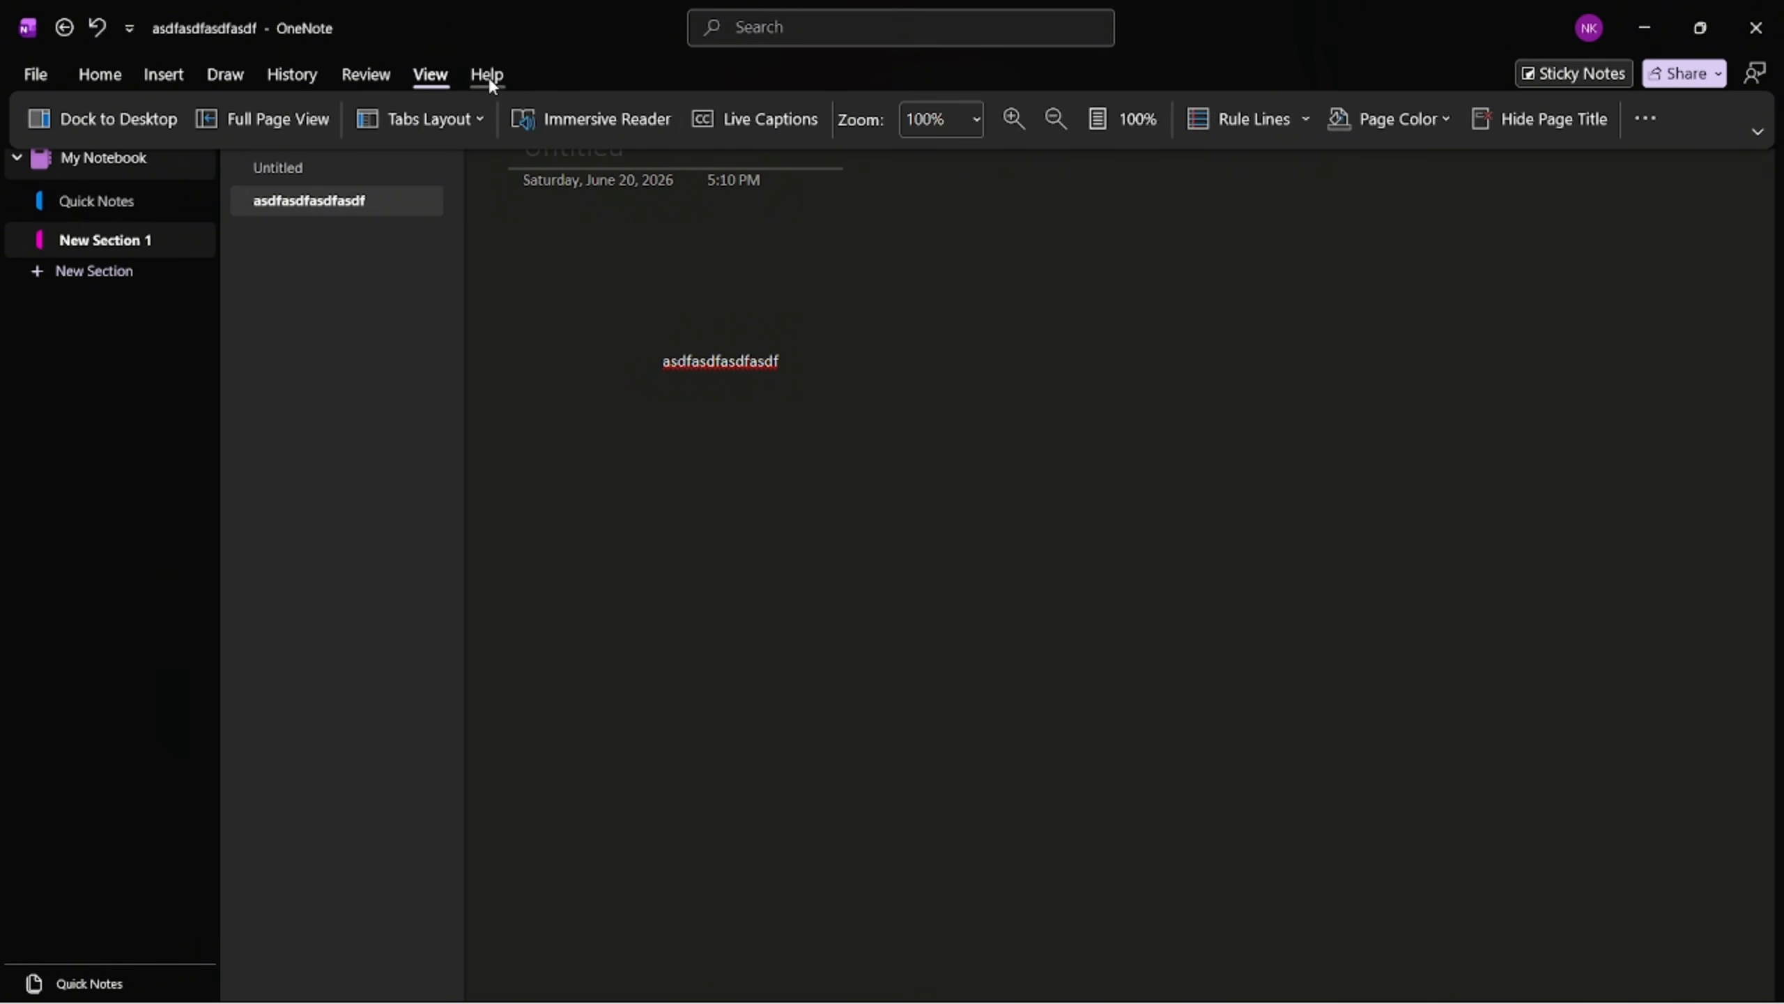
{"action": "left_click", "coordinate": [487, 77]}
{"action": "left_click", "coordinate": [35, 75]}
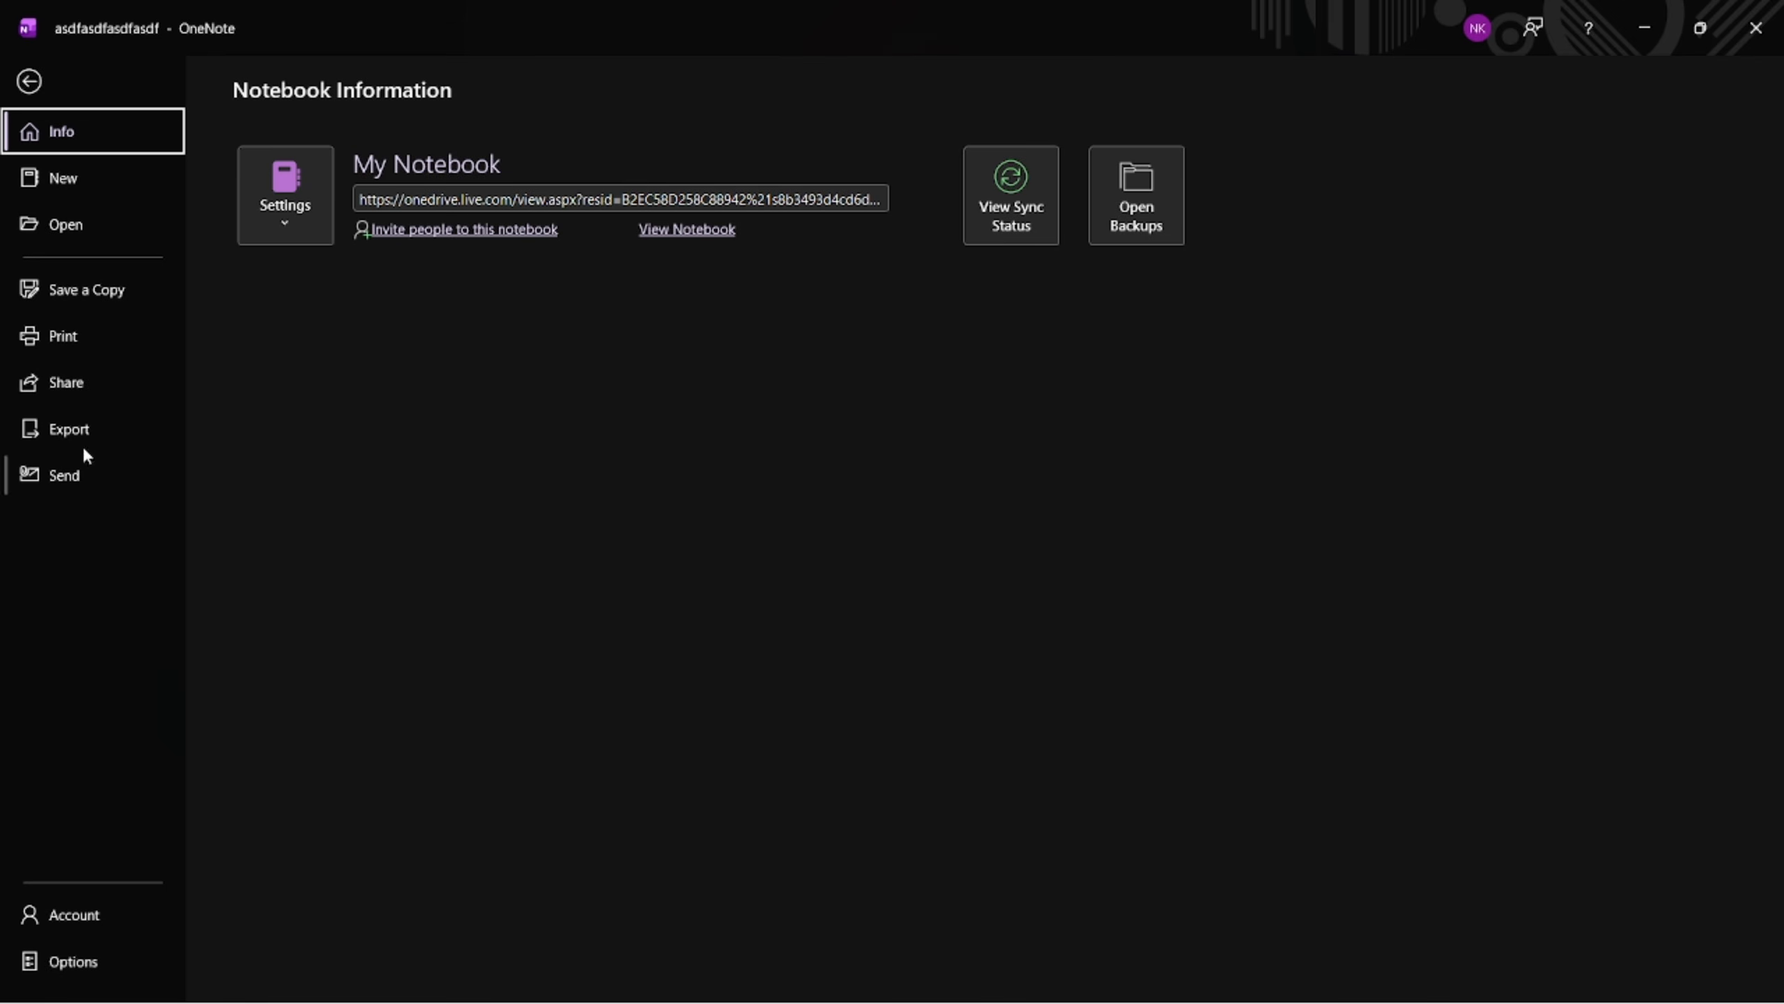
{"action": "left_click", "coordinate": [29, 81]}
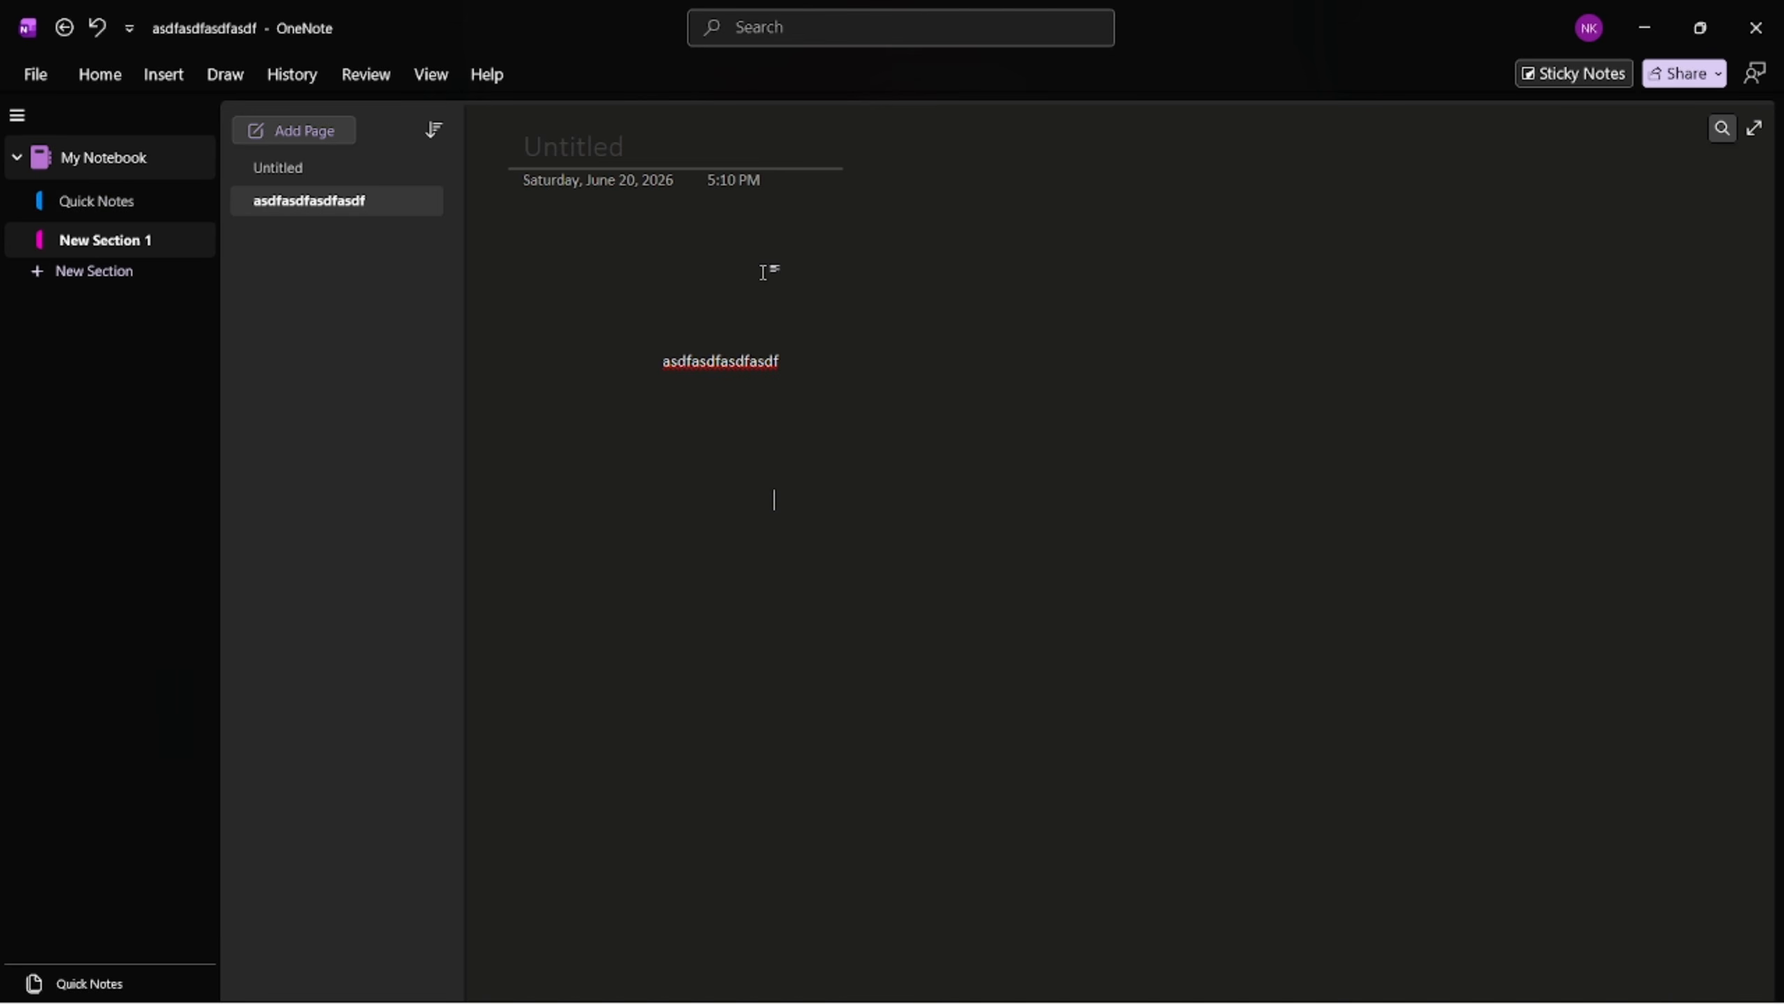
- Reposition the "asdfasdfasdfasdf" note slightly and format its text in the ADLaM Display font at size 26
{"action": "left_click", "coordinate": [736, 361]}
{"action": "left_click_drag", "start_coordinate": [744, 339], "coordinate": [808, 309]}
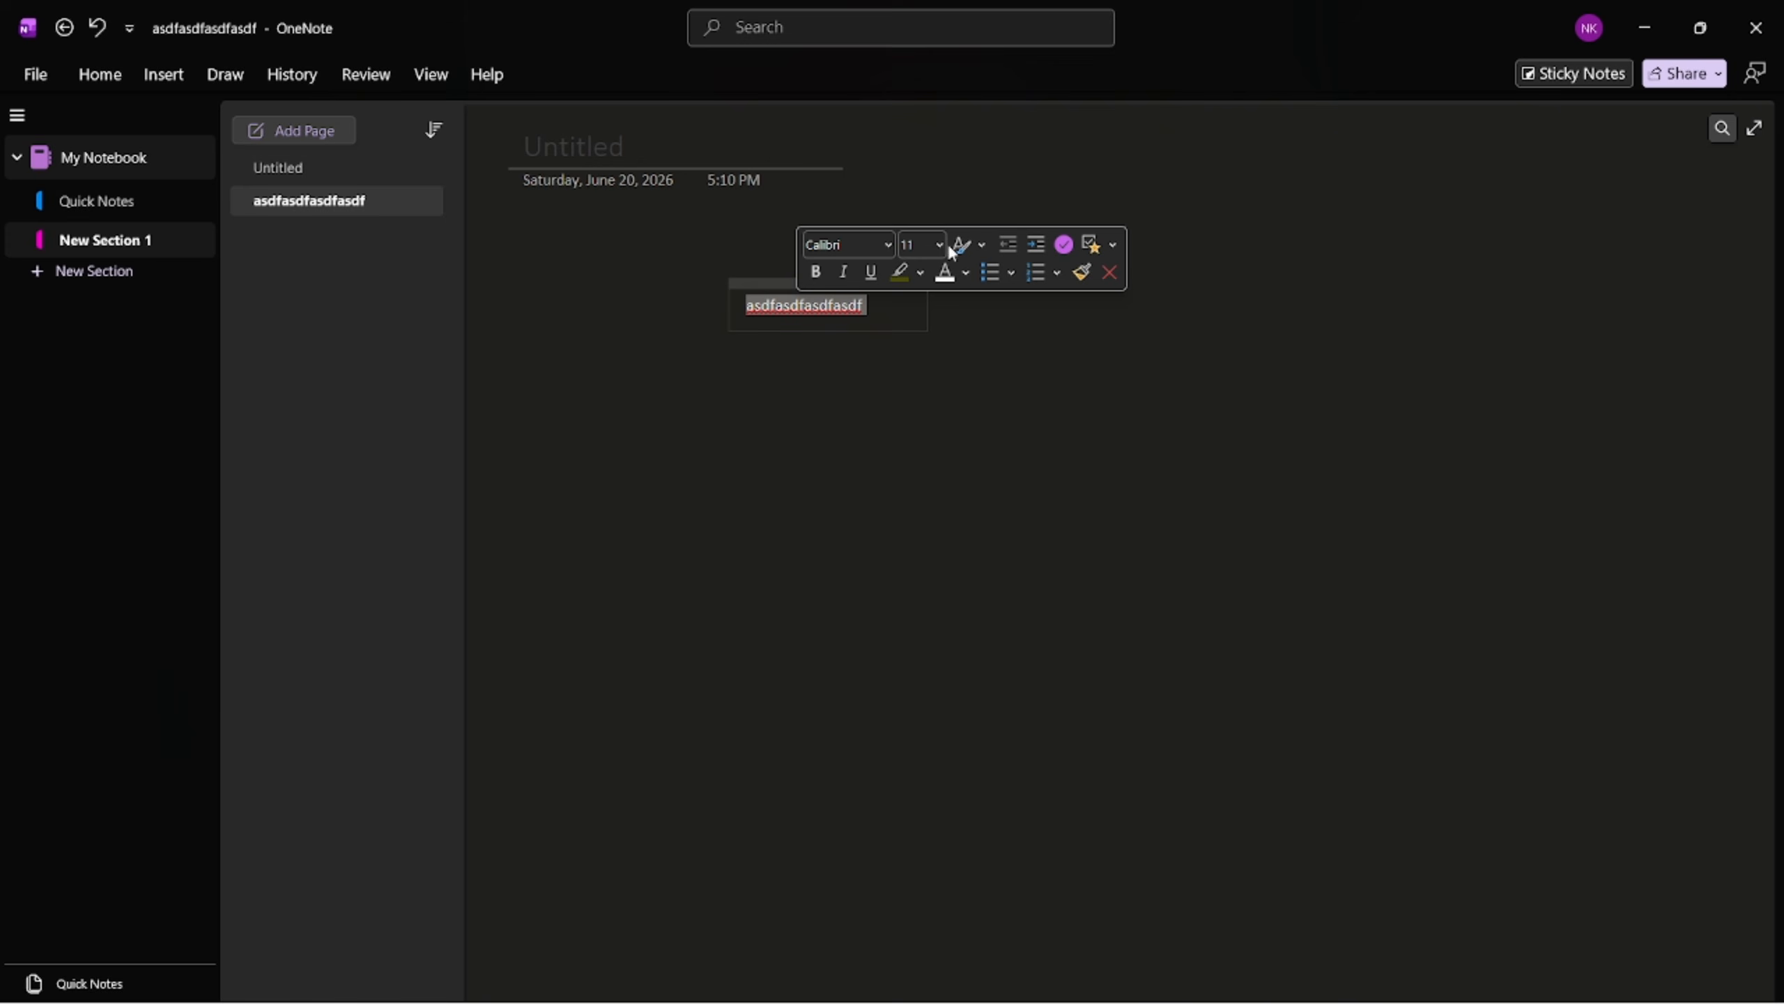
{"action": "left_click", "coordinate": [887, 248]}
{"action": "left_click", "coordinate": [871, 407]}
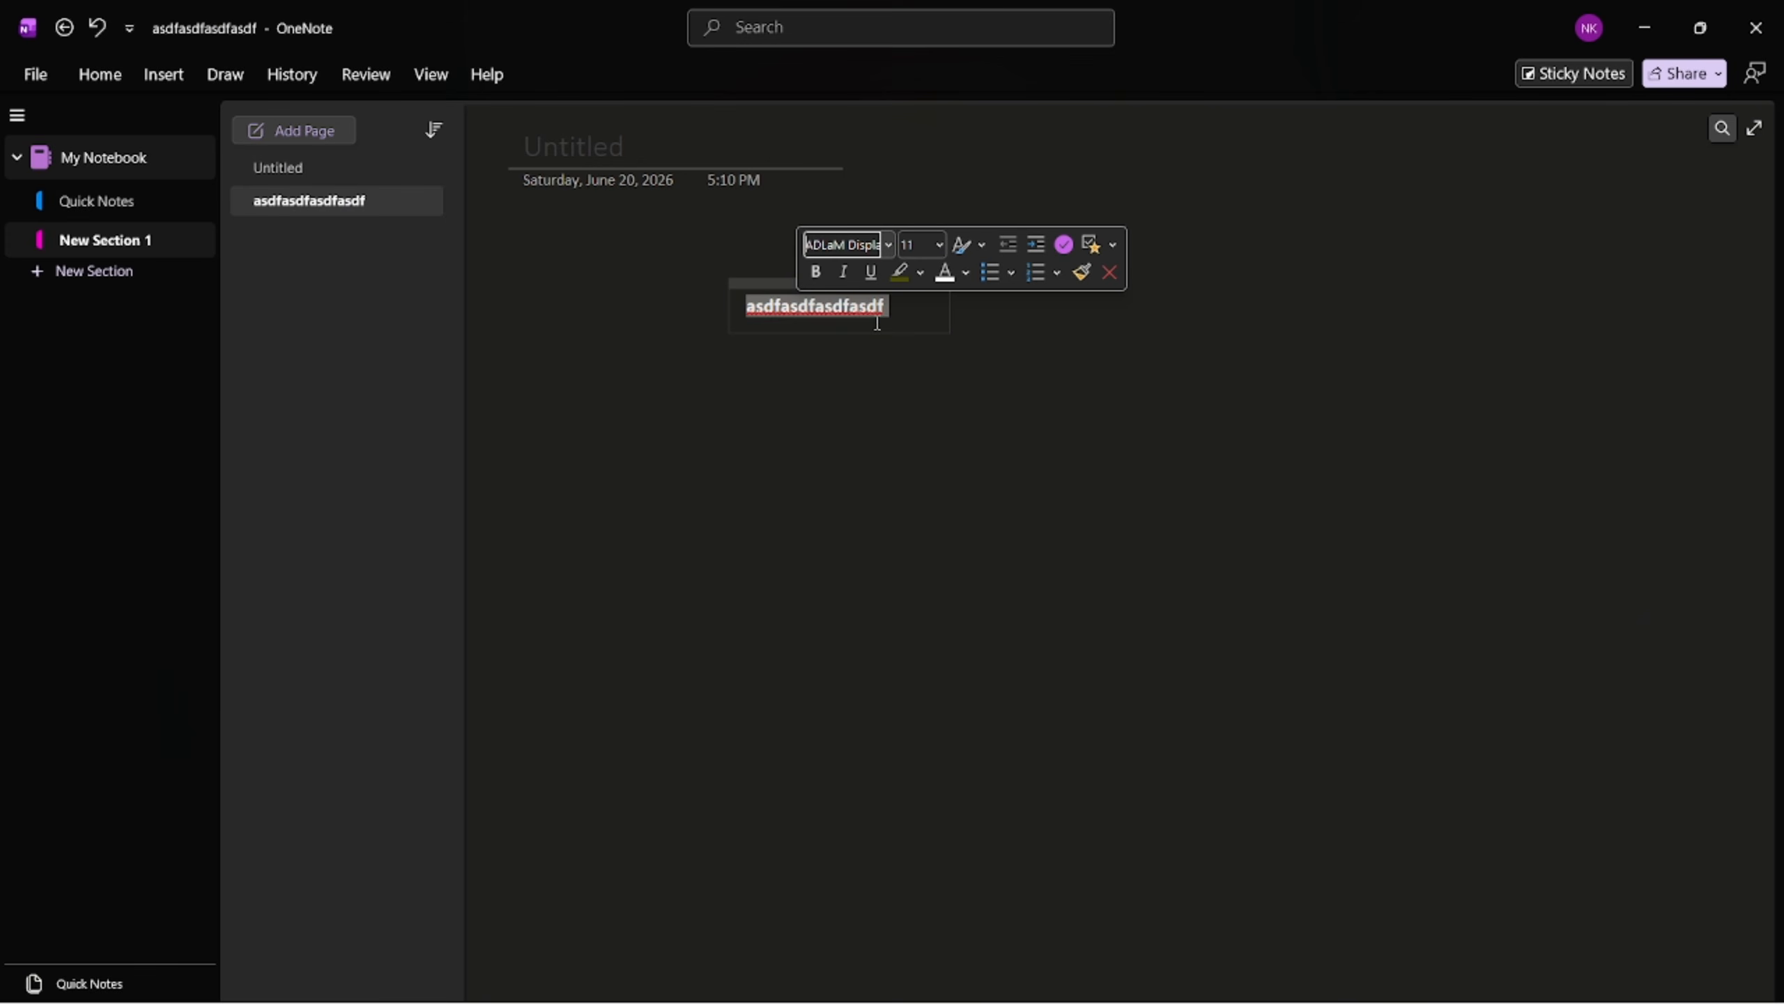
{"action": "left_click", "coordinate": [940, 245]}
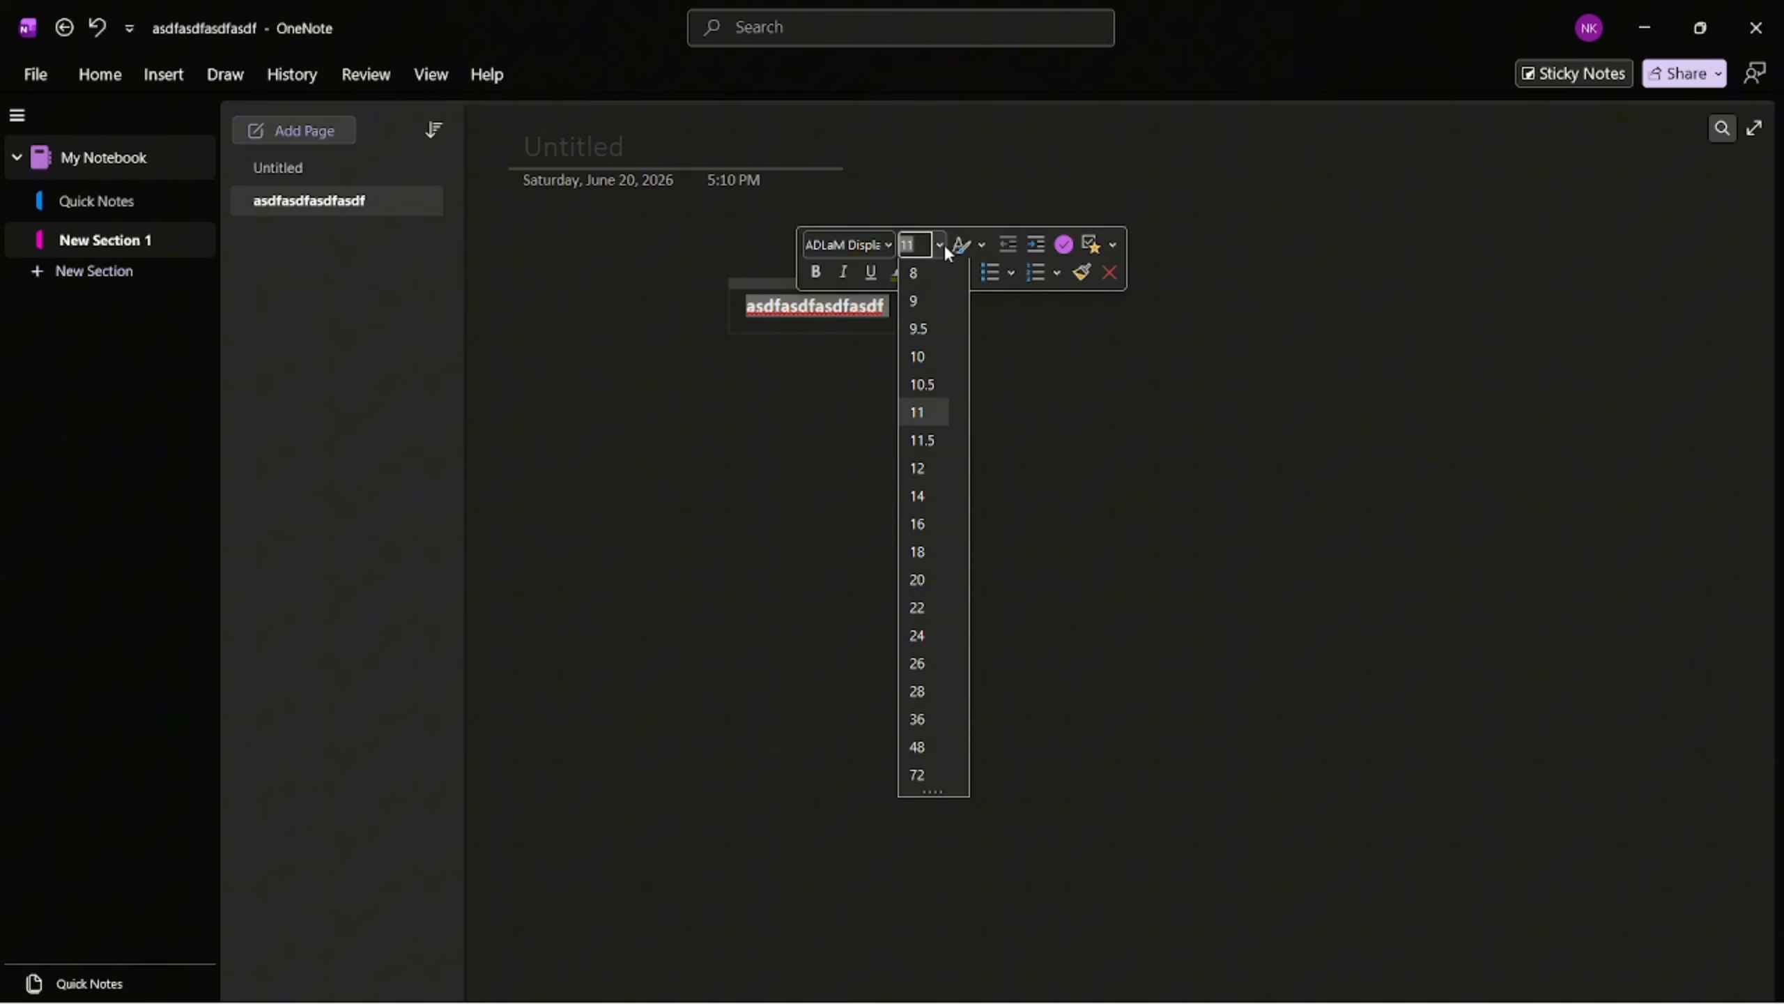
{"action": "left_click", "coordinate": [919, 665]}
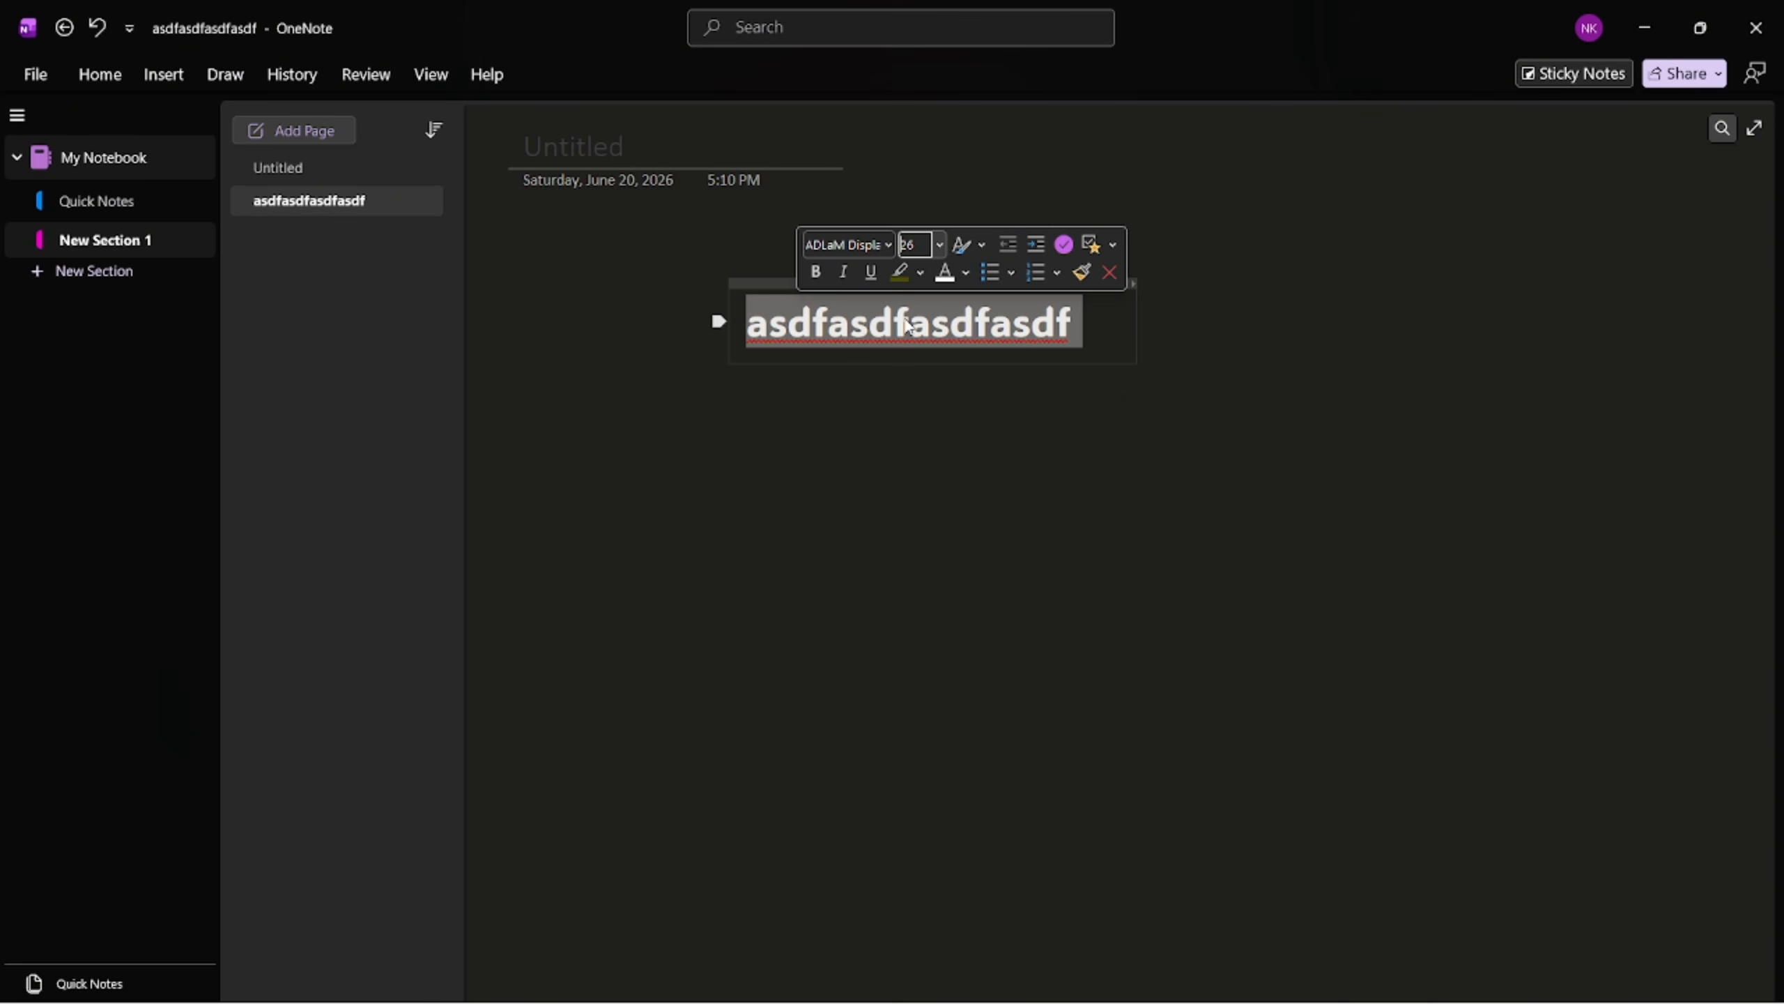
- Try bold and italic formatting on the note text and view the highlight colour choices
{"action": "left_click", "coordinate": [819, 271]}
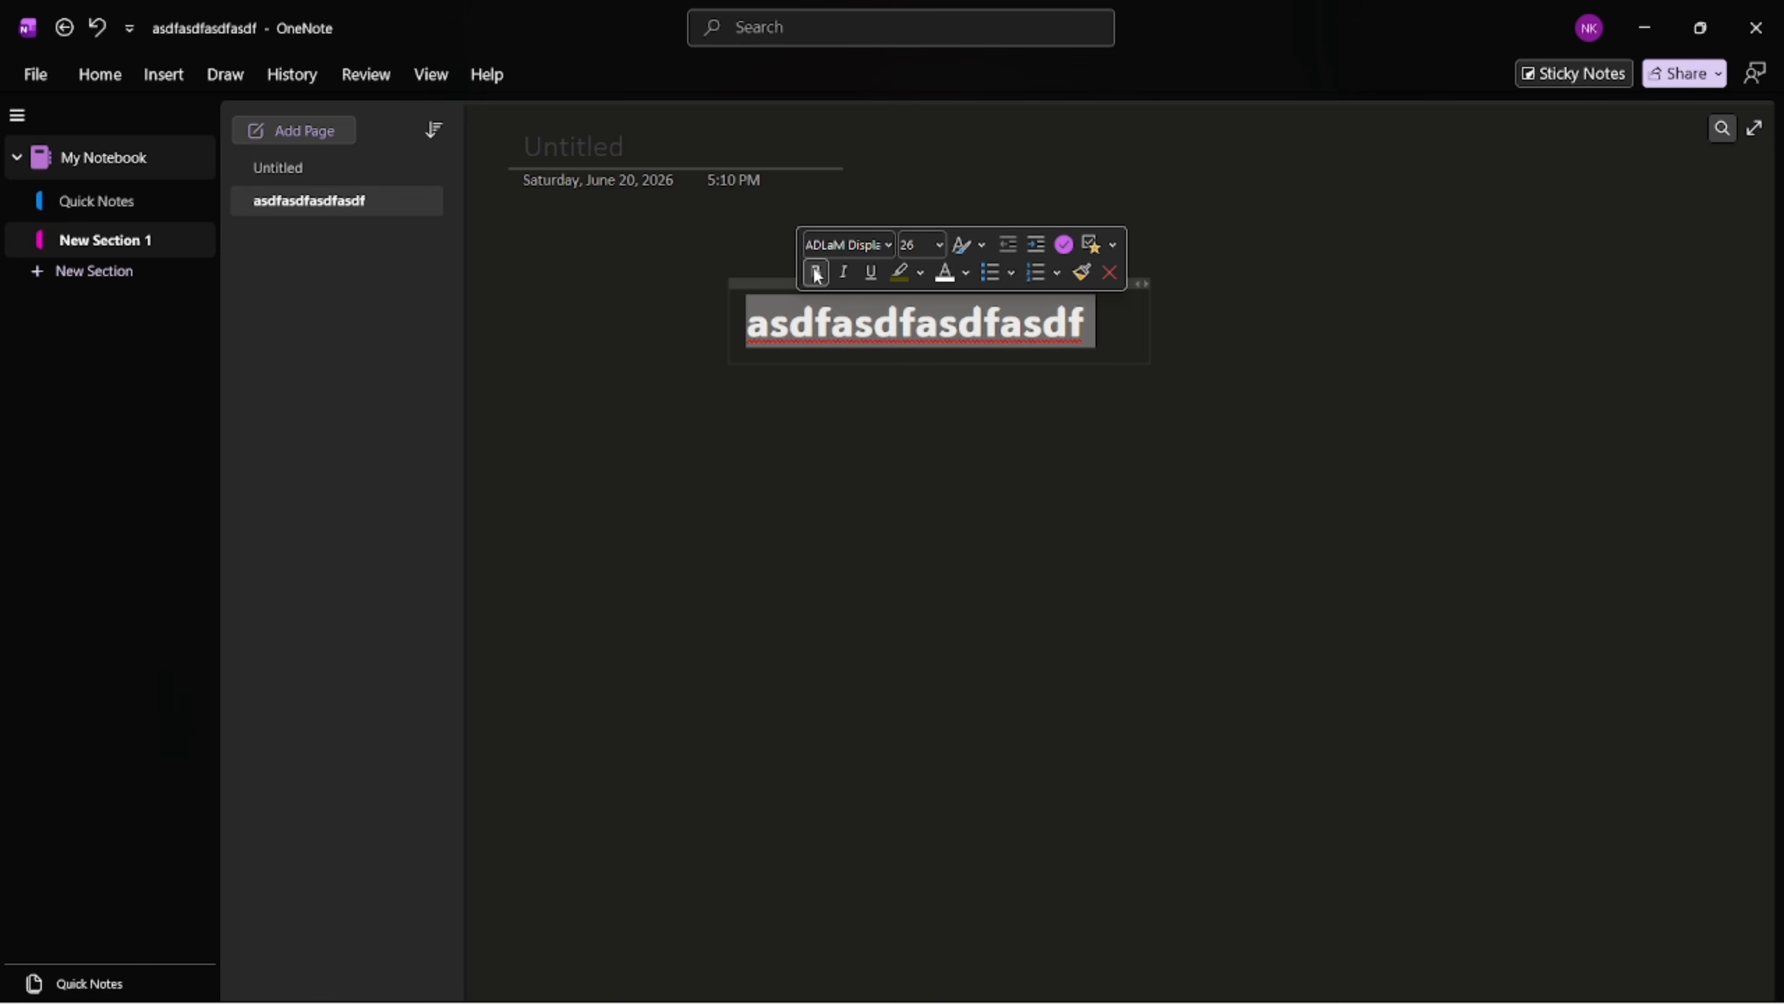
{"action": "left_click", "coordinate": [819, 271]}
{"action": "left_click", "coordinate": [839, 271]}
{"action": "left_click", "coordinate": [839, 271]}
{"action": "left_click", "coordinate": [918, 273]}
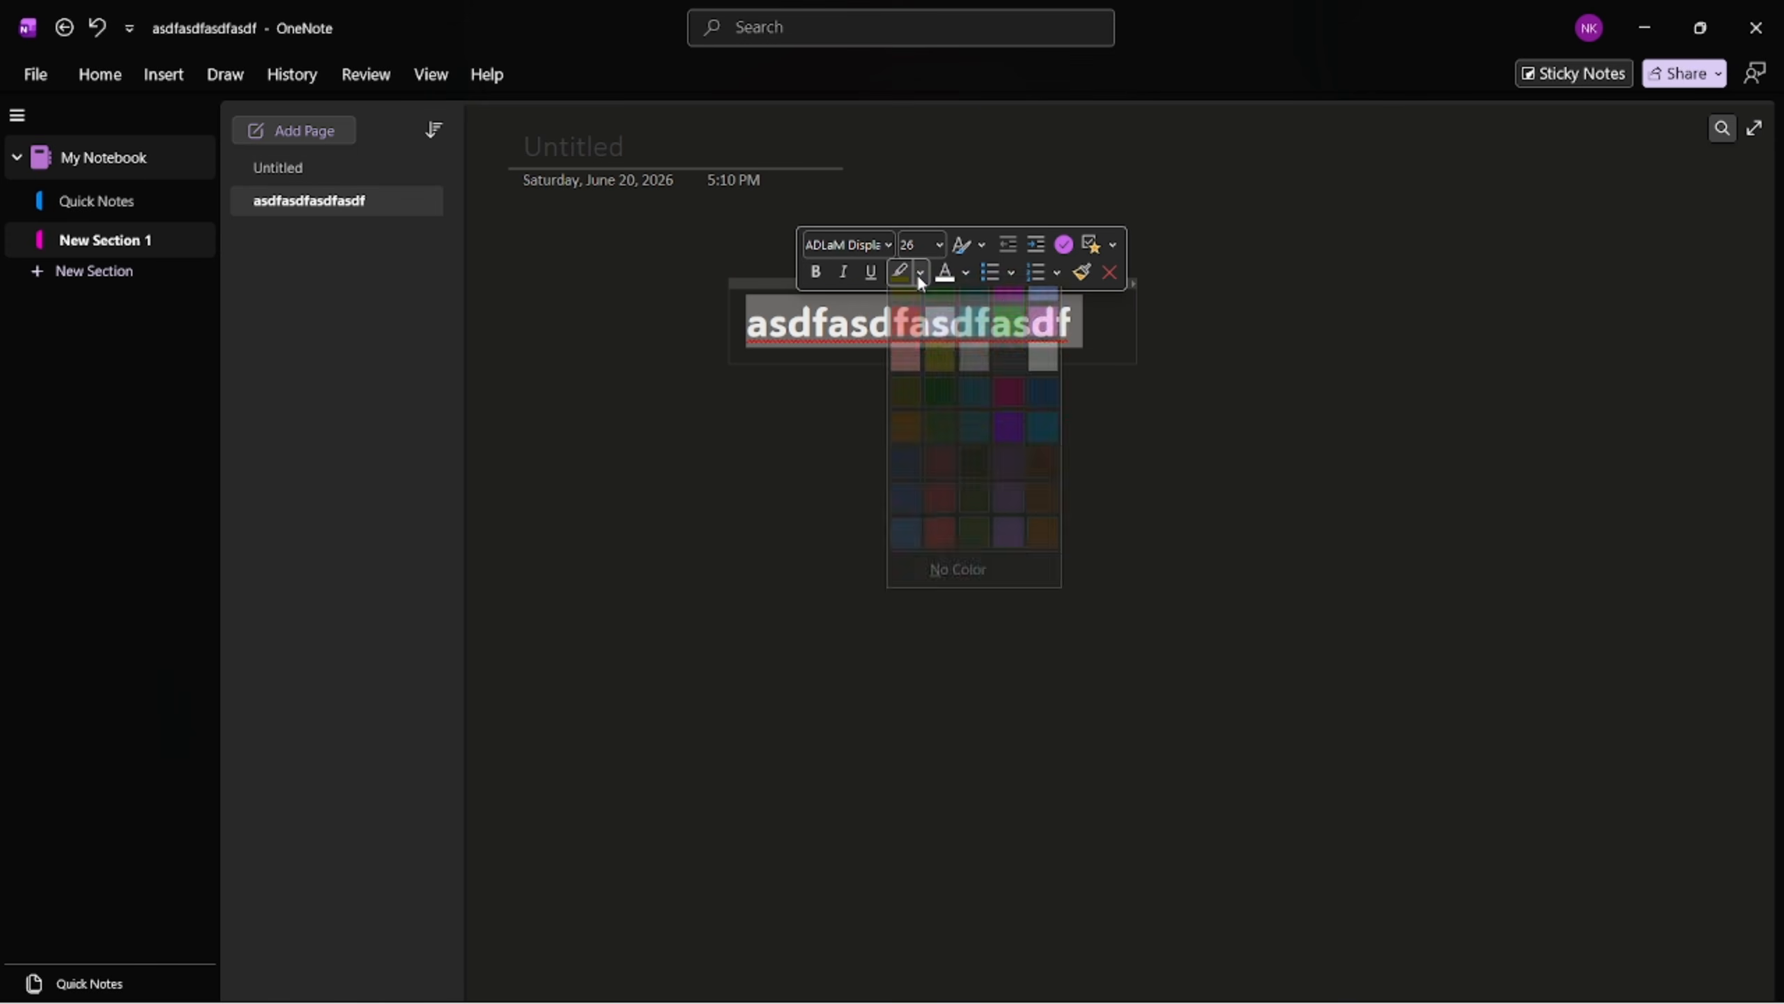
{"action": "left_click", "coordinate": [919, 275]}
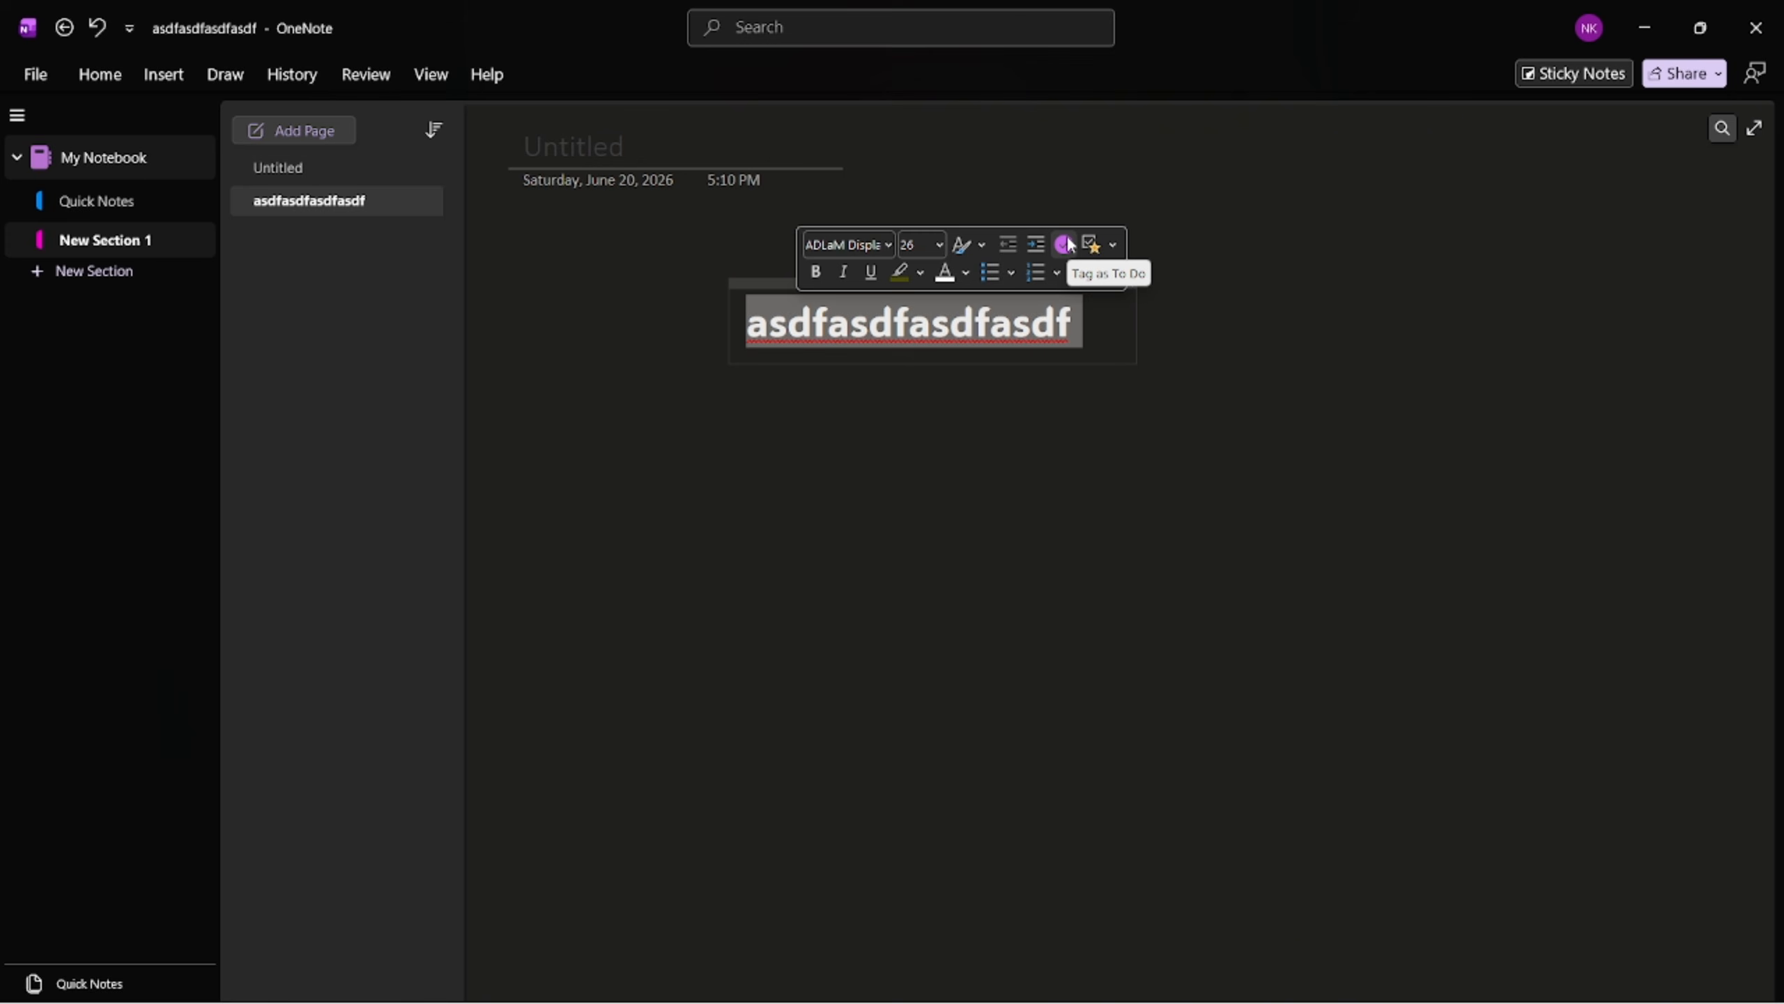
{"action": "left_click", "coordinate": [963, 446]}
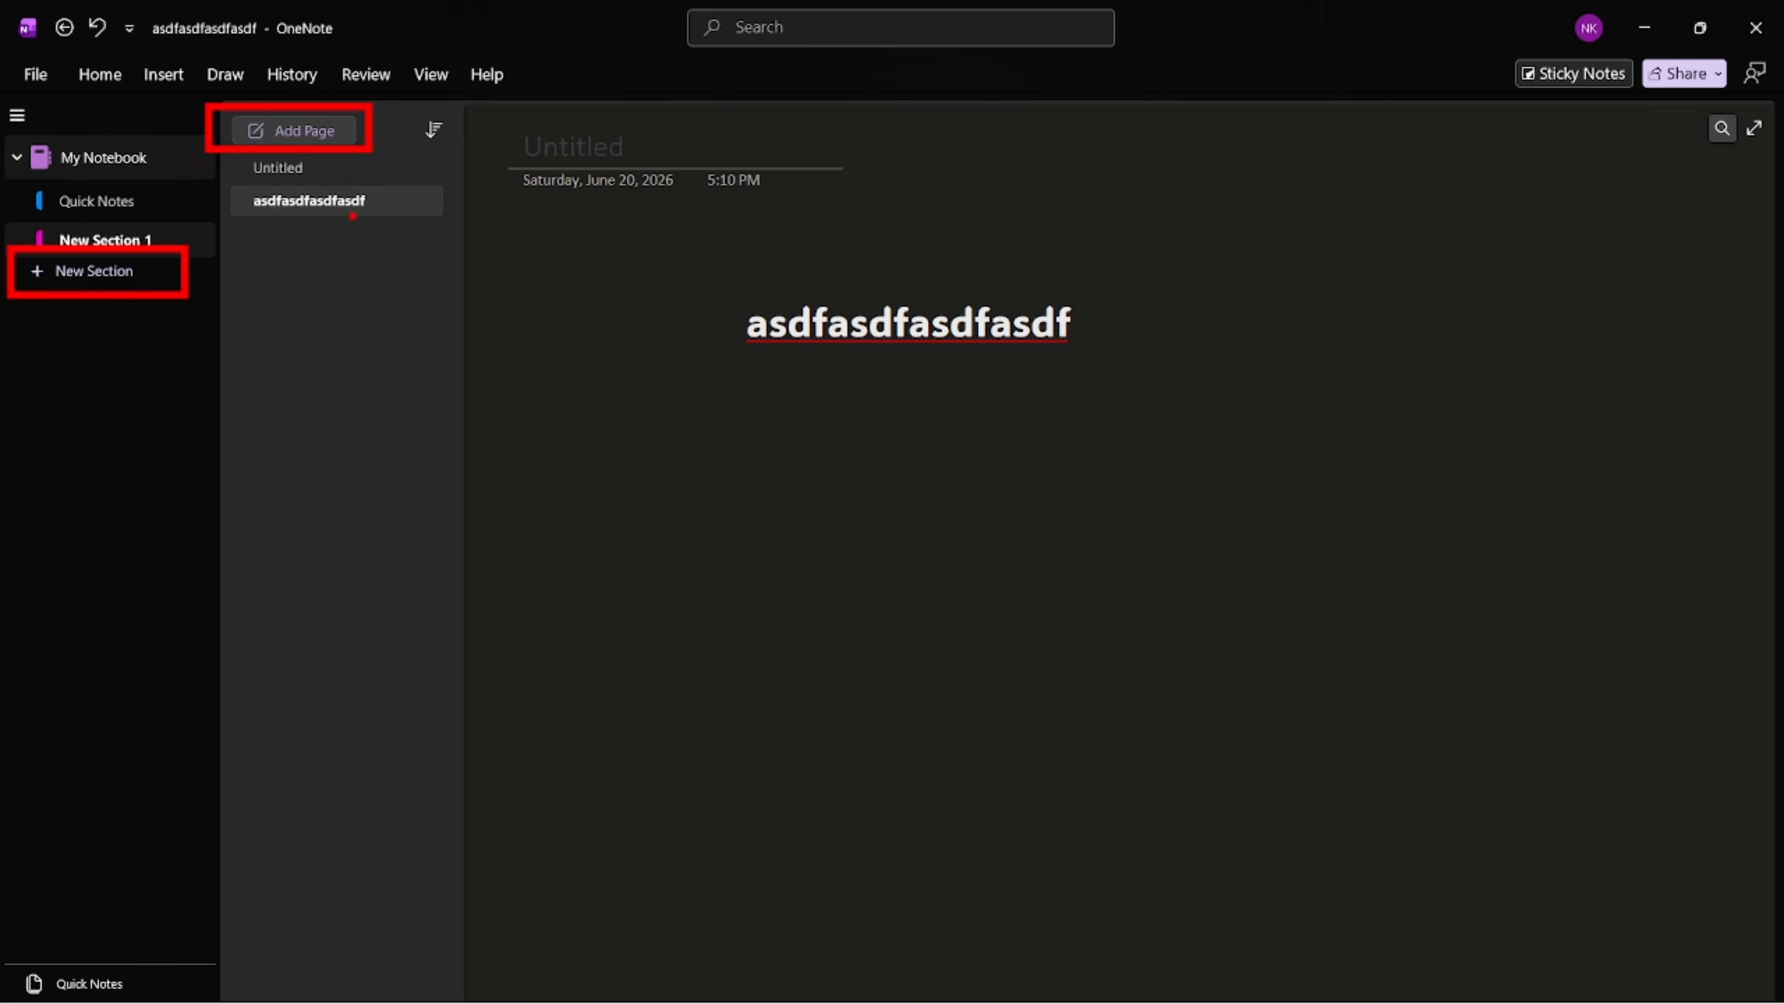
- Hide the notebook navigation and show the page in full page view with its hidden commands revealed
{"action": "left_click", "coordinate": [17, 121]}
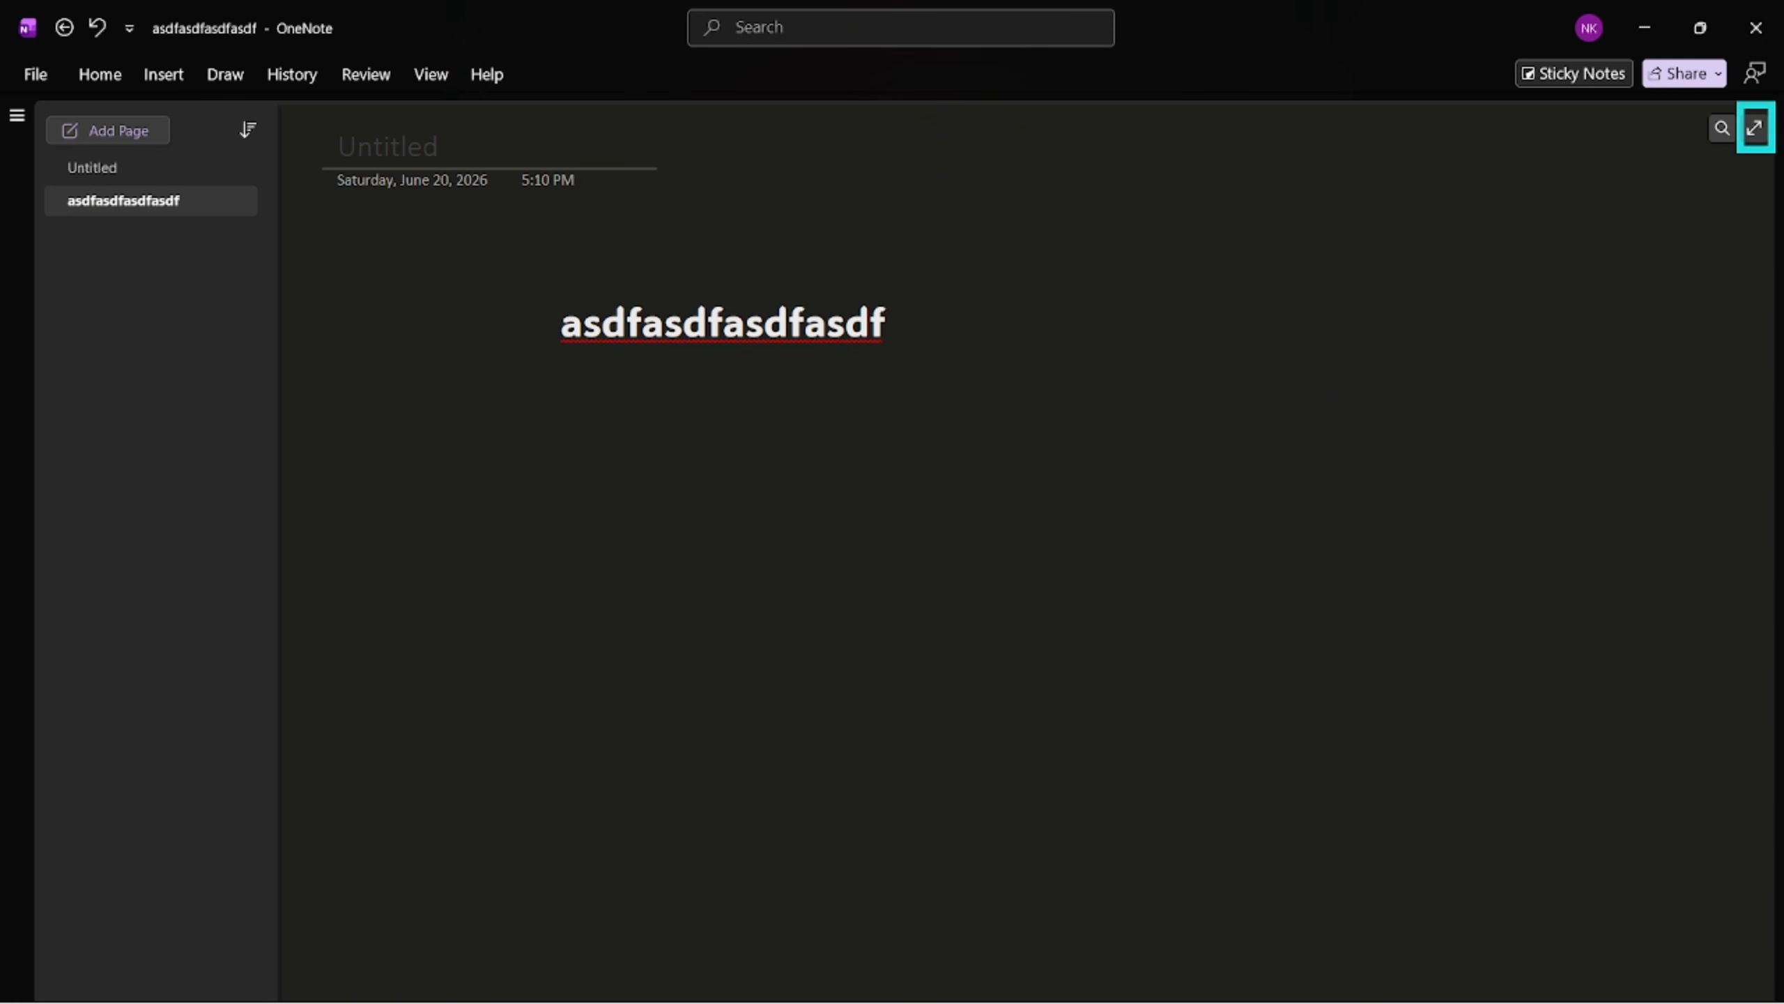
{"action": "left_click", "coordinate": [1760, 135]}
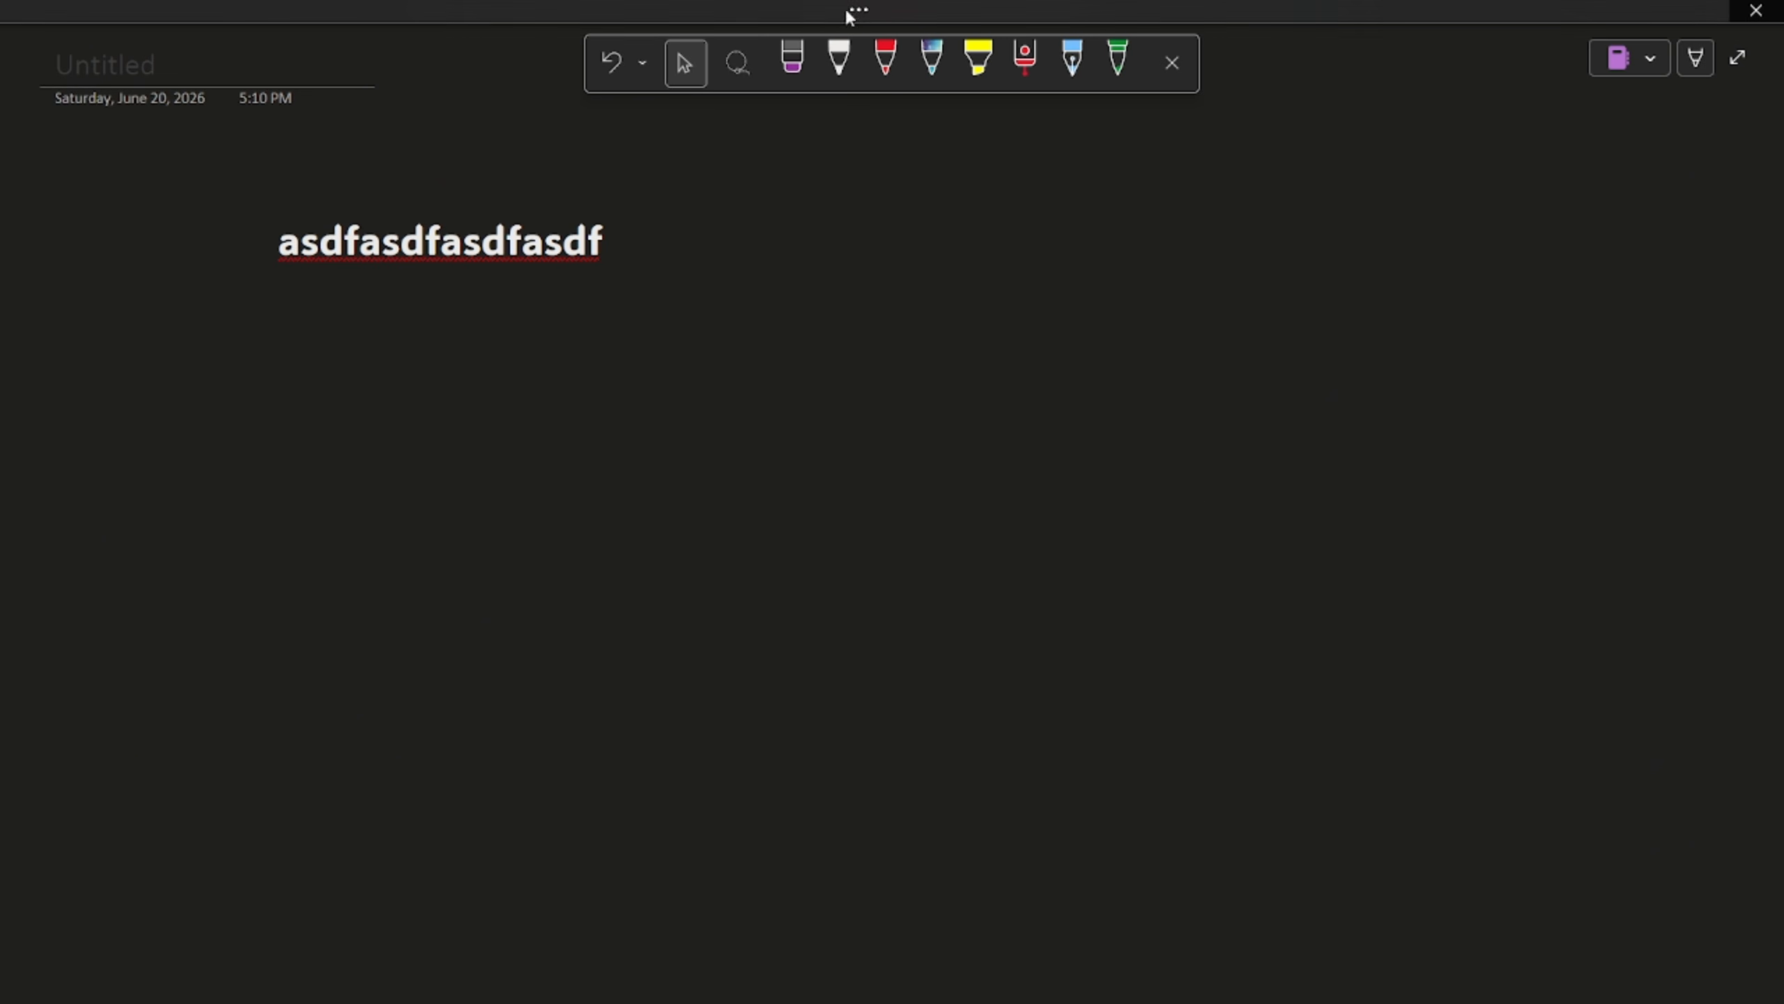
{"action": "left_click", "coordinate": [882, 16]}
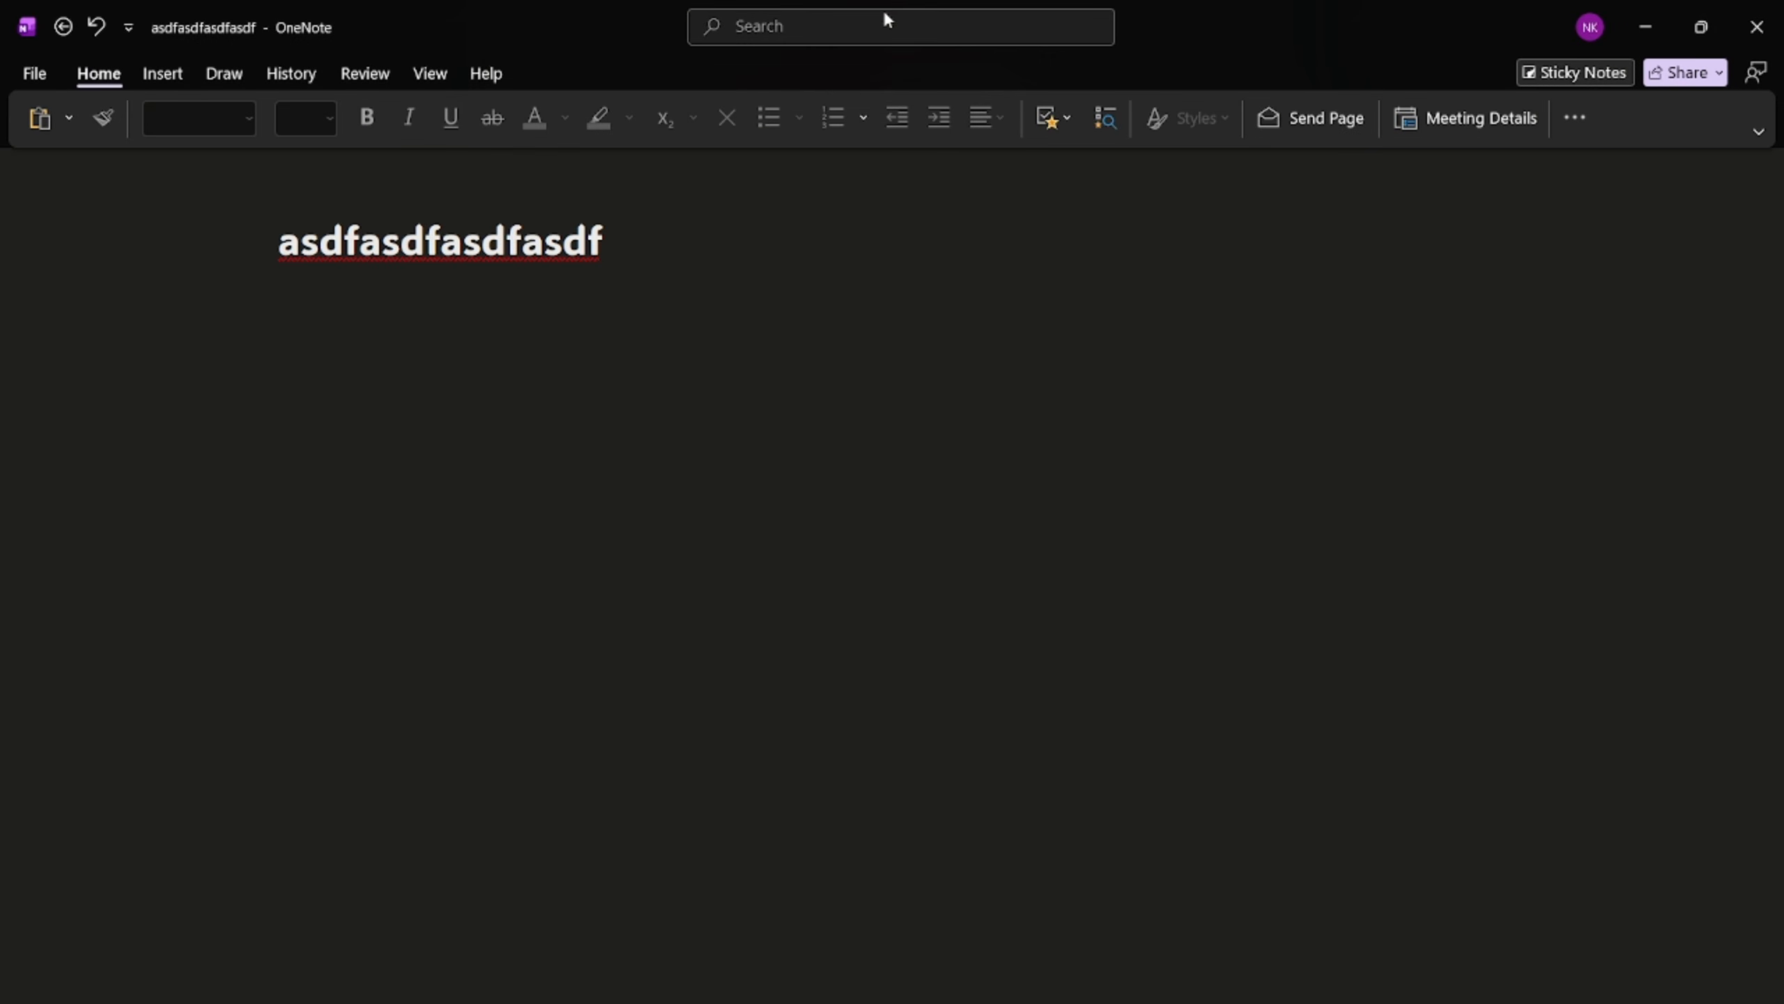
- Apply rule lines to the page background, trying the closely spaced style before choosing the more widely spaced one with a red margin
{"action": "left_click", "coordinate": [243, 75]}
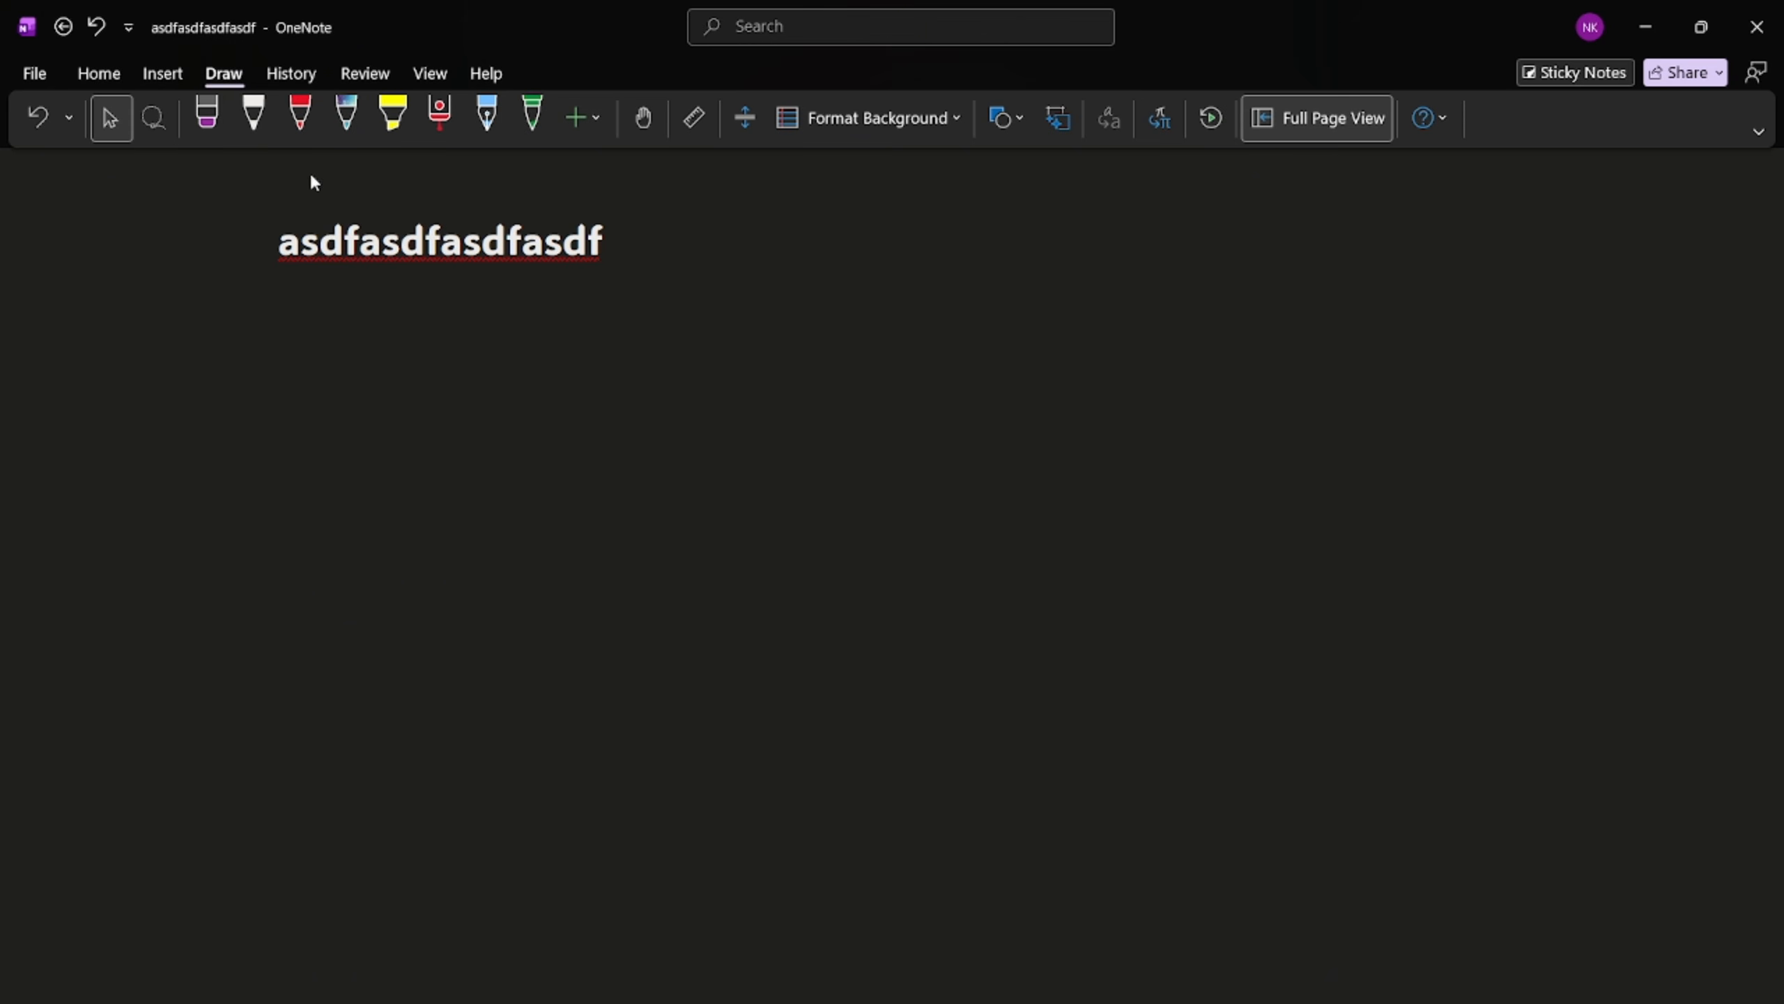
{"action": "left_click", "coordinate": [884, 118]}
{"action": "left_click", "coordinate": [898, 229]}
{"action": "left_click", "coordinate": [888, 127]}
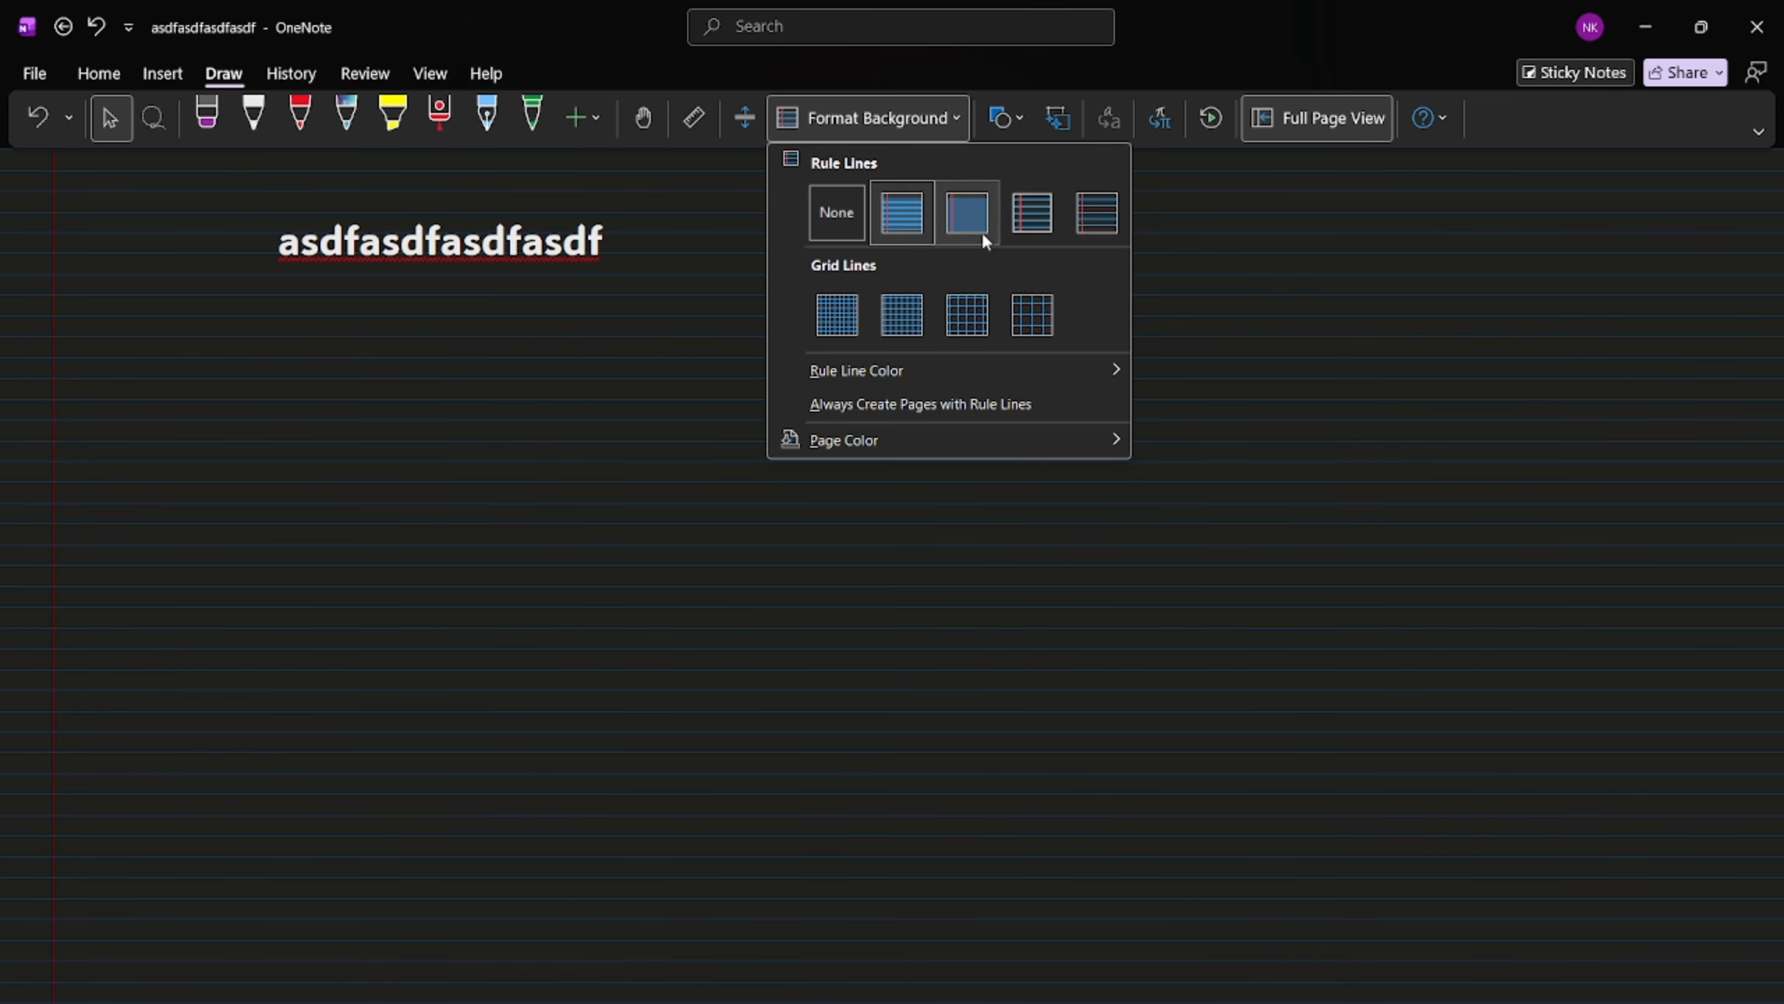
{"action": "left_click", "coordinate": [1006, 222]}
- Change the page background colour to a dark teal shade
{"action": "left_click", "coordinate": [899, 123]}
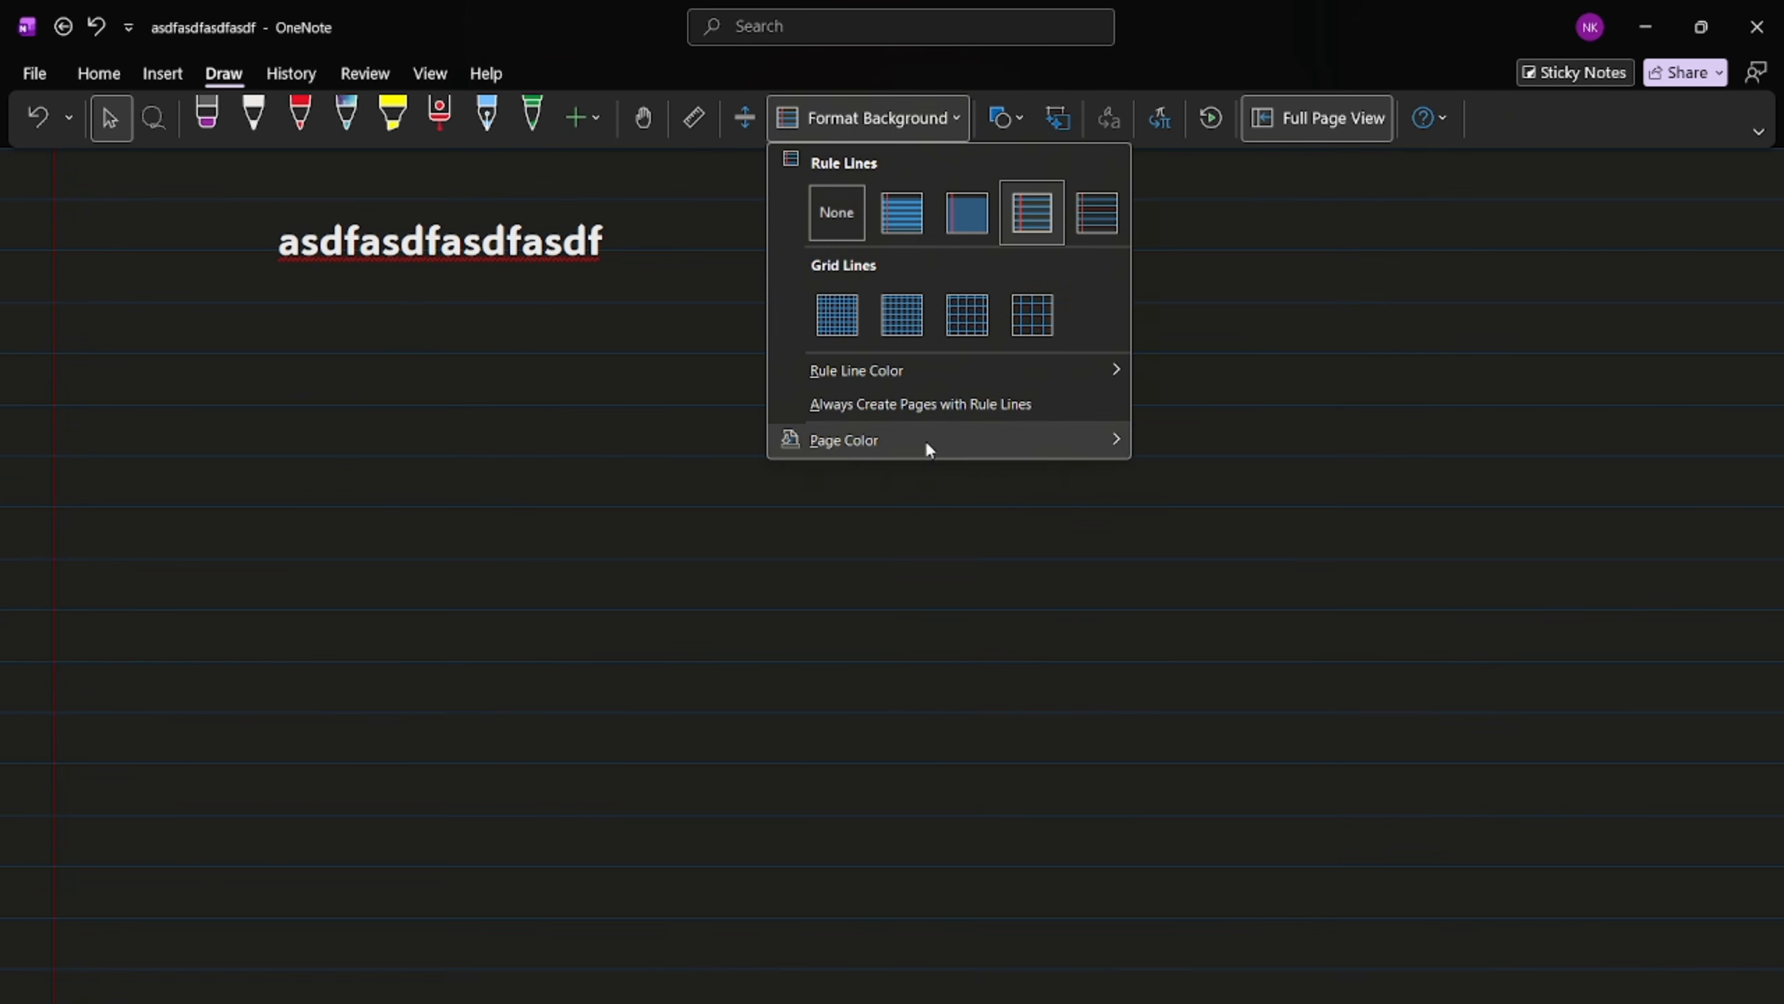
{"action": "mouse_move", "coordinate": [931, 449]}
{"action": "left_click", "coordinate": [1162, 452]}
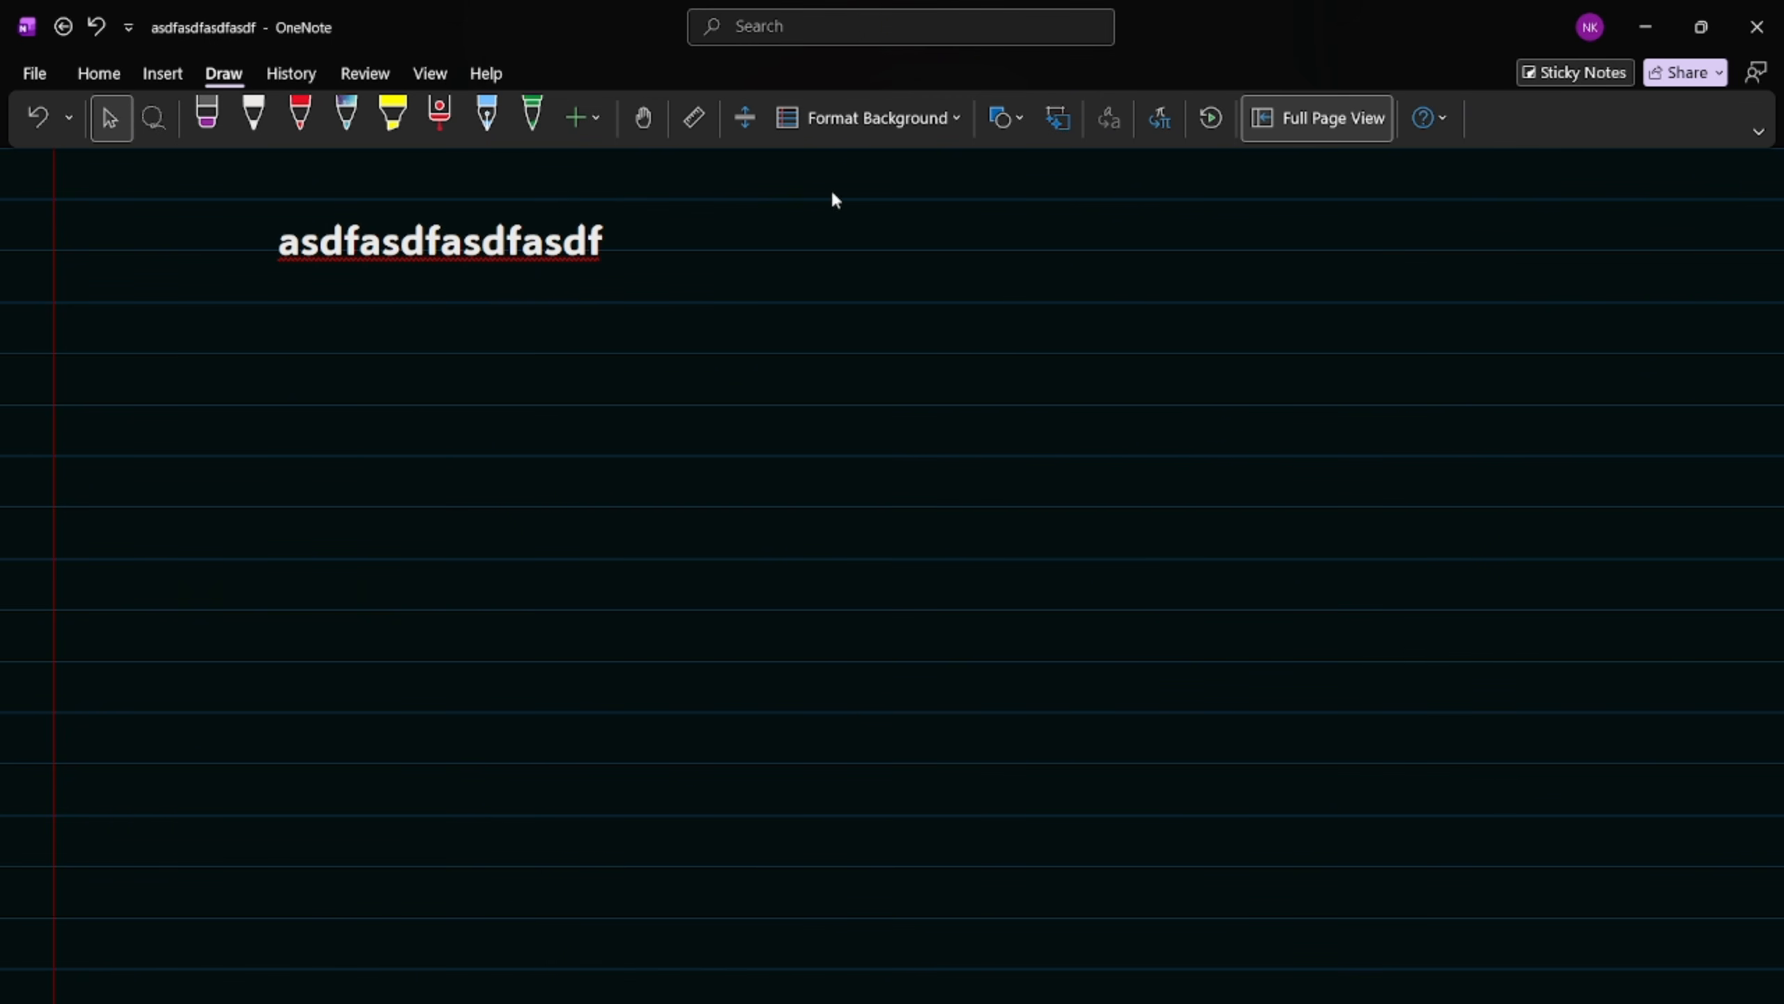
- View the available drawing shapes and return to the uncluttered full page view
{"action": "left_click", "coordinate": [1003, 118]}
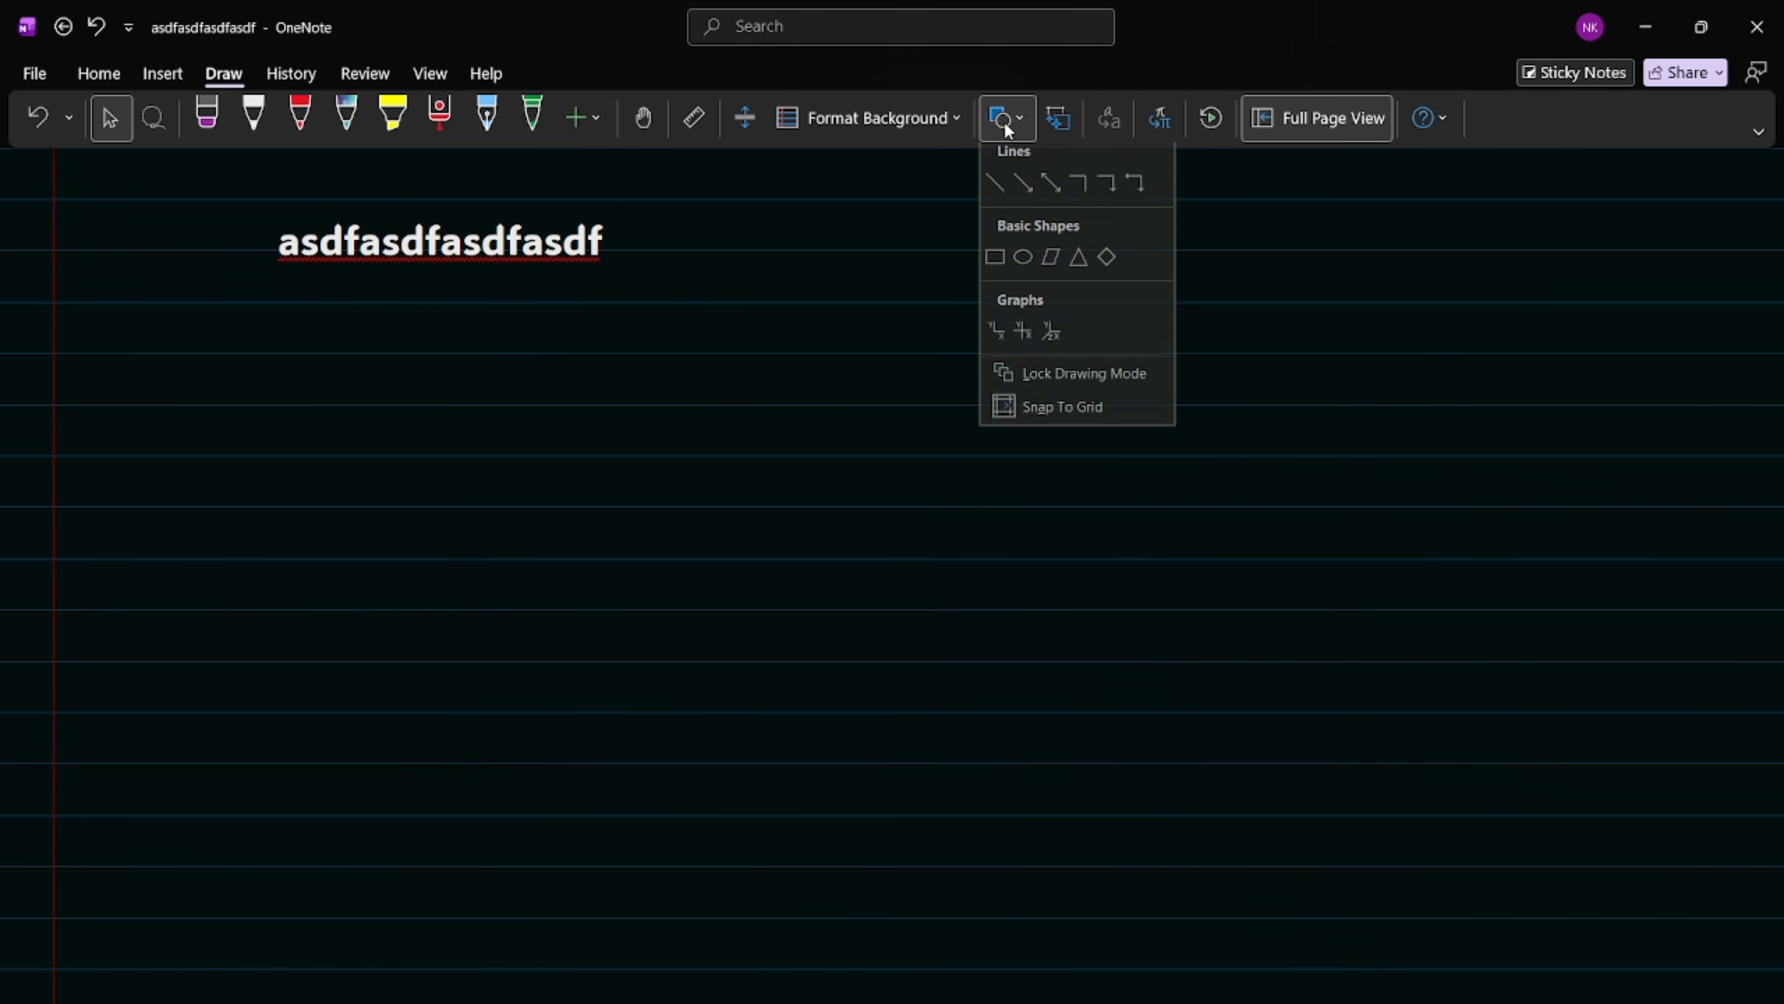
{"action": "left_click", "coordinate": [1240, 316]}
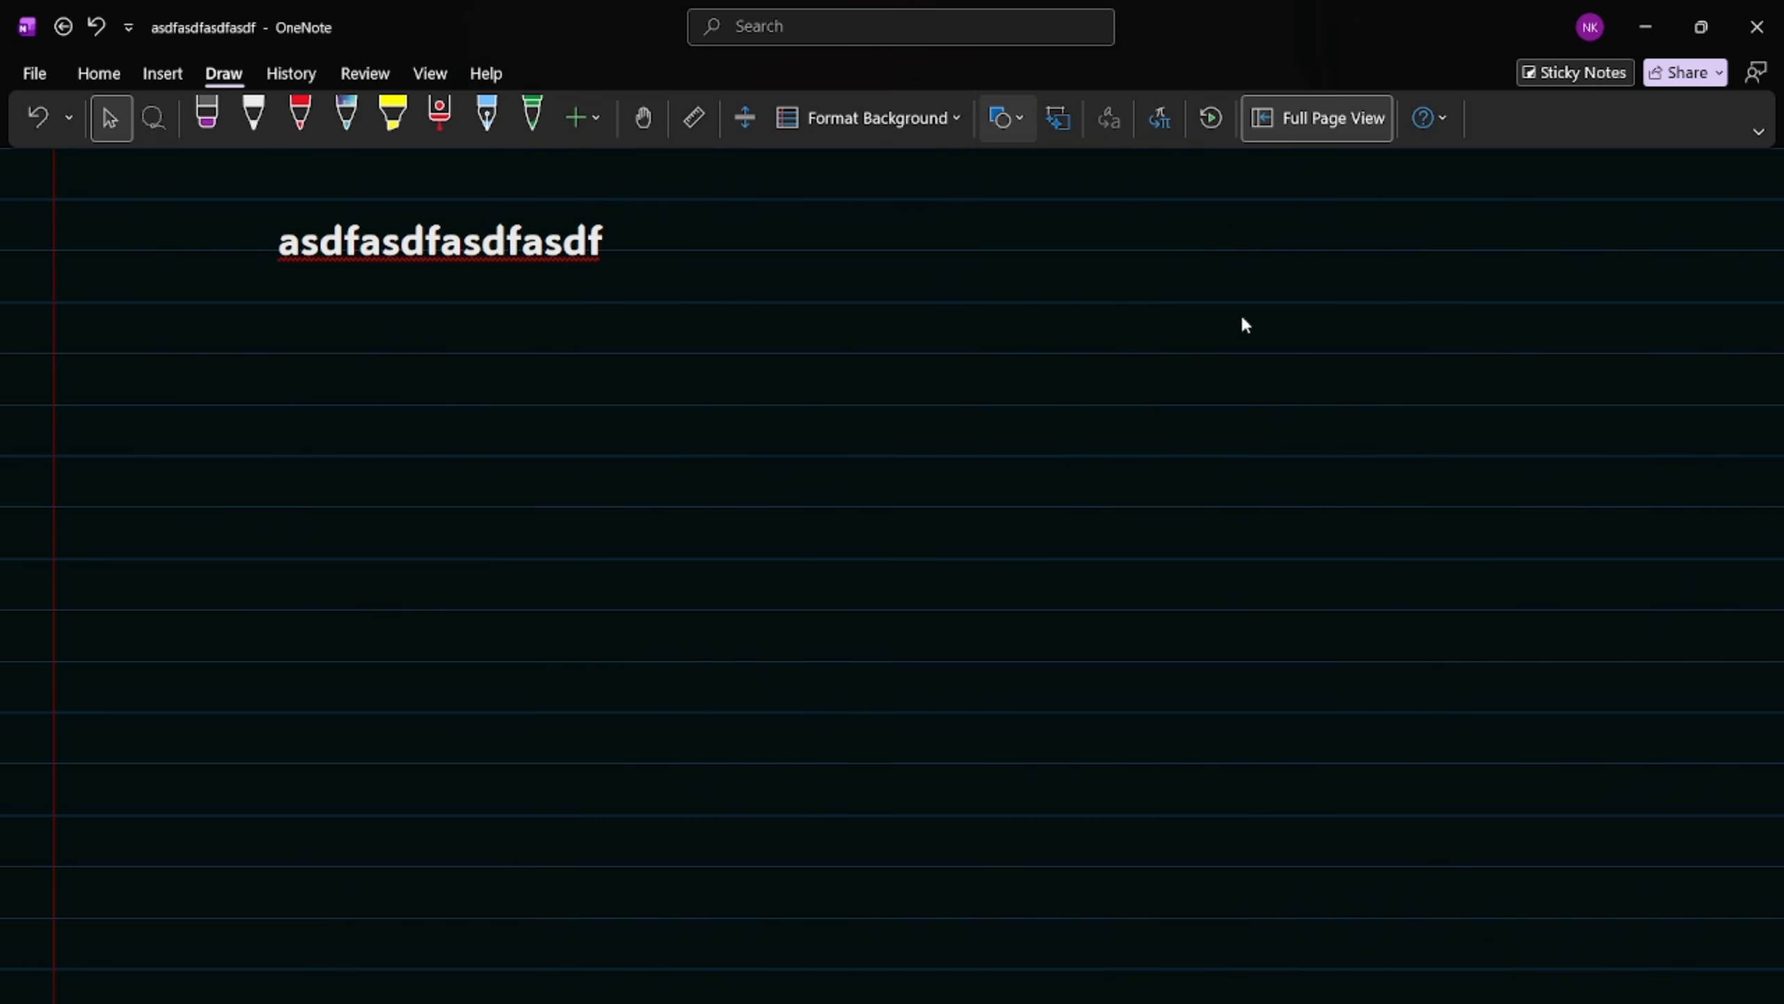
{"action": "key", "text": "F11"}
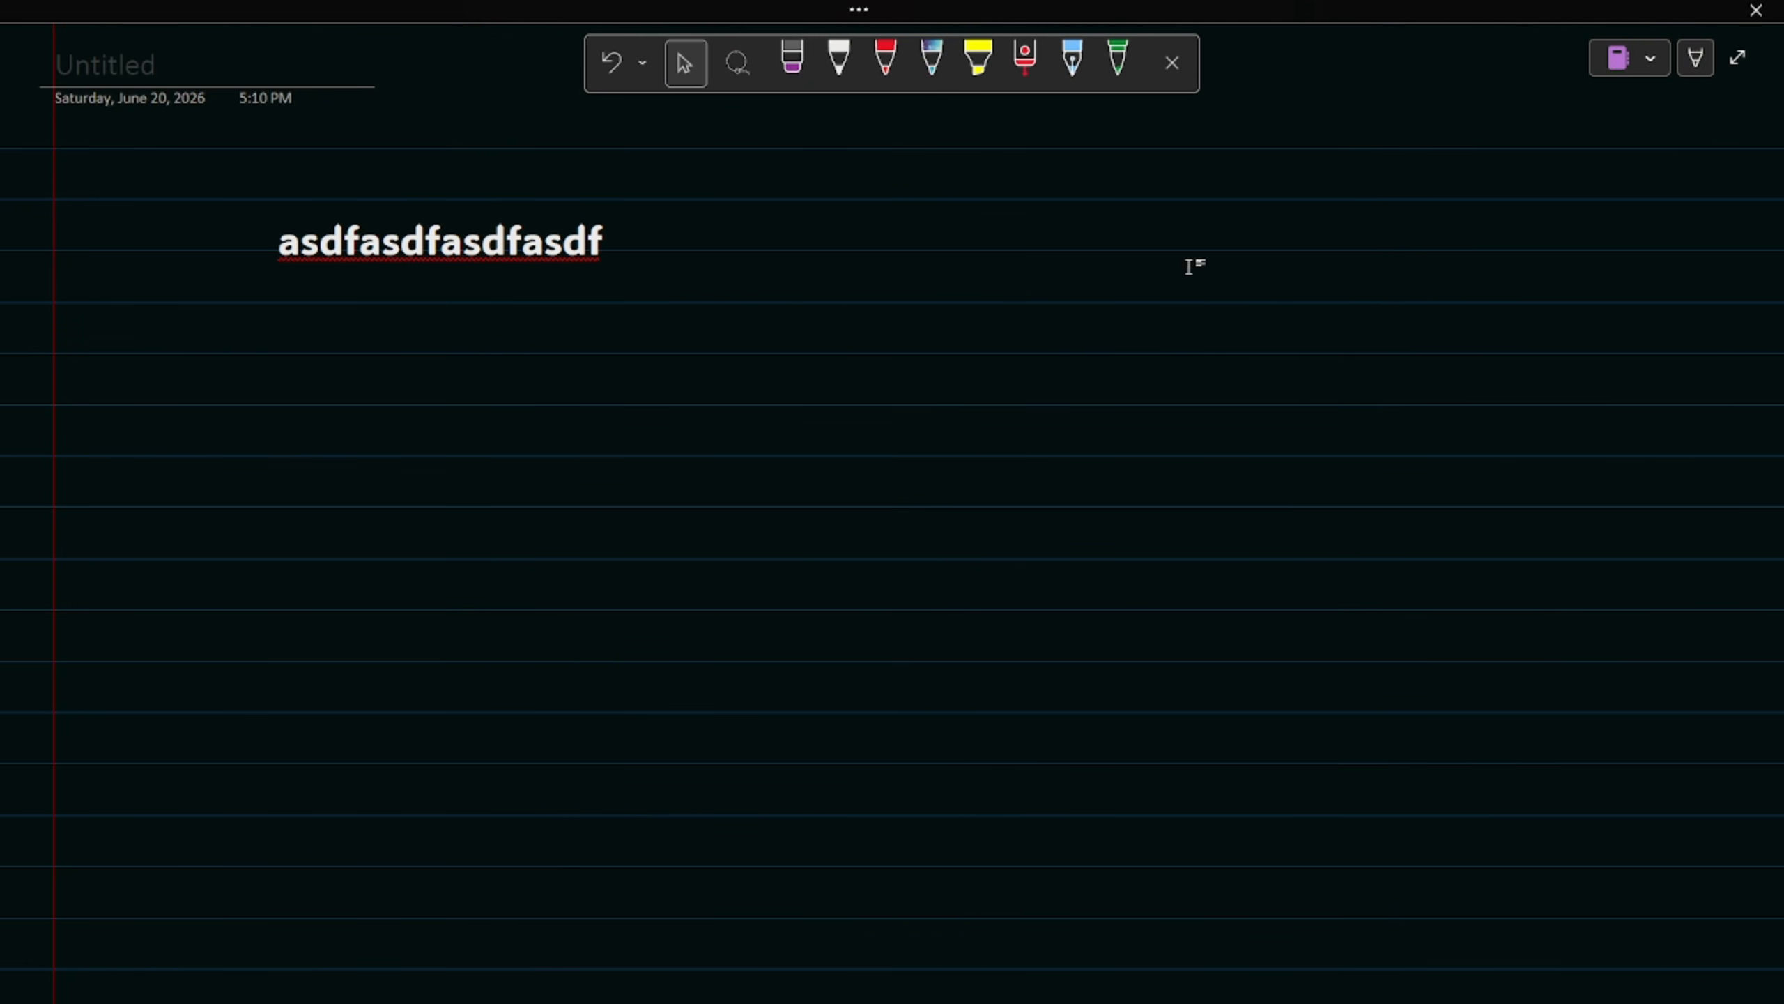
- Hide and restore the drawing toolbar, and look over the notebook's list of sections and pages
{"action": "left_click", "coordinate": [1695, 63]}
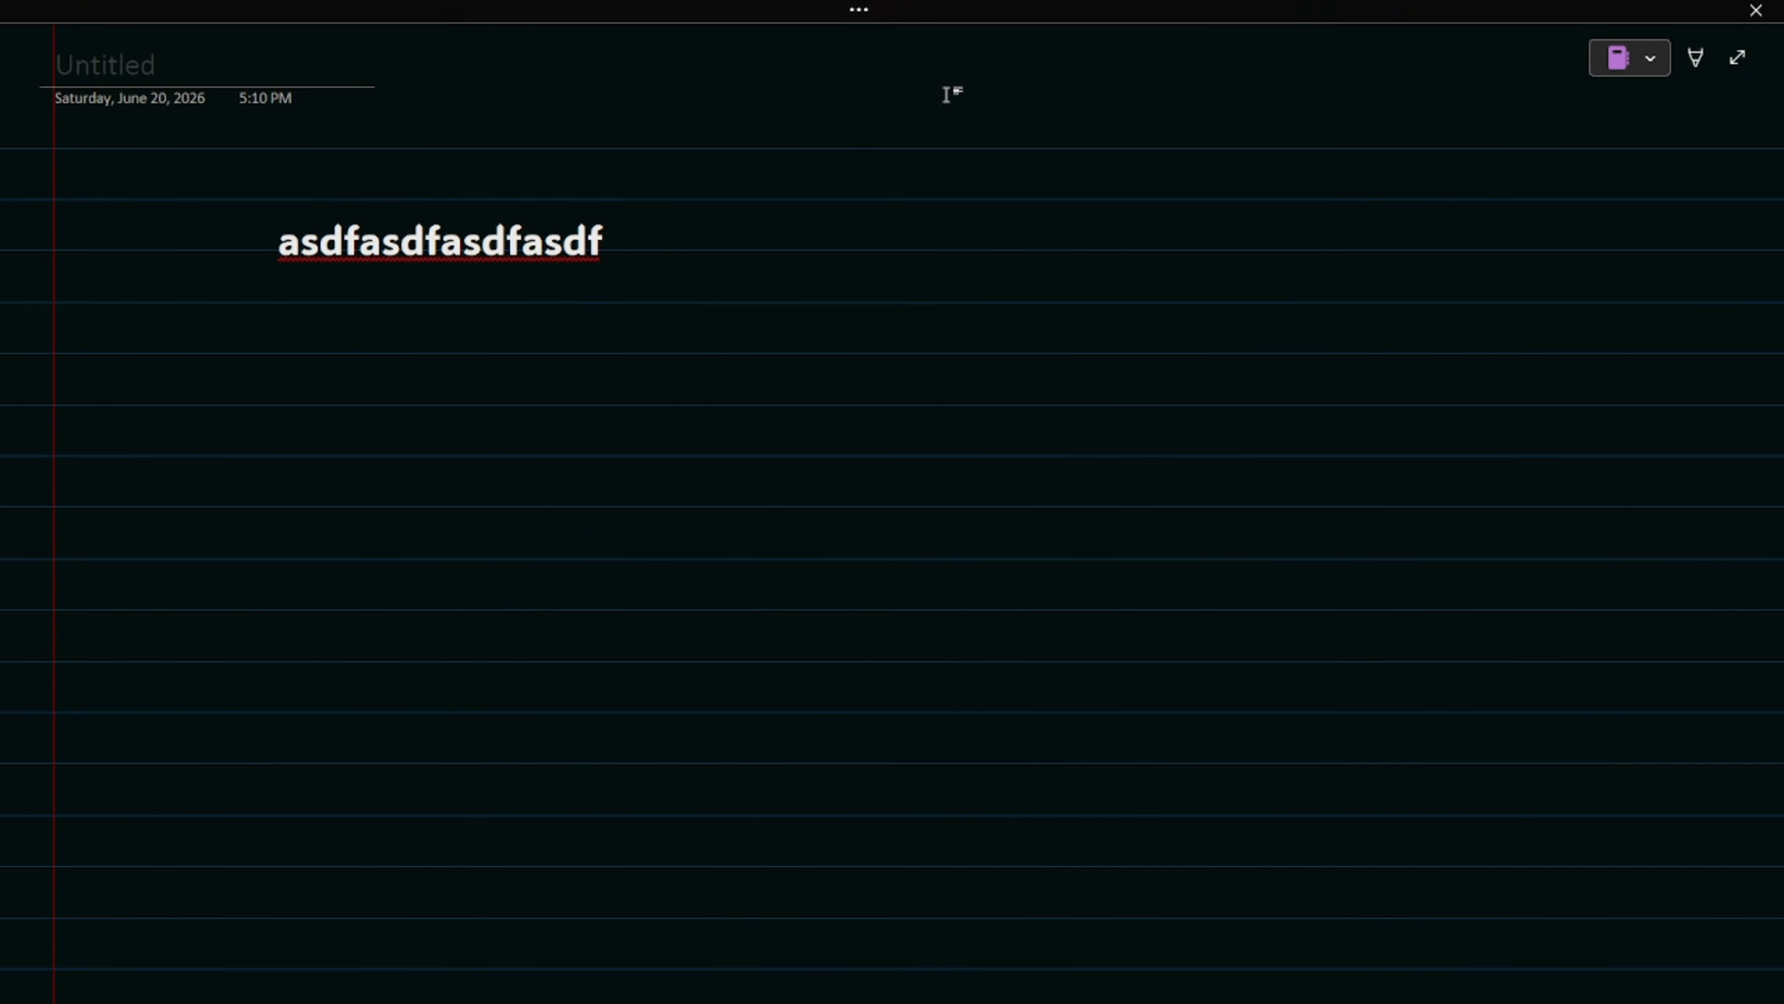
{"action": "left_click", "coordinate": [1694, 67]}
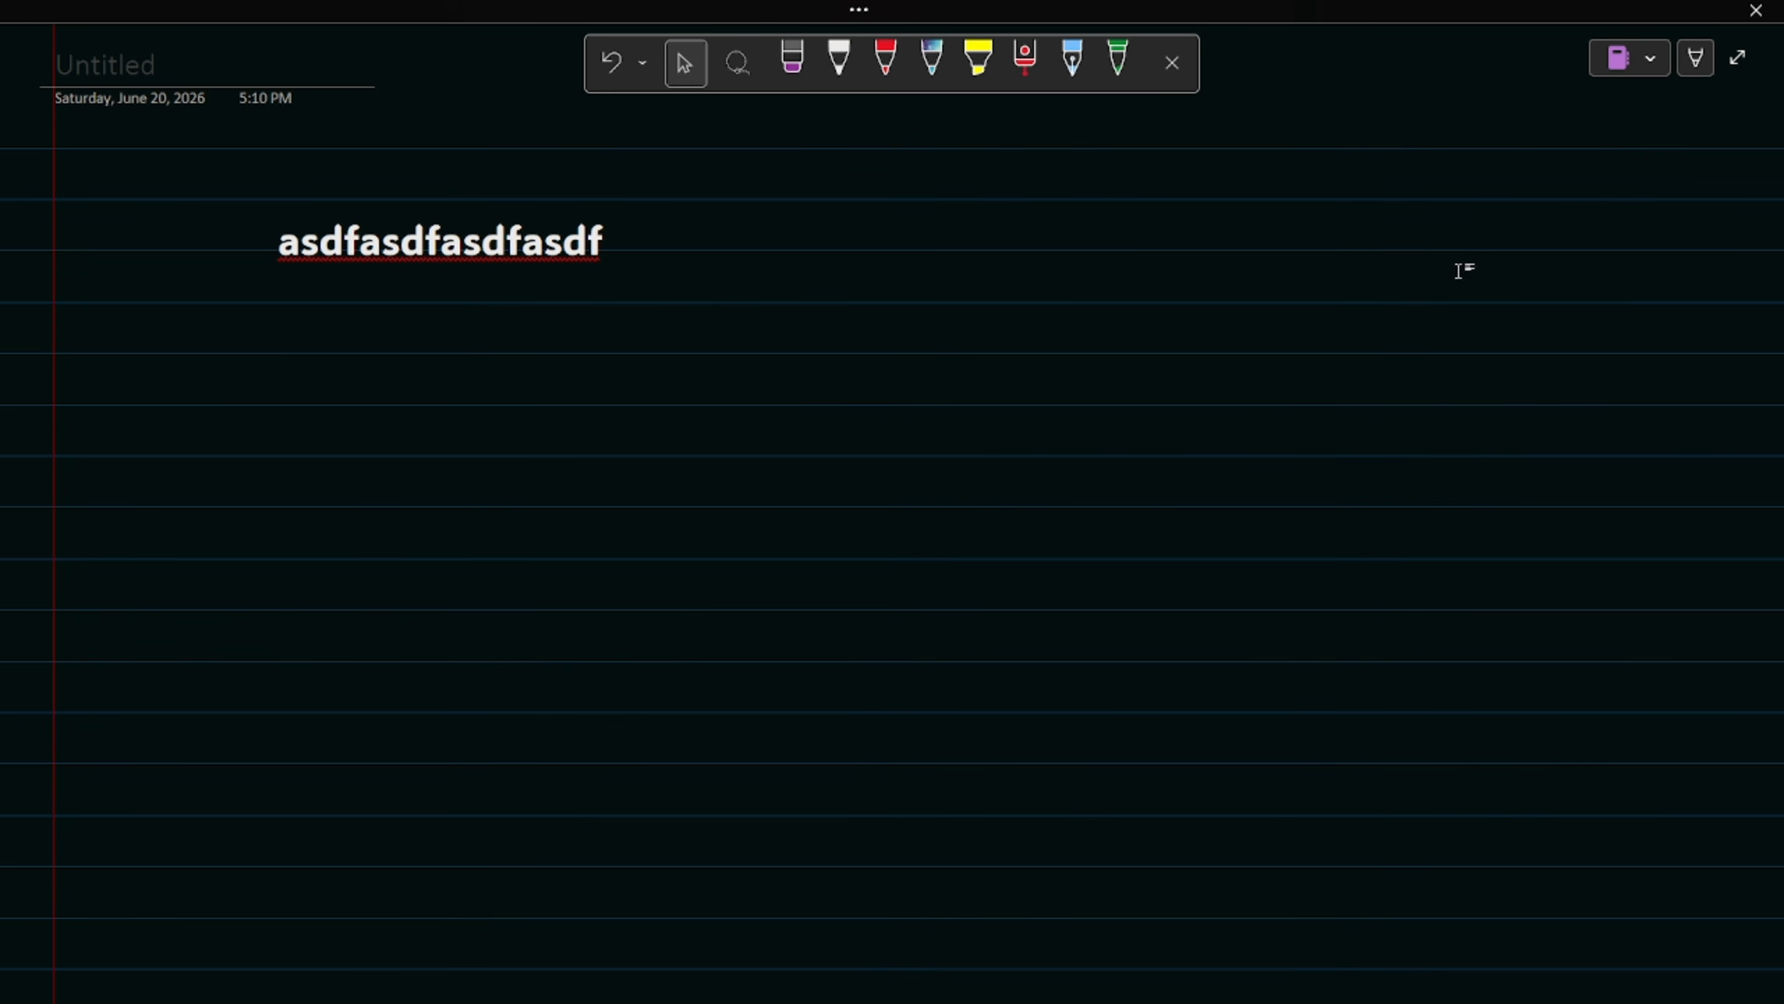
{"action": "left_click", "coordinate": [1645, 59]}
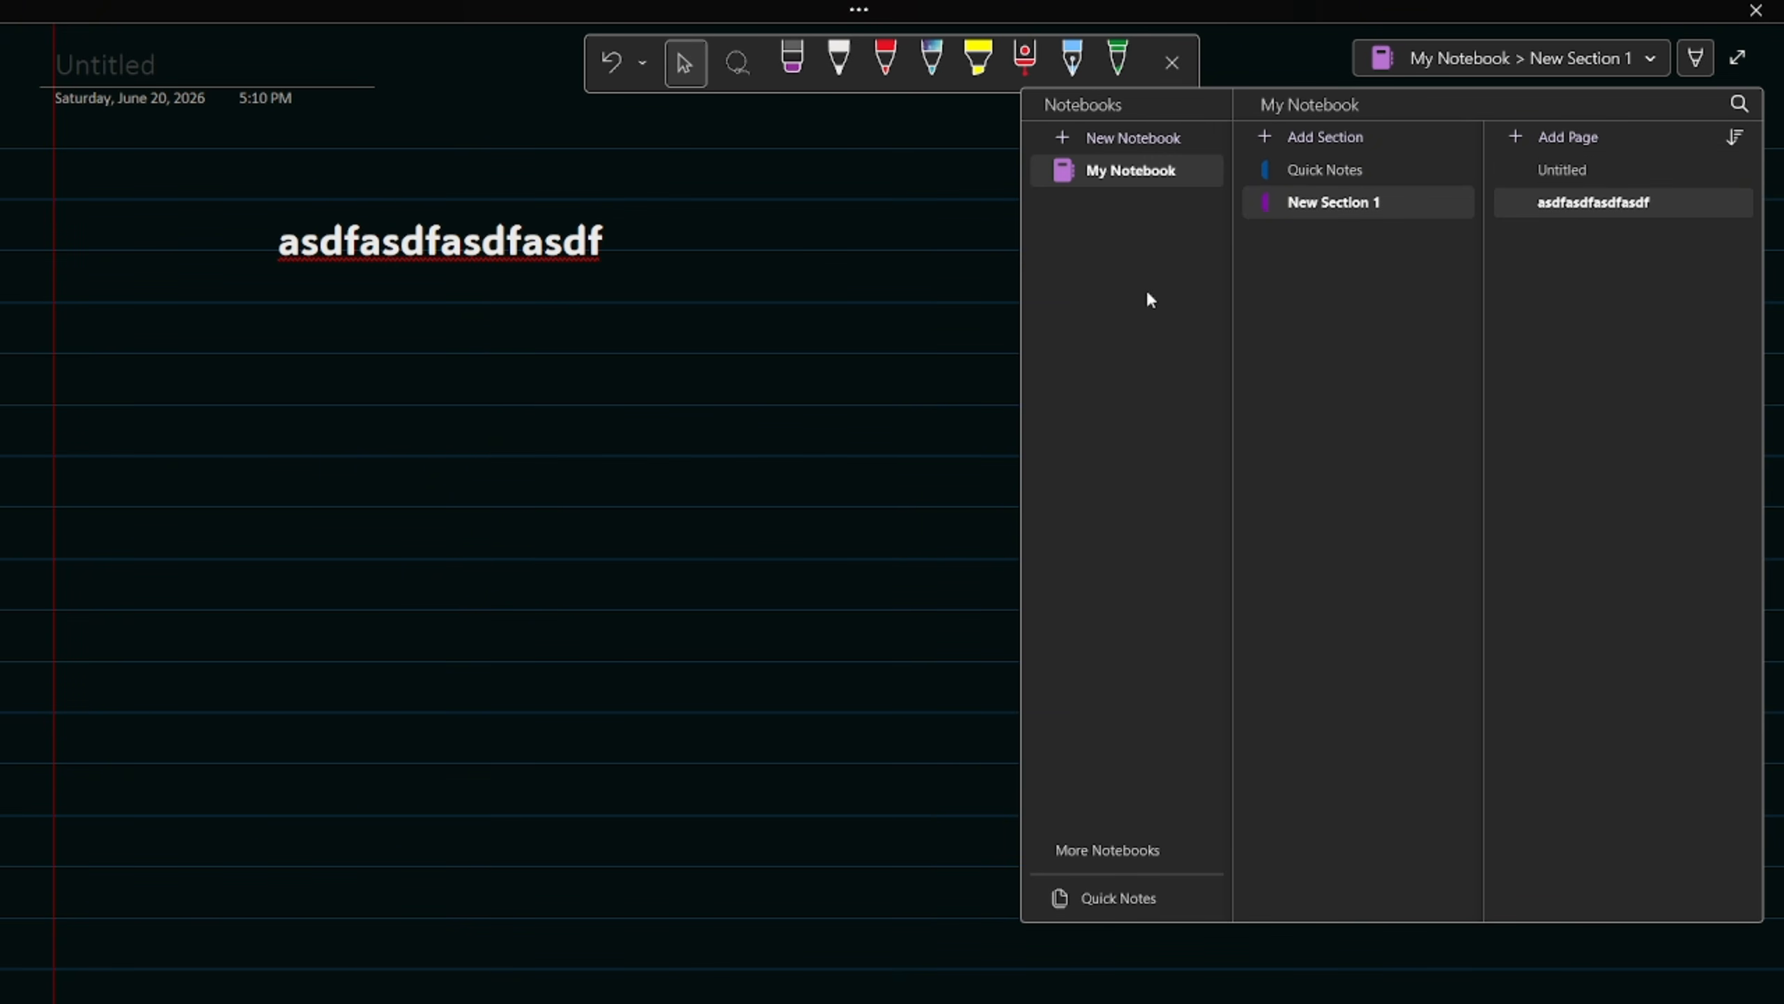
{"action": "left_click", "coordinate": [695, 334]}
- Title the current page "Page no 1"
{"action": "left_click", "coordinate": [110, 74]}
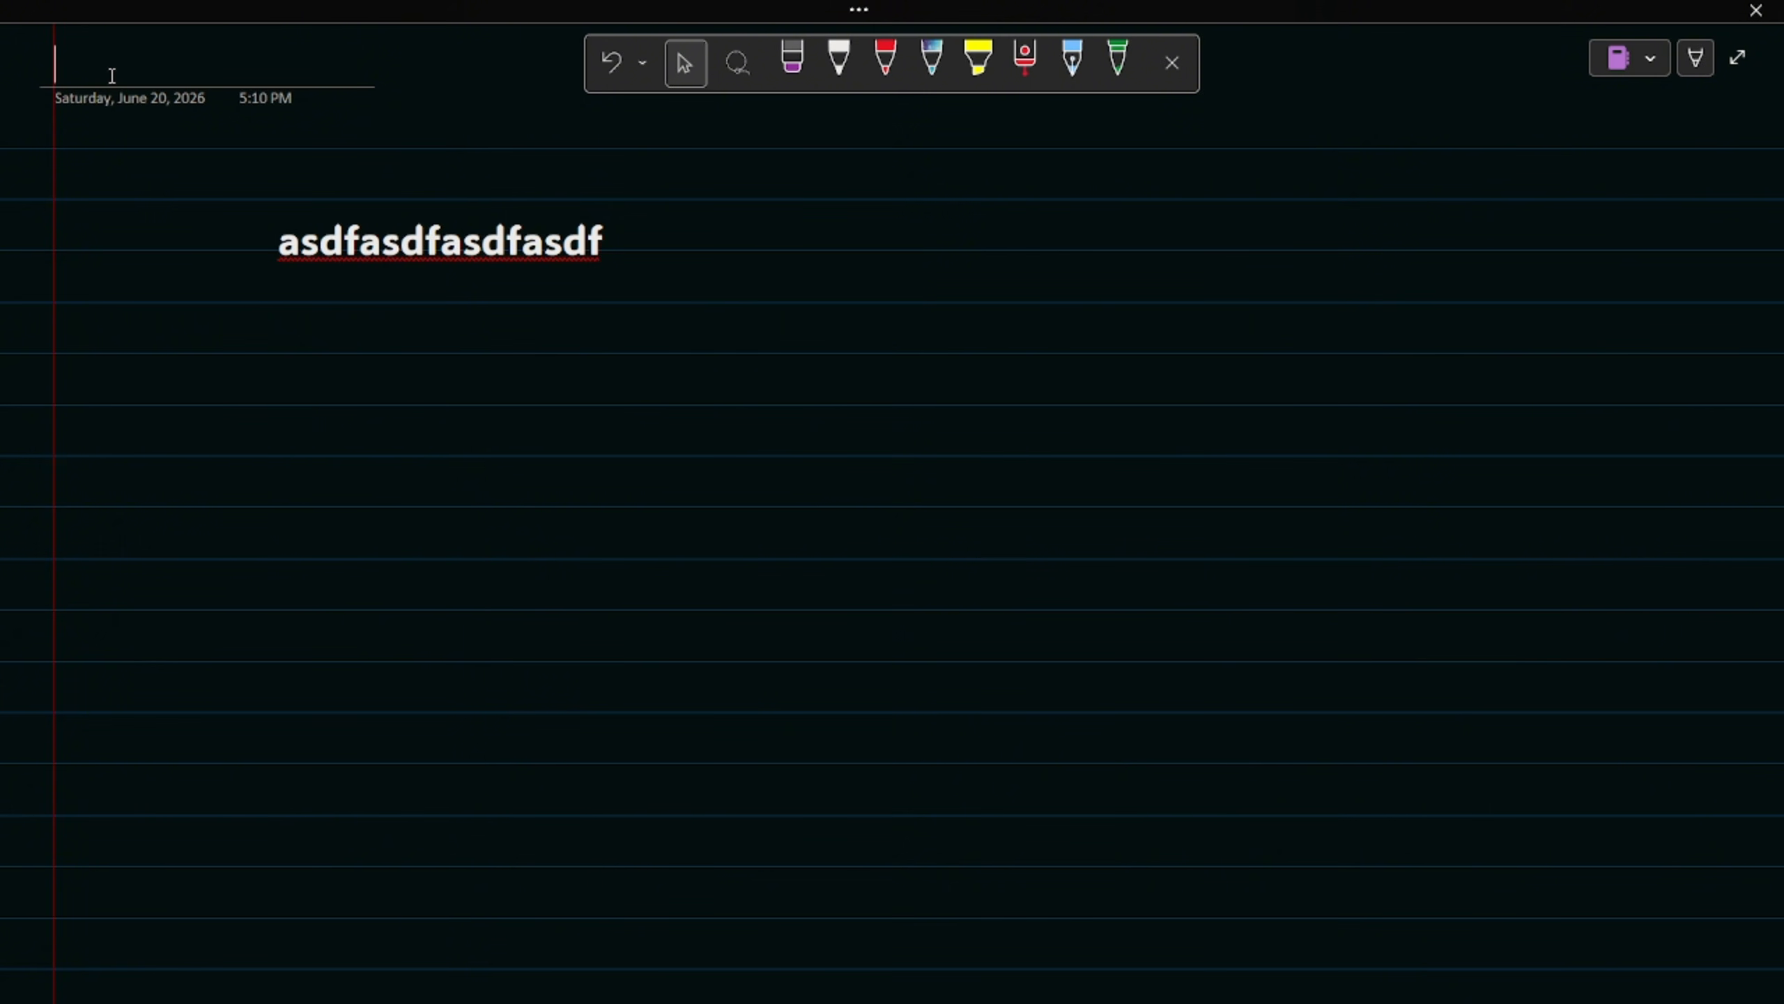
{"action": "type", "text": "page no 1"}
{"action": "left_click", "coordinate": [362, 435]}
- Rename the section "New Section 1" as "section for notes"
{"action": "left_click", "coordinate": [1649, 68]}
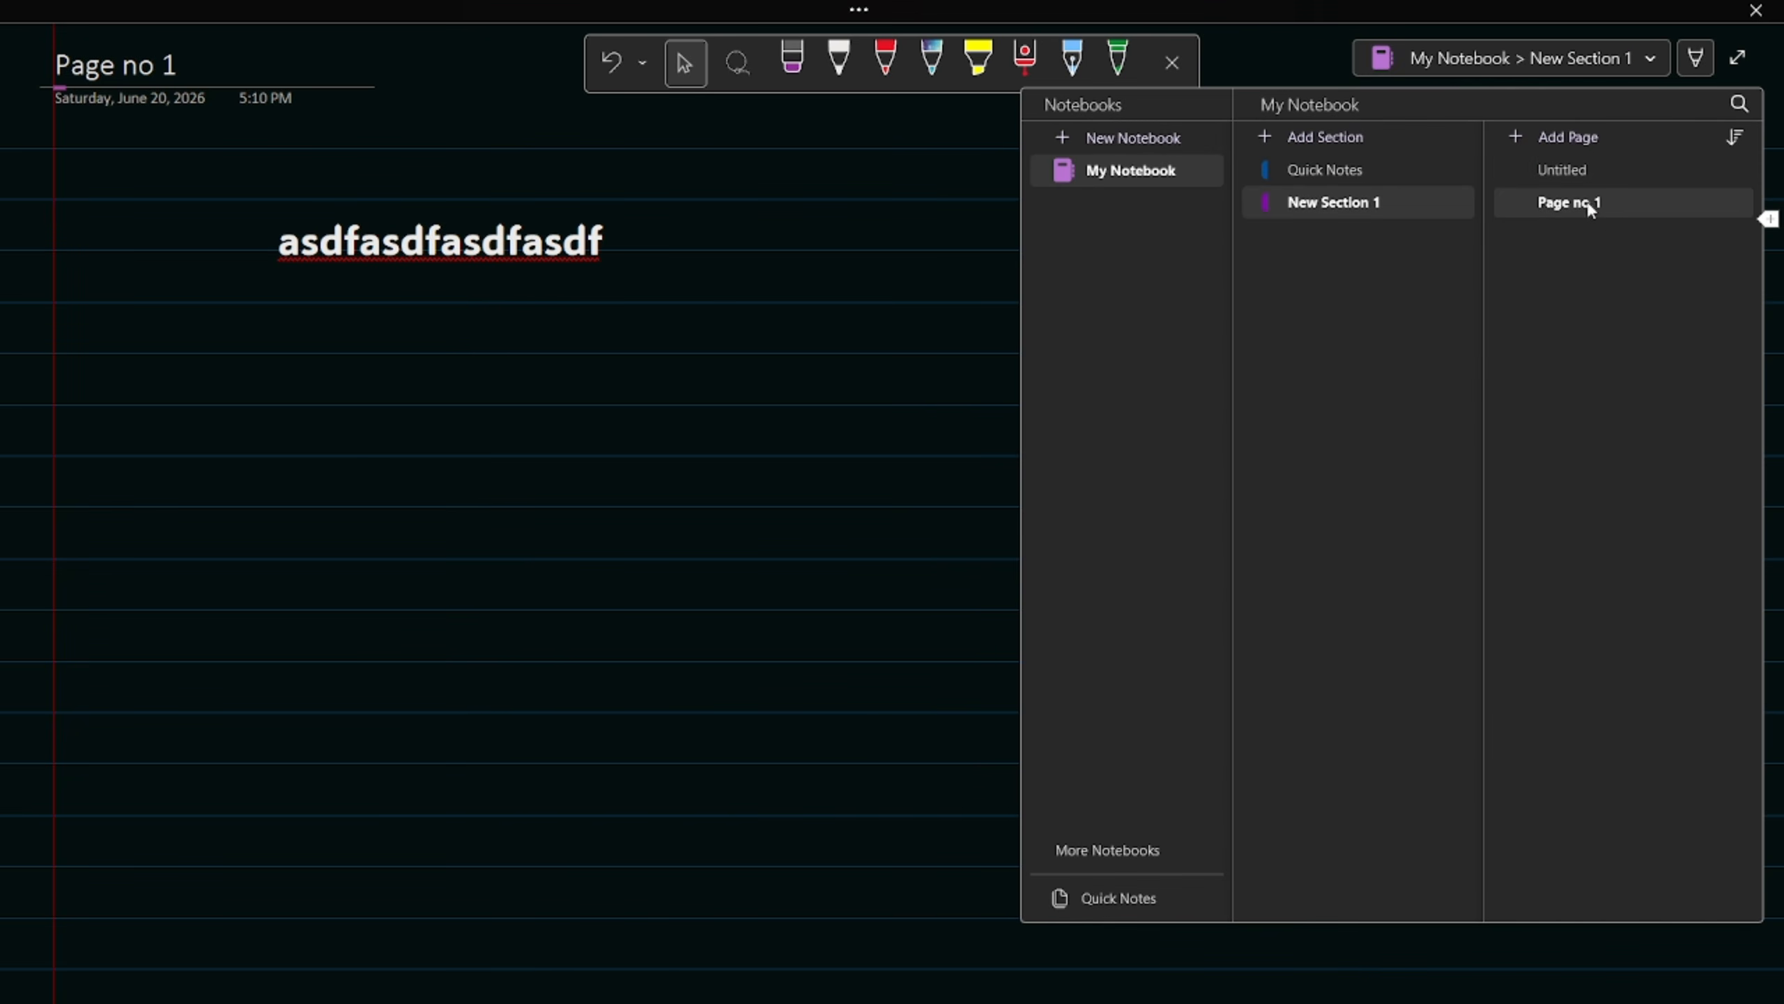
{"action": "left_click", "coordinate": [1324, 203]}
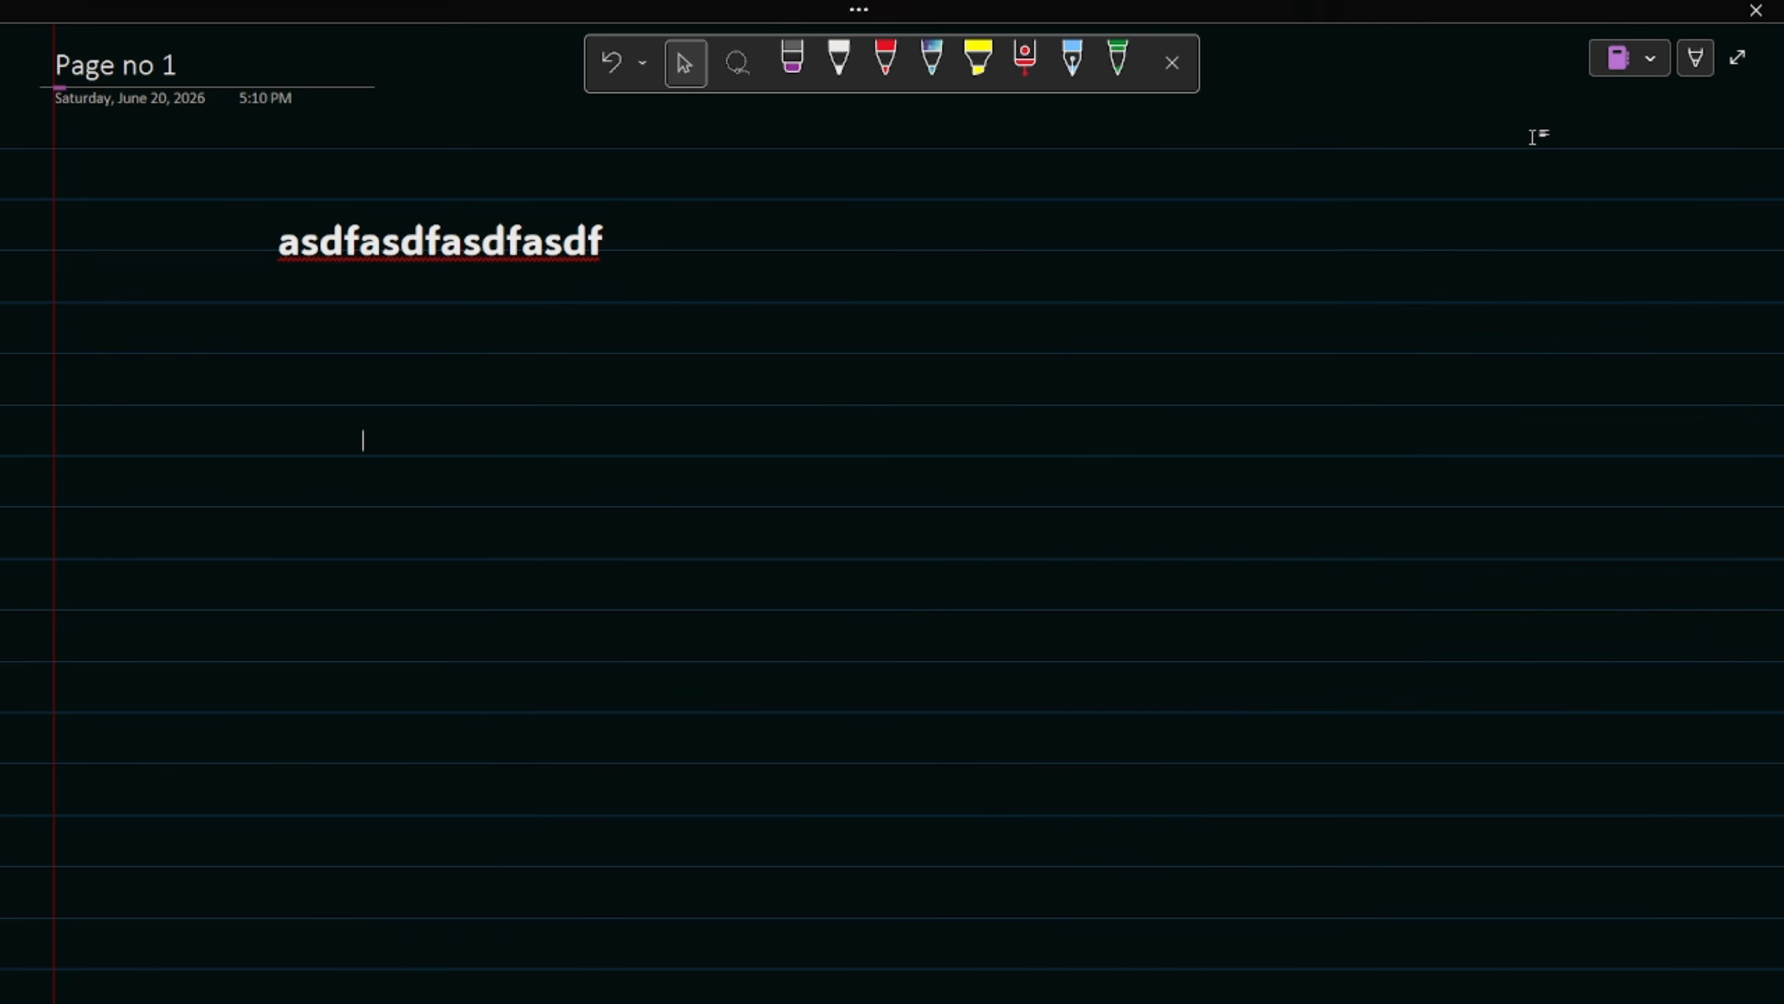
{"action": "left_click", "coordinate": [1615, 60]}
{"action": "right_click", "coordinate": [1394, 202]}
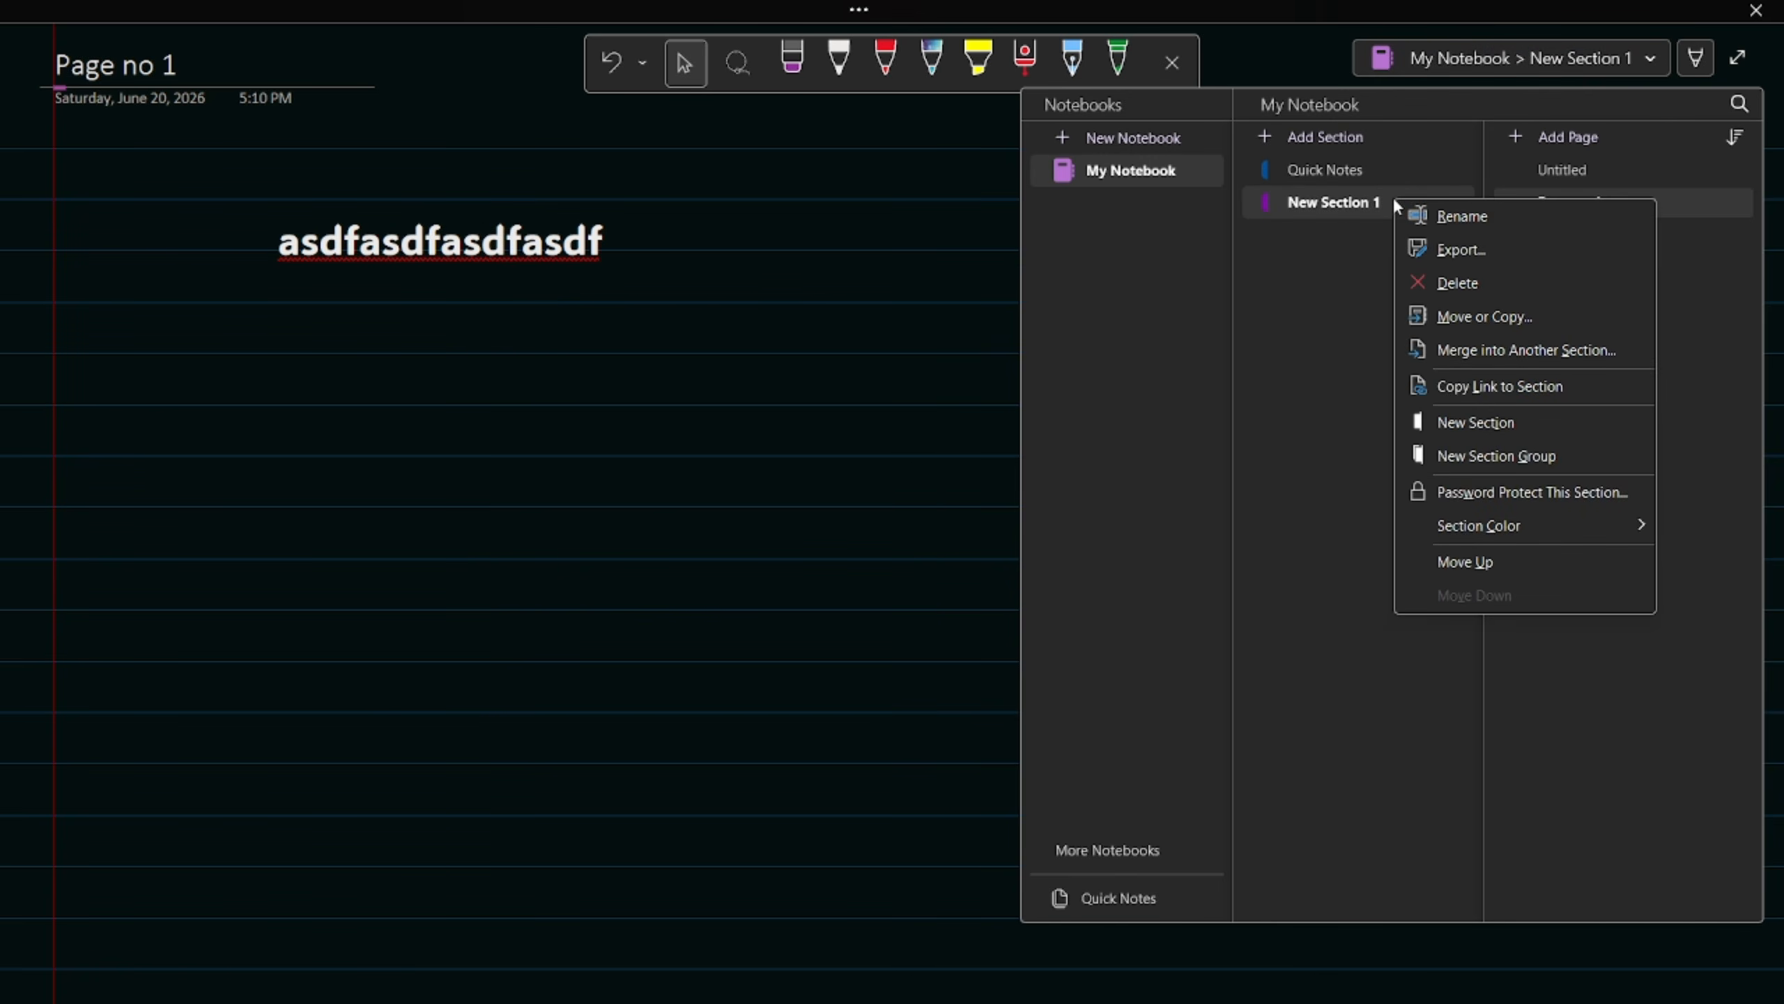
{"action": "left_click", "coordinate": [1482, 215]}
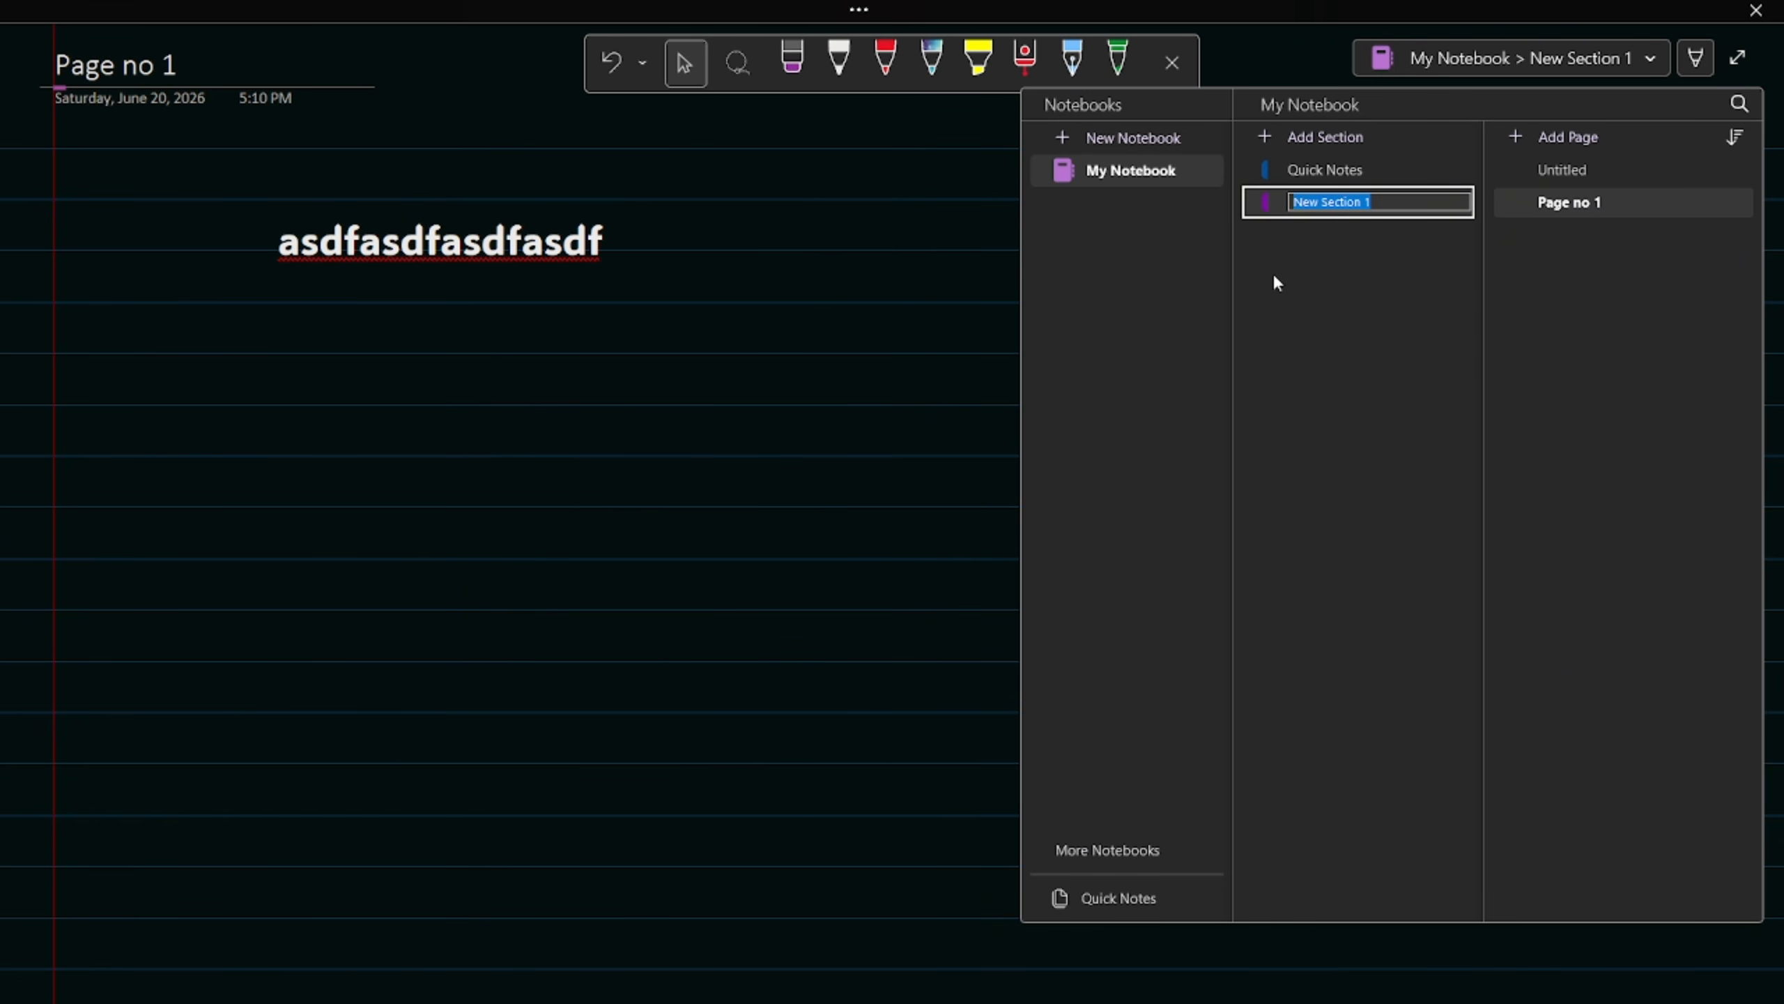
{"action": "type", "text": "pg no"}
{"action": "key", "text": "BackSpace"}
{"action": "key", "text": "BackSpace"}
{"action": "key", "text": "BackSpace"}
{"action": "key", "text": "BackSpace"}
{"action": "key", "text": "BackSpace"}
{"action": "type", "text": "section for notes"}
{"action": "key", "text": "Return"}
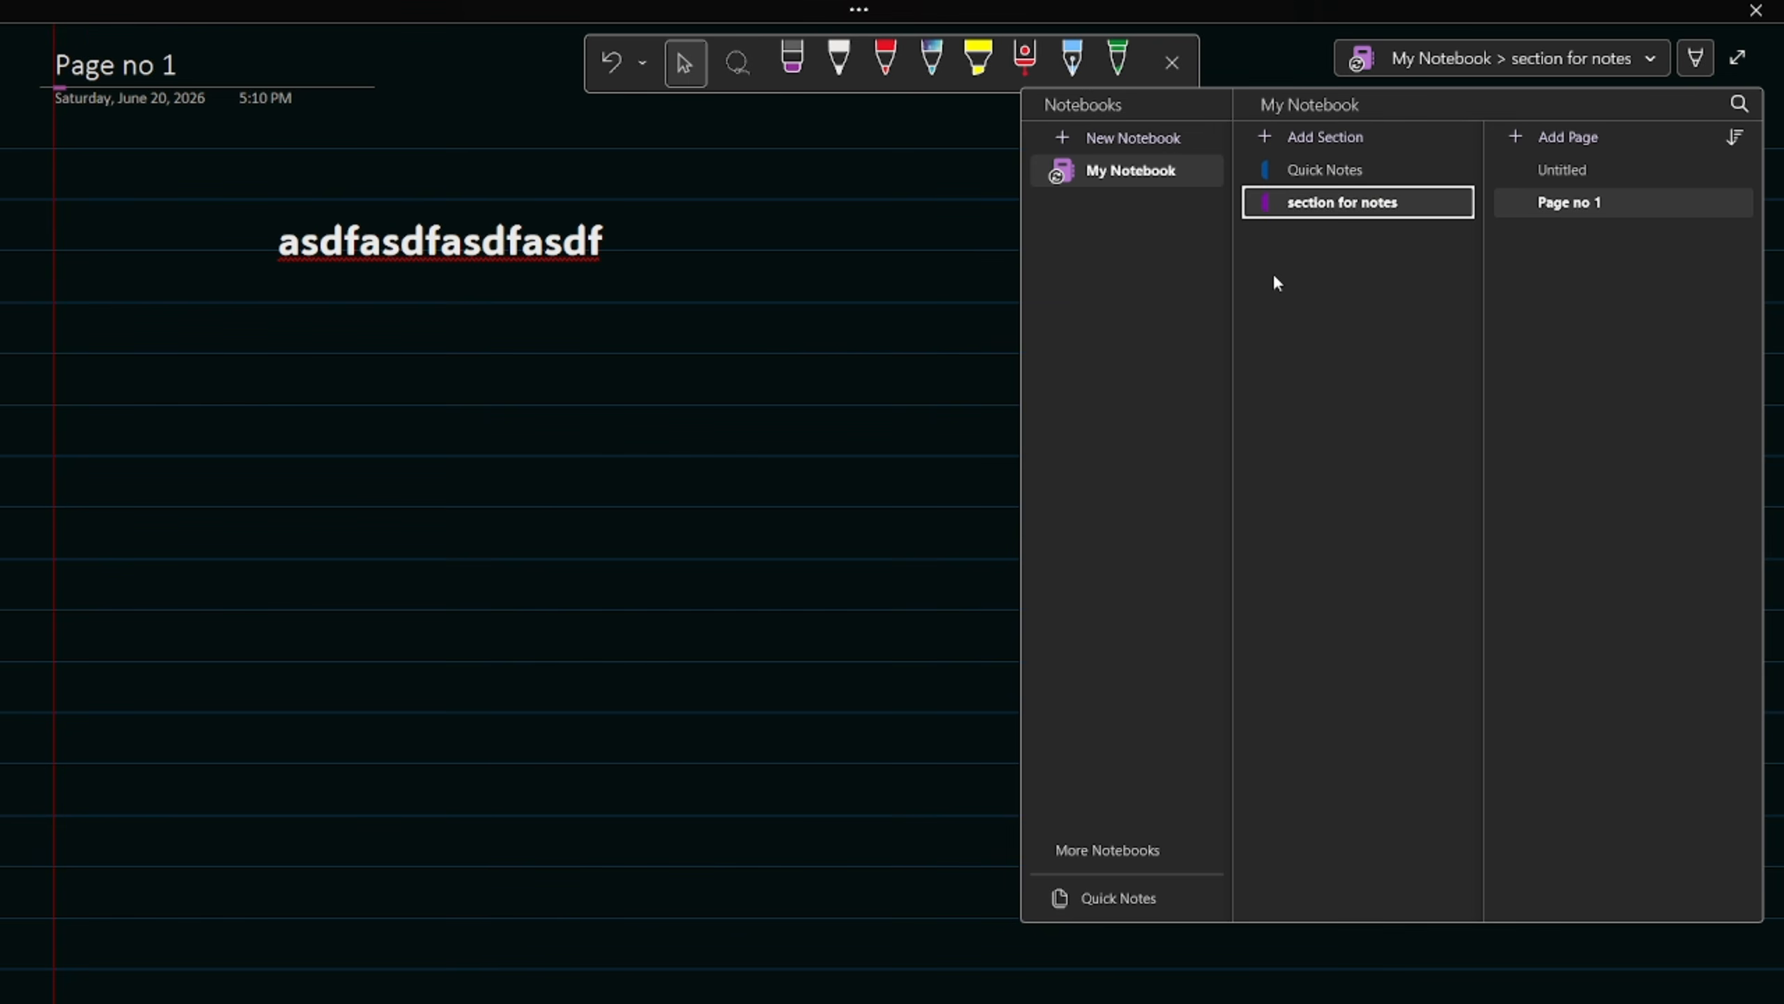
- View the options for creating a new notebook and return to the page without creating one
{"action": "left_click", "coordinate": [1110, 174]}
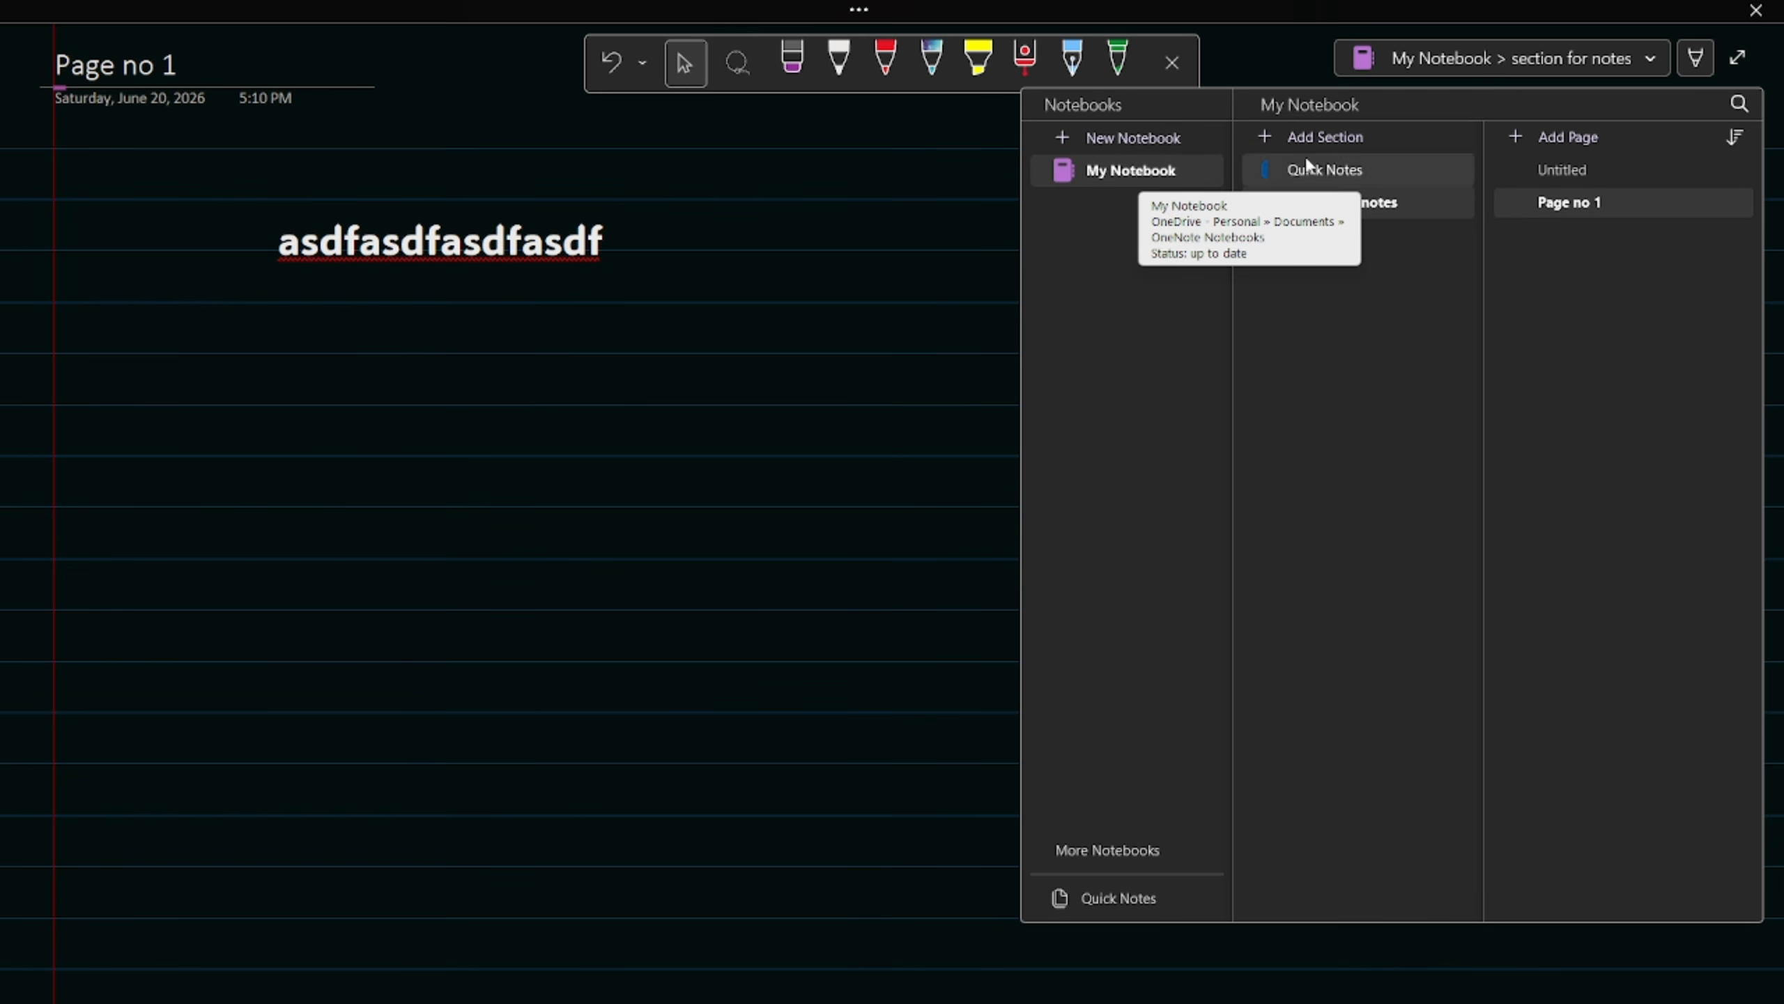
{"action": "left_click", "coordinate": [1110, 146]}
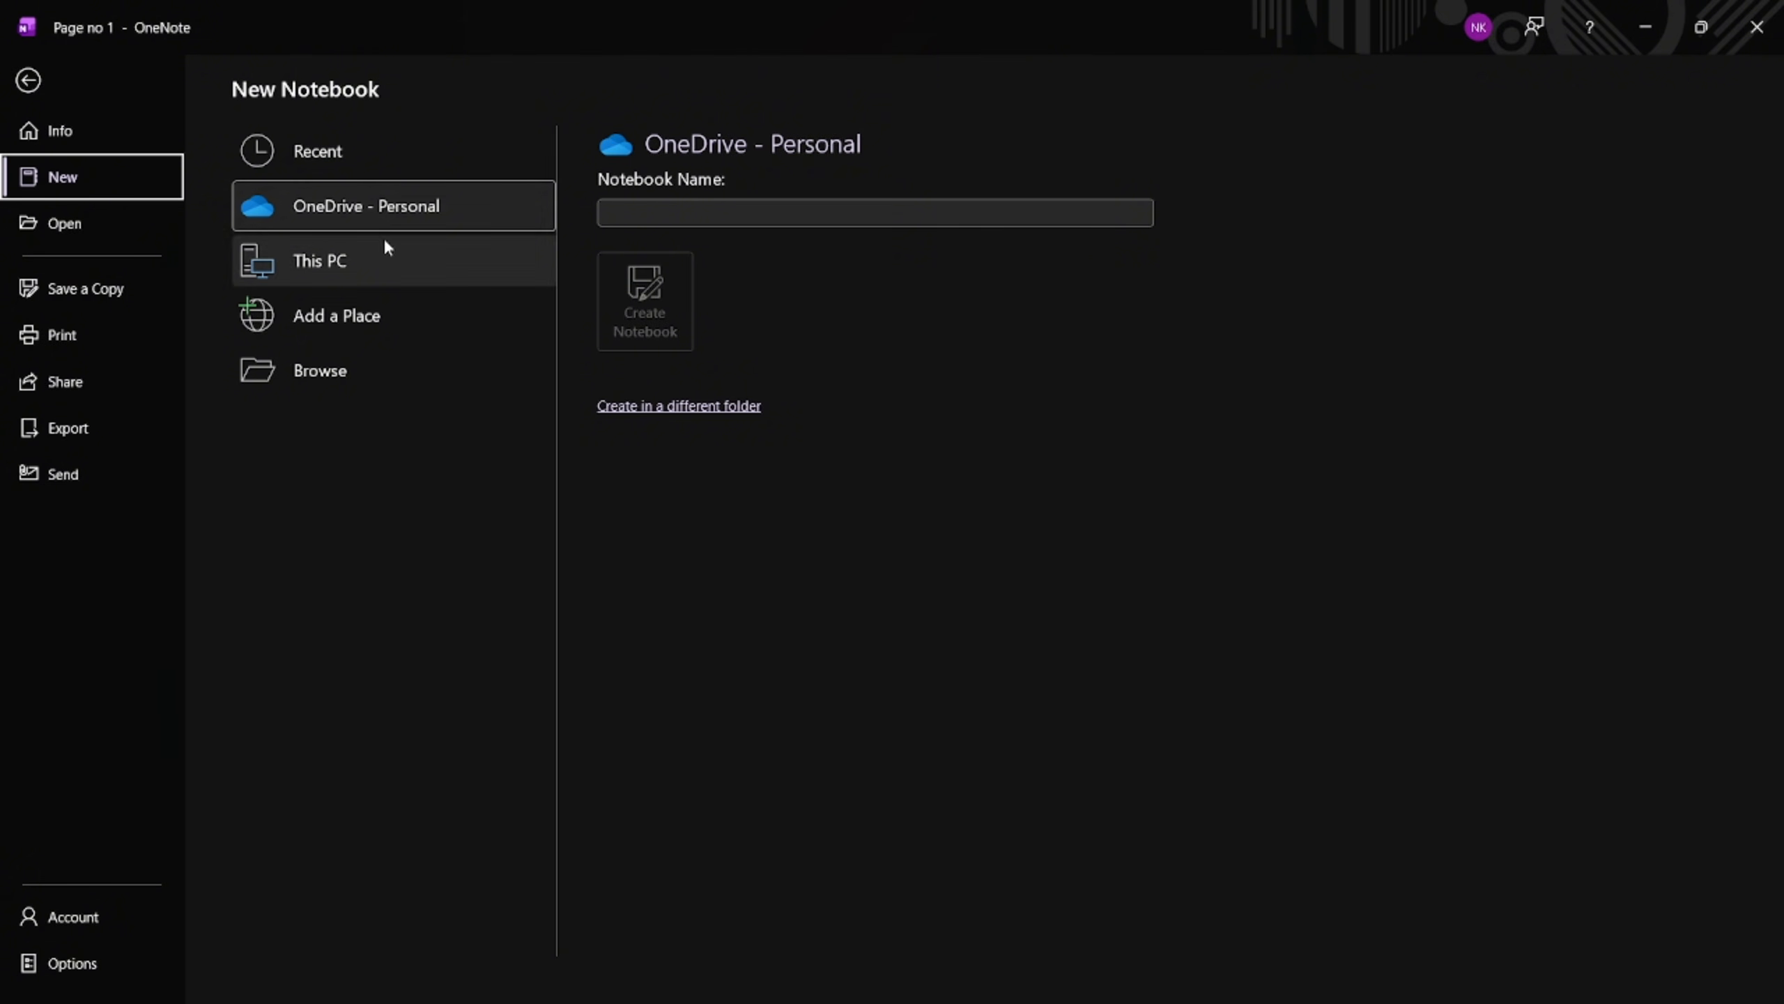
{"action": "left_click", "coordinate": [28, 80]}
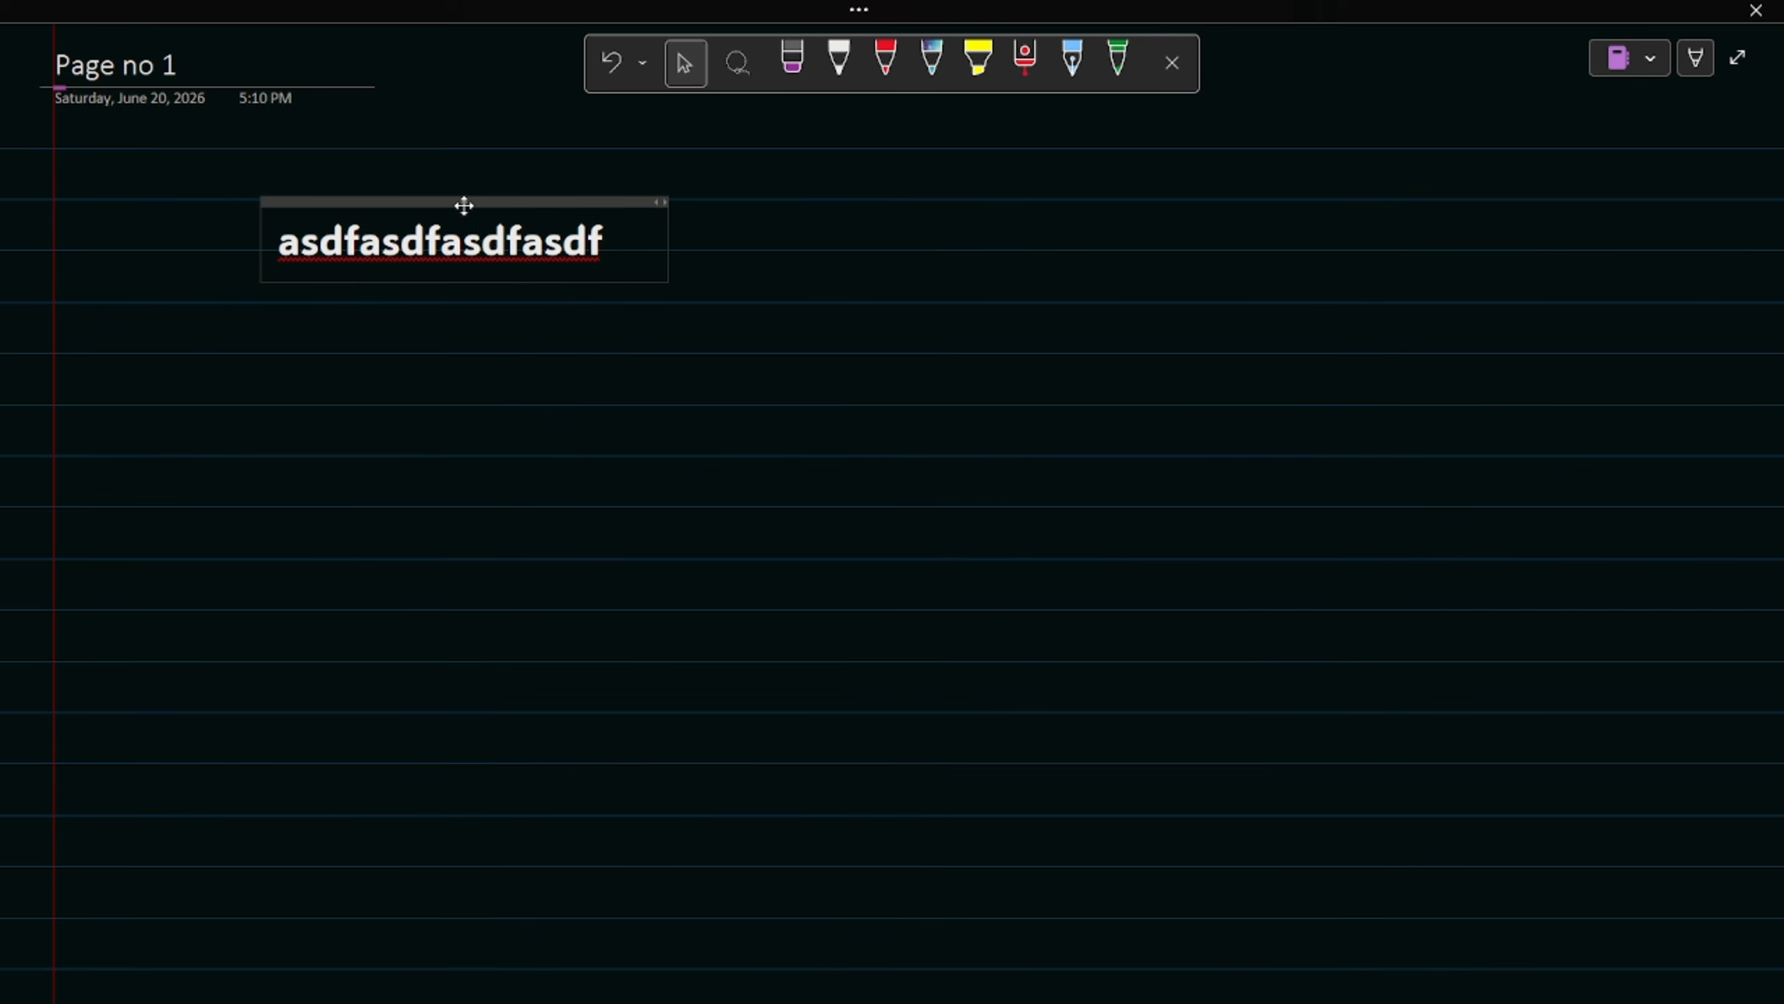
- Move the large note slightly right, then add a note reading "asfasdfsadfasdf" and place it just below the large one
{"action": "left_click_drag", "start_coordinate": [462, 203], "coordinate": [584, 218]}
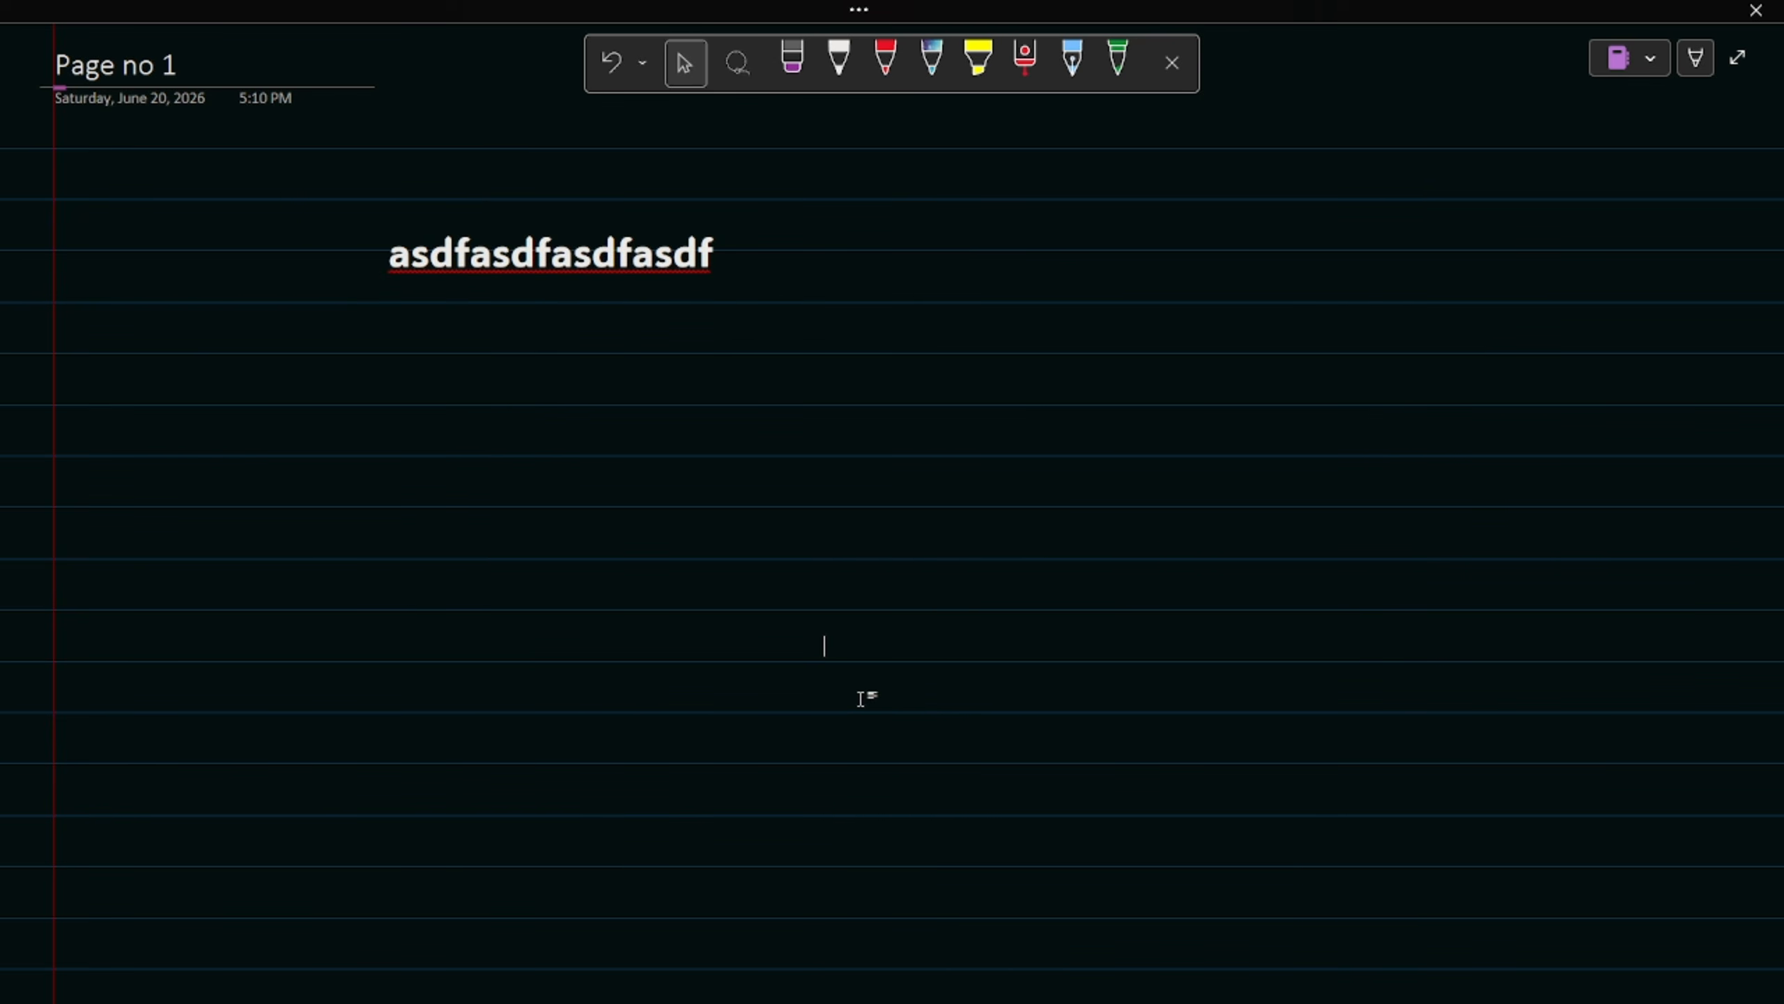
{"action": "type", "text": "asfasdfsadfasdf"}
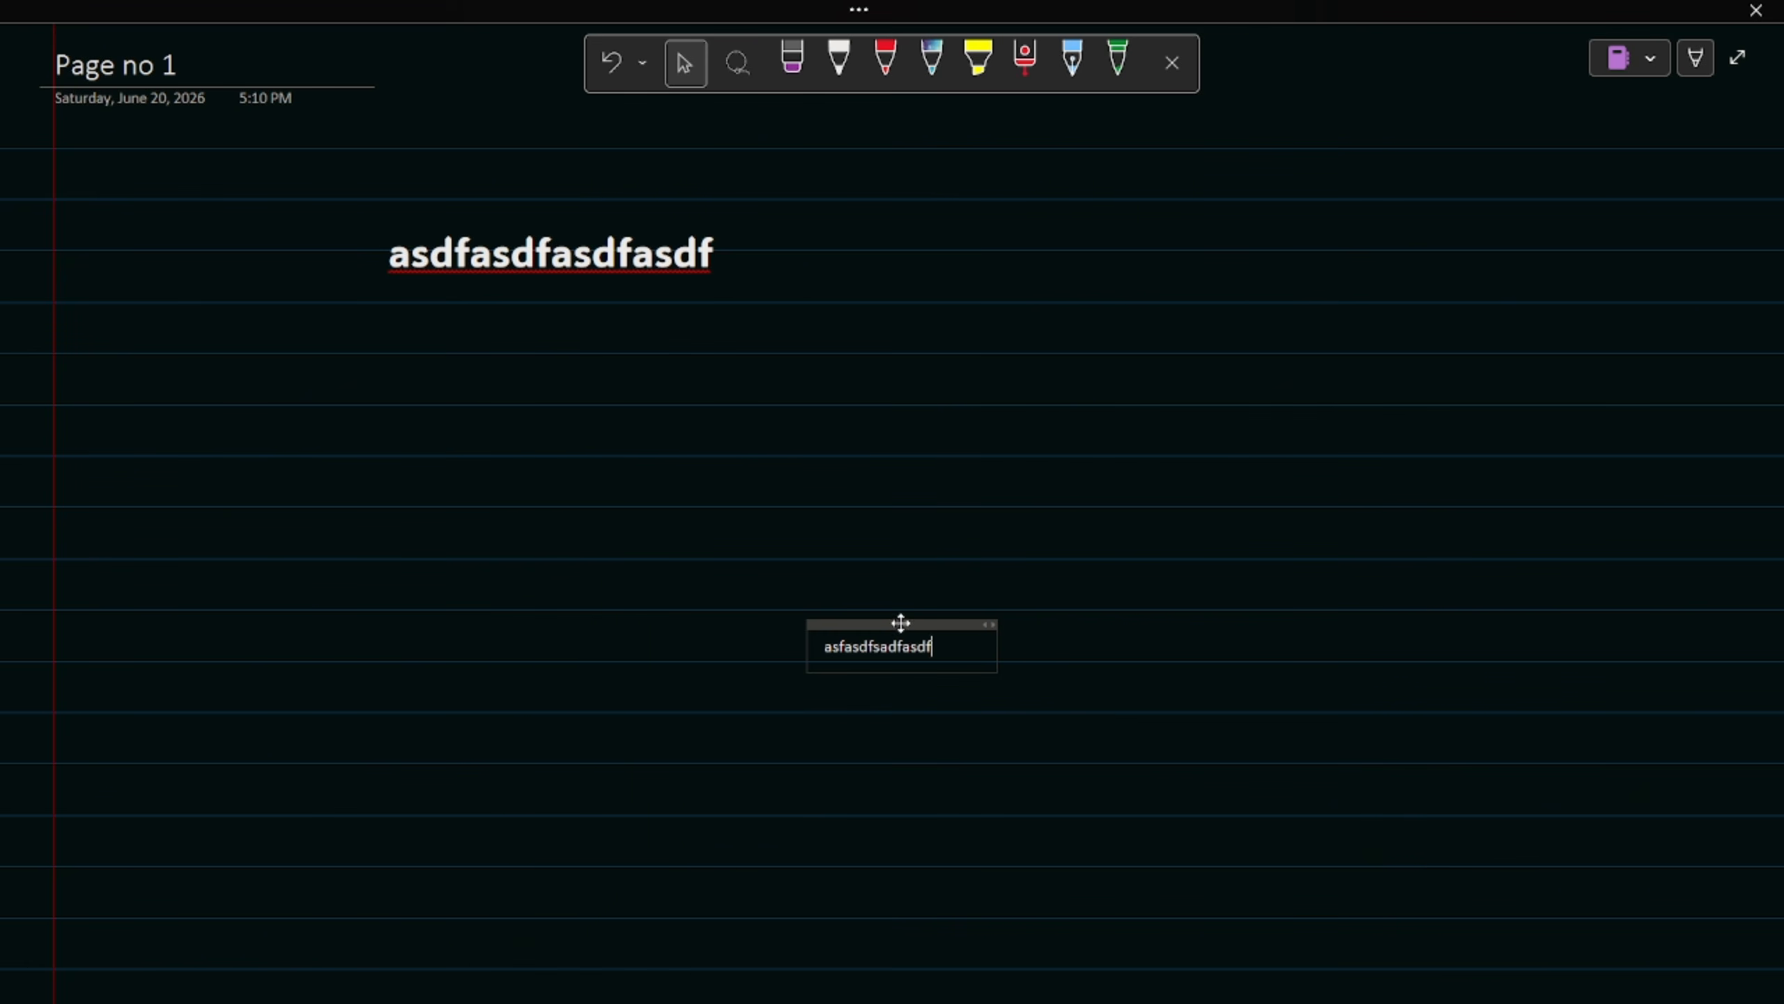
{"action": "left_click_drag", "start_coordinate": [900, 623], "coordinate": [736, 281]}
{"action": "left_click", "coordinate": [651, 493]}
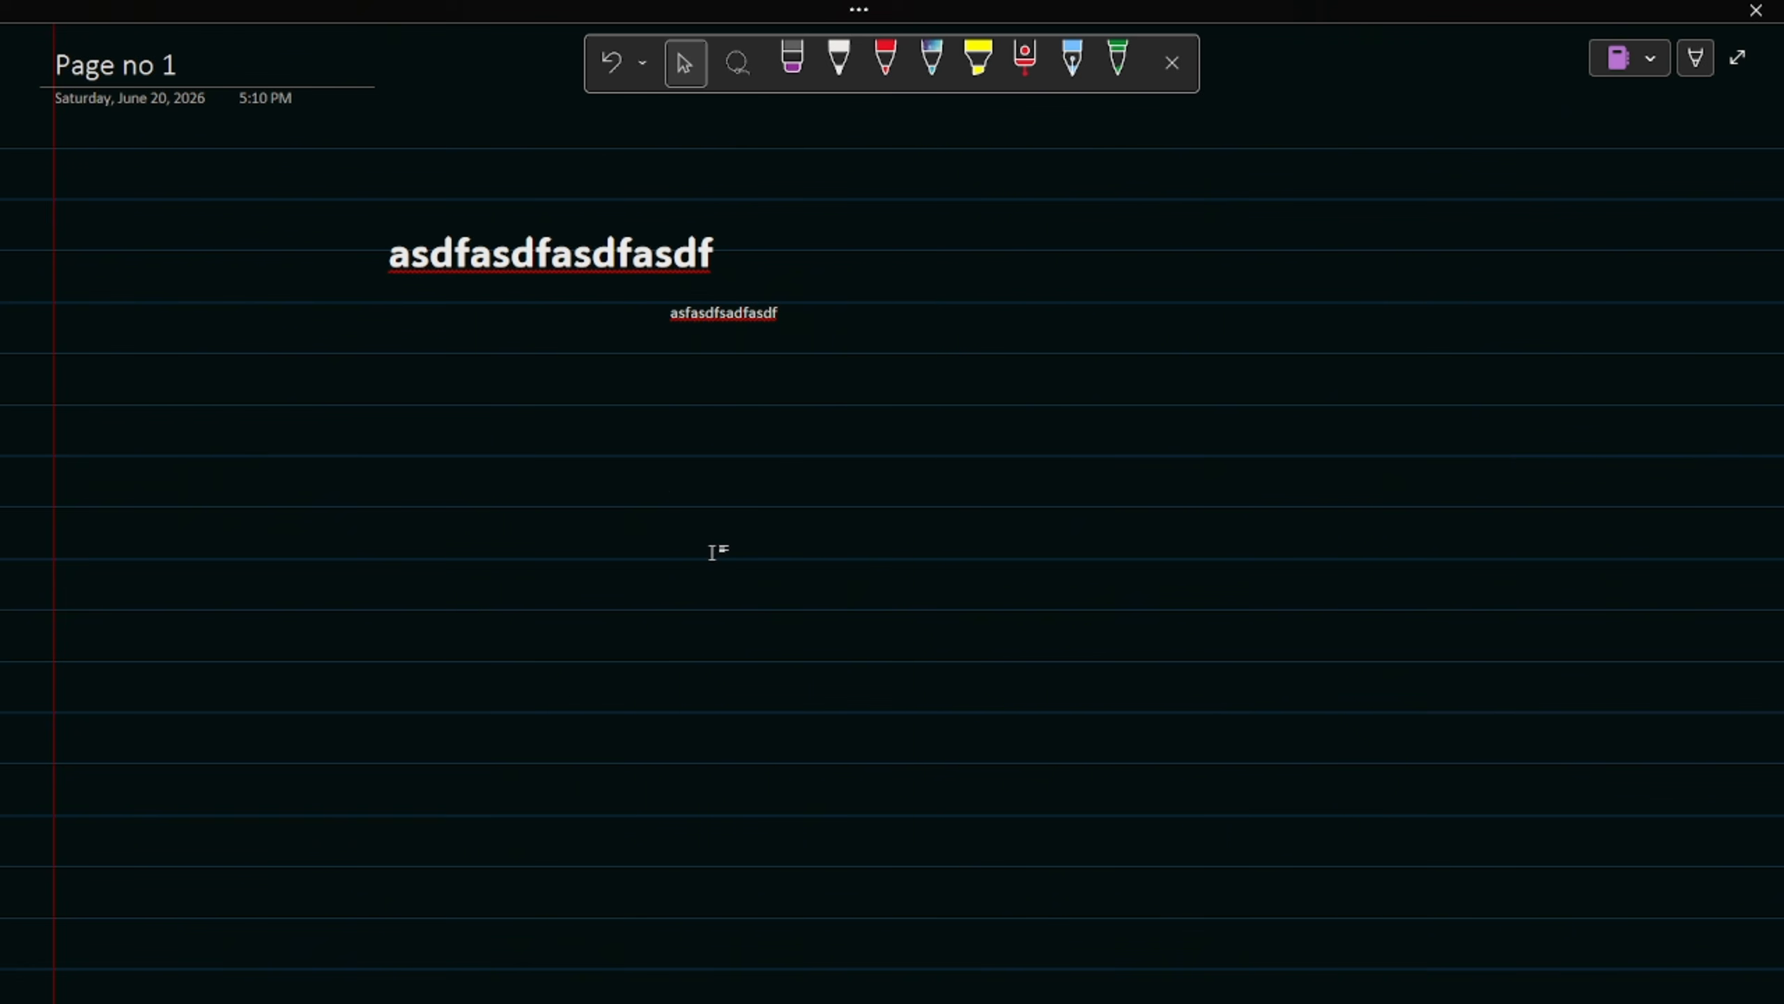
- Handwrite two freehand lines with the white pen in the empty area below the notes
{"action": "left_click", "coordinate": [798, 62]}
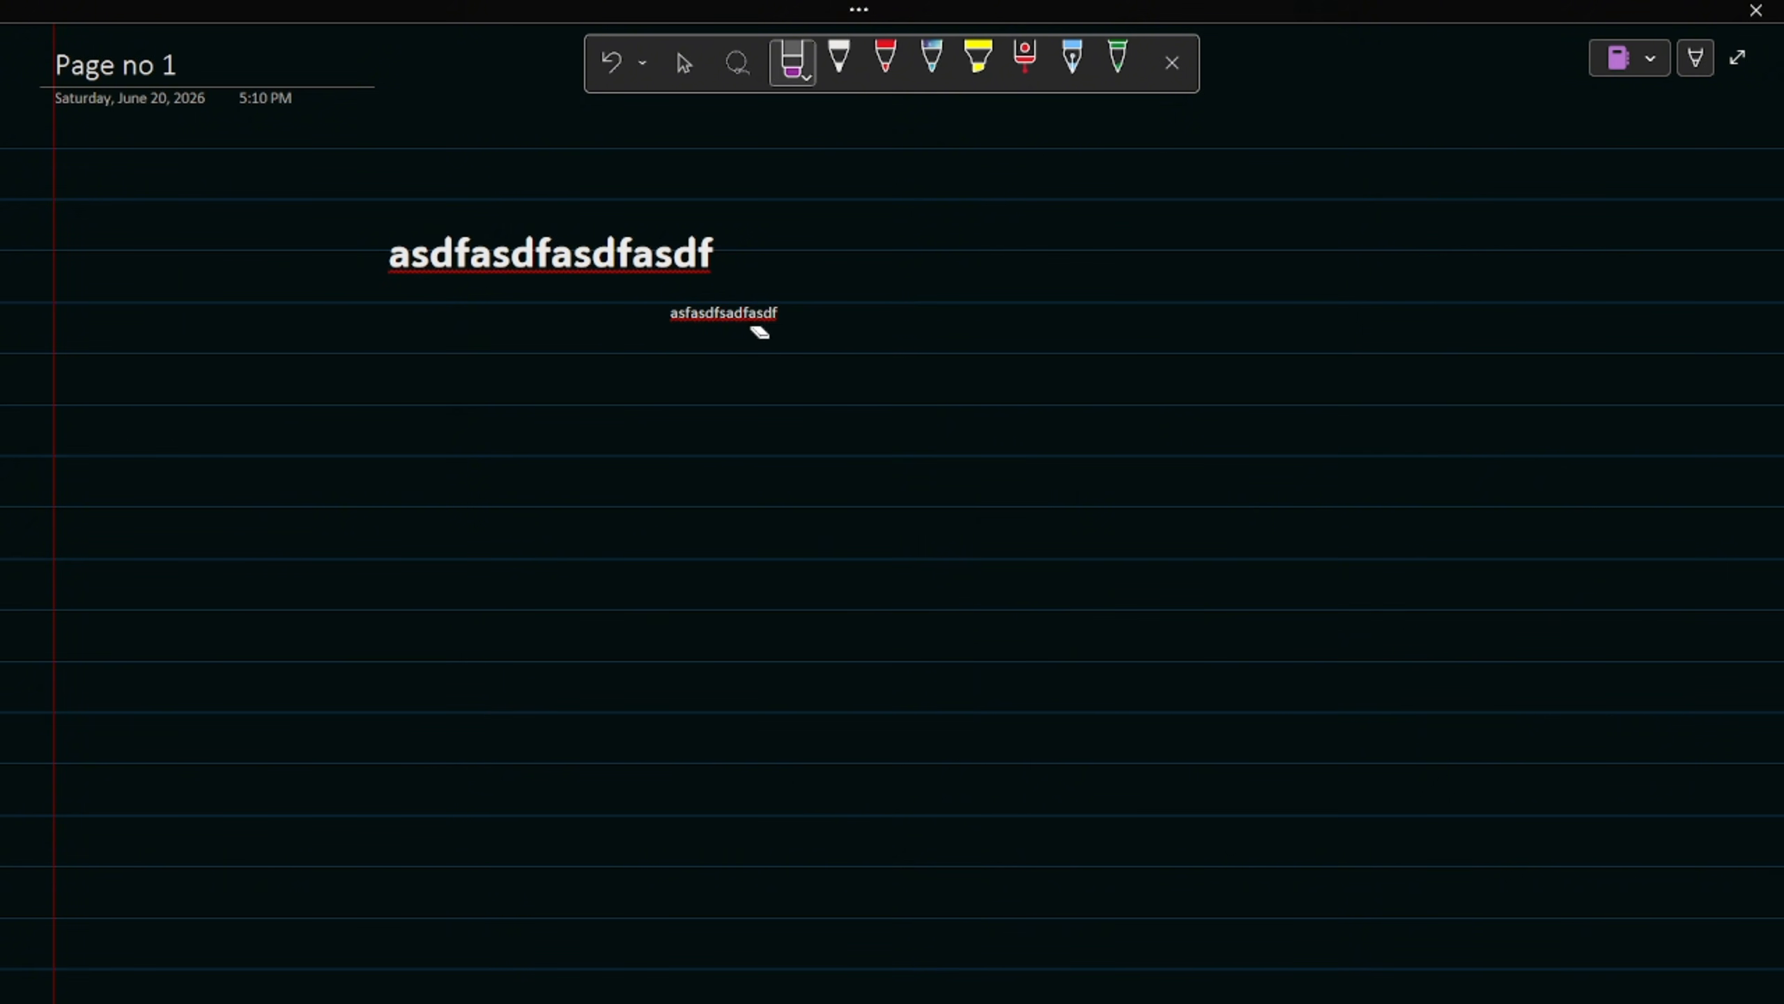
{"action": "left_click", "coordinate": [839, 63]}
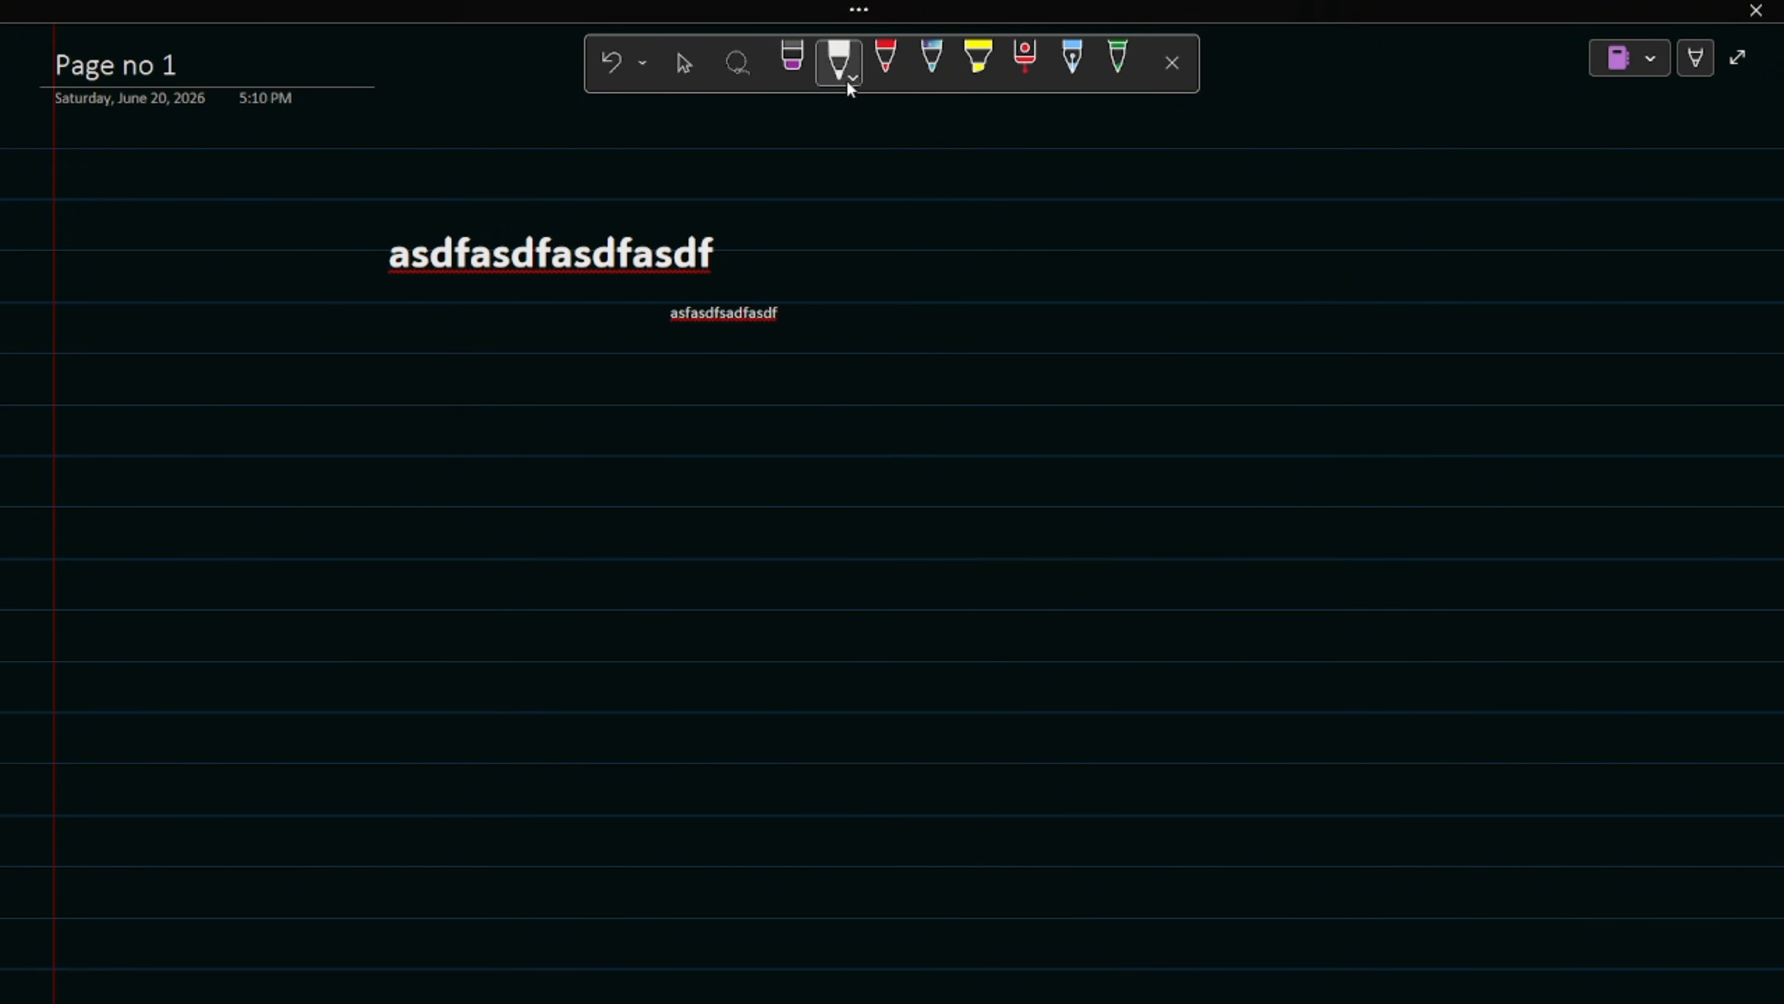
{"action": "left_click", "coordinate": [850, 82]}
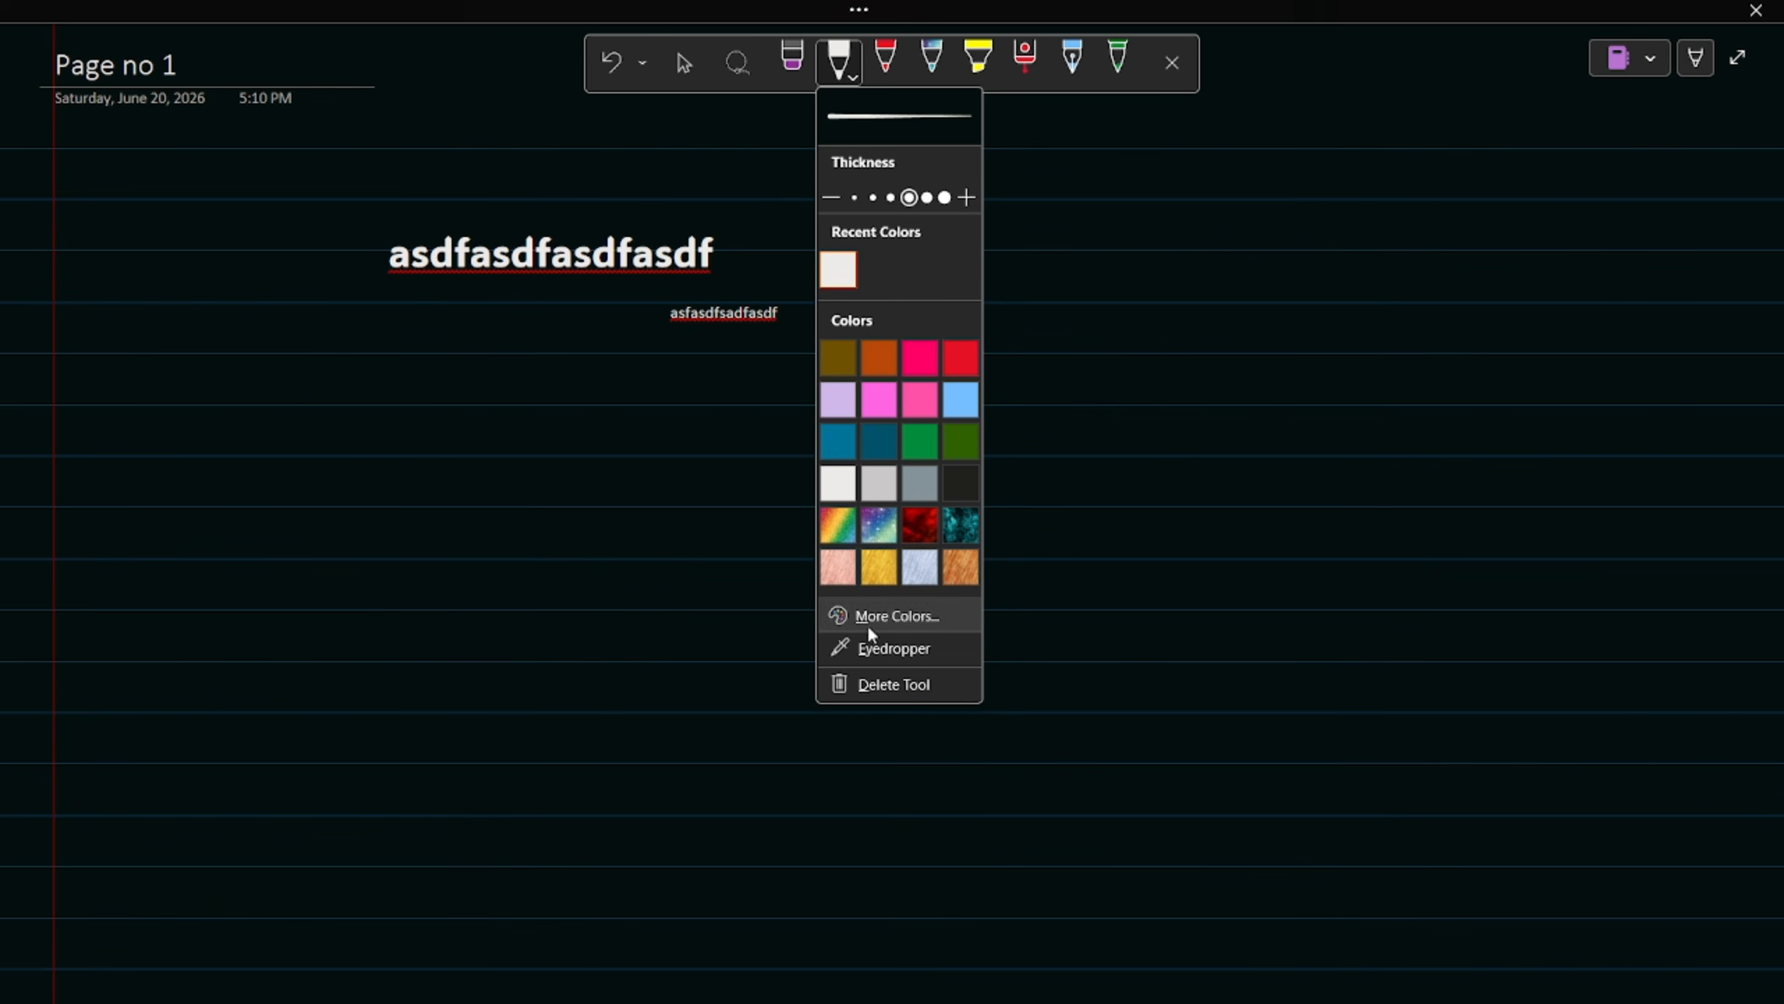
{"action": "mouse_move", "coordinate": [815, 404]}
{"action": "left_mouse_down"}
{"action": "mouse_move", "coordinate": [912, 450]}
{"action": "mouse_move", "coordinate": [1101, 407]}
{"action": "mouse_move", "coordinate": [1259, 478]}
{"action": "mouse_move", "coordinate": [1270, 619]}
{"action": "mouse_move", "coordinate": [1152, 607]}
{"action": "left_mouse_up"}
{"action": "mouse_move", "coordinate": [776, 602]}
{"action": "left_mouse_down"}
{"action": "mouse_move", "coordinate": [1196, 755]}
{"action": "mouse_move", "coordinate": [1203, 800]}
{"action": "left_mouse_up"}
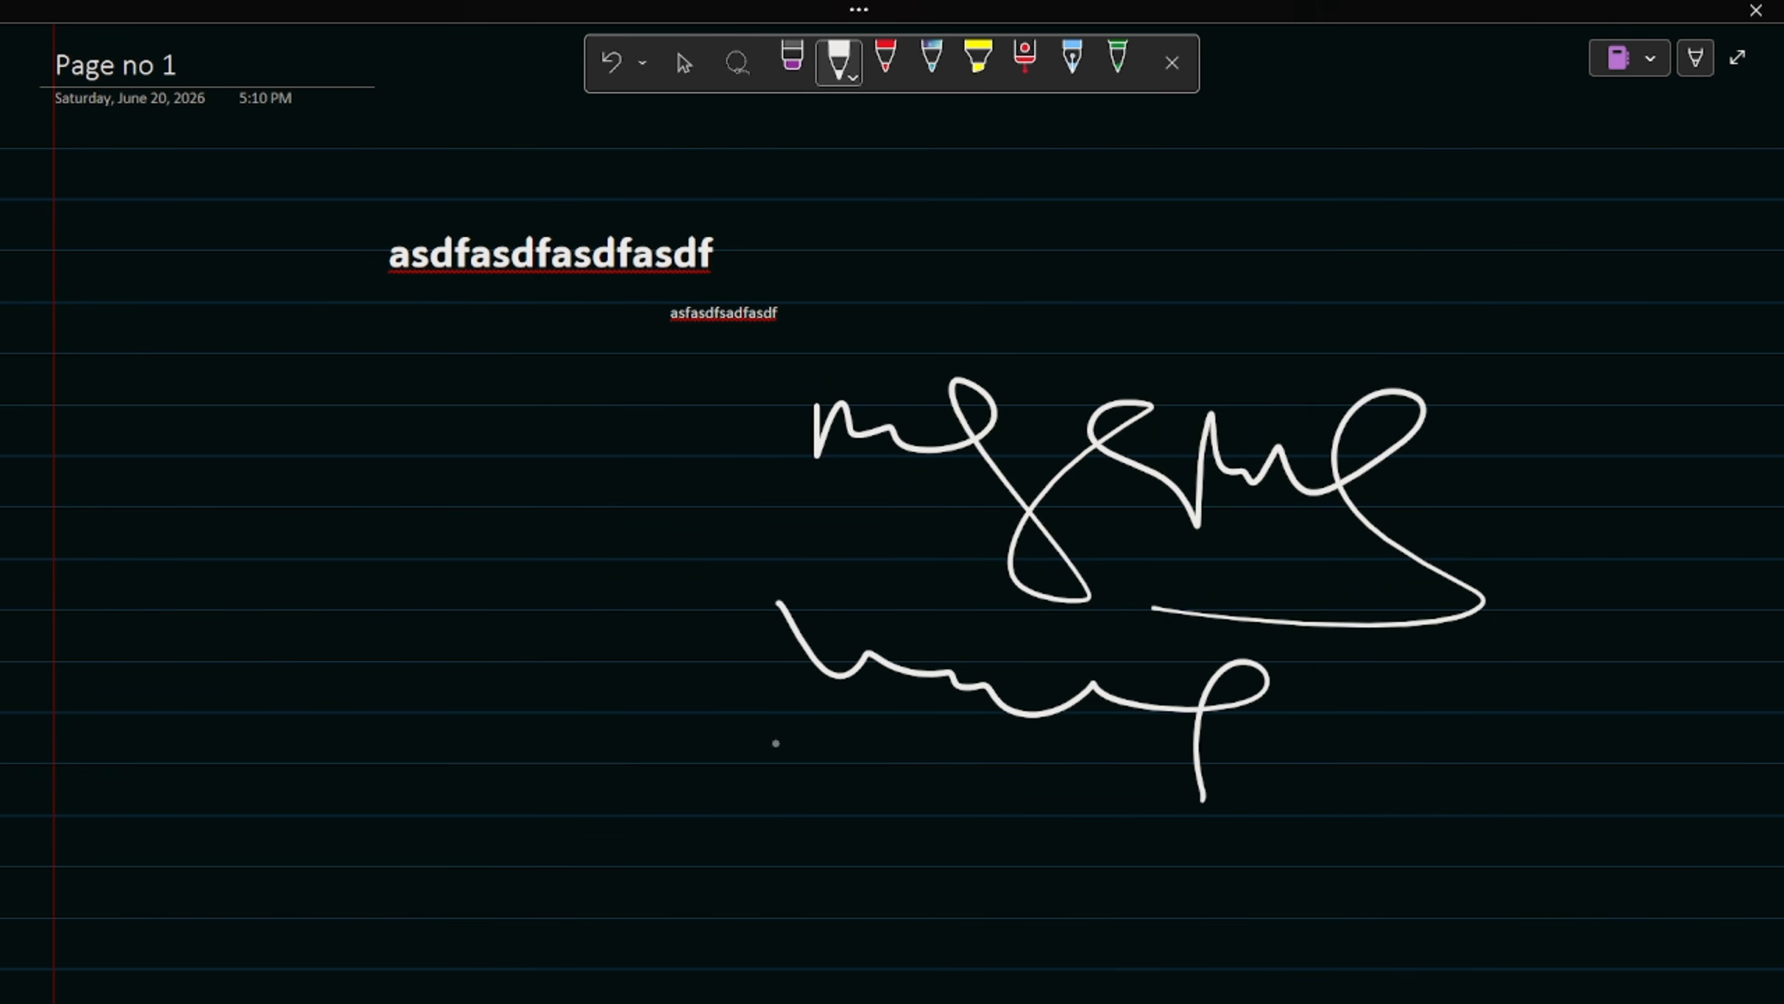
- Erase part of the upper handwritten line with the Point Eraser
{"action": "left_click", "coordinate": [791, 62]}
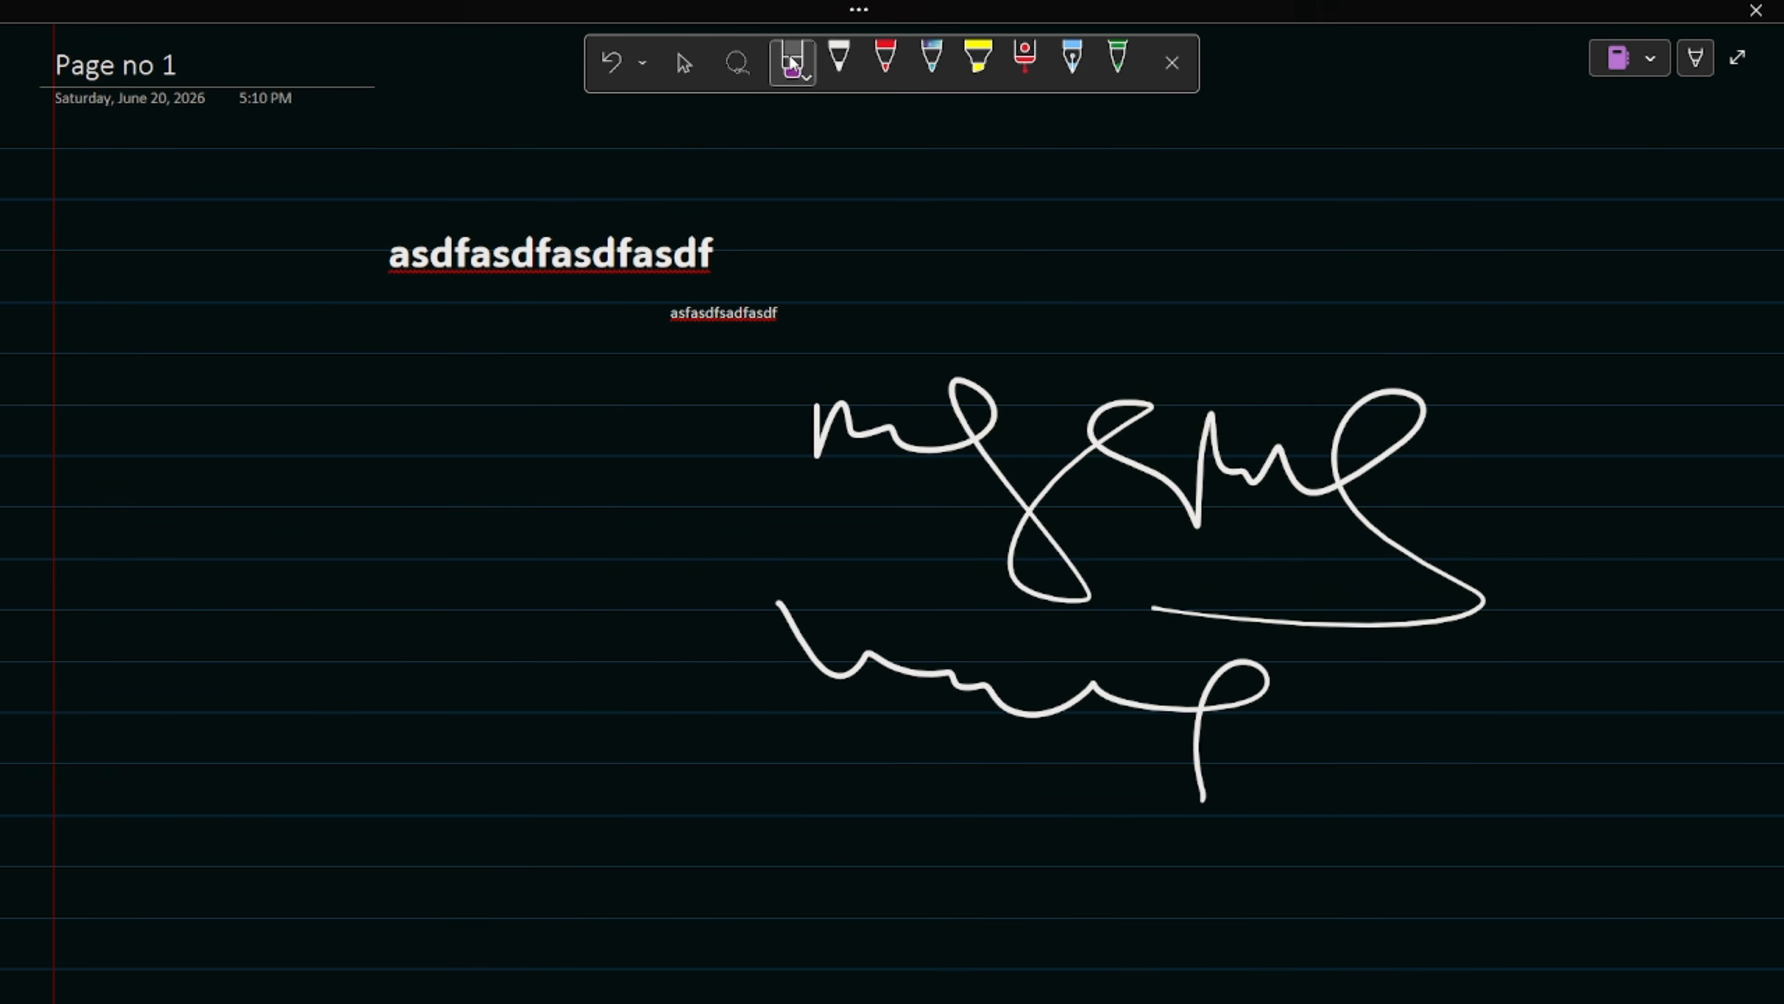
{"action": "left_click", "coordinate": [808, 80]}
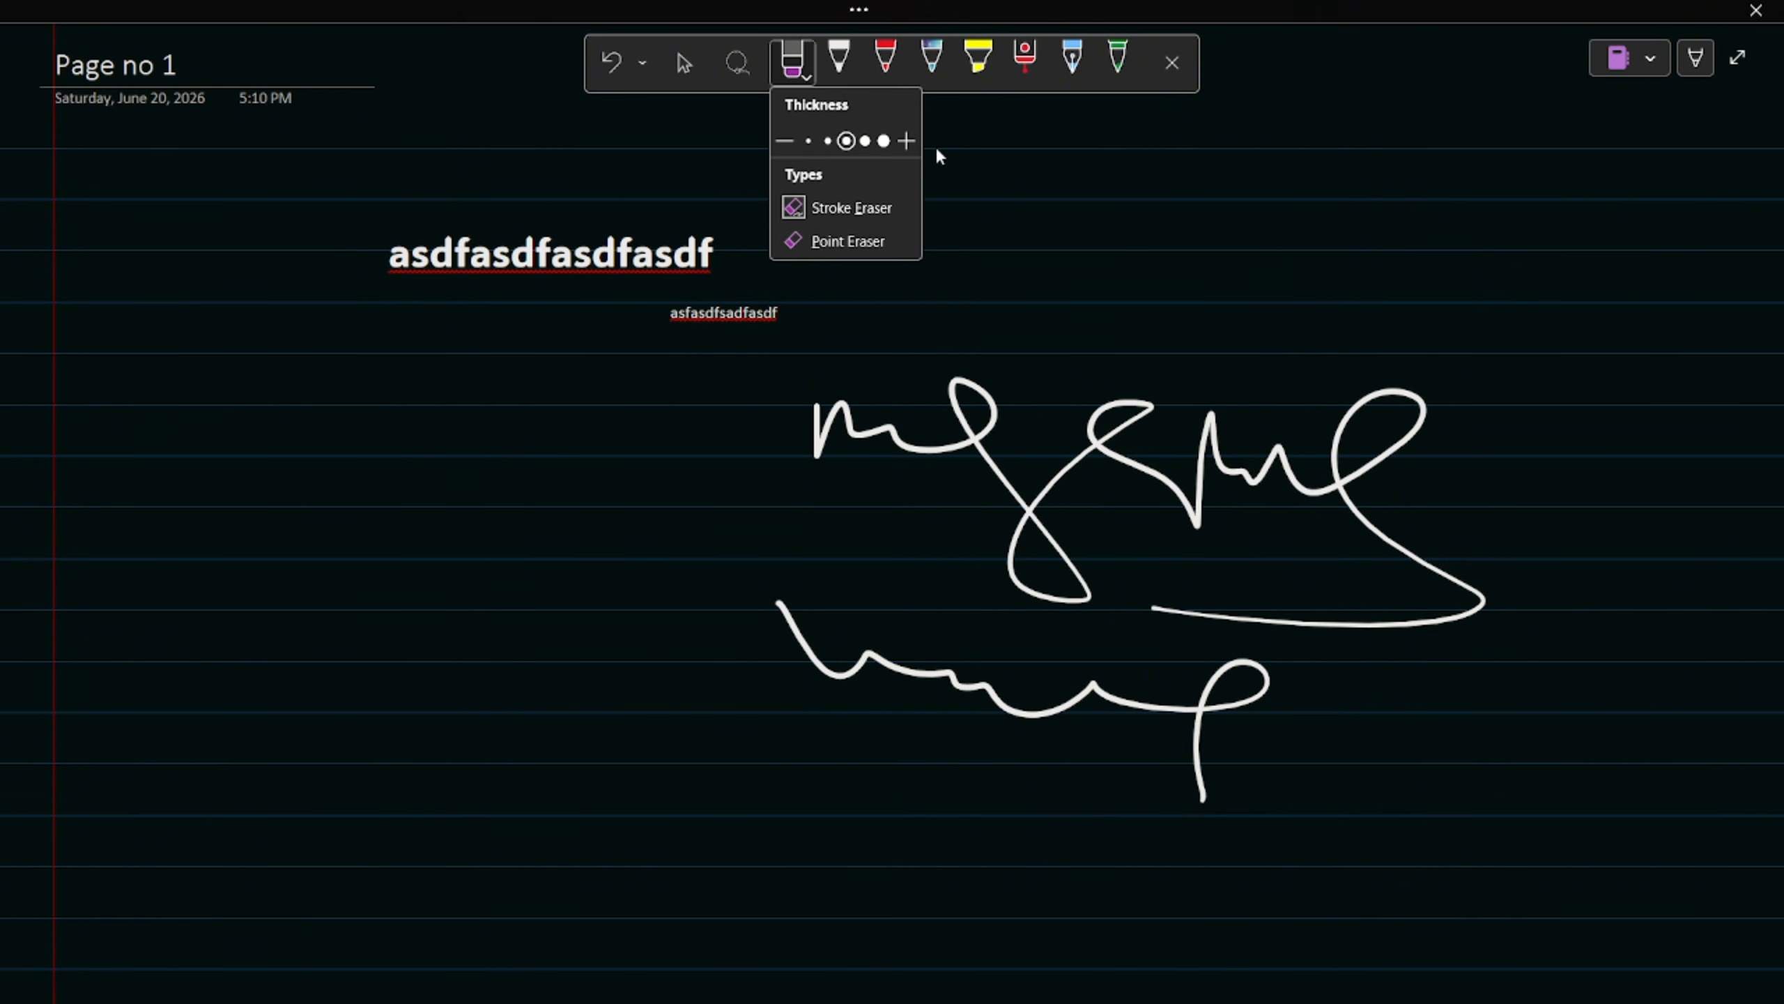
{"action": "left_click", "coordinate": [860, 243]}
{"action": "mouse_move", "coordinate": [869, 339]}
{"action": "left_mouse_down"}
{"action": "mouse_move", "coordinate": [885, 410]}
{"action": "mouse_move", "coordinate": [960, 427]}
{"action": "mouse_move", "coordinate": [921, 383]}
{"action": "mouse_move", "coordinate": [932, 466]}
{"action": "left_mouse_up"}
- Erase all remaining handwriting with the Stroke Eraser and view the eraser's thickness options
{"action": "left_click", "coordinate": [804, 78]}
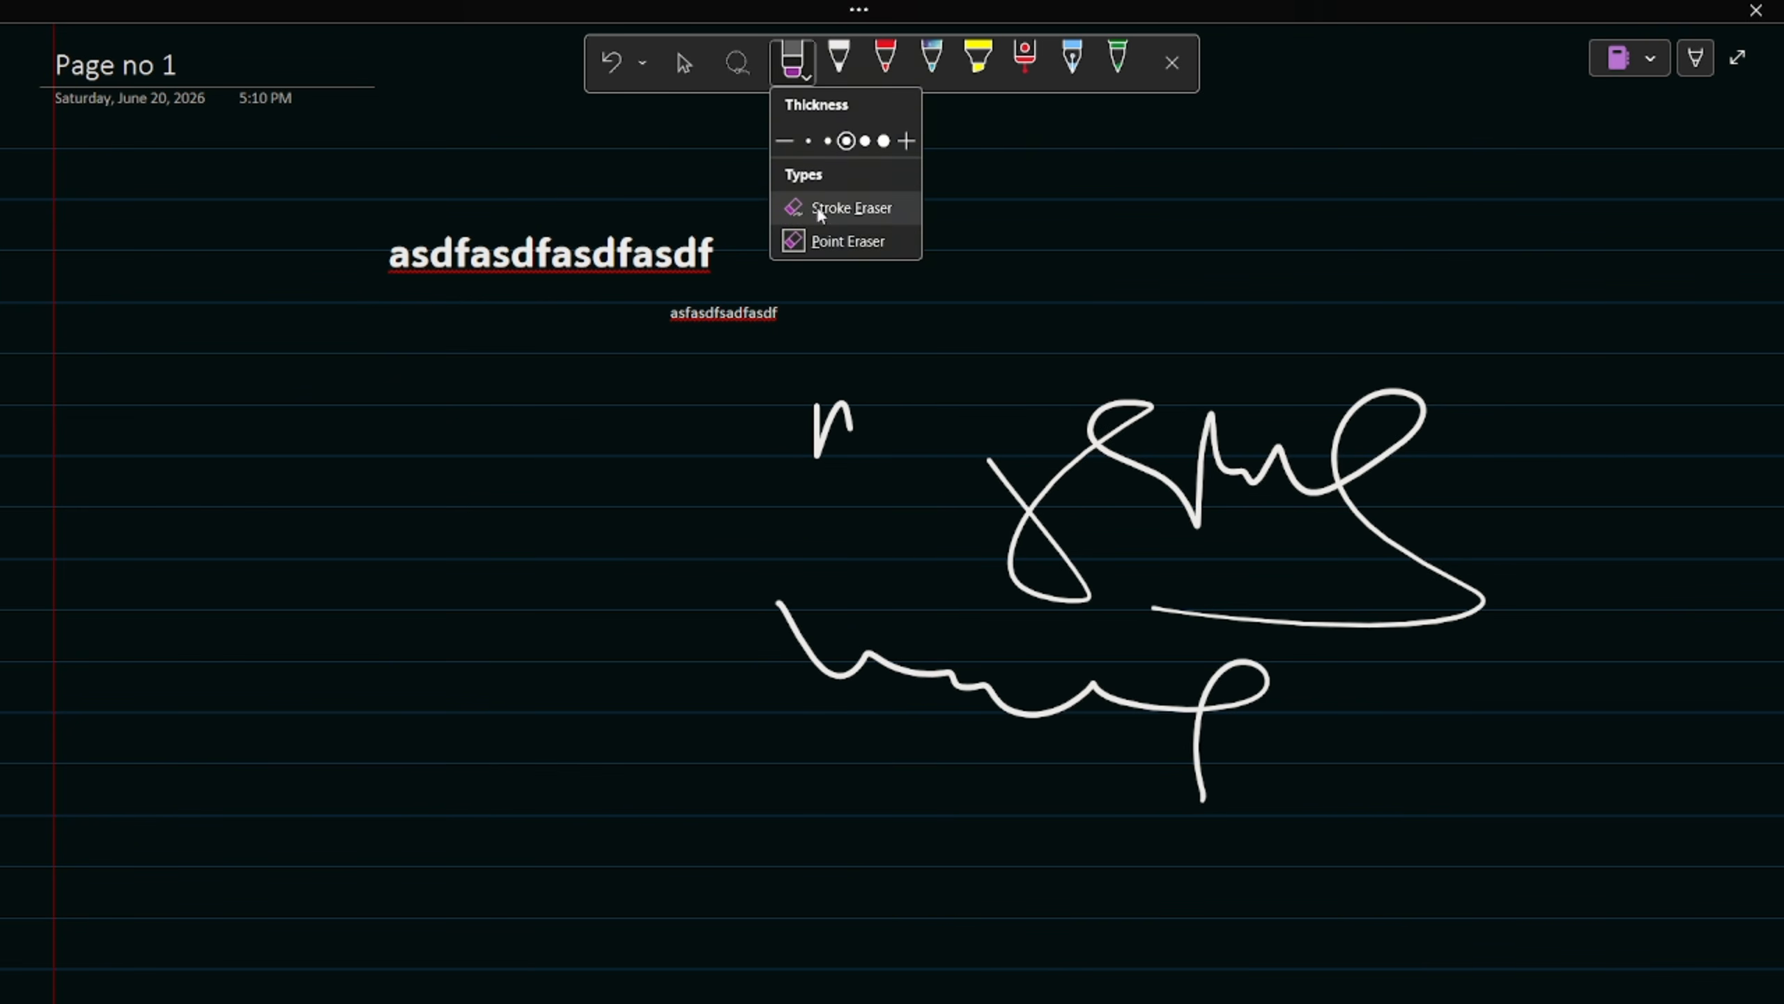
{"action": "left_click", "coordinate": [816, 213]}
{"action": "mouse_move", "coordinate": [837, 437]}
{"action": "left_mouse_down"}
{"action": "mouse_move", "coordinate": [1036, 558]}
{"action": "mouse_move", "coordinate": [1099, 761]}
{"action": "left_mouse_up"}
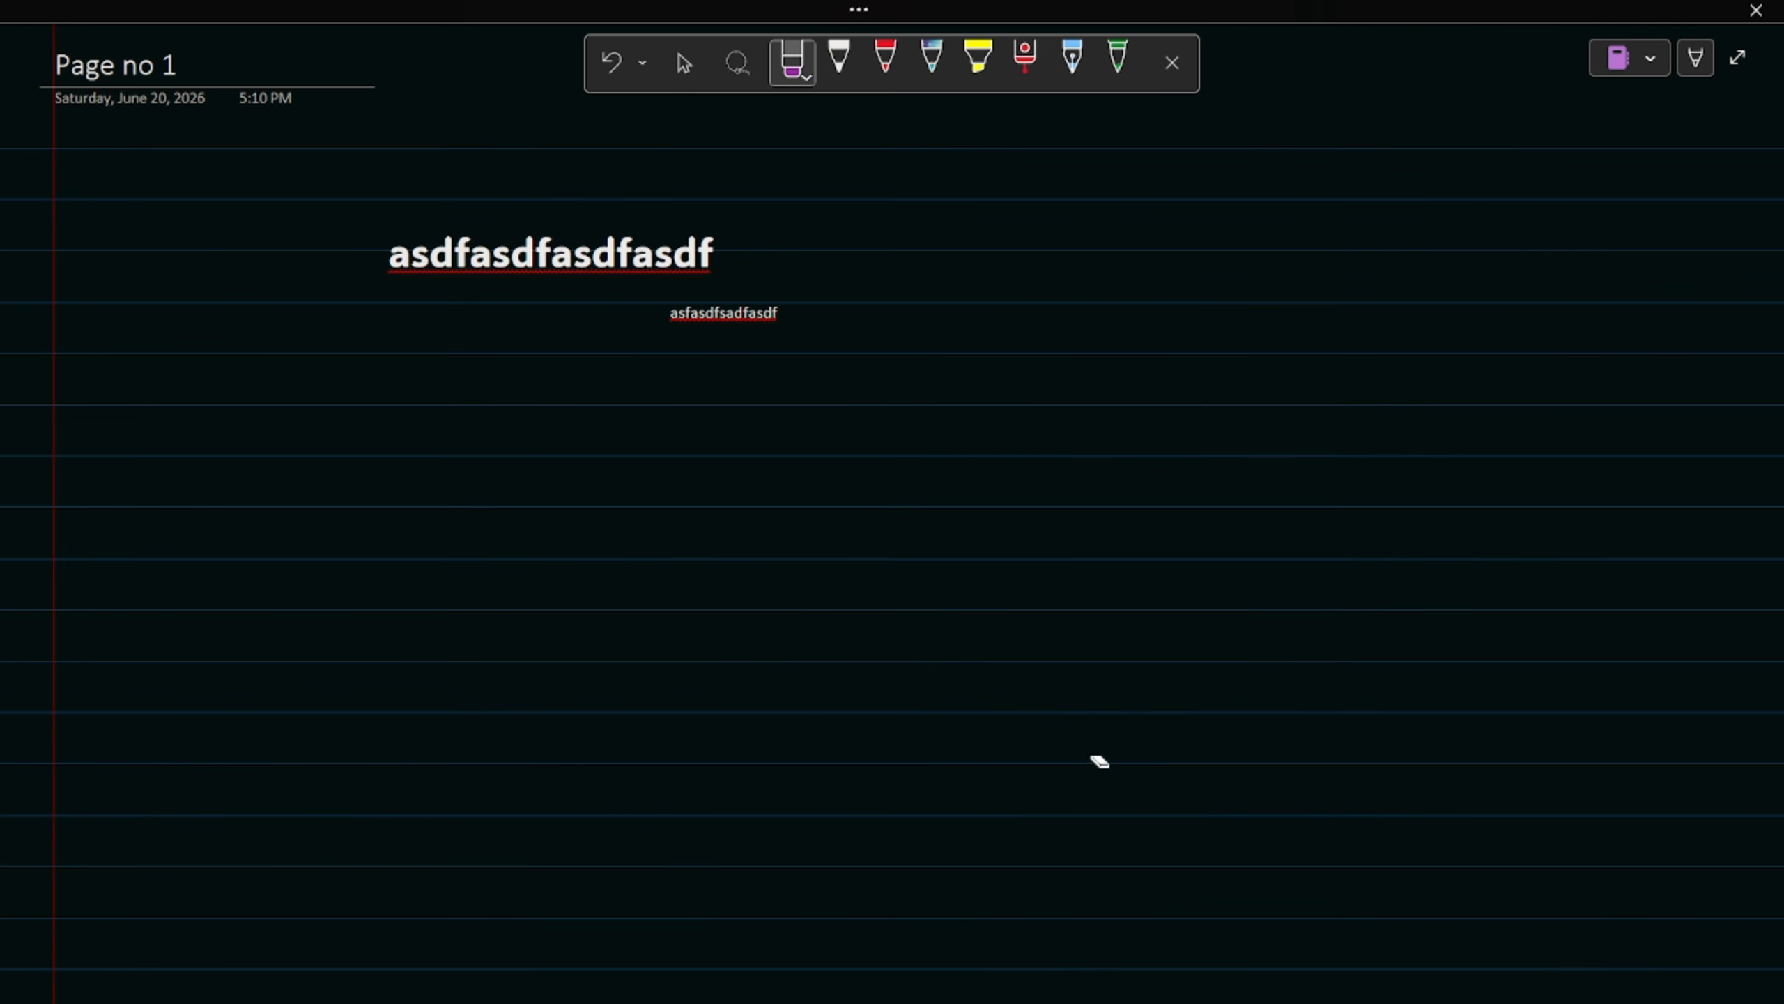
{"action": "left_click", "coordinate": [813, 78]}
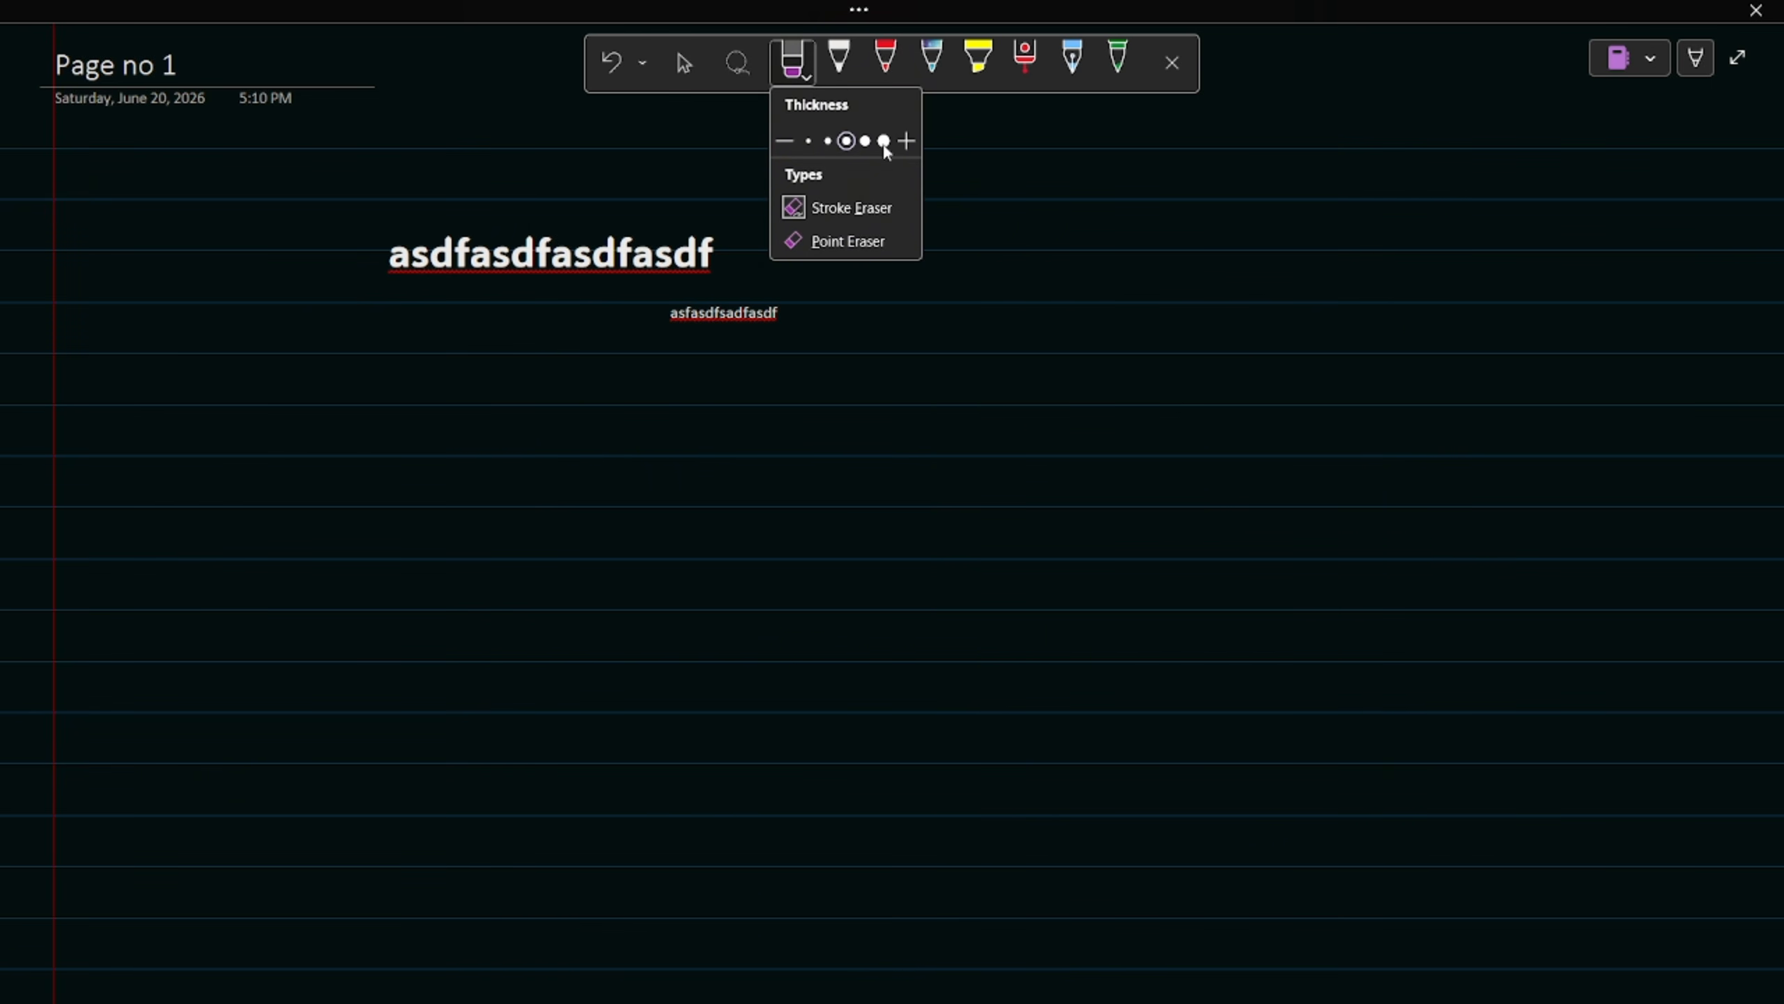
- Set the highlighter to the second-thickest size and yellow, and highlight the large note's text from its second letter onward
{"action": "left_click", "coordinate": [985, 95]}
{"action": "left_click", "coordinate": [984, 79]}
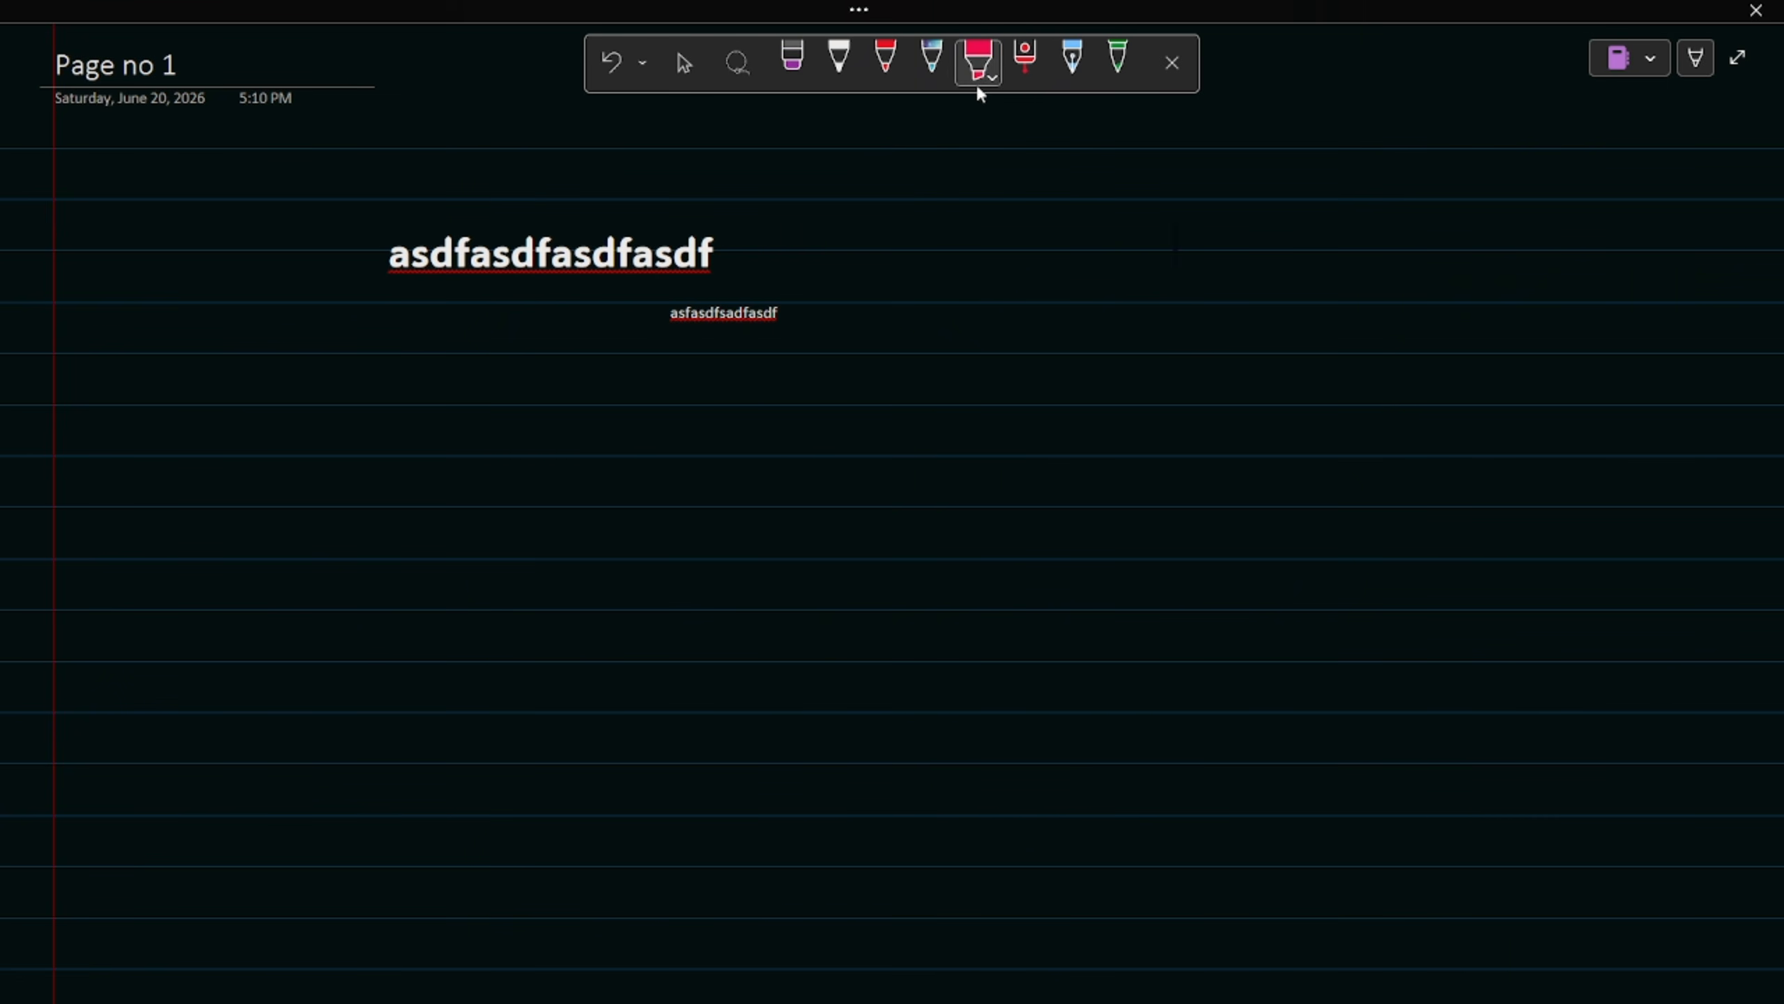
{"action": "left_click", "coordinate": [992, 78]}
{"action": "left_click", "coordinate": [1018, 197]}
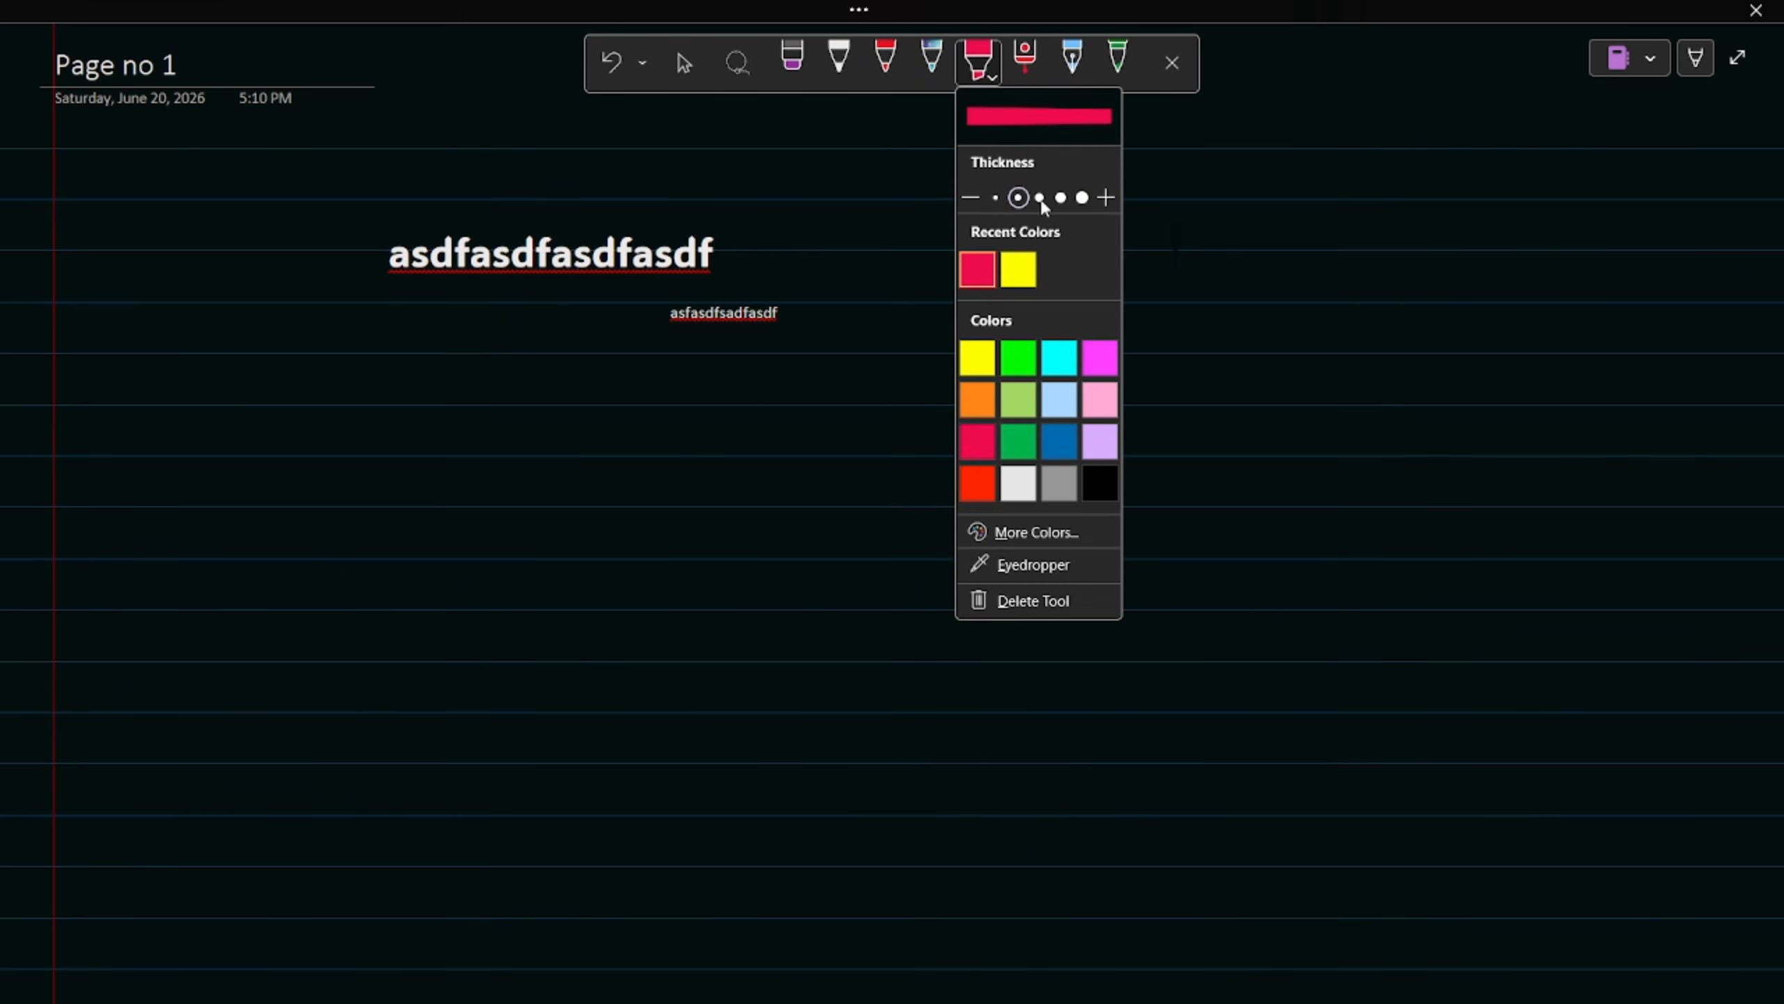
{"action": "left_click", "coordinate": [1040, 197]}
{"action": "left_click", "coordinate": [1061, 197]}
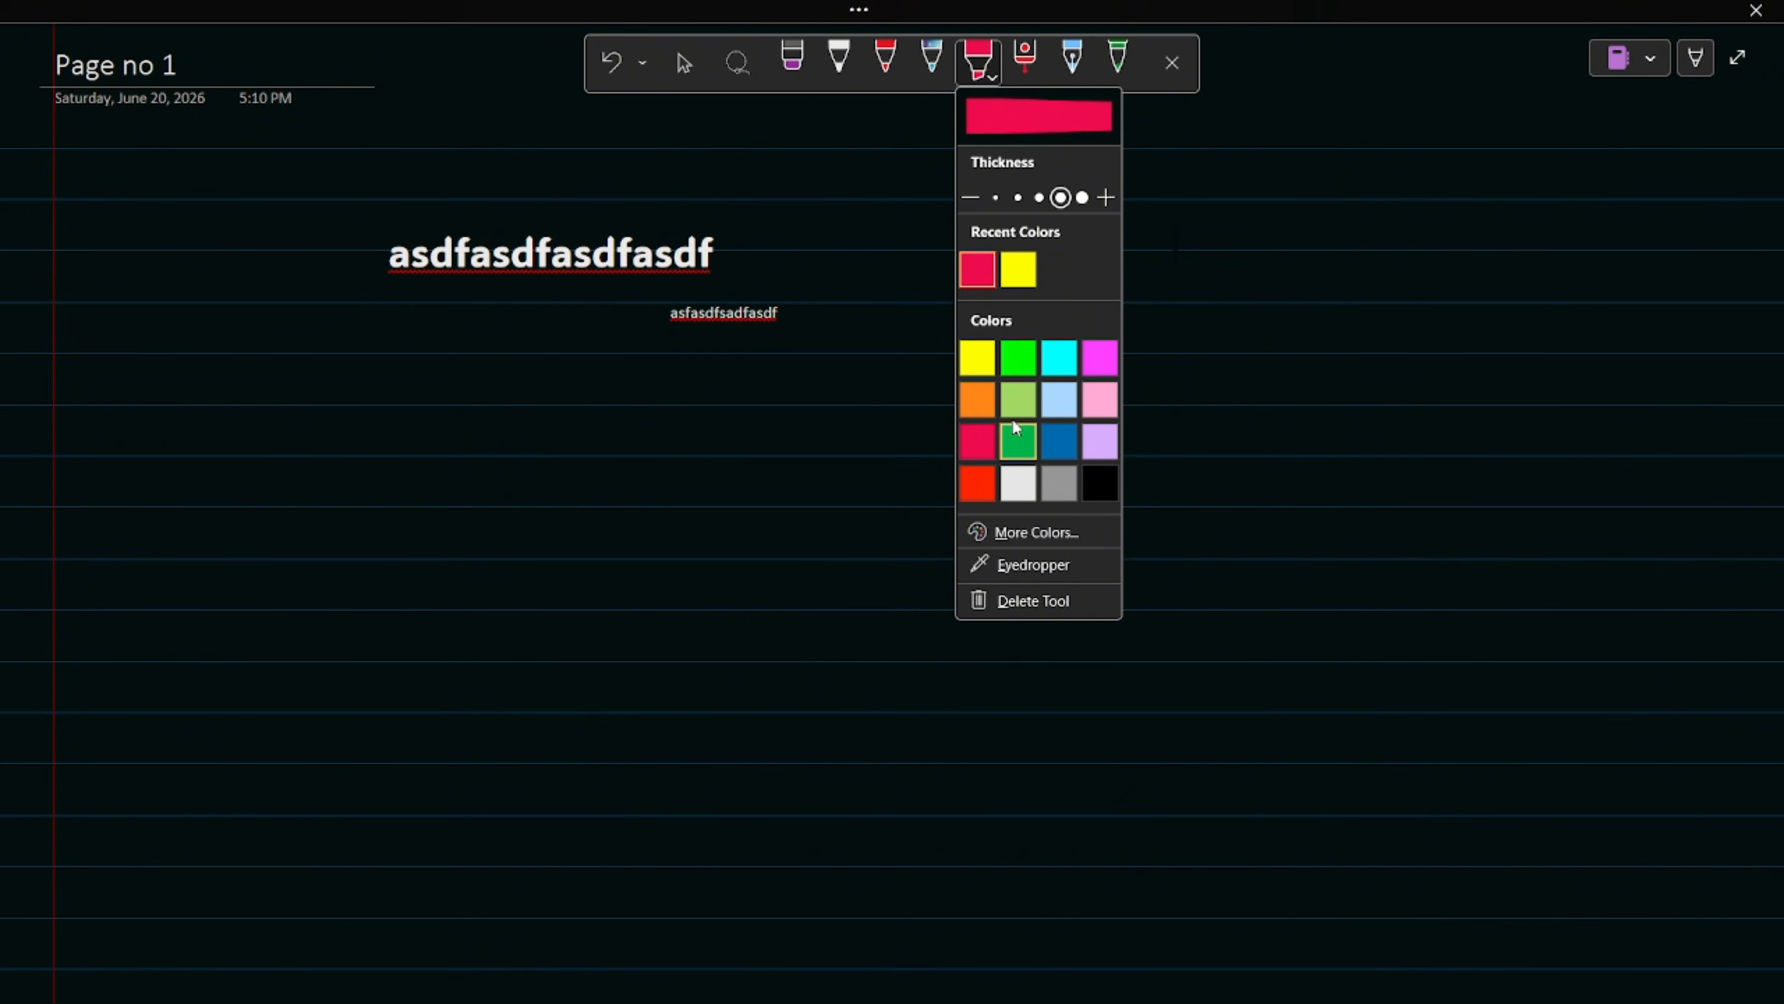
{"action": "left_click", "coordinate": [1017, 269]}
{"action": "mouse_move", "coordinate": [449, 253]}
{"action": "left_mouse_down"}
{"action": "mouse_move", "coordinate": [581, 254]}
{"action": "mouse_move", "coordinate": [424, 254]}
{"action": "mouse_move", "coordinate": [762, 254]}
{"action": "left_mouse_up"}
- Draw temporary marks with the red laser pointer in the empty area beside the notes
{"action": "left_click", "coordinate": [1033, 67]}
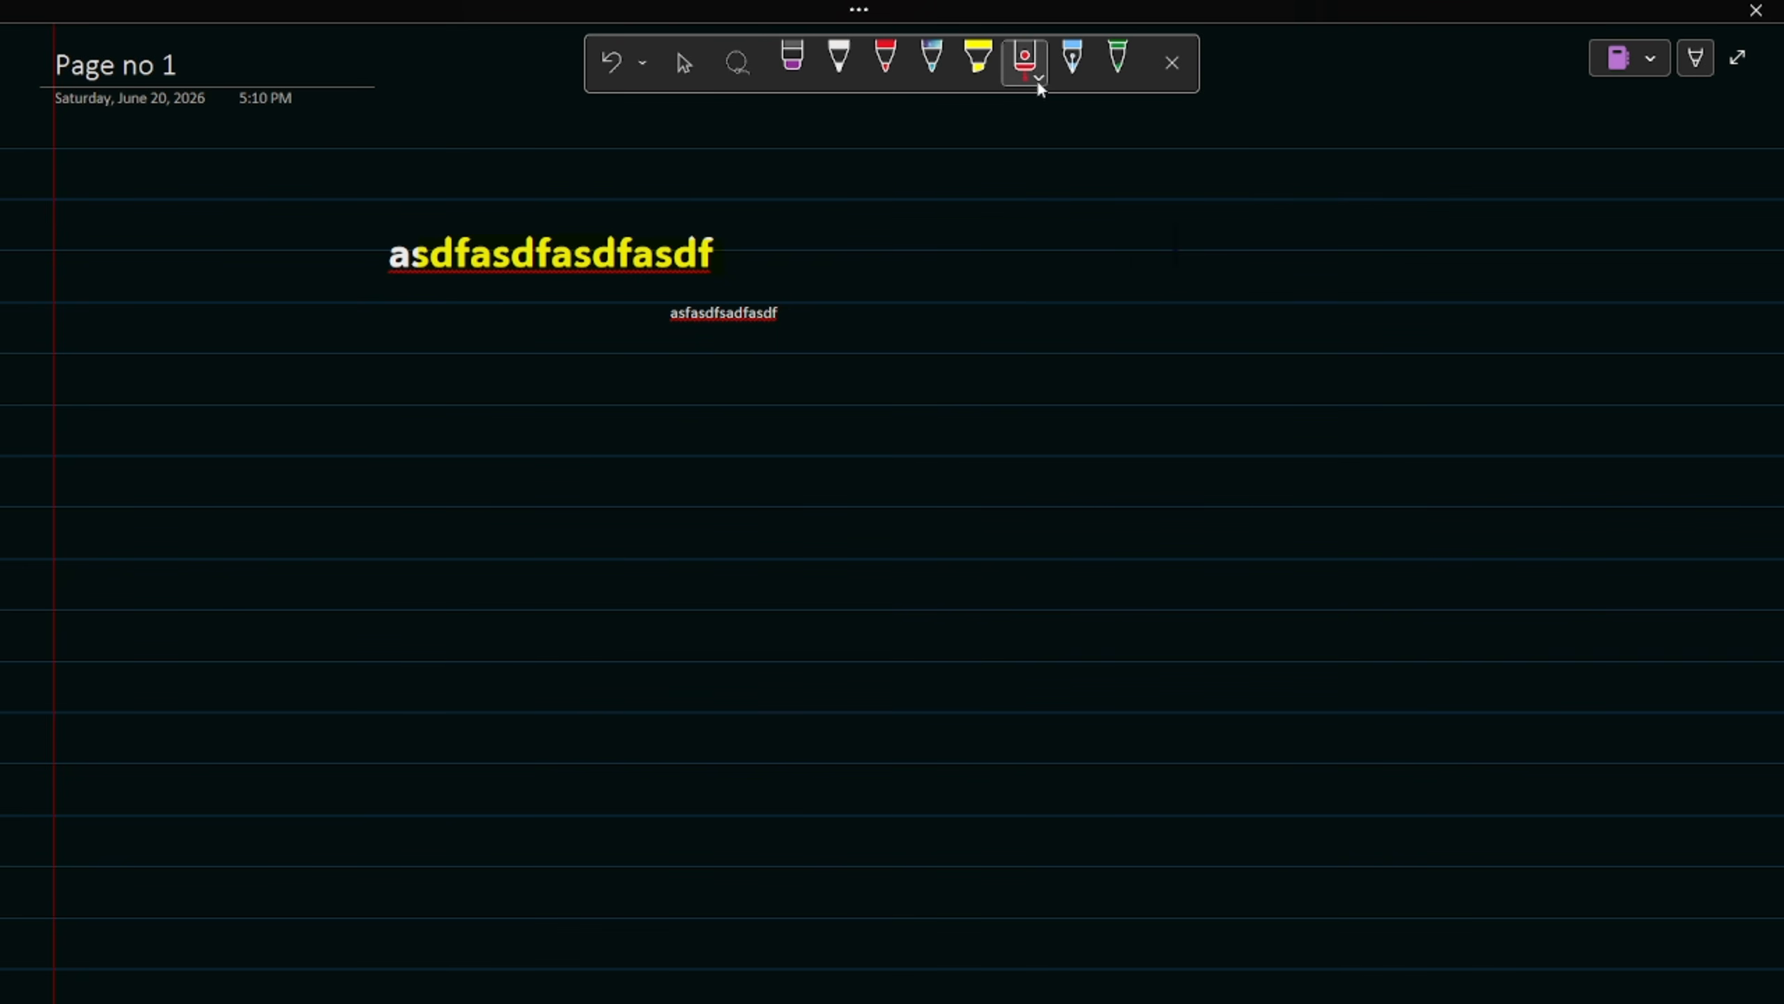
{"action": "left_click", "coordinate": [1038, 81]}
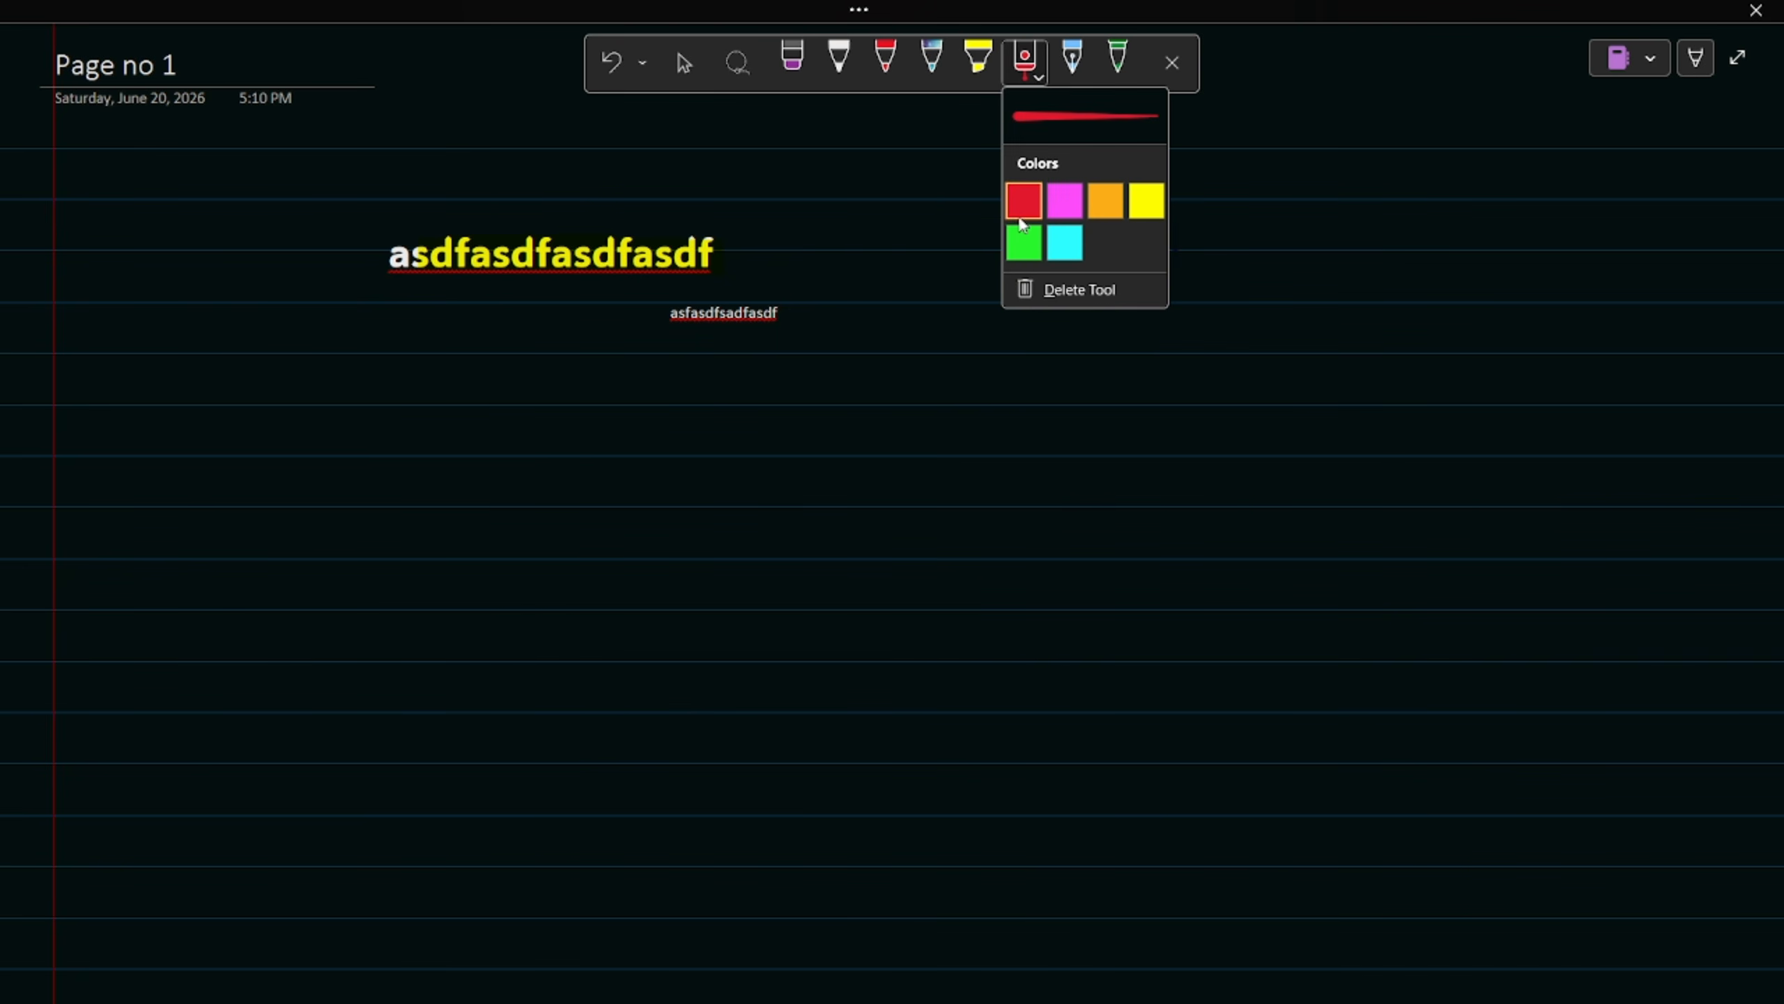
{"action": "left_click", "coordinate": [797, 488]}
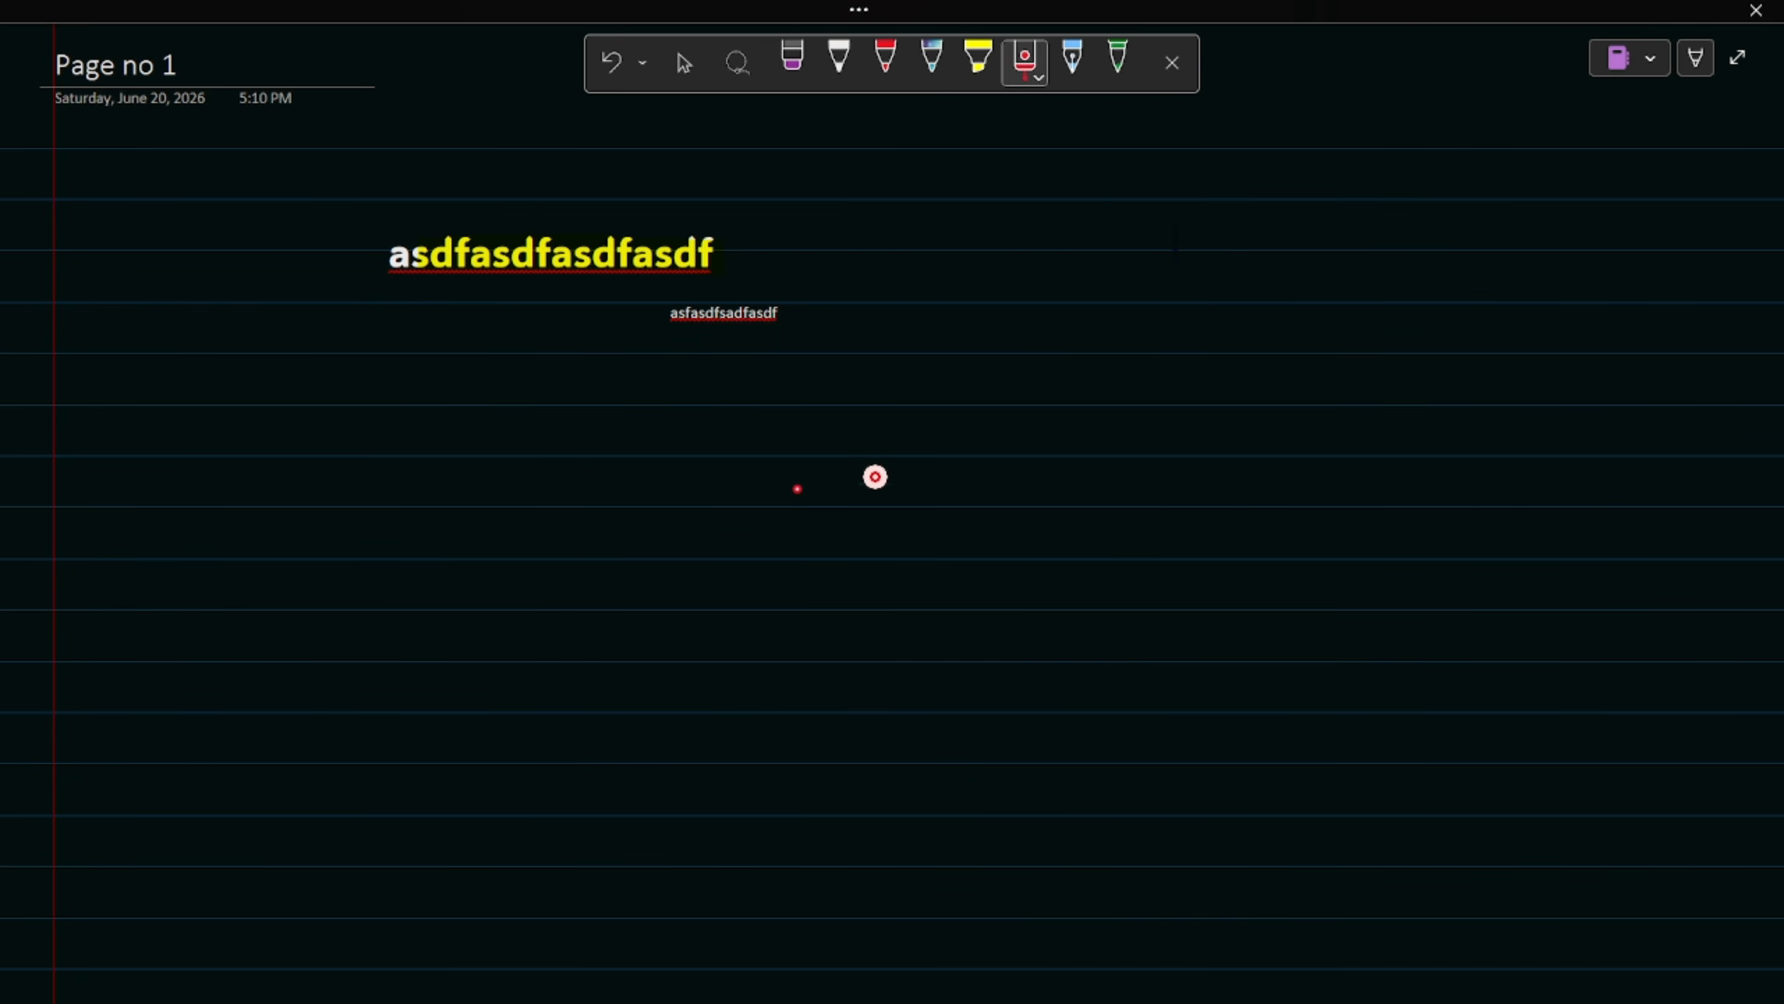
{"action": "mouse_move", "coordinate": [865, 375]}
{"action": "left_mouse_down"}
{"action": "mouse_move", "coordinate": [913, 399]}
{"action": "mouse_move", "coordinate": [1167, 355]}
{"action": "mouse_move", "coordinate": [1331, 367]}
{"action": "left_mouse_up"}
{"action": "left_click_drag", "start_coordinate": [1310, 300], "coordinate": [1321, 329]}
- Draw a freehand scribble with the light blue fountain pen and a small square with the green pen beside the notes
{"action": "left_click", "coordinate": [1066, 70]}
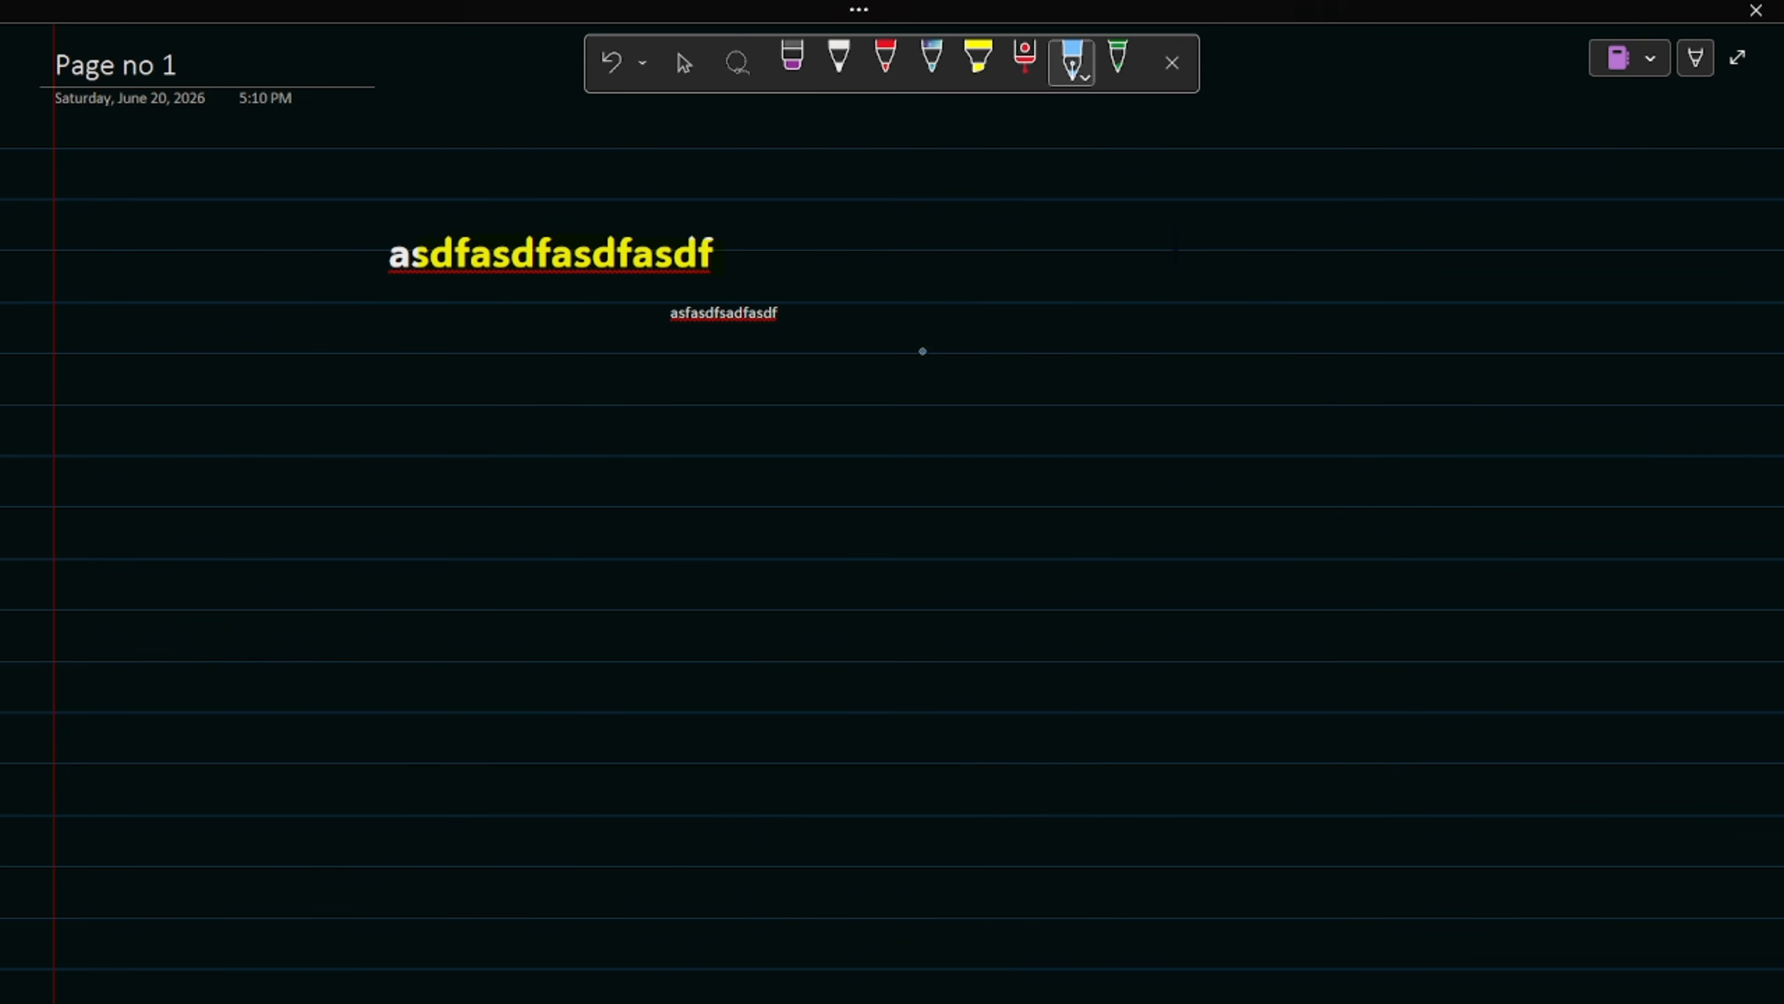
{"action": "mouse_move", "coordinate": [922, 351]}
{"action": "left_mouse_down"}
{"action": "mouse_move", "coordinate": [1071, 426]}
{"action": "mouse_move", "coordinate": [1111, 476]}
{"action": "left_mouse_up"}
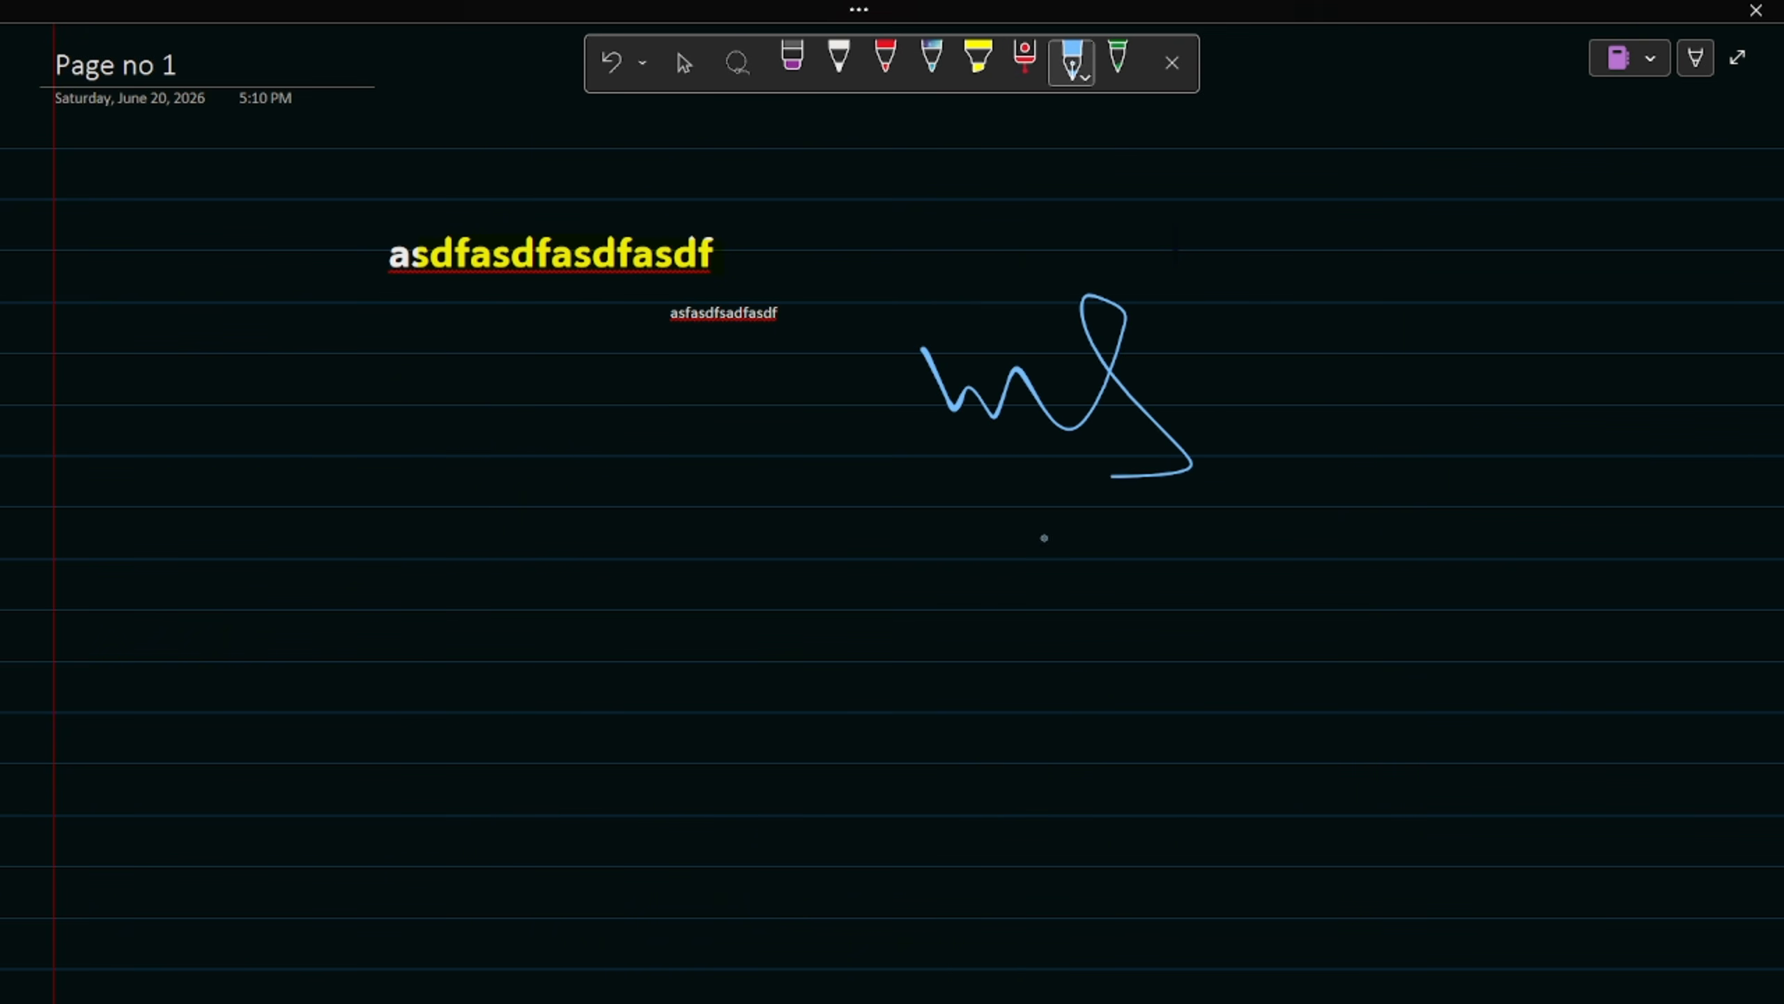
{"action": "left_click", "coordinate": [1118, 60]}
{"action": "mouse_move", "coordinate": [1219, 218]}
{"action": "left_mouse_down"}
{"action": "mouse_move", "coordinate": [1338, 324]}
{"action": "mouse_move", "coordinate": [1241, 220]}
{"action": "left_mouse_up"}
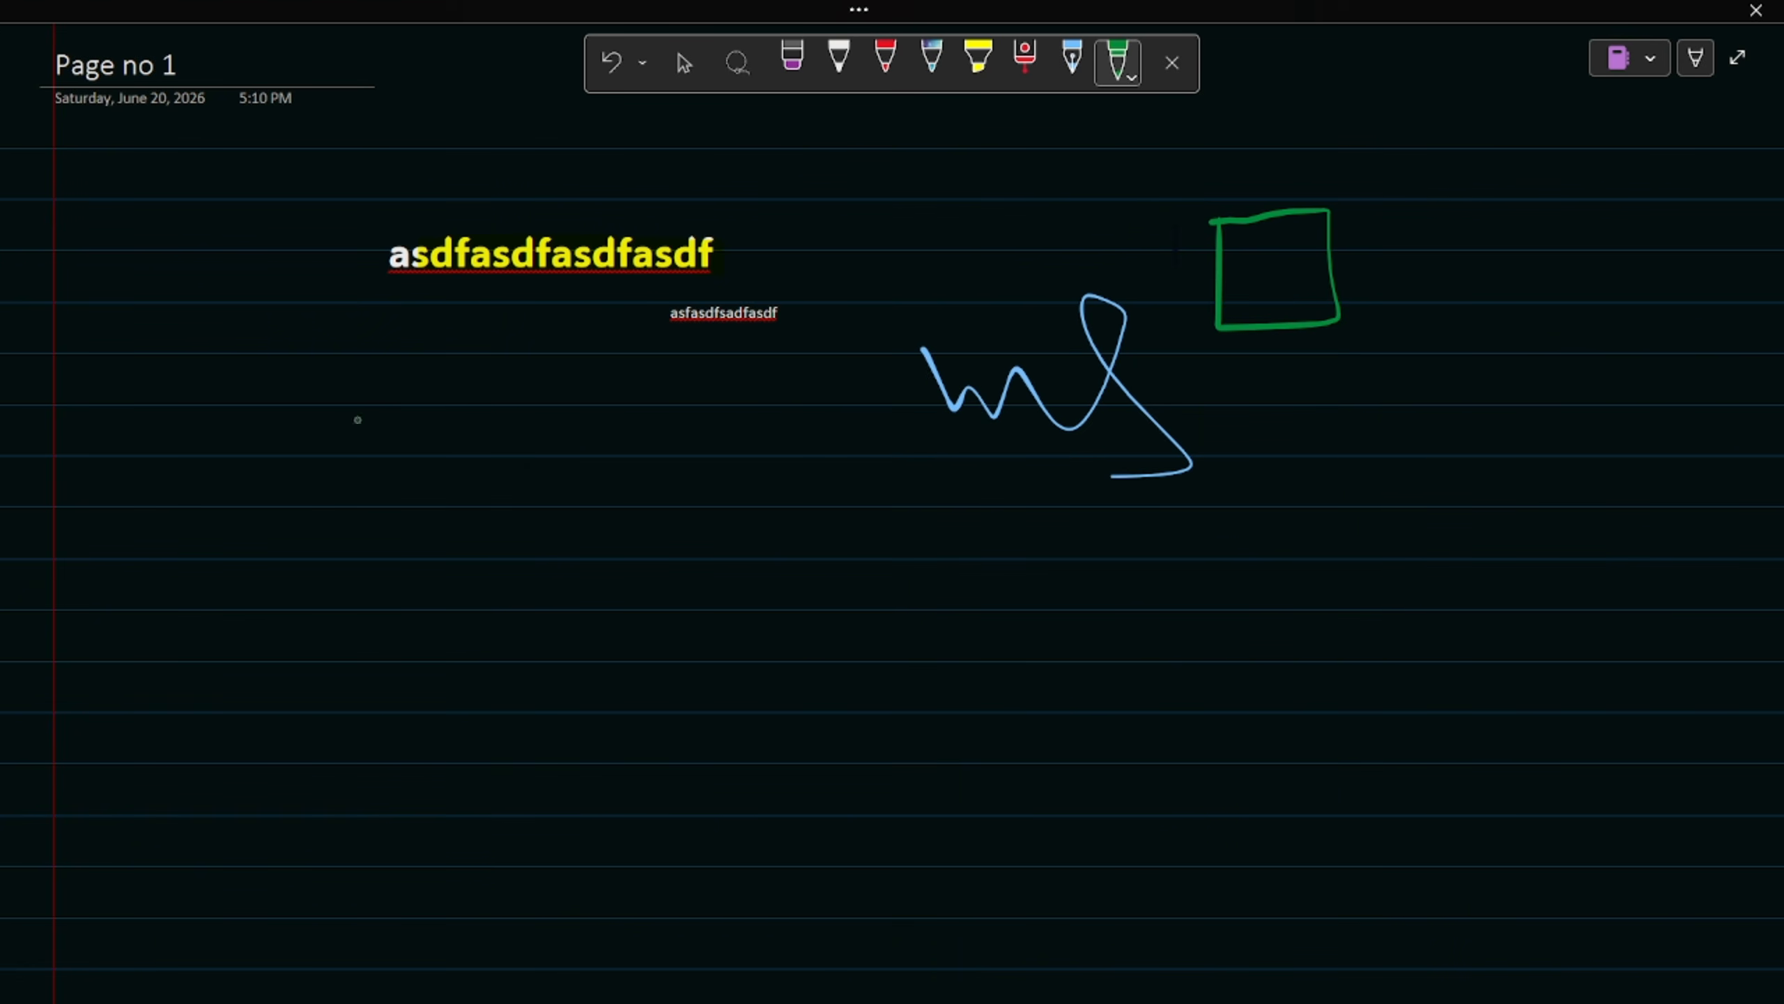
- Insert the SSD picture pngwing.com (14) from the Downloads folder and shrink it to about half size below the green square
{"action": "left_click", "coordinate": [323, 8]}
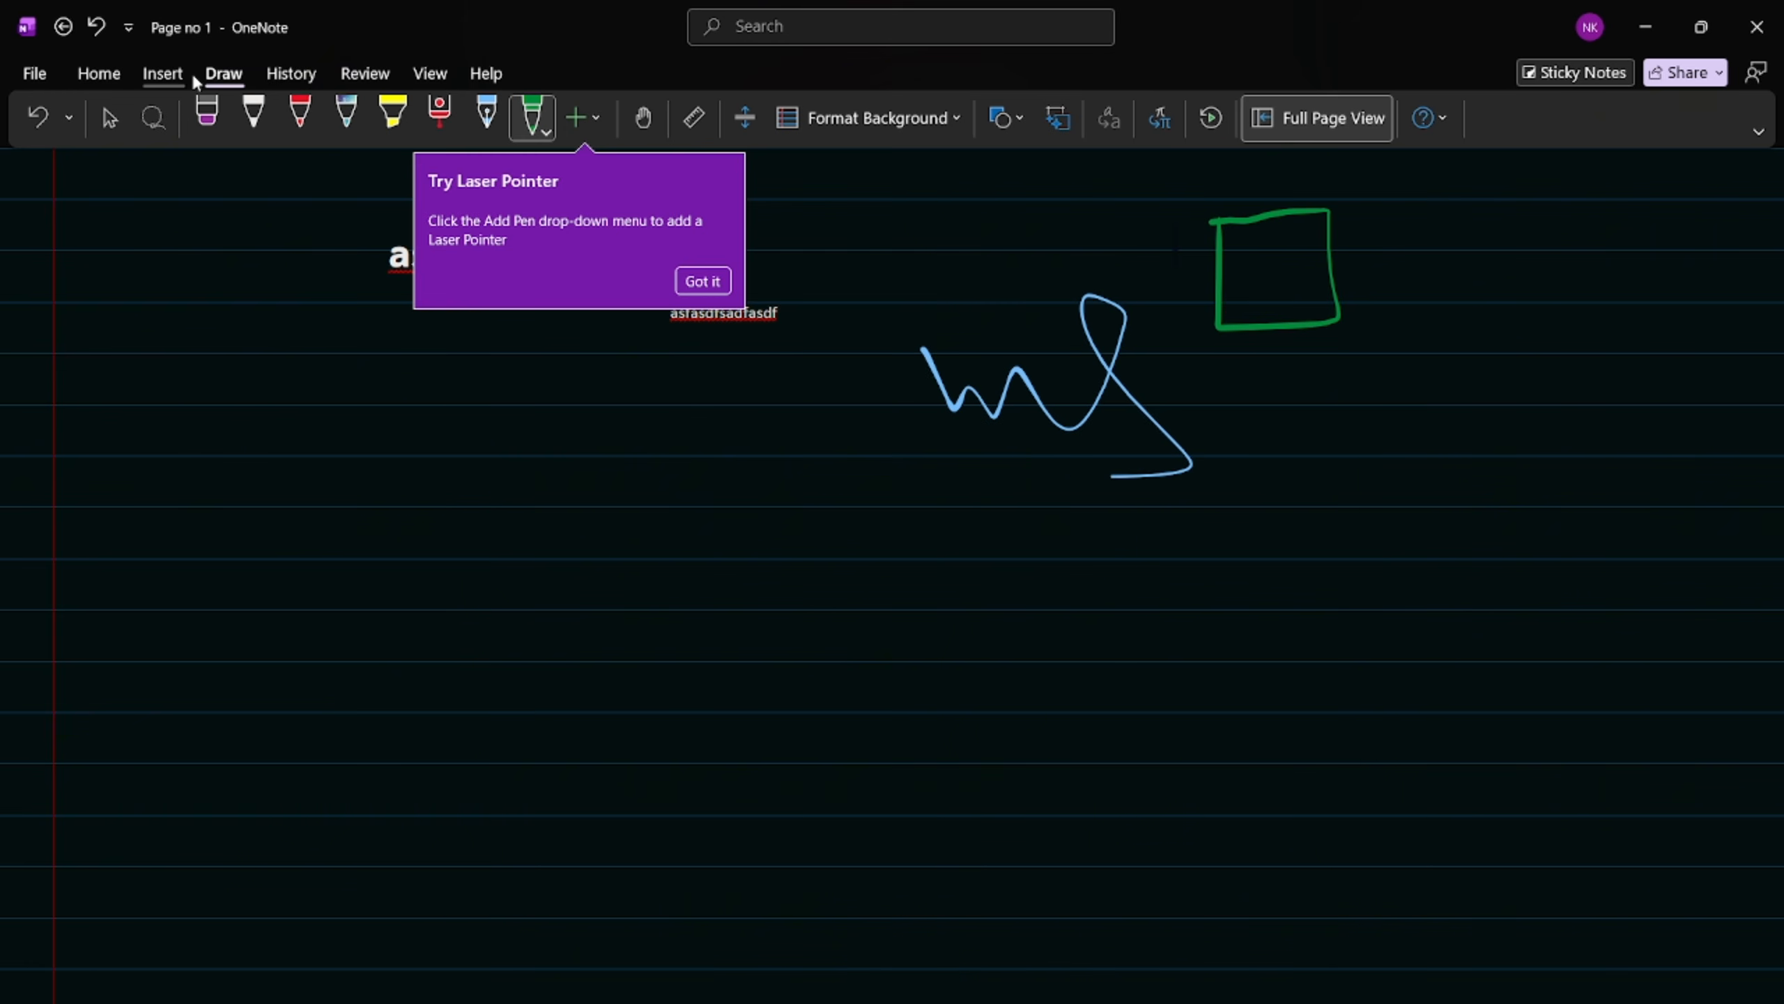
{"action": "left_click", "coordinate": [161, 74]}
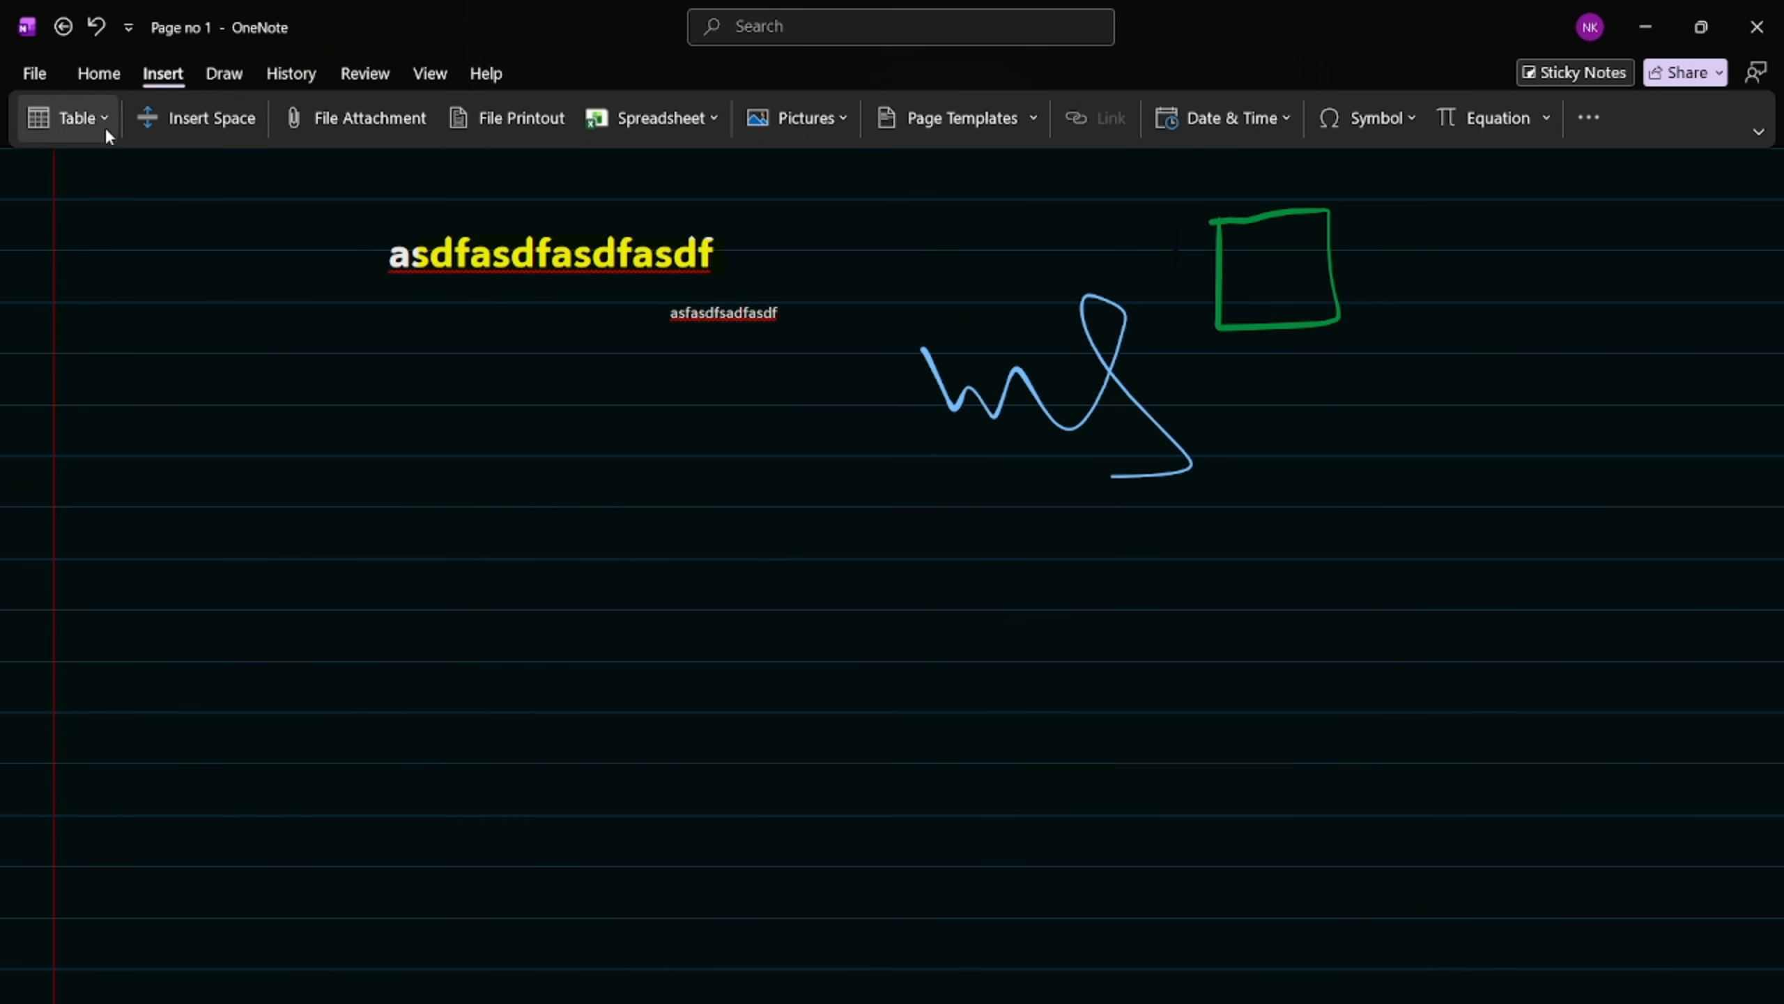
{"action": "left_click", "coordinate": [825, 119]}
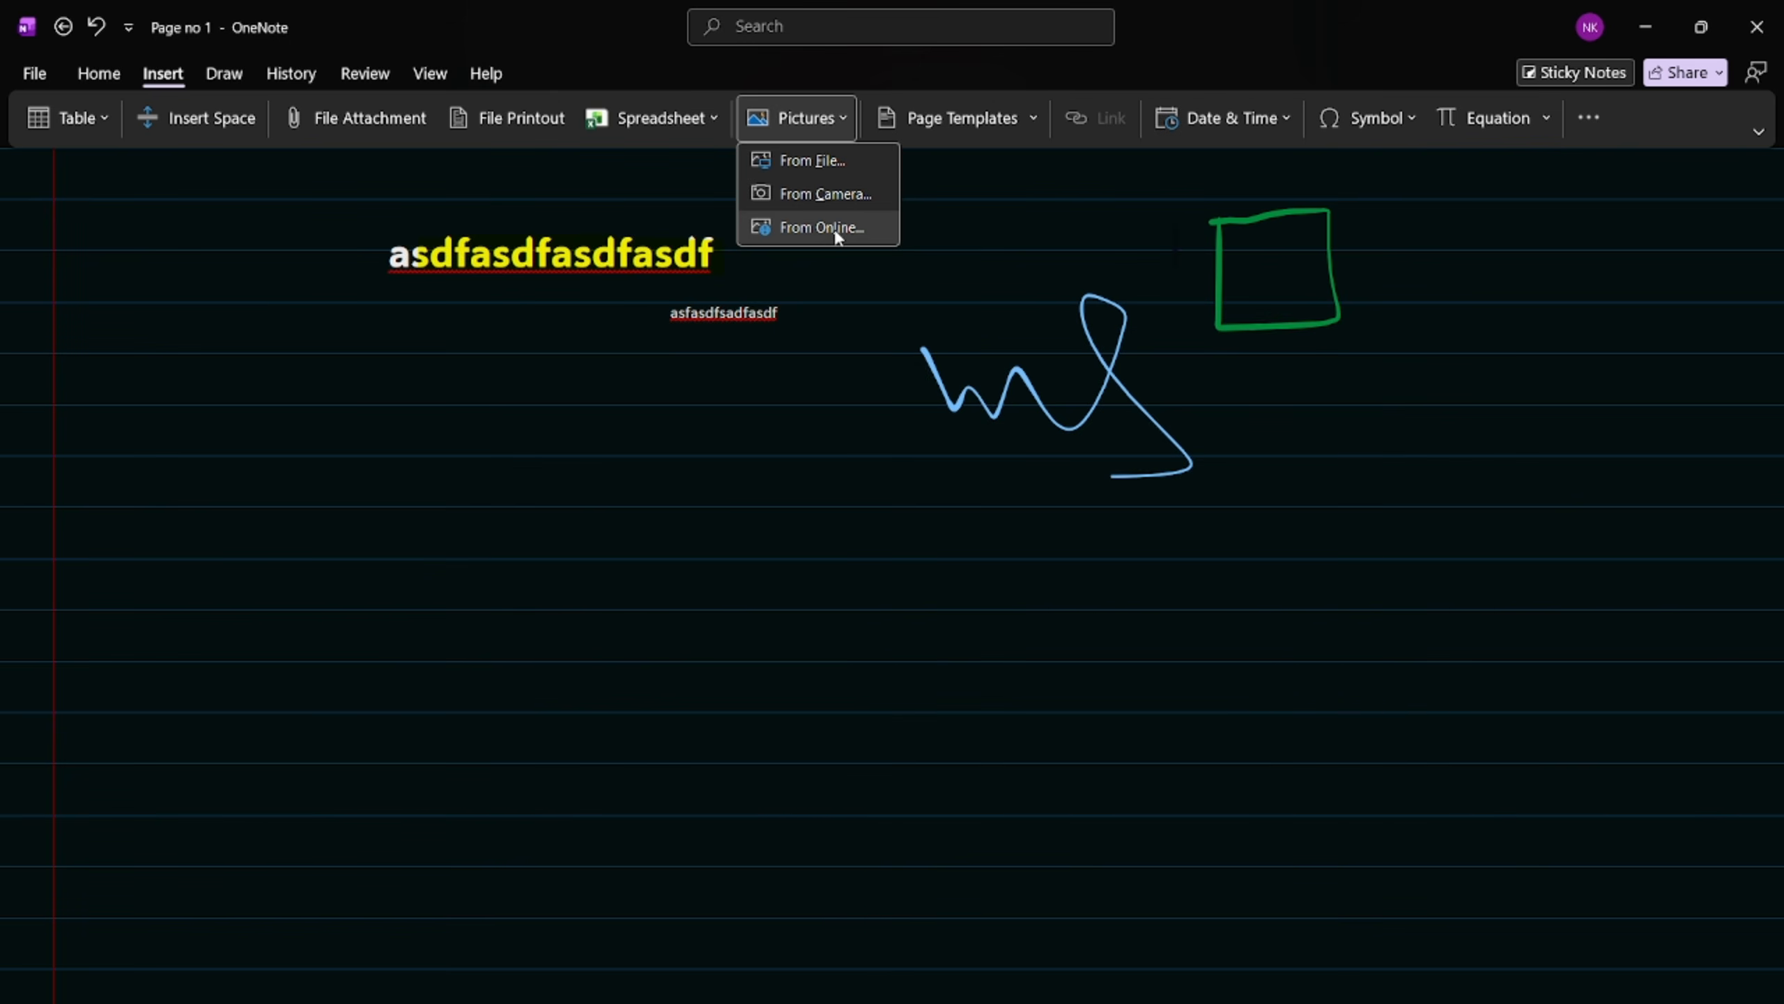
{"action": "left_click", "coordinate": [775, 170]}
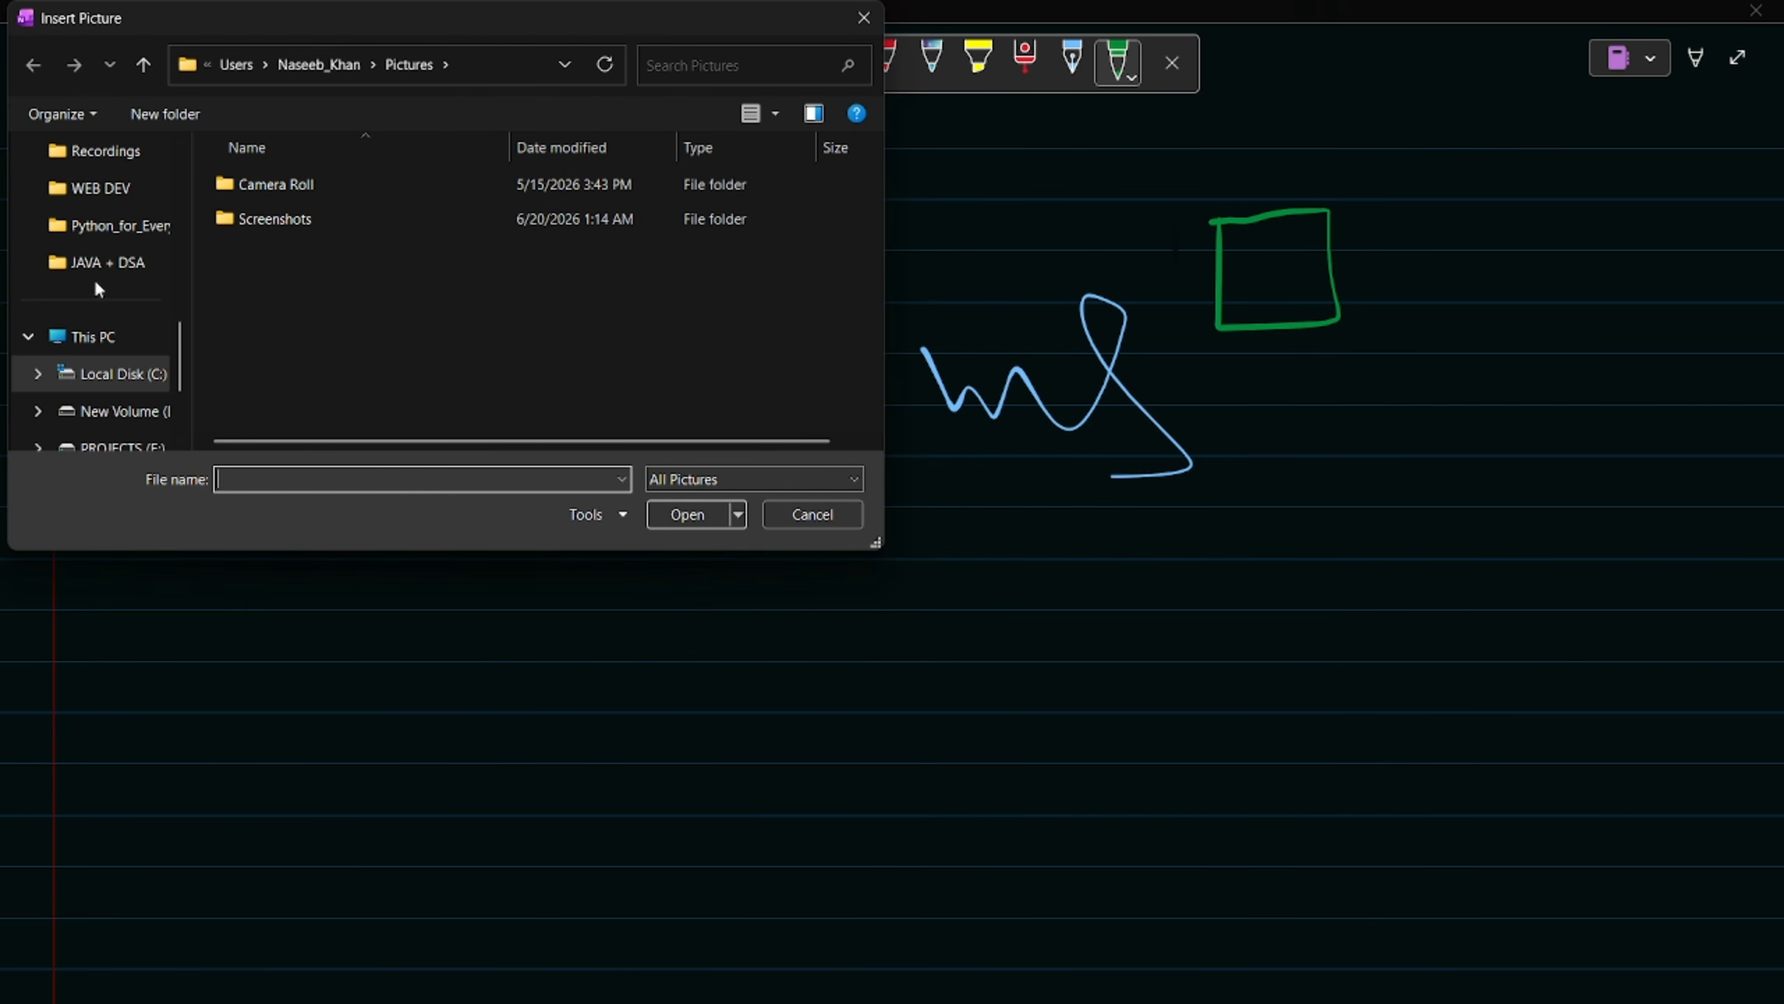
{"action": "scroll", "coordinate": [96, 288], "scroll_direction": "up", "scroll_amount": 3}
{"action": "left_click", "coordinate": [107, 341]}
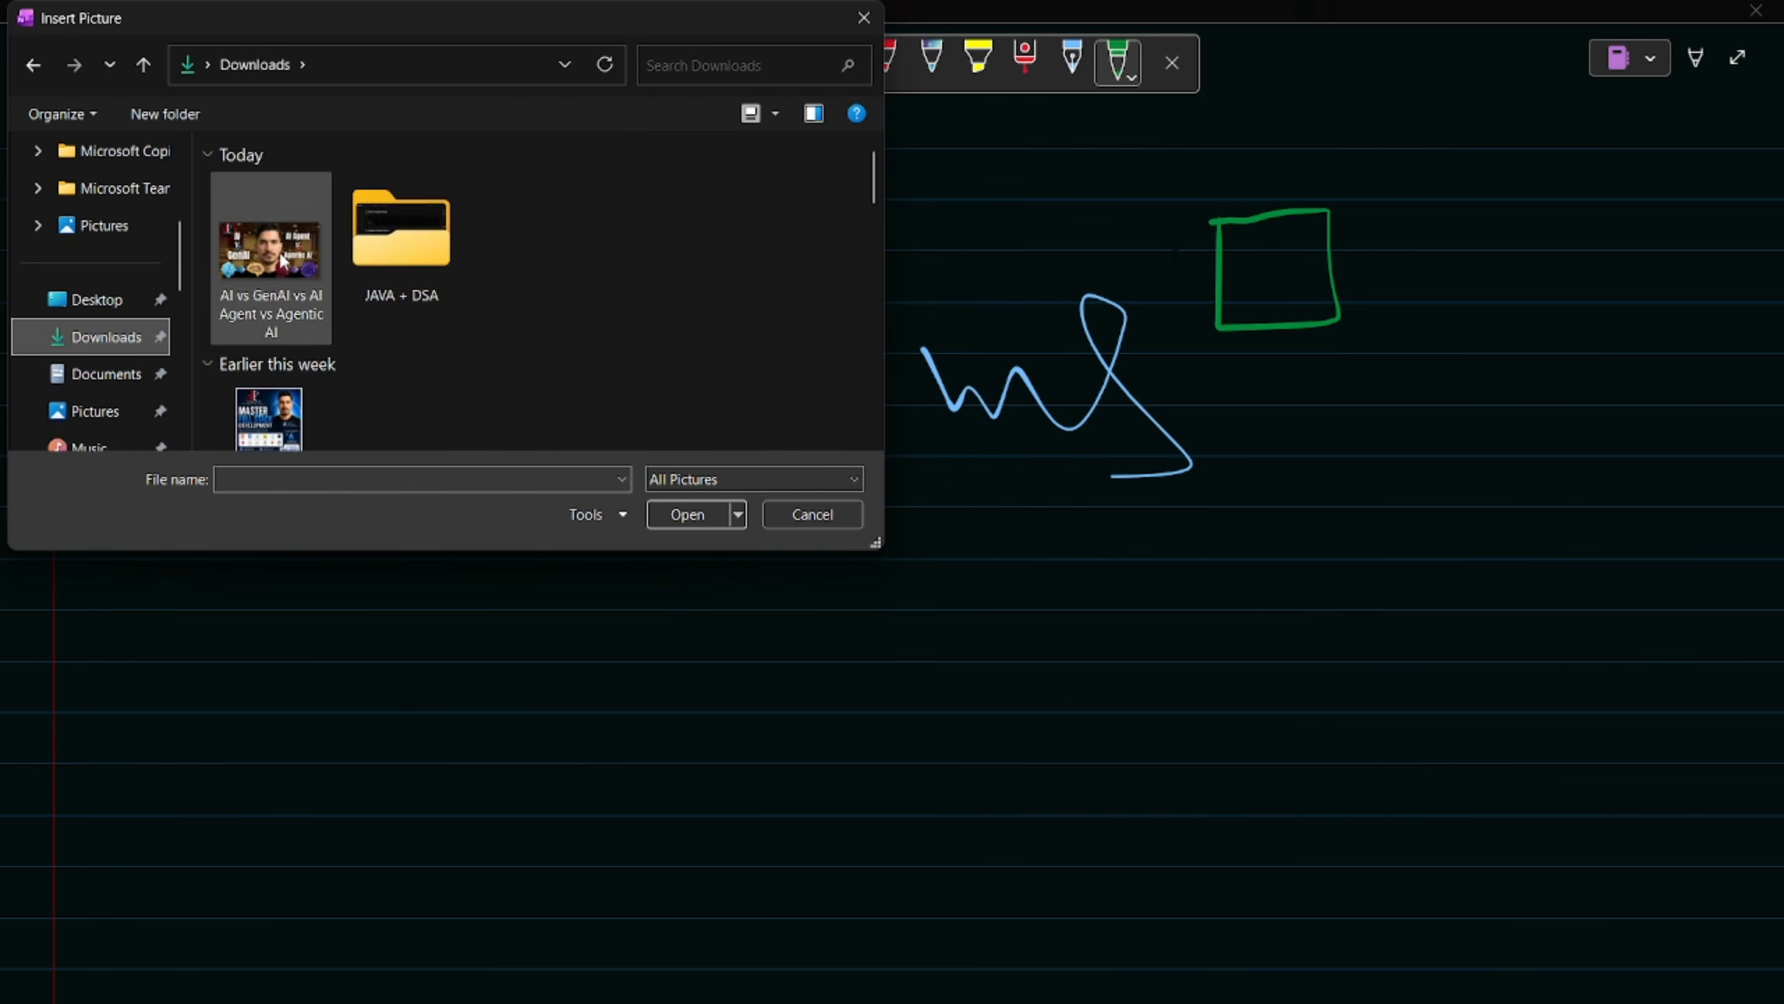
{"action": "scroll", "coordinate": [281, 267], "scroll_direction": "down", "scroll_amount": 3}
{"action": "scroll", "coordinate": [274, 282], "scroll_direction": "down", "scroll_amount": 3}
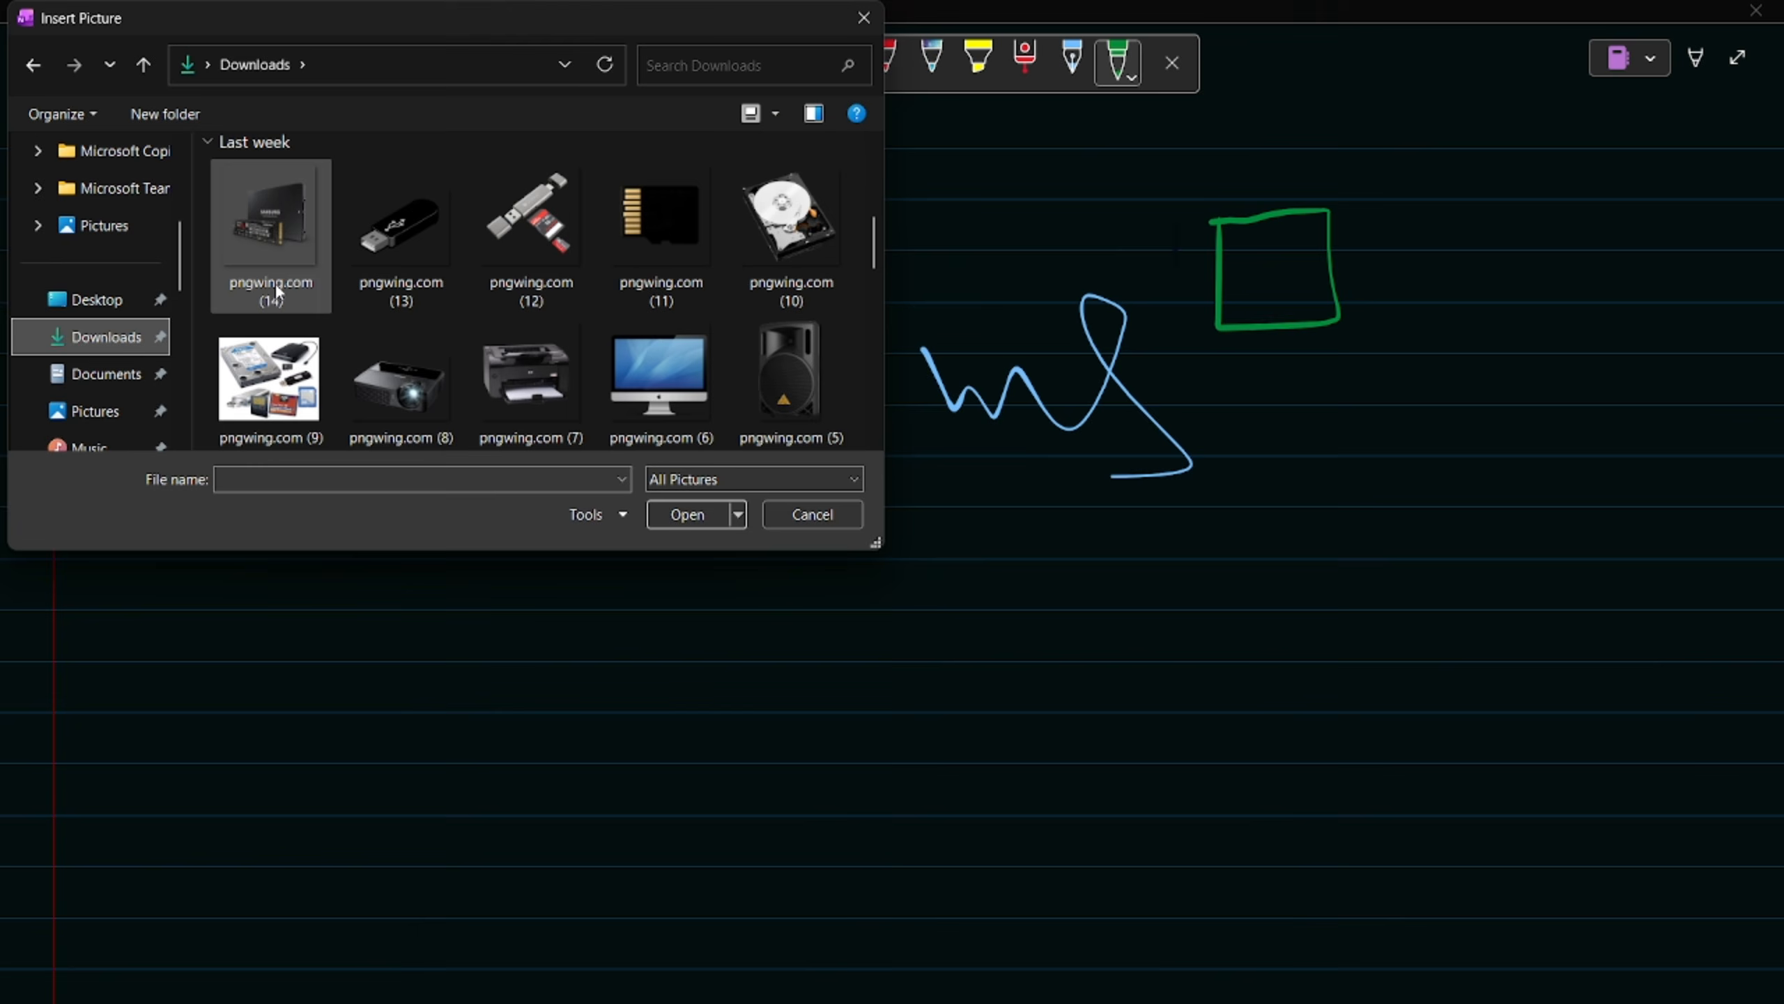
{"action": "double_click", "coordinate": [265, 243]}
{"action": "left_click", "coordinate": [1460, 632]}
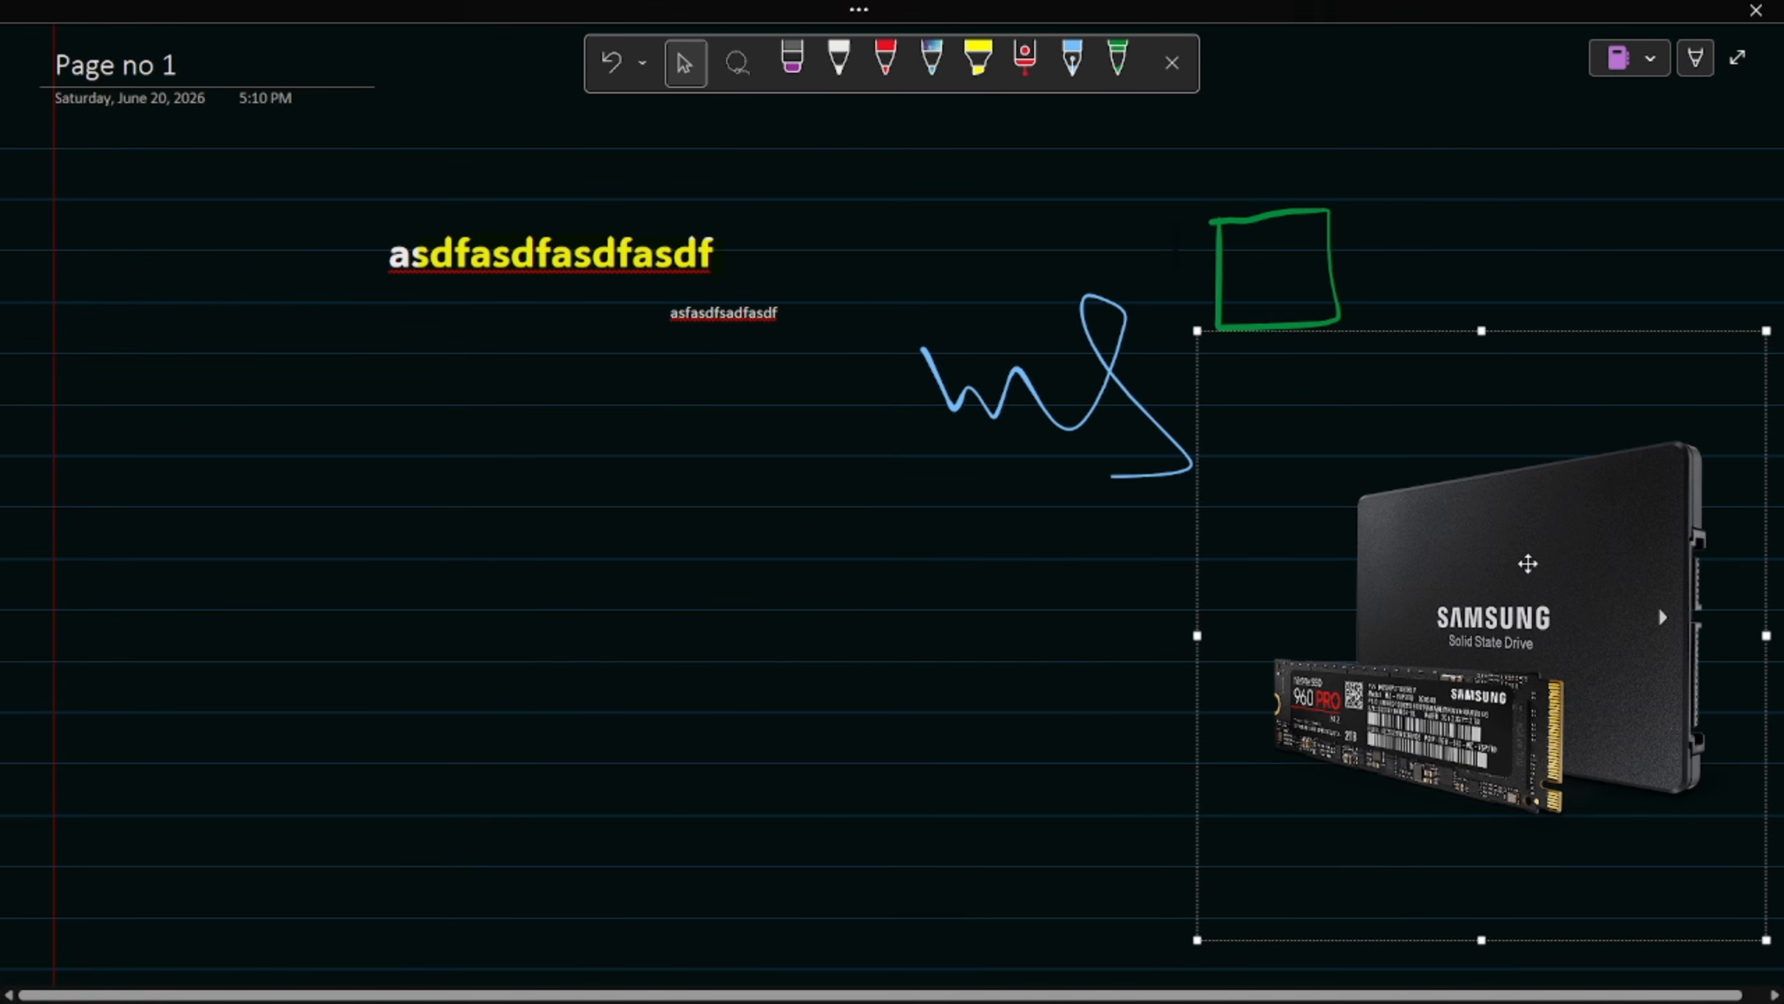
{"action": "left_click_drag", "start_coordinate": [1474, 563], "coordinate": [337, 475]}
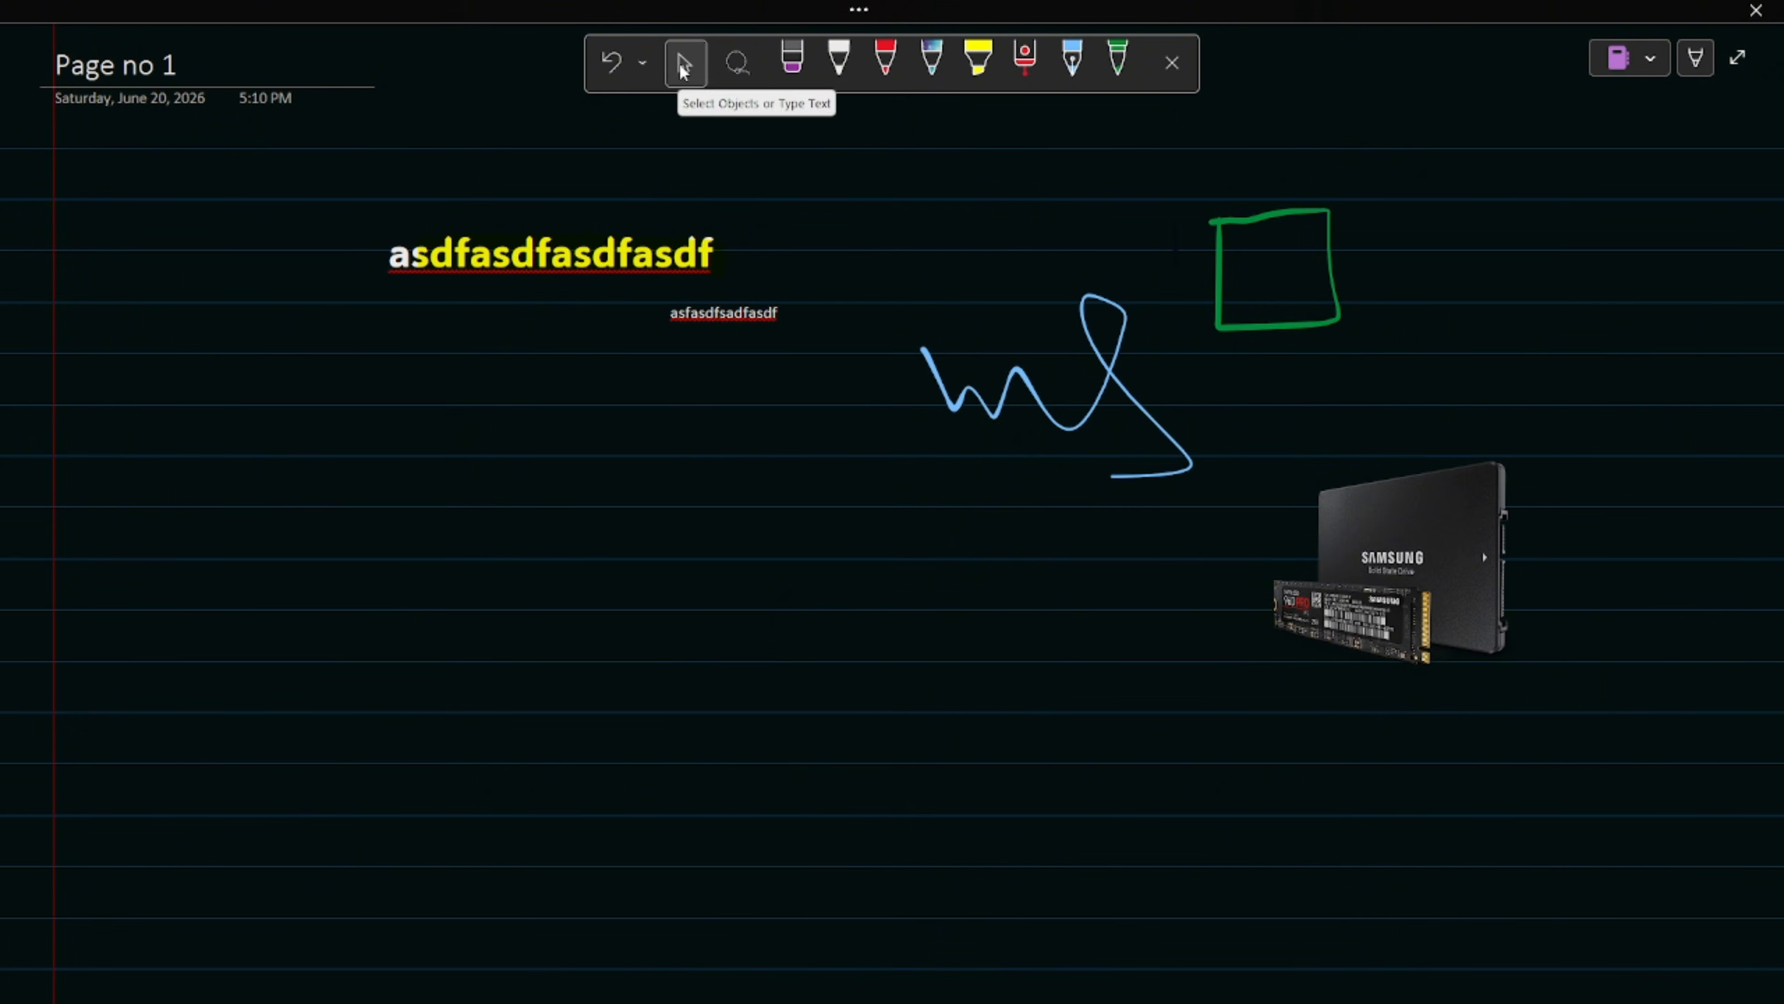
- Lasso-select the small note, and select the blue scribble and green square together with the object selection tool
{"action": "left_click", "coordinate": [643, 64]}
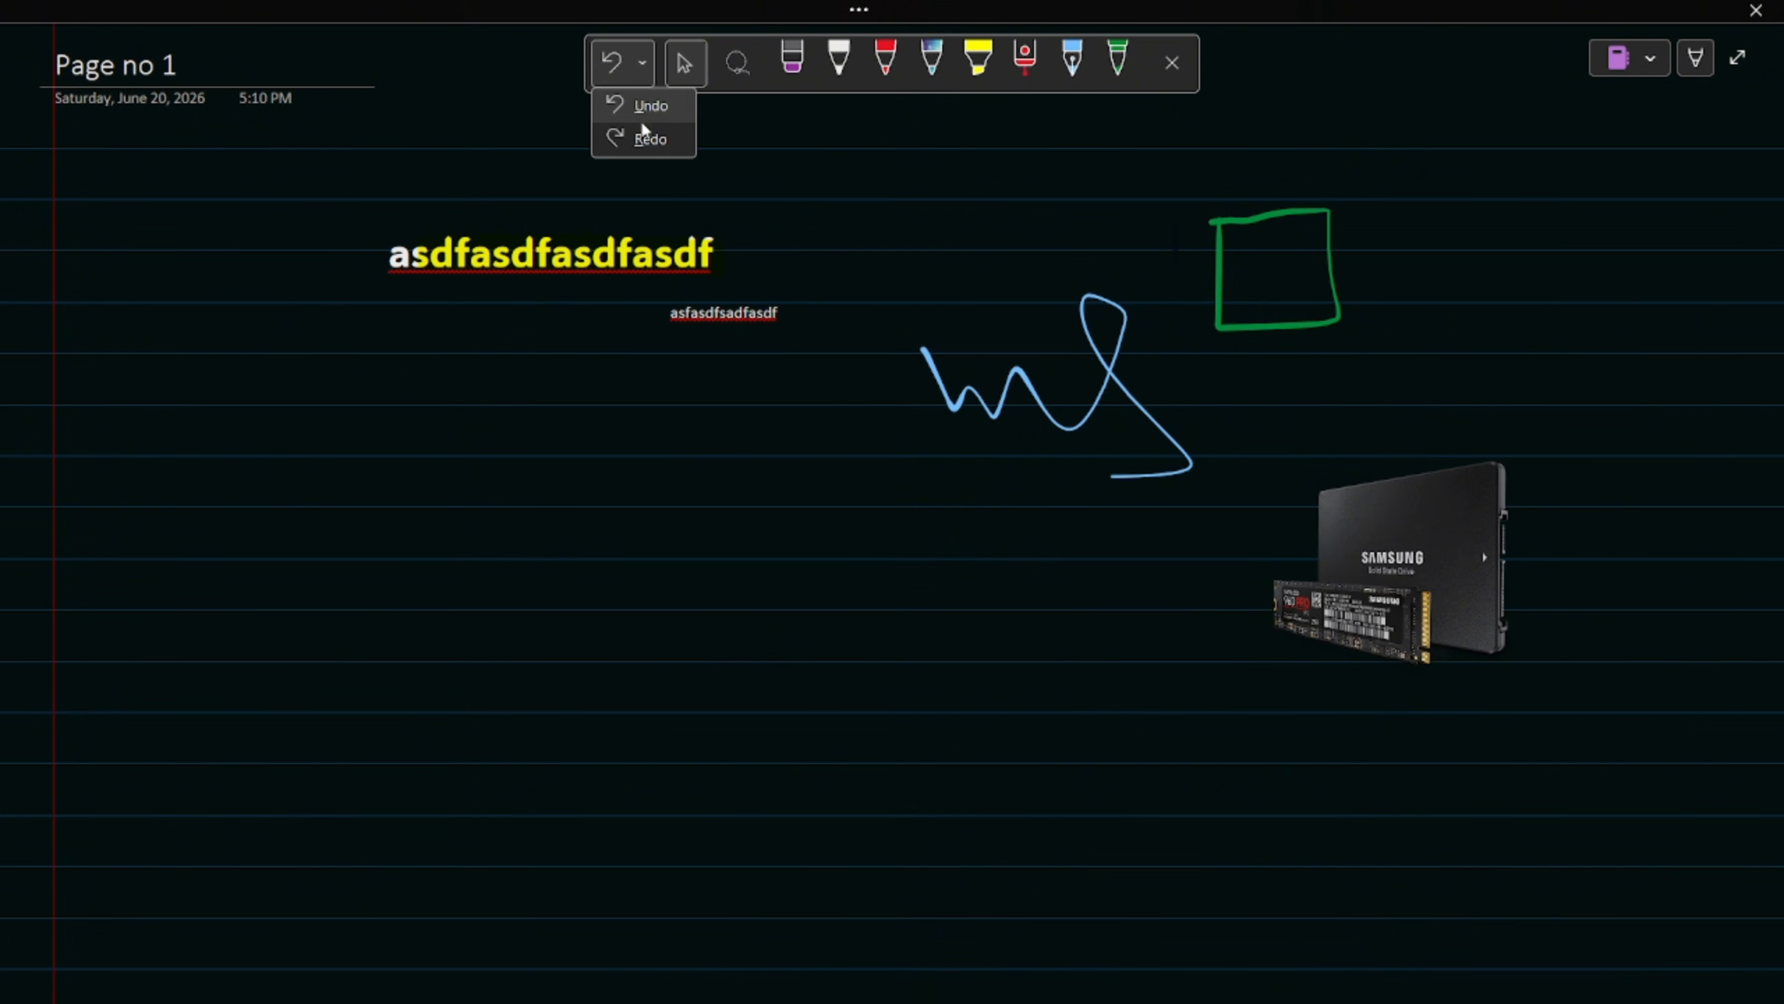
{"action": "left_click", "coordinate": [737, 65]}
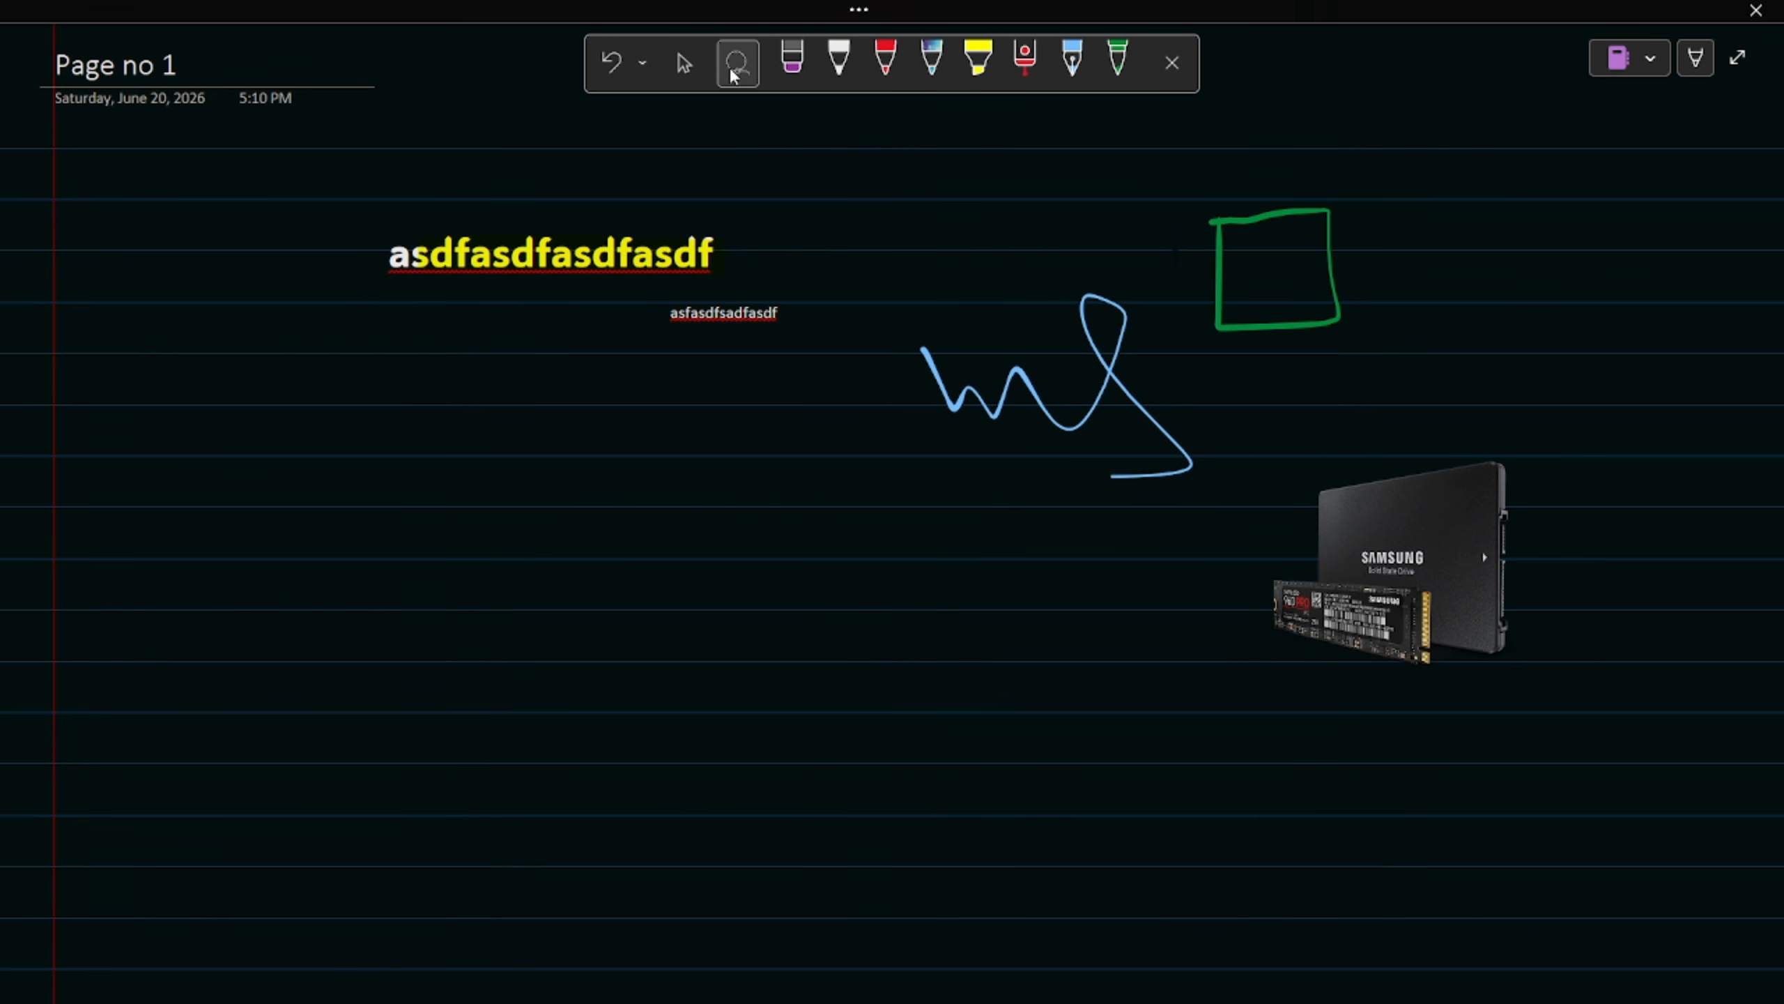
{"action": "mouse_move", "coordinate": [818, 223]}
{"action": "left_mouse_down"}
{"action": "mouse_move", "coordinate": [645, 303]}
{"action": "mouse_move", "coordinate": [732, 370]}
{"action": "mouse_move", "coordinate": [824, 333]}
{"action": "mouse_move", "coordinate": [851, 270]}
{"action": "left_mouse_up"}
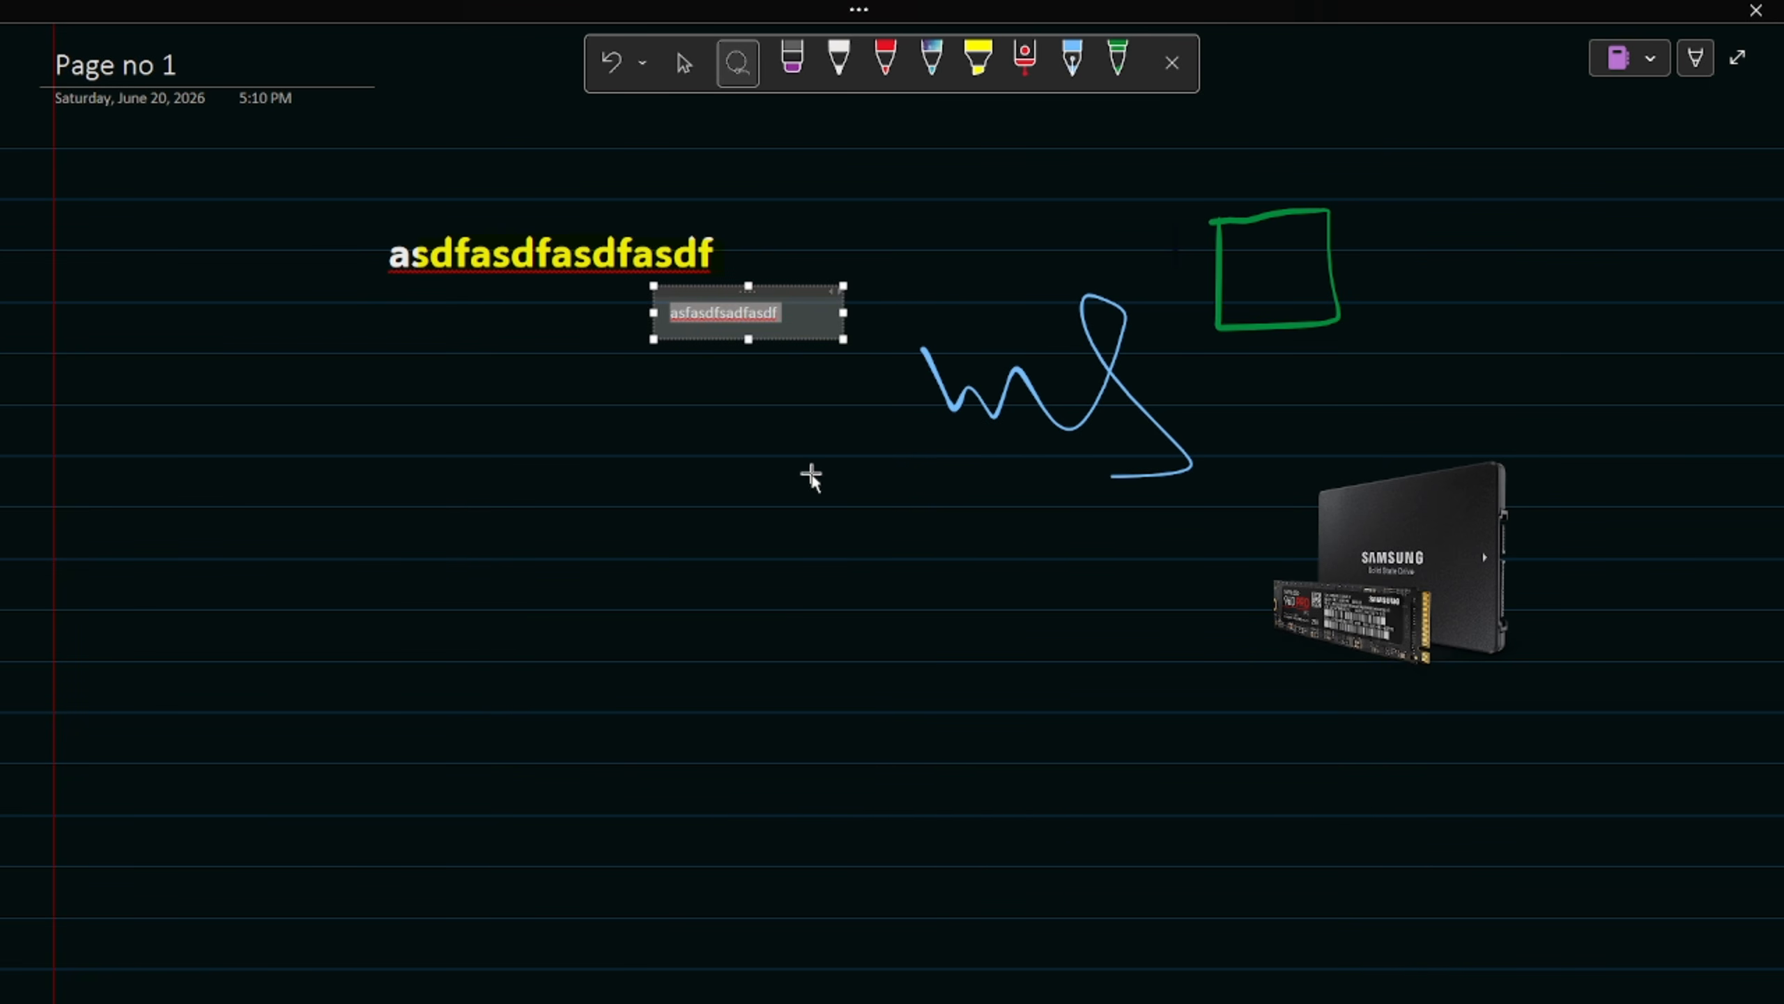
{"action": "left_click", "coordinate": [685, 64]}
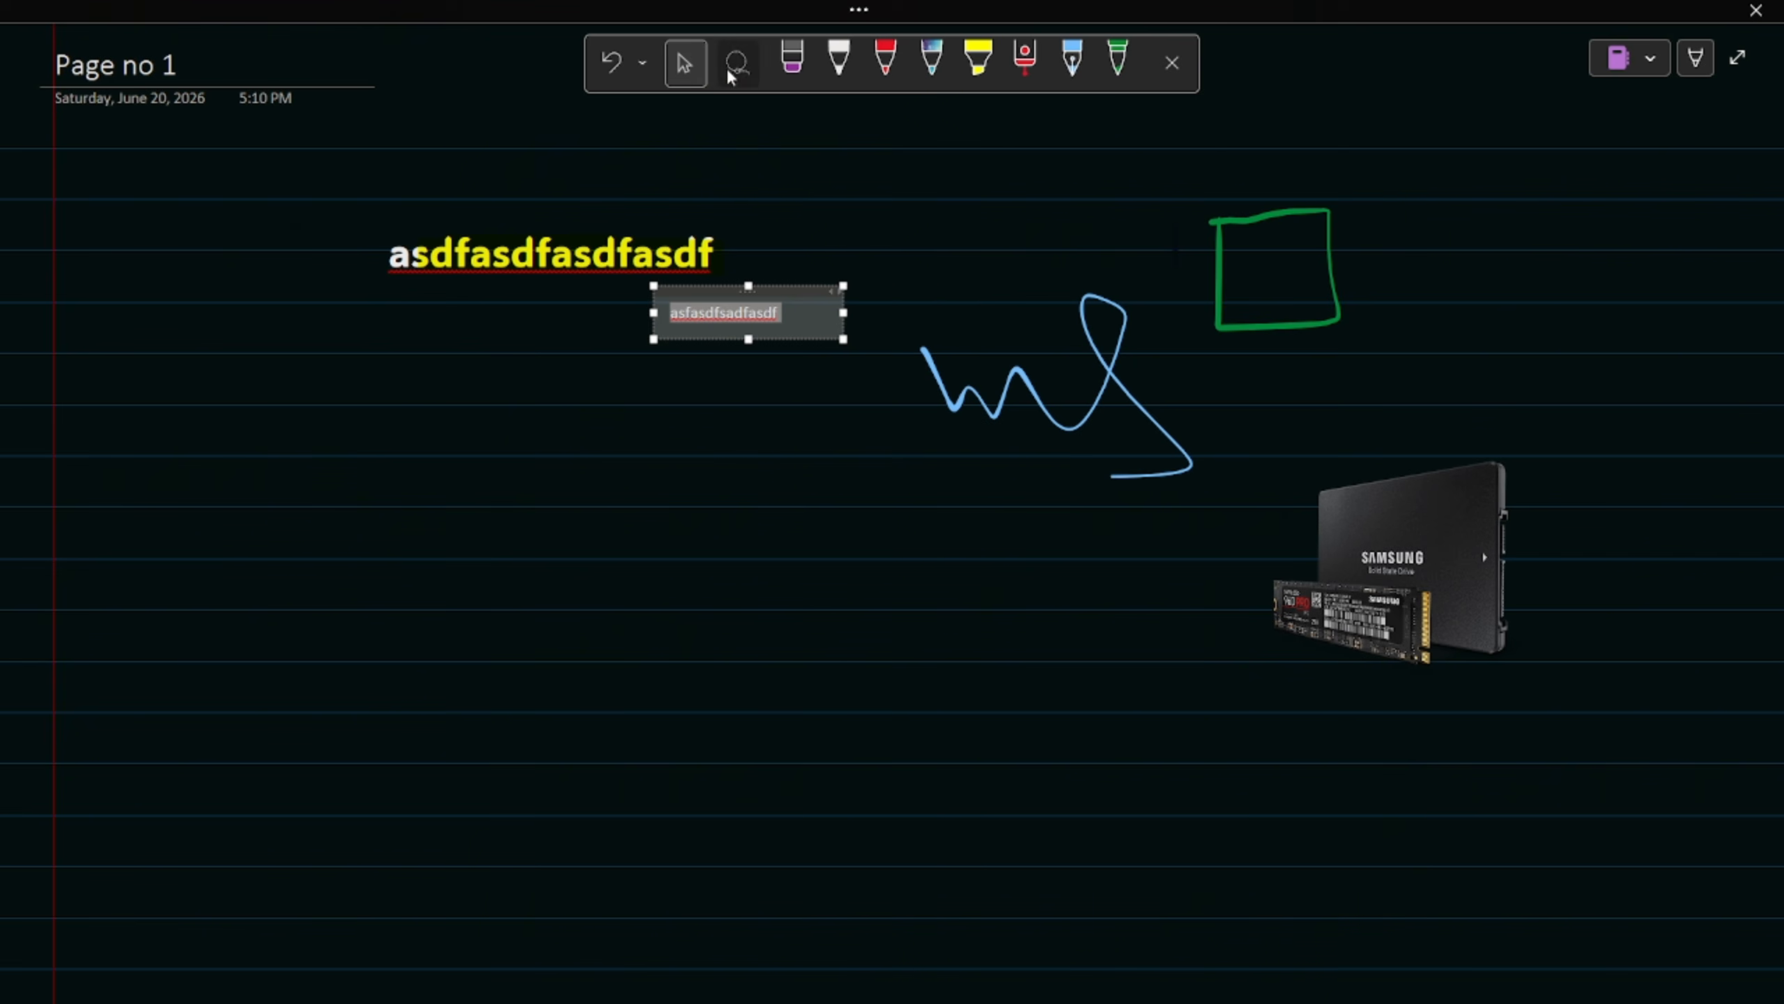
{"action": "left_click", "coordinate": [1055, 421]}
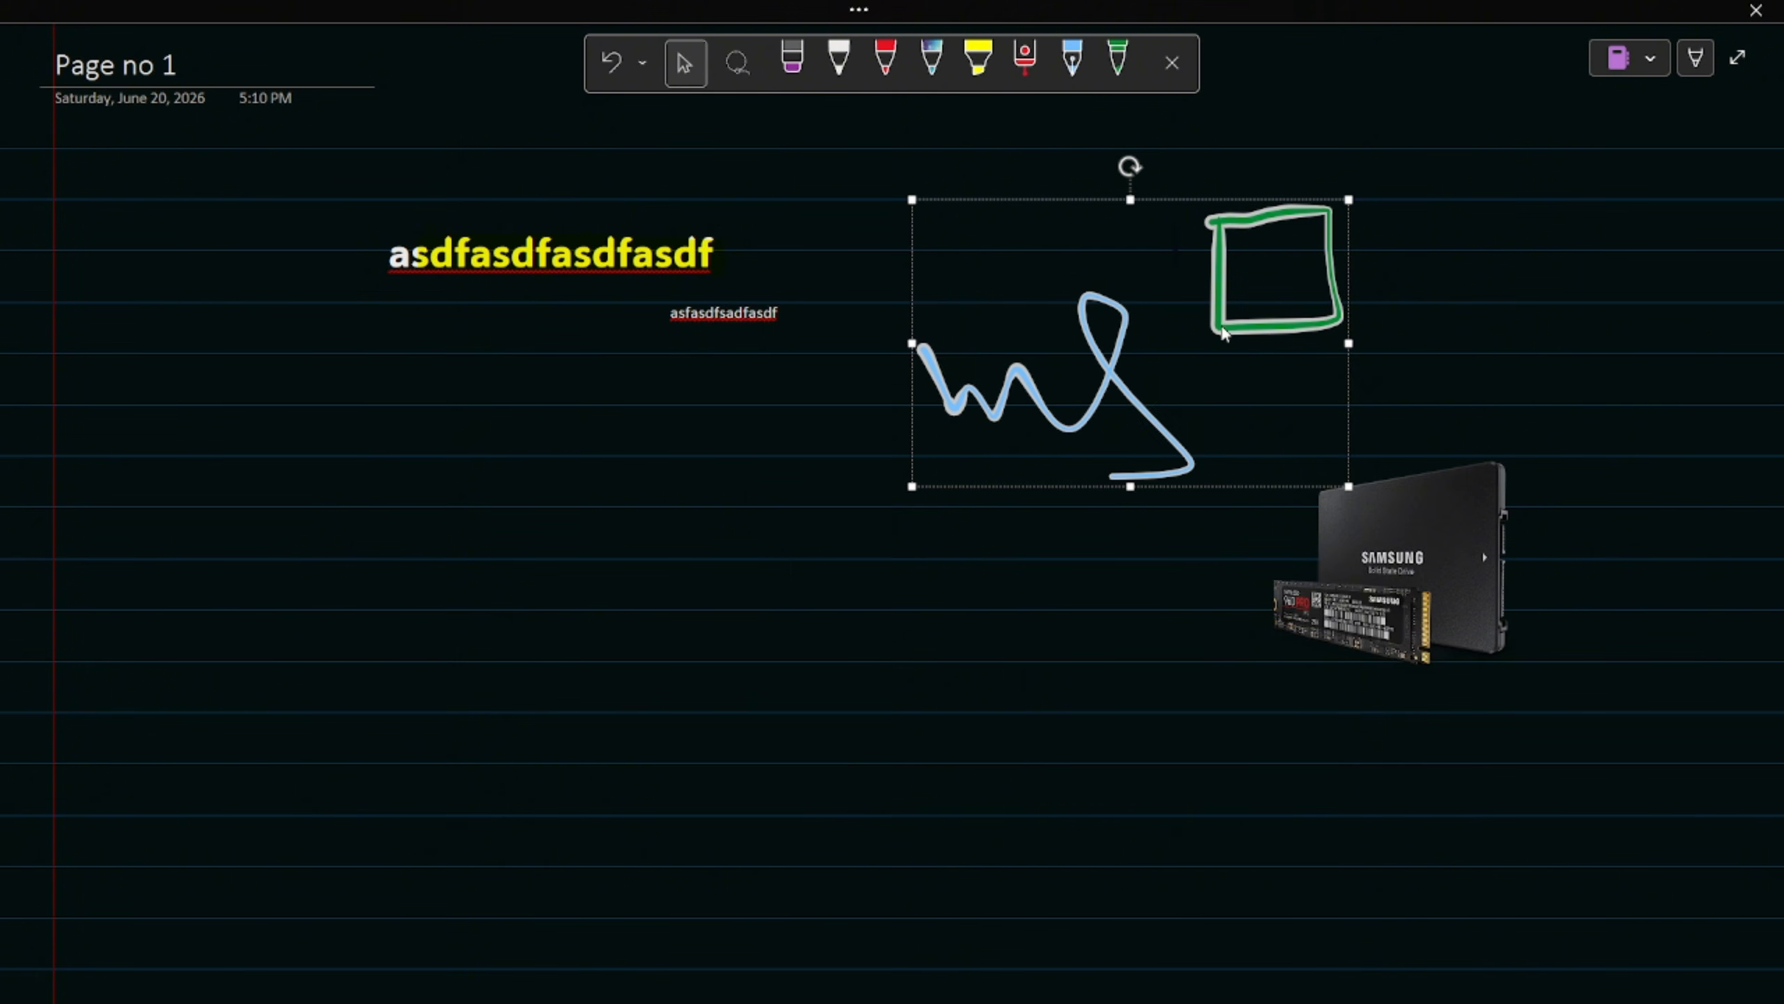
{"action": "left_click", "coordinate": [1081, 10]}
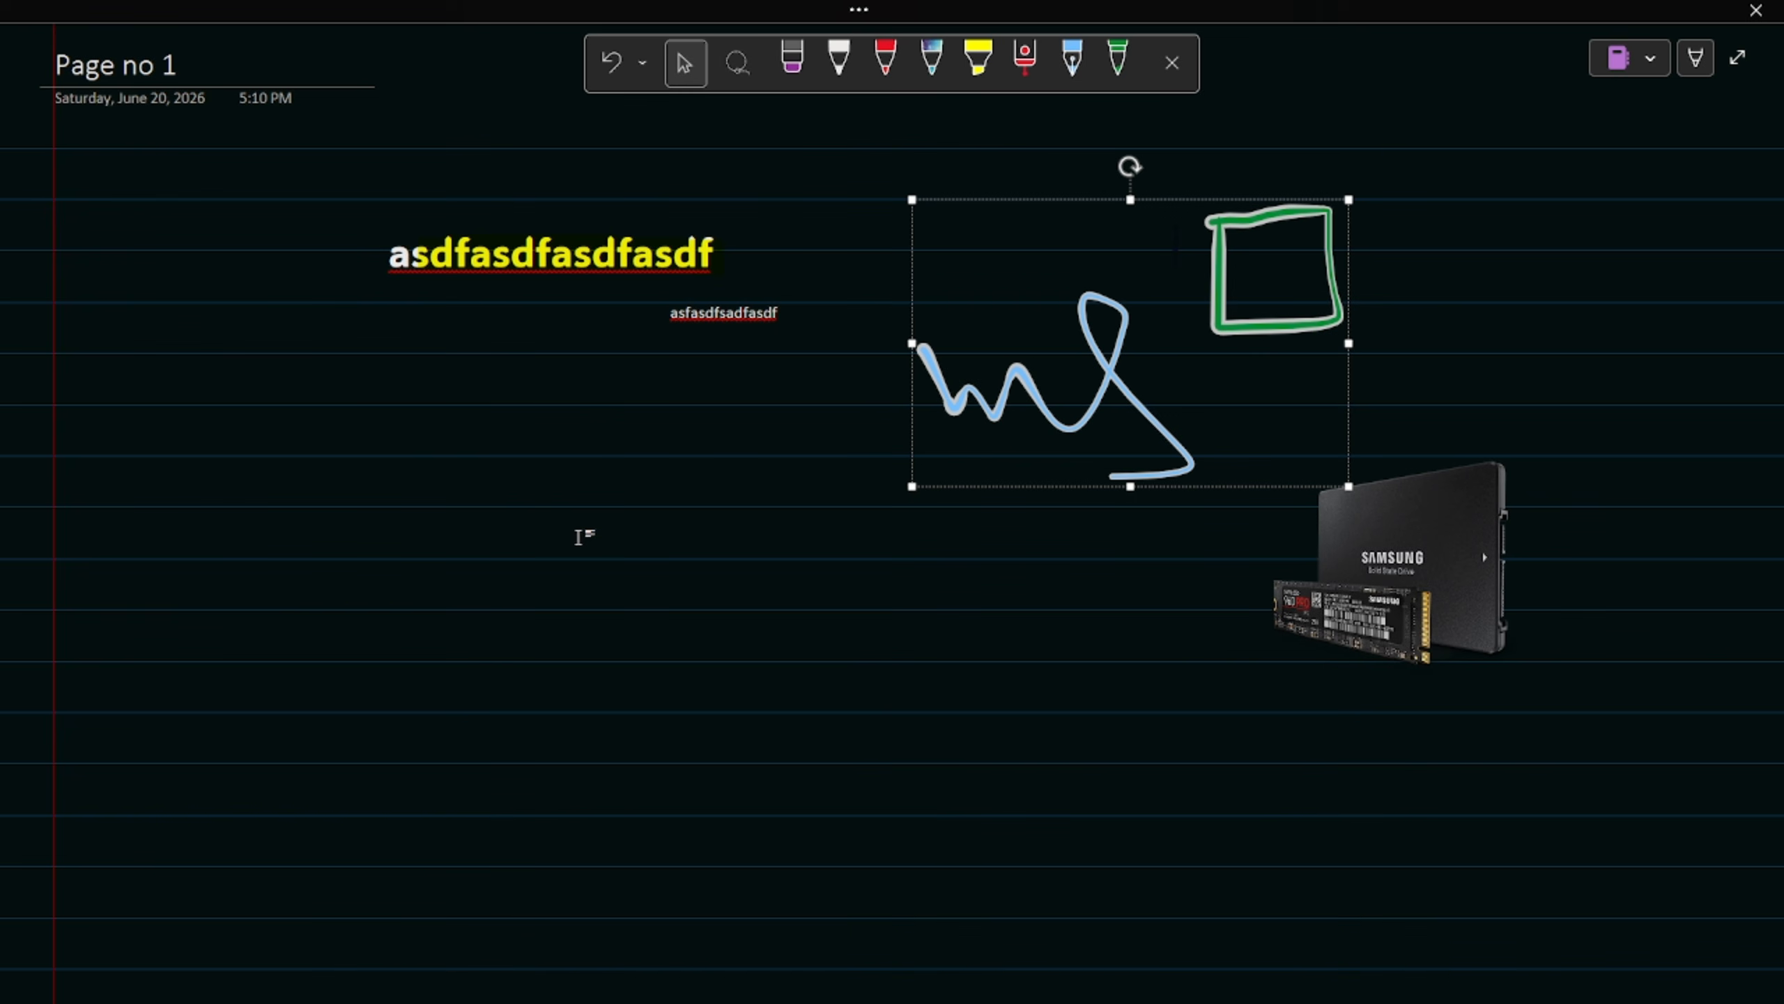
- Leave the full page view, return to it, and clear the selection of the ink drawings
{"action": "left_click", "coordinate": [1737, 57]}
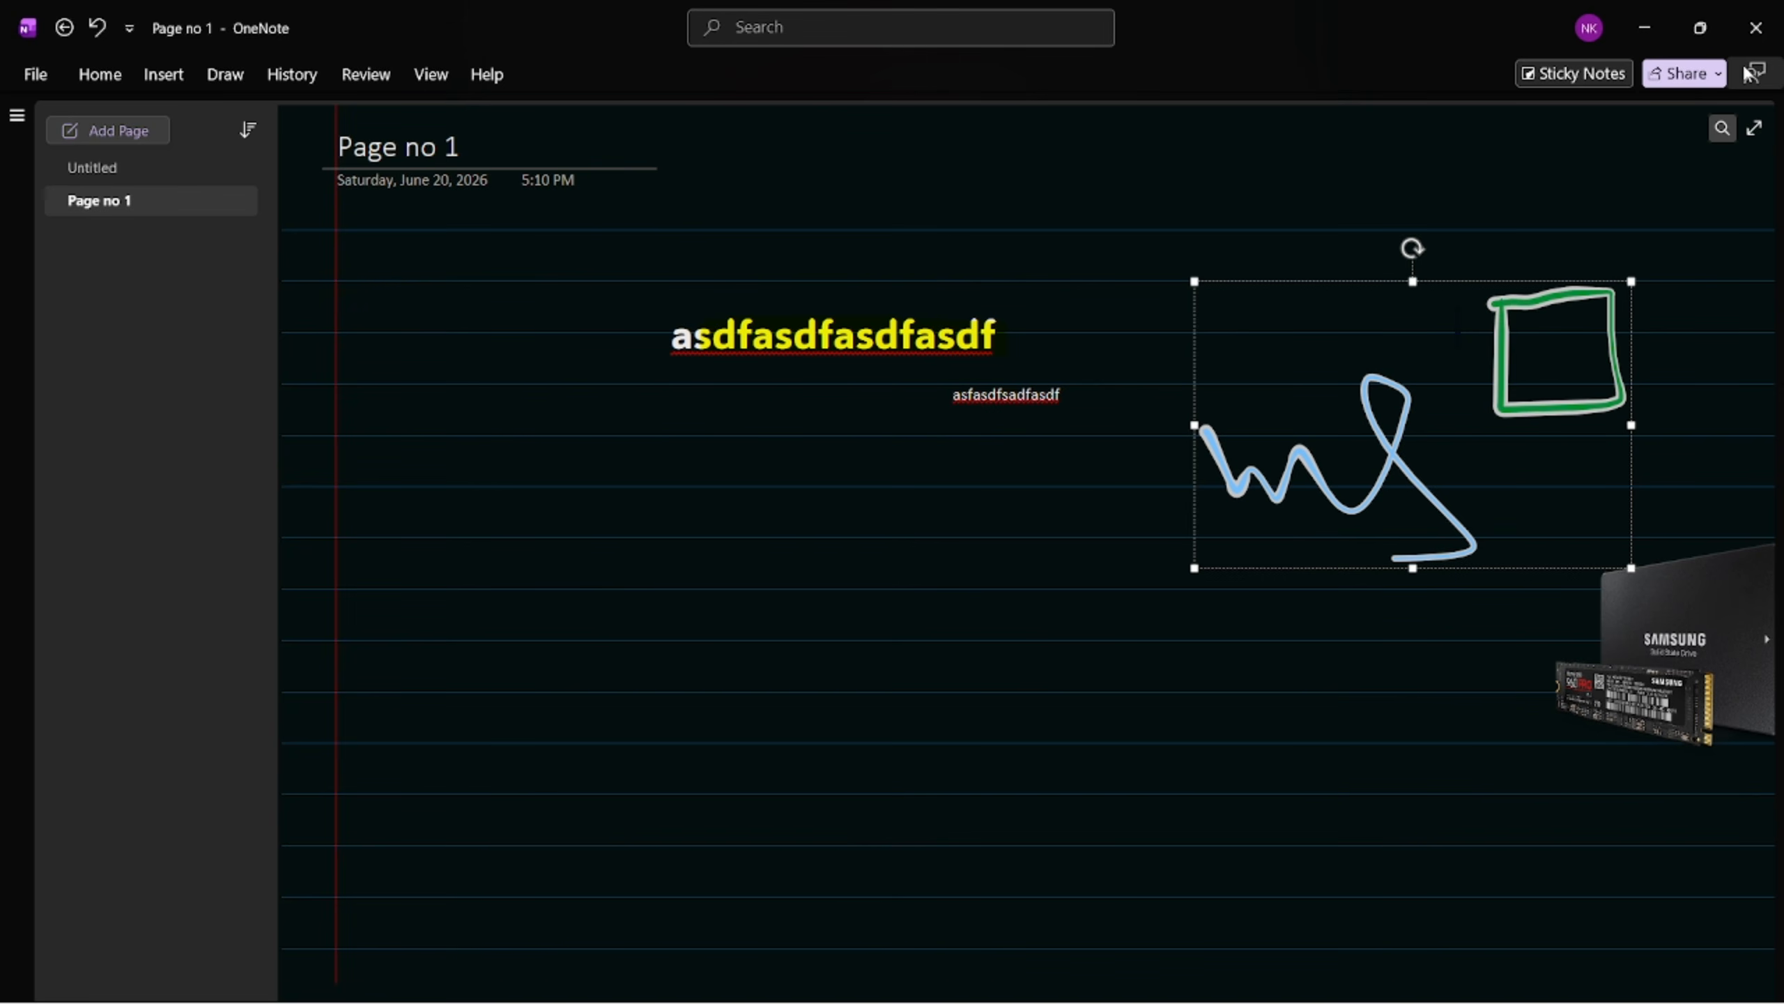
{"action": "left_click", "coordinate": [1754, 128]}
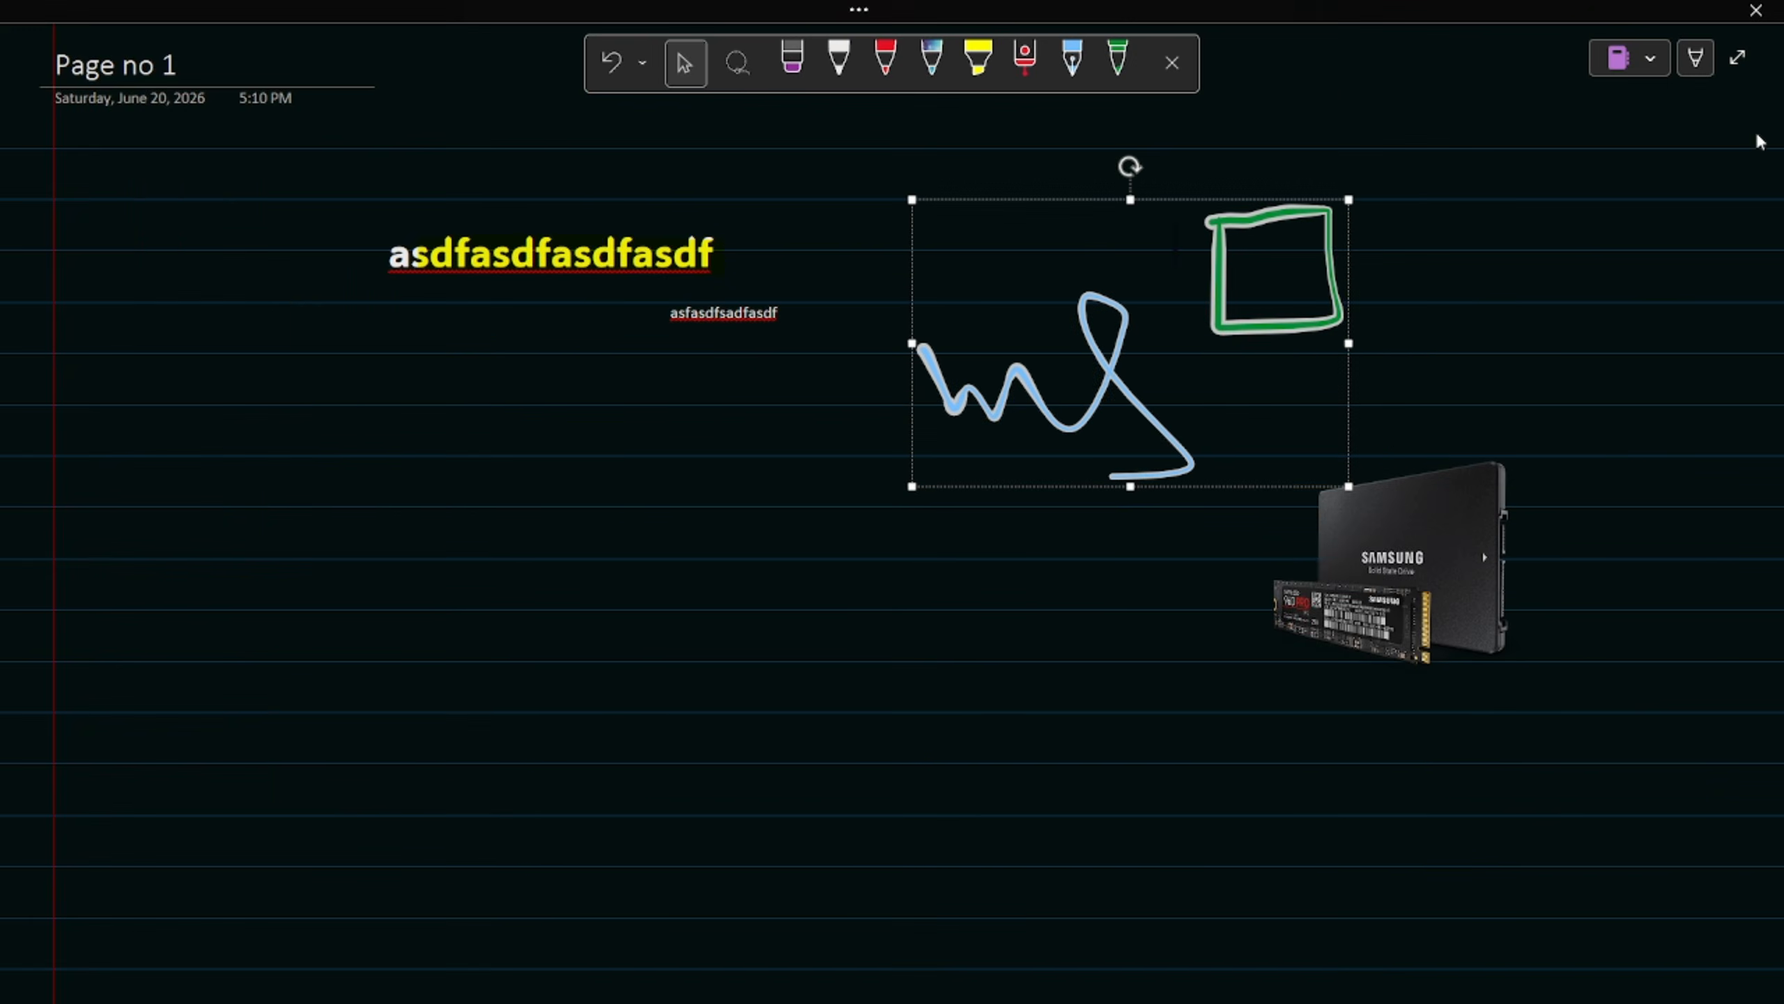
{"action": "left_click", "coordinate": [687, 586]}
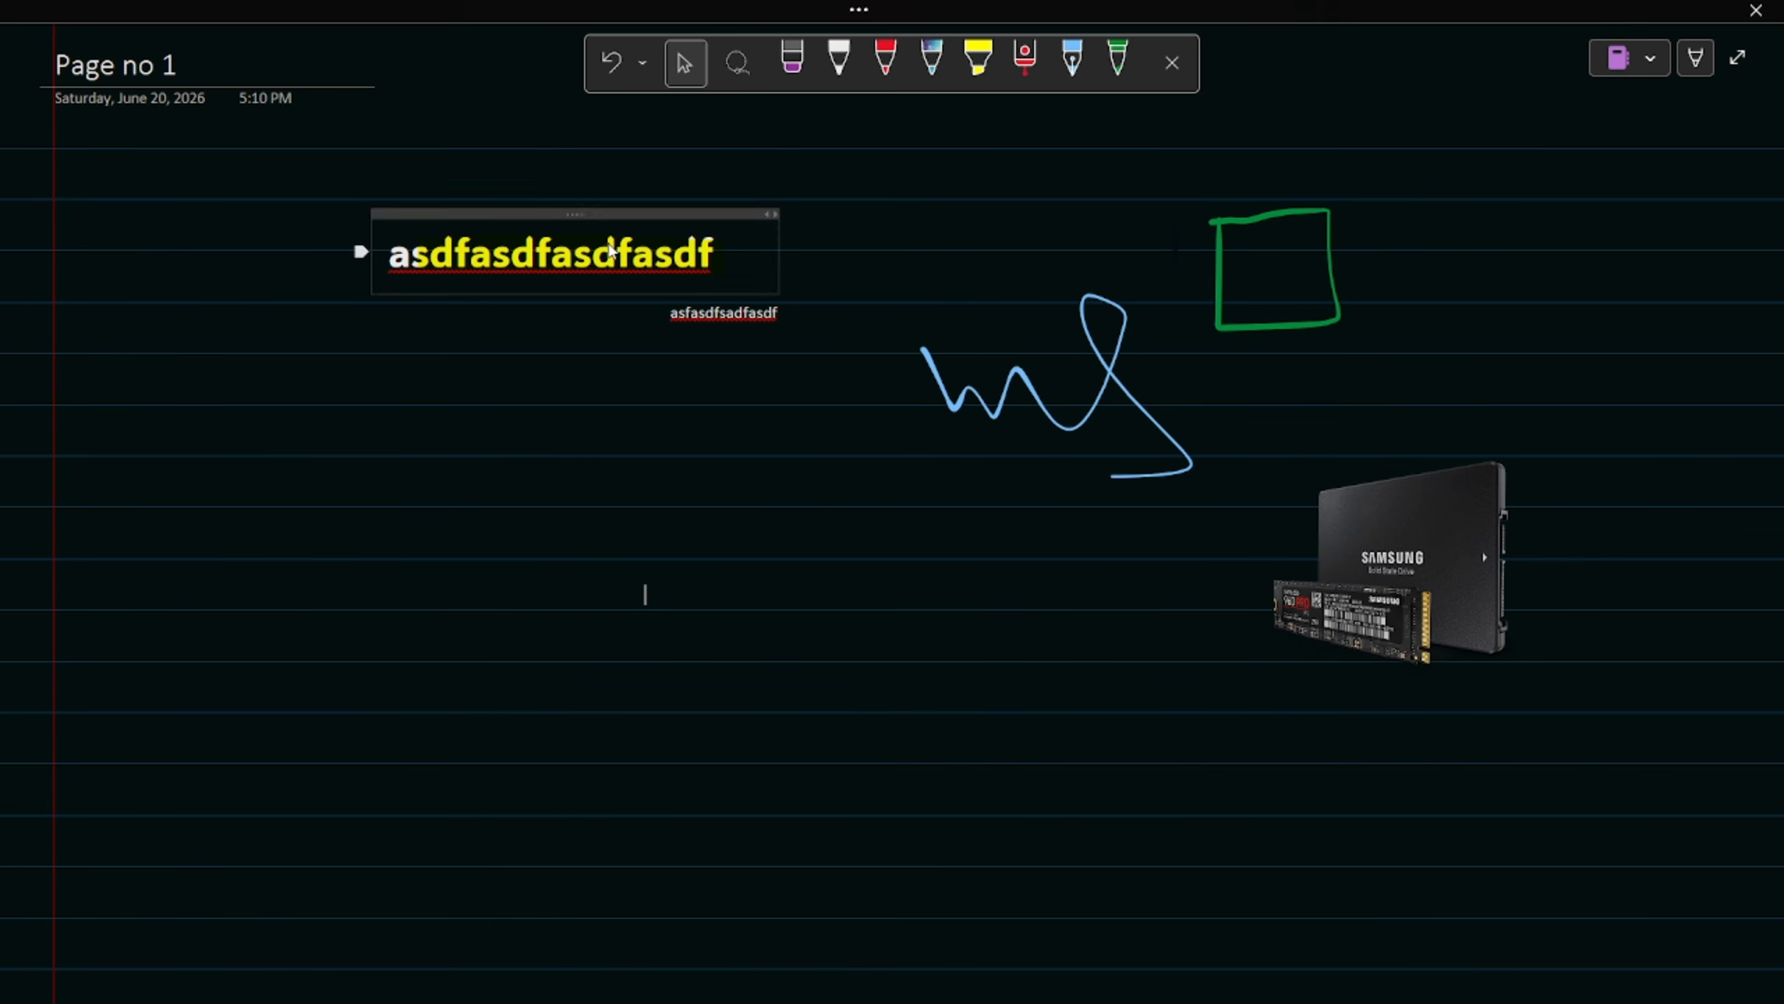
- Examine the blank writing space below and beside the notes and look at the page content slightly magnified
{"action": "scroll", "coordinate": [604, 625], "scroll_direction": "down", "scroll_amount": 3}
{"action": "scroll", "coordinate": [604, 625], "scroll_direction": "down", "scroll_amount": 5}
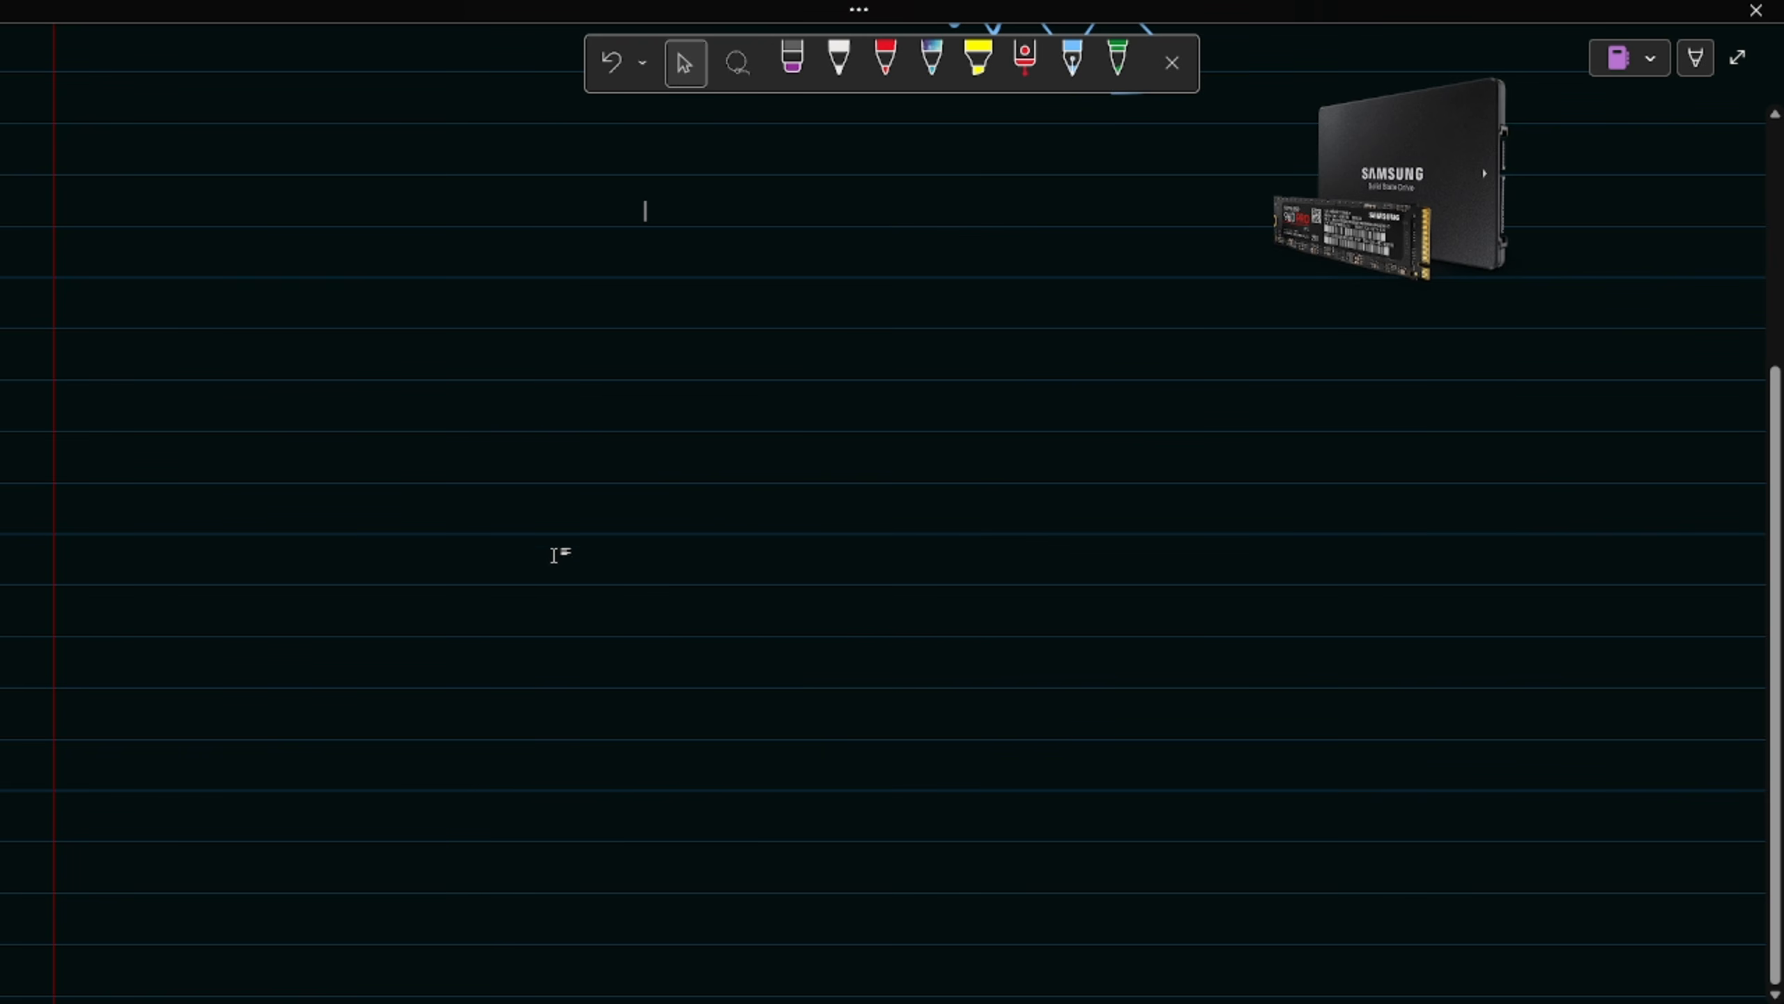
{"action": "scroll", "coordinate": [554, 556], "scroll_direction": "down", "scroll_amount": 3}
{"action": "scroll", "coordinate": [562, 559], "scroll_direction": "right", "scroll_amount": 5}
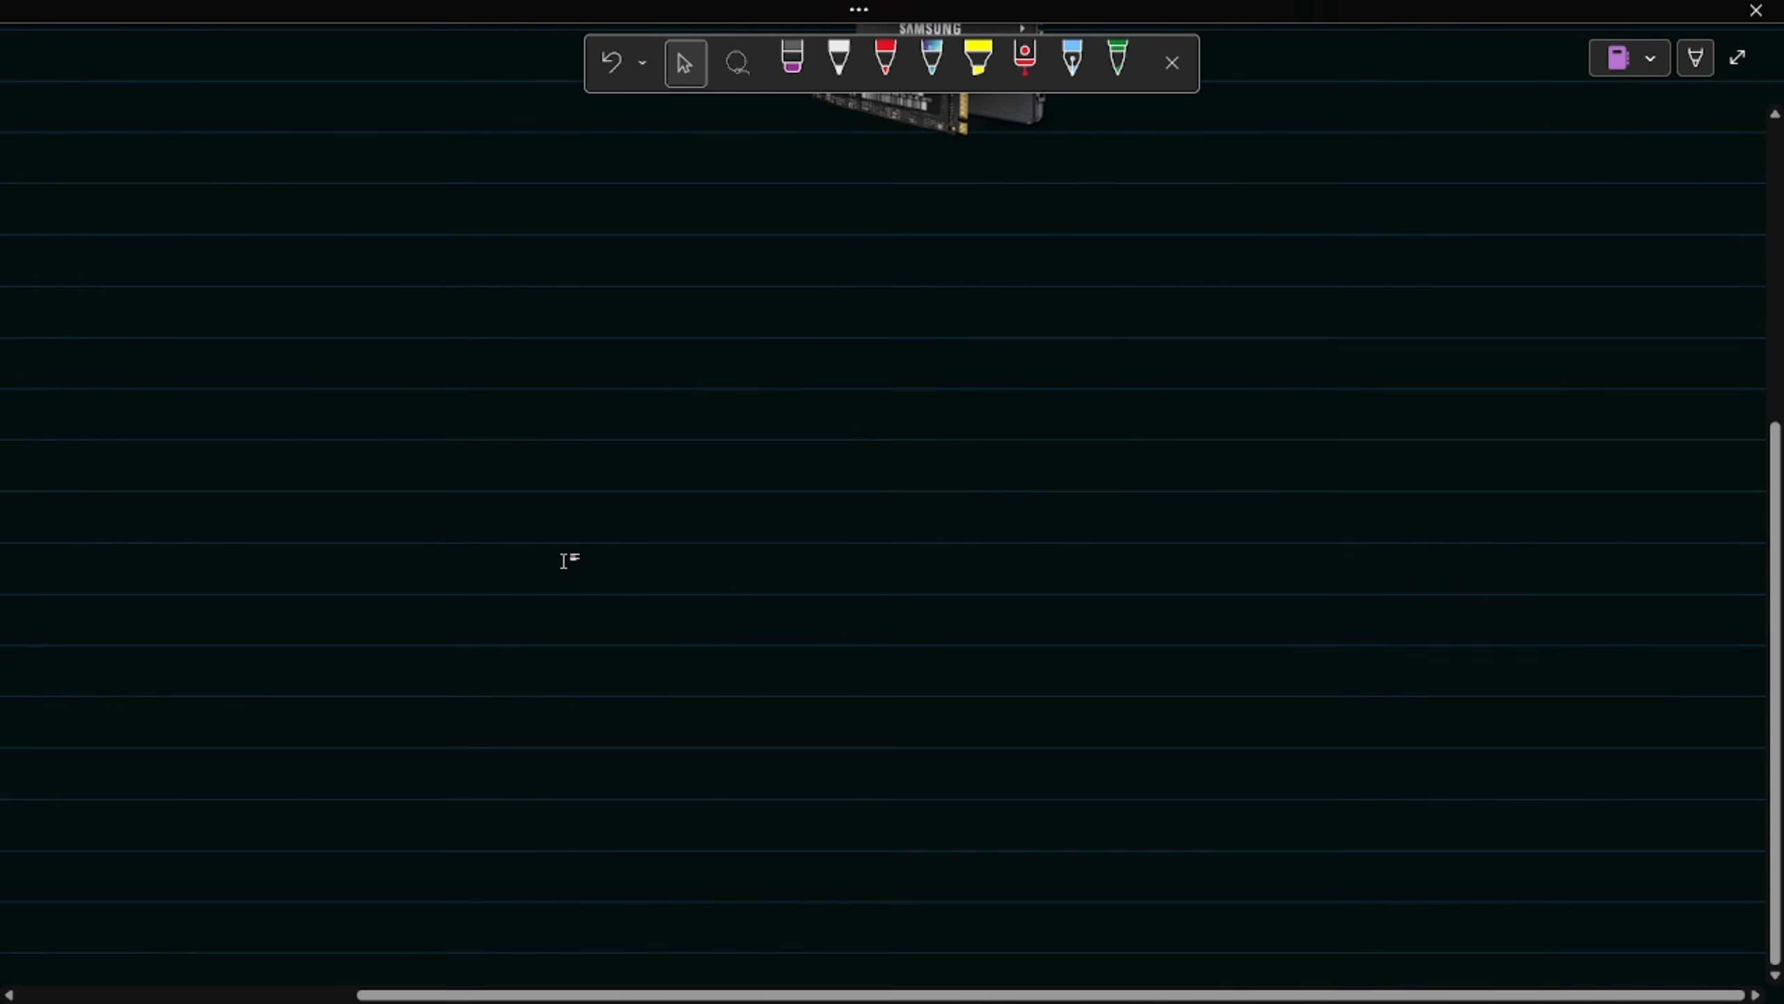
{"action": "scroll", "coordinate": [1306, 545], "scroll_direction": "left", "scroll_amount": 5}
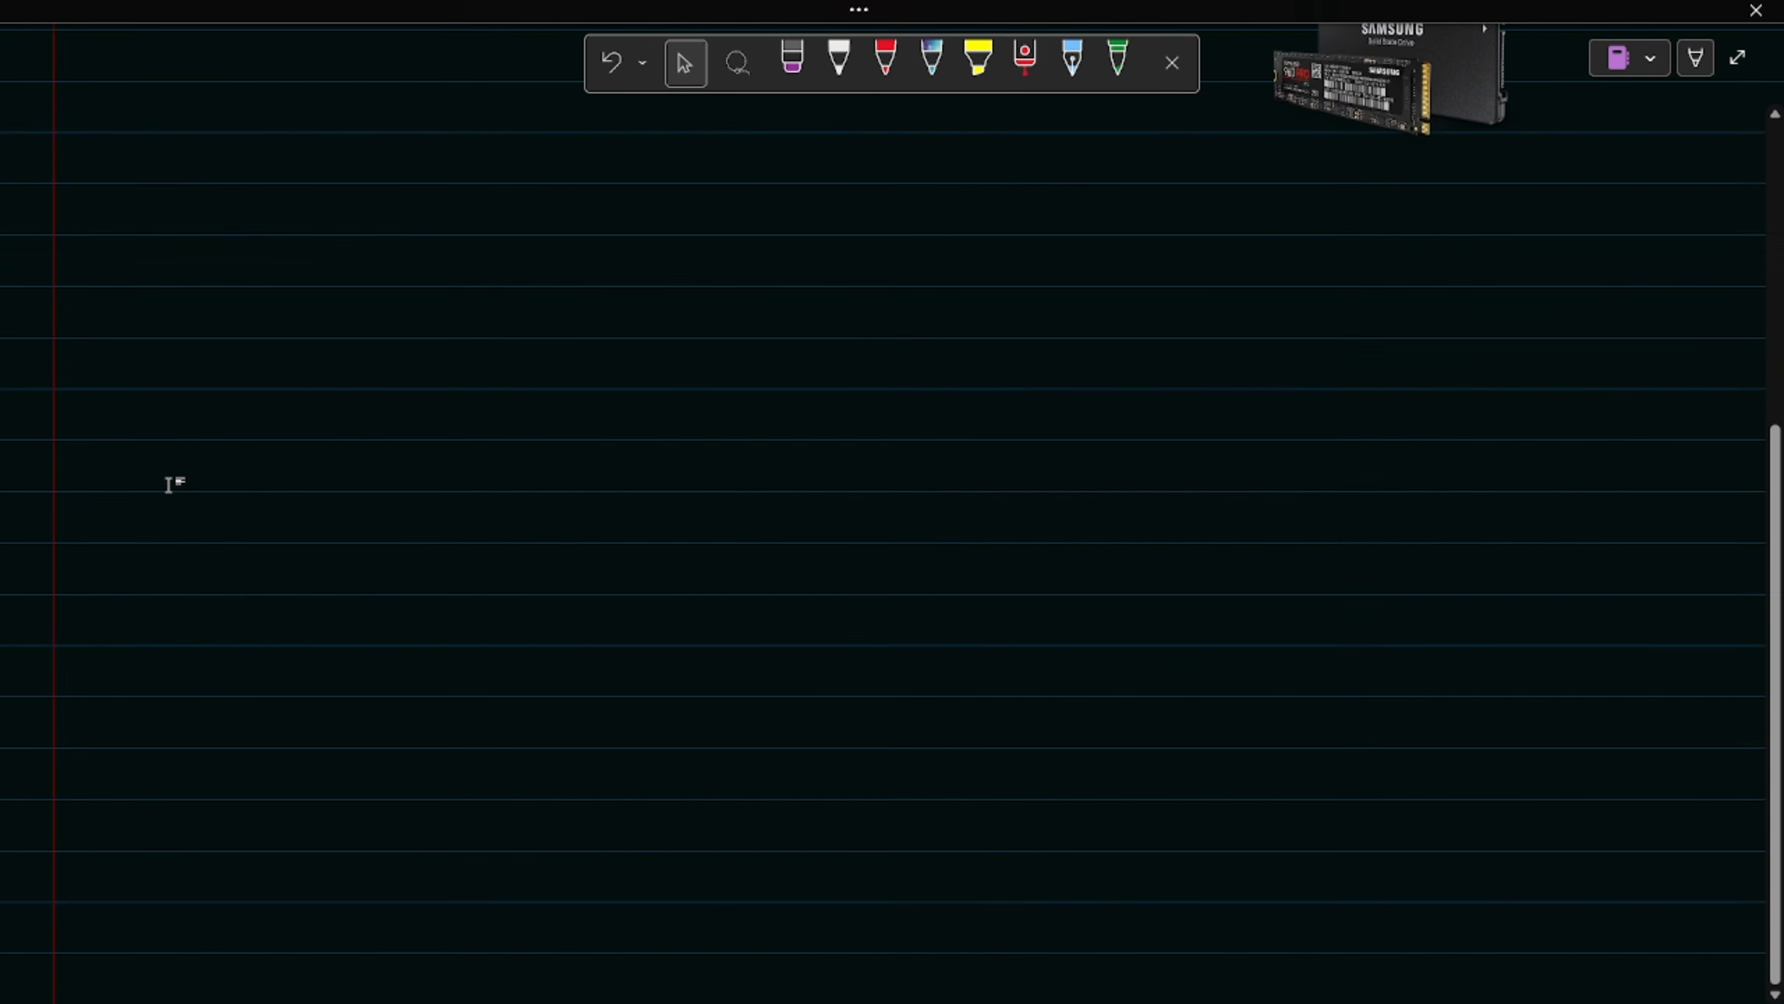
{"action": "scroll", "coordinate": [546, 537], "scroll_direction": "up", "scroll_amount": 12}
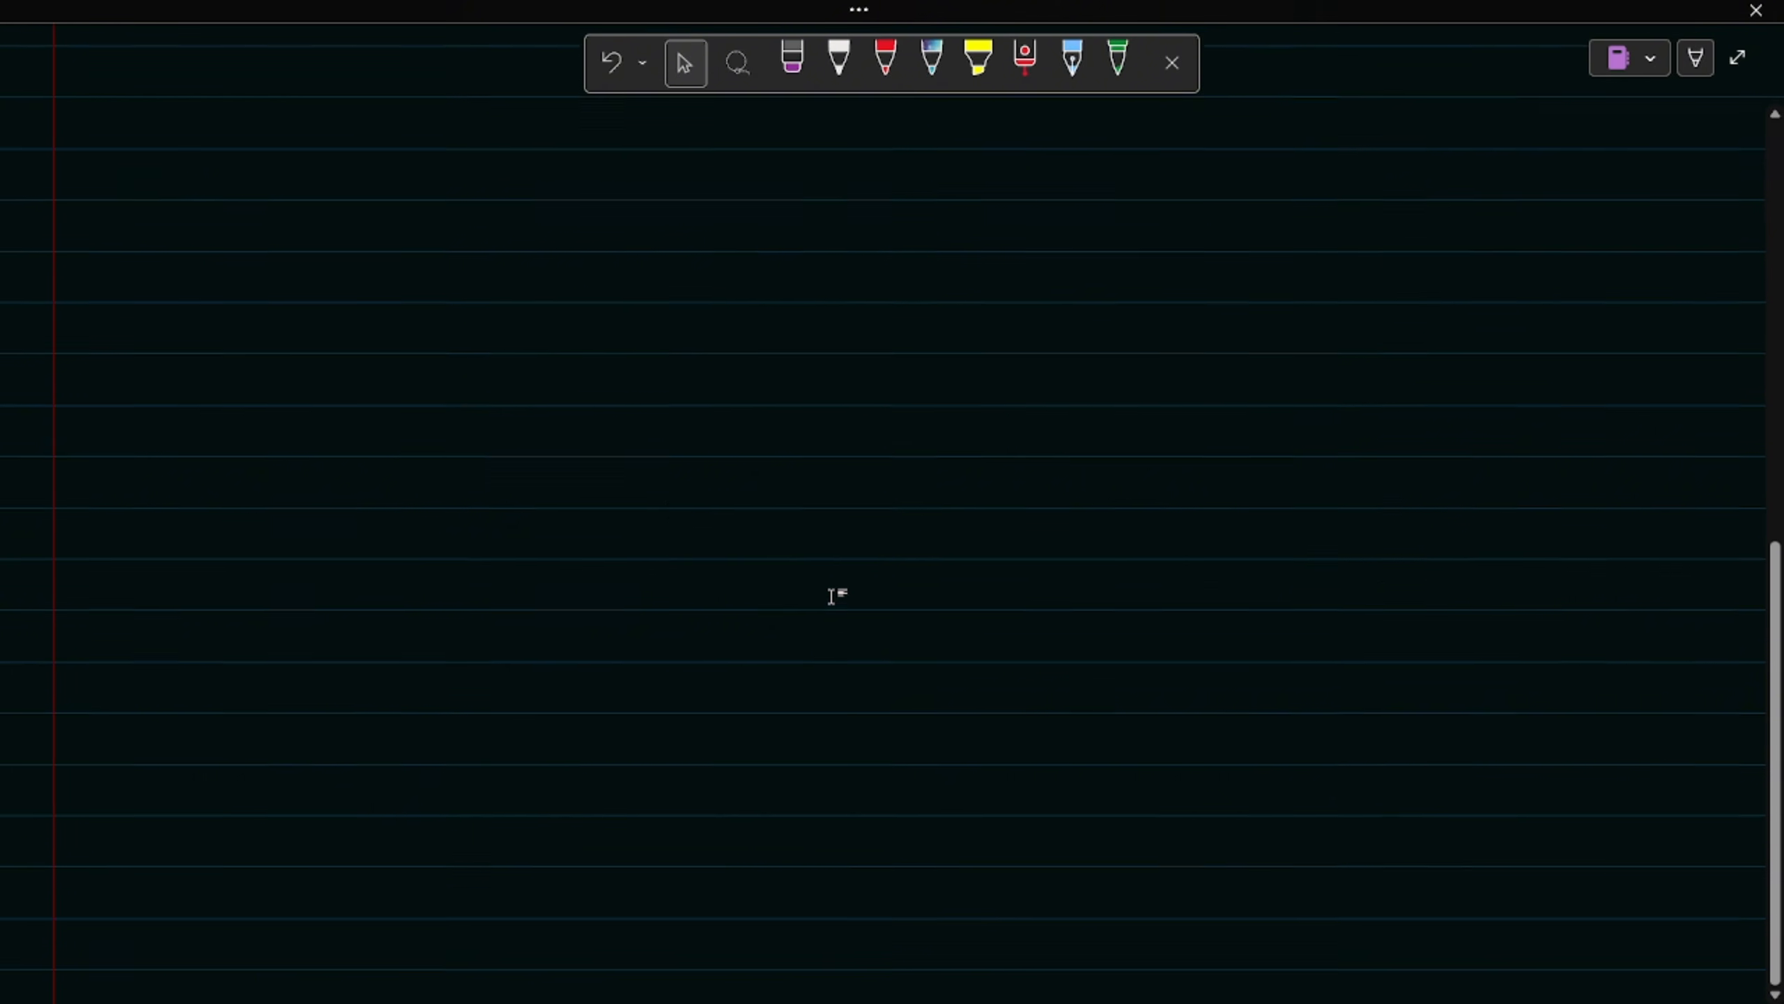
{"action": "scroll", "coordinate": [822, 596], "scroll_direction": "down", "scroll_amount": 1}
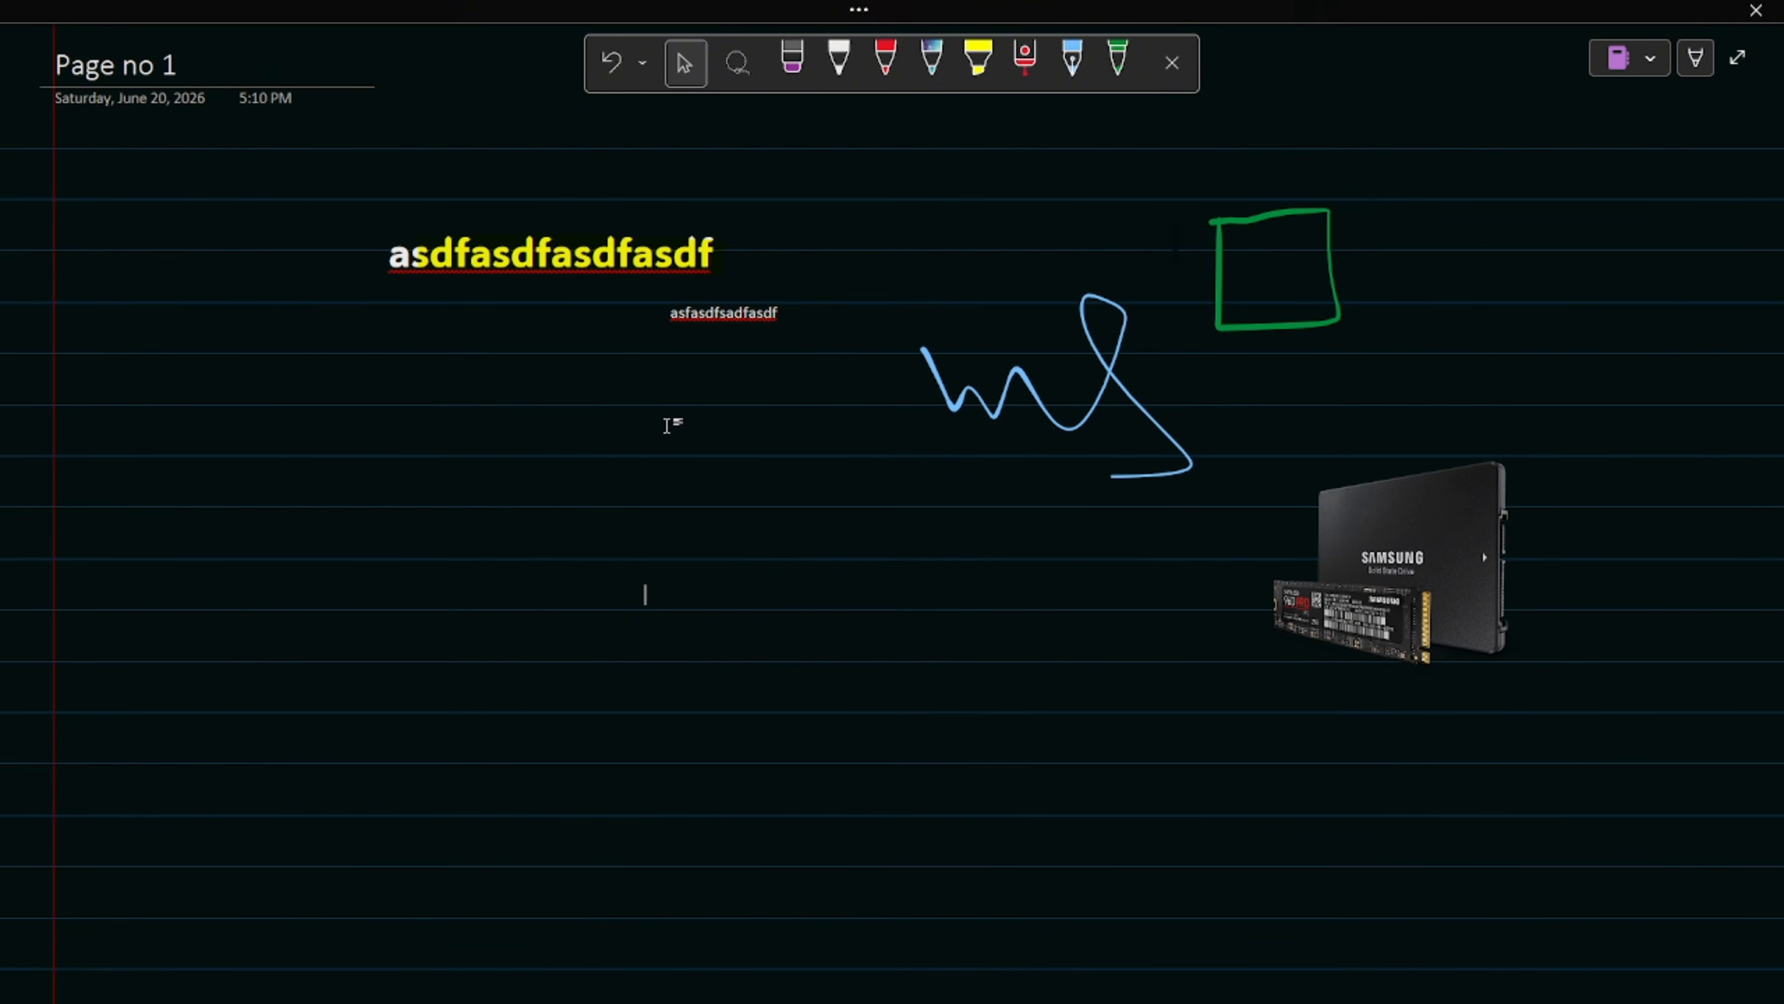
{"action": "scroll", "coordinate": [667, 425], "scroll_direction": "down", "scroll_amount": 2}
{"action": "scroll", "coordinate": [641, 451], "scroll_direction": "up", "scroll_amount": 2}
{"action": "scroll", "coordinate": [641, 450], "scroll_direction": "down", "scroll_amount": 4}
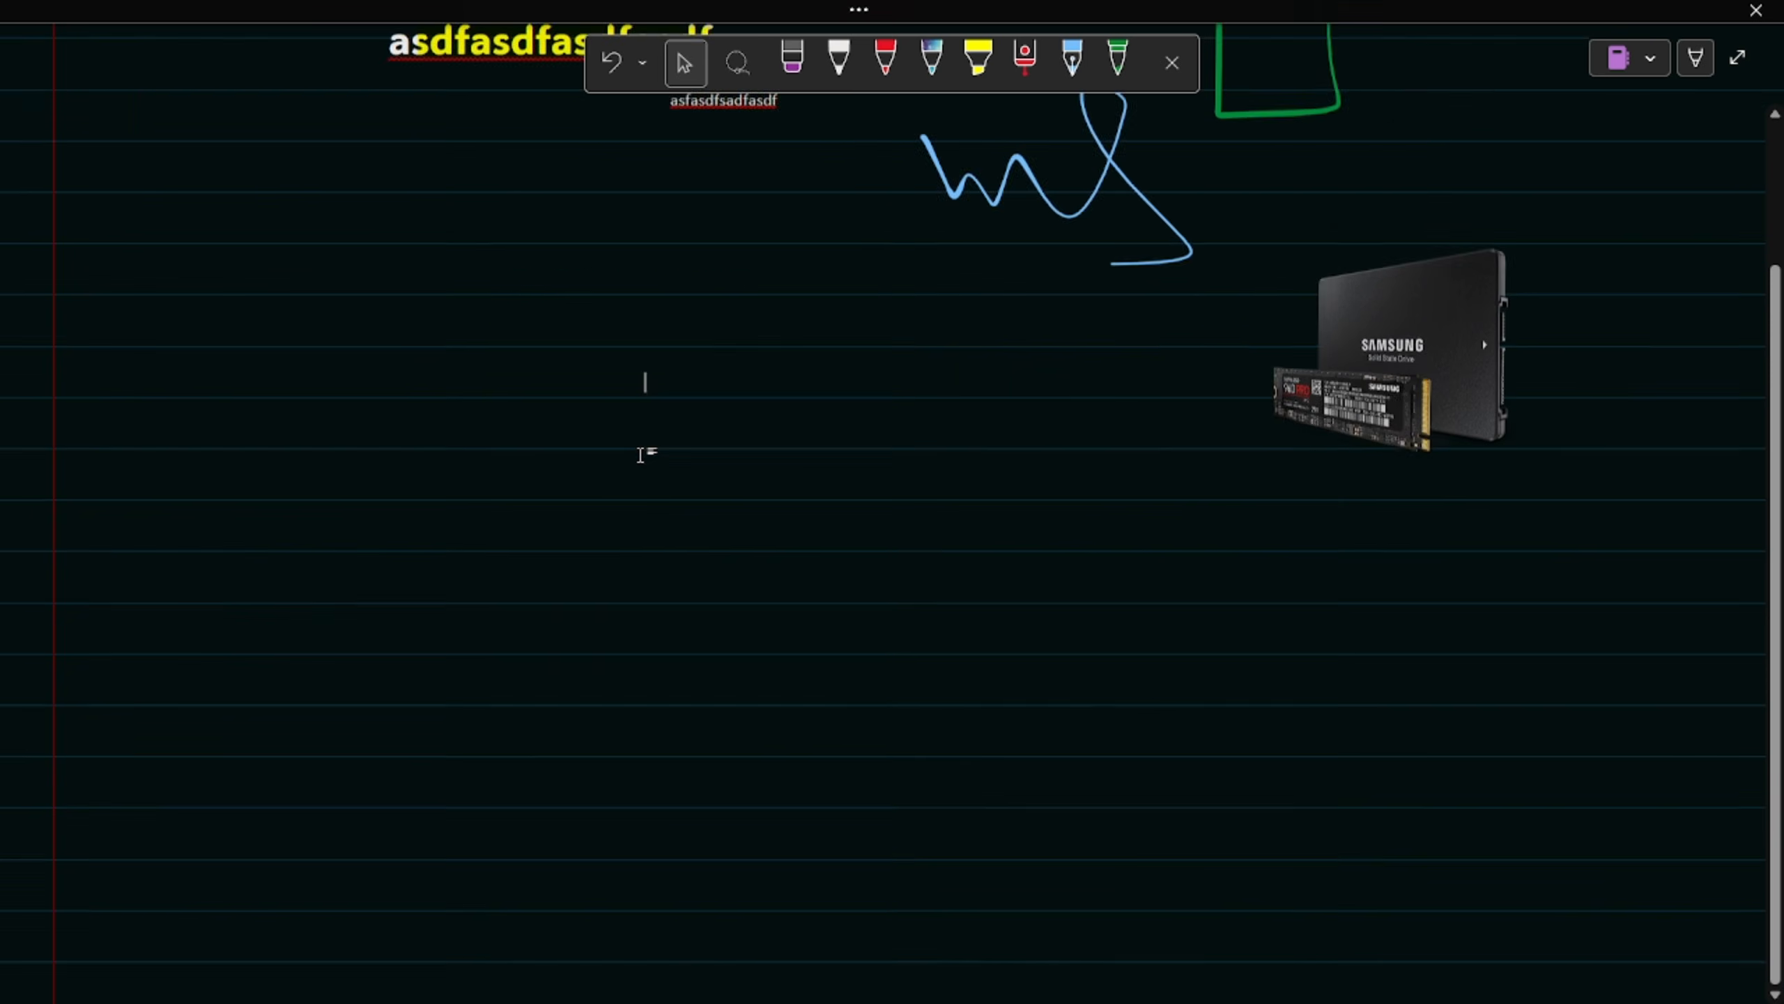
{"action": "scroll", "coordinate": [641, 454], "scroll_direction": "down", "scroll_amount": 5}
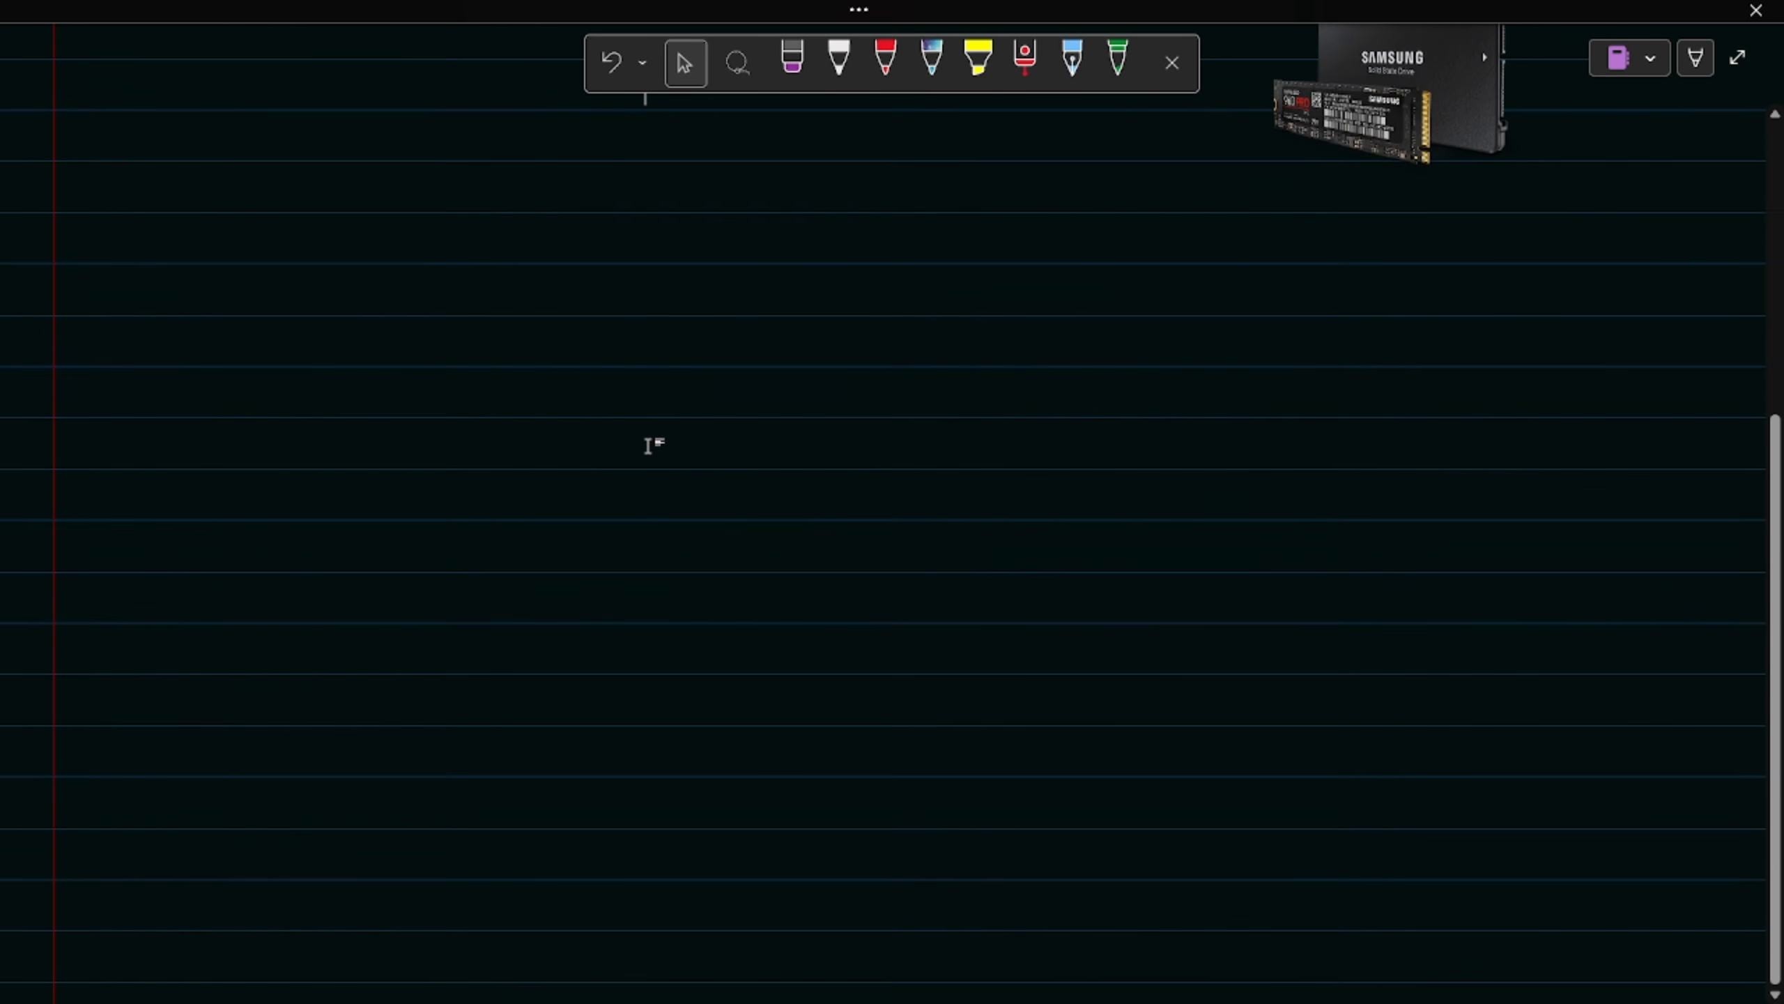
{"action": "scroll", "coordinate": [648, 445], "scroll_direction": "down", "scroll_amount": 5}
{"action": "scroll", "coordinate": [647, 445], "scroll_direction": "right", "scroll_amount": 3}
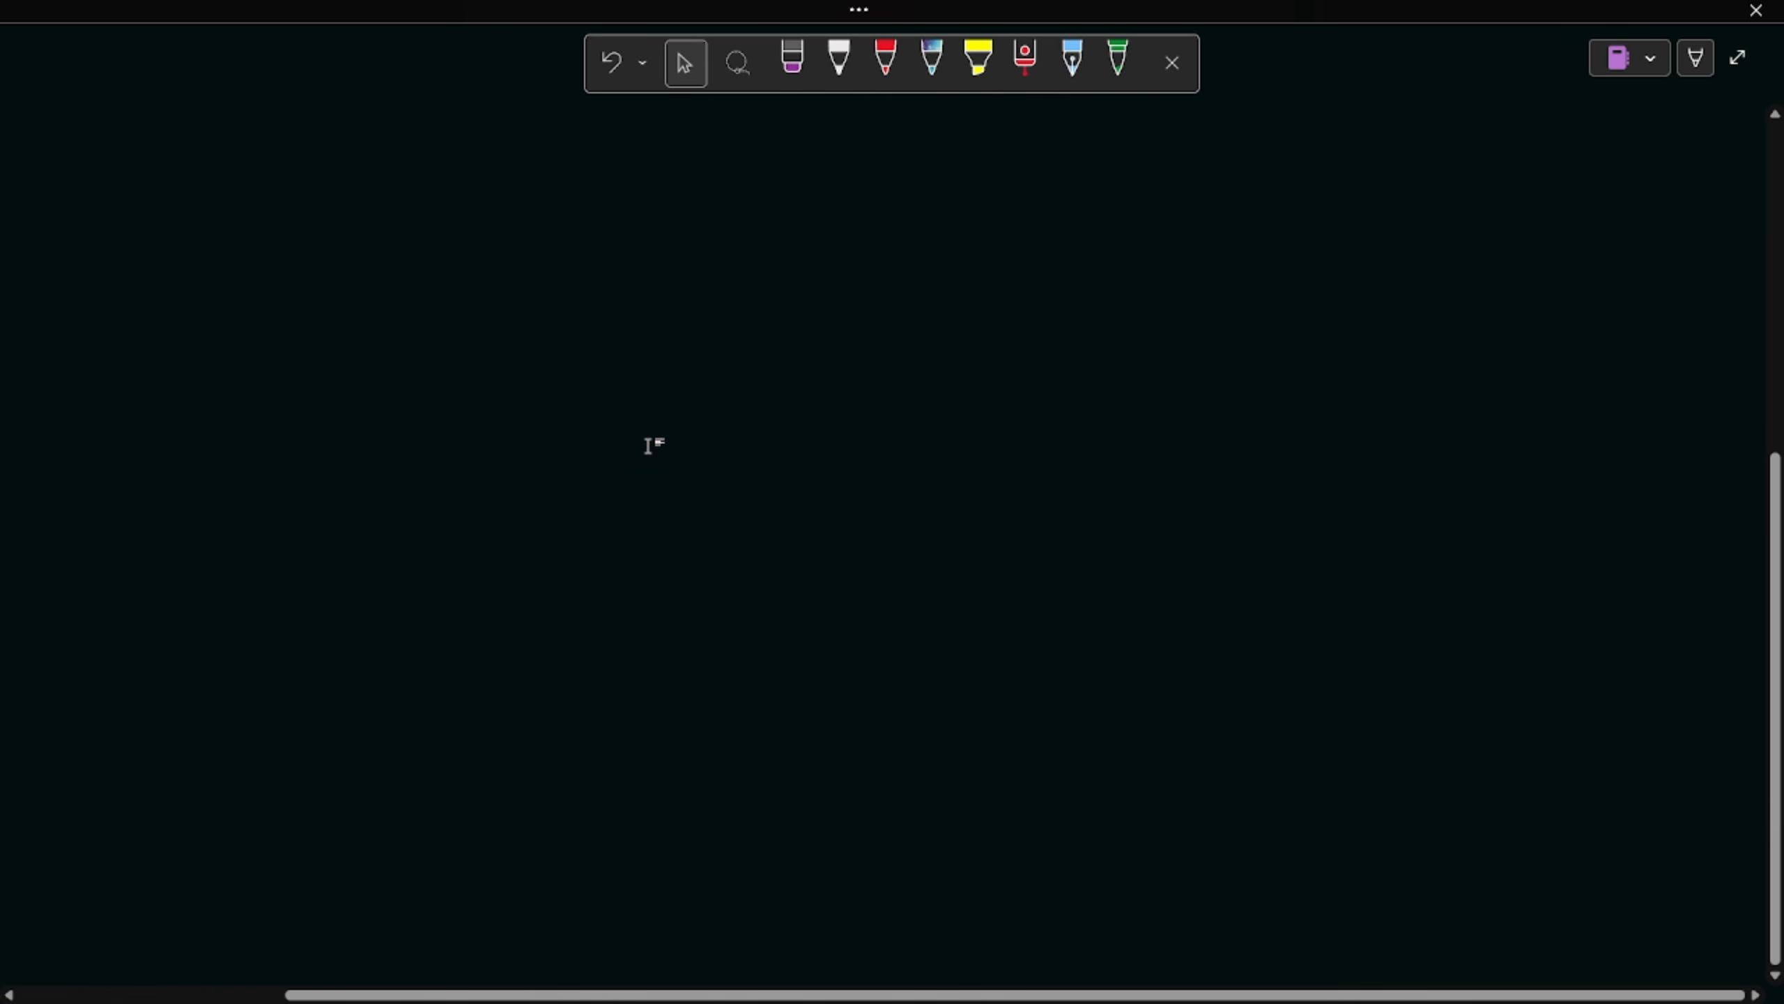
{"action": "scroll", "coordinate": [653, 445], "scroll_direction": "up", "scroll_amount": 12}
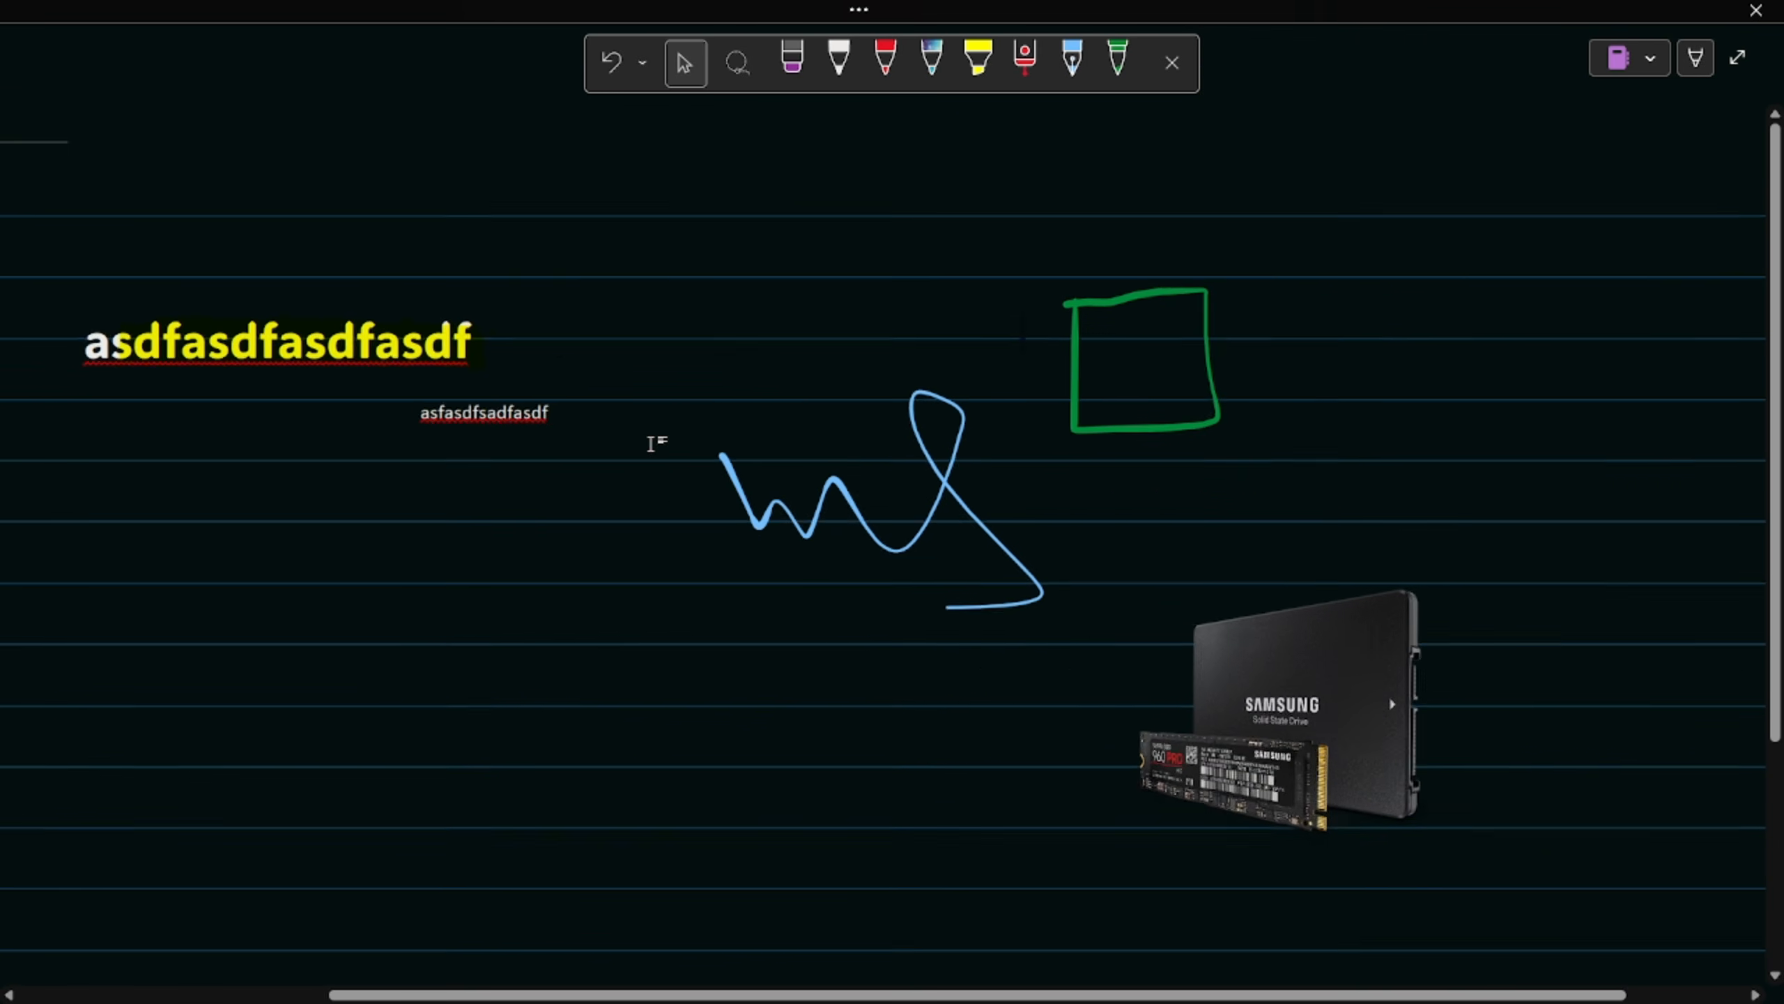
{"action": "scroll", "coordinate": [653, 444], "scroll_direction": "down", "scroll_amount": 2}
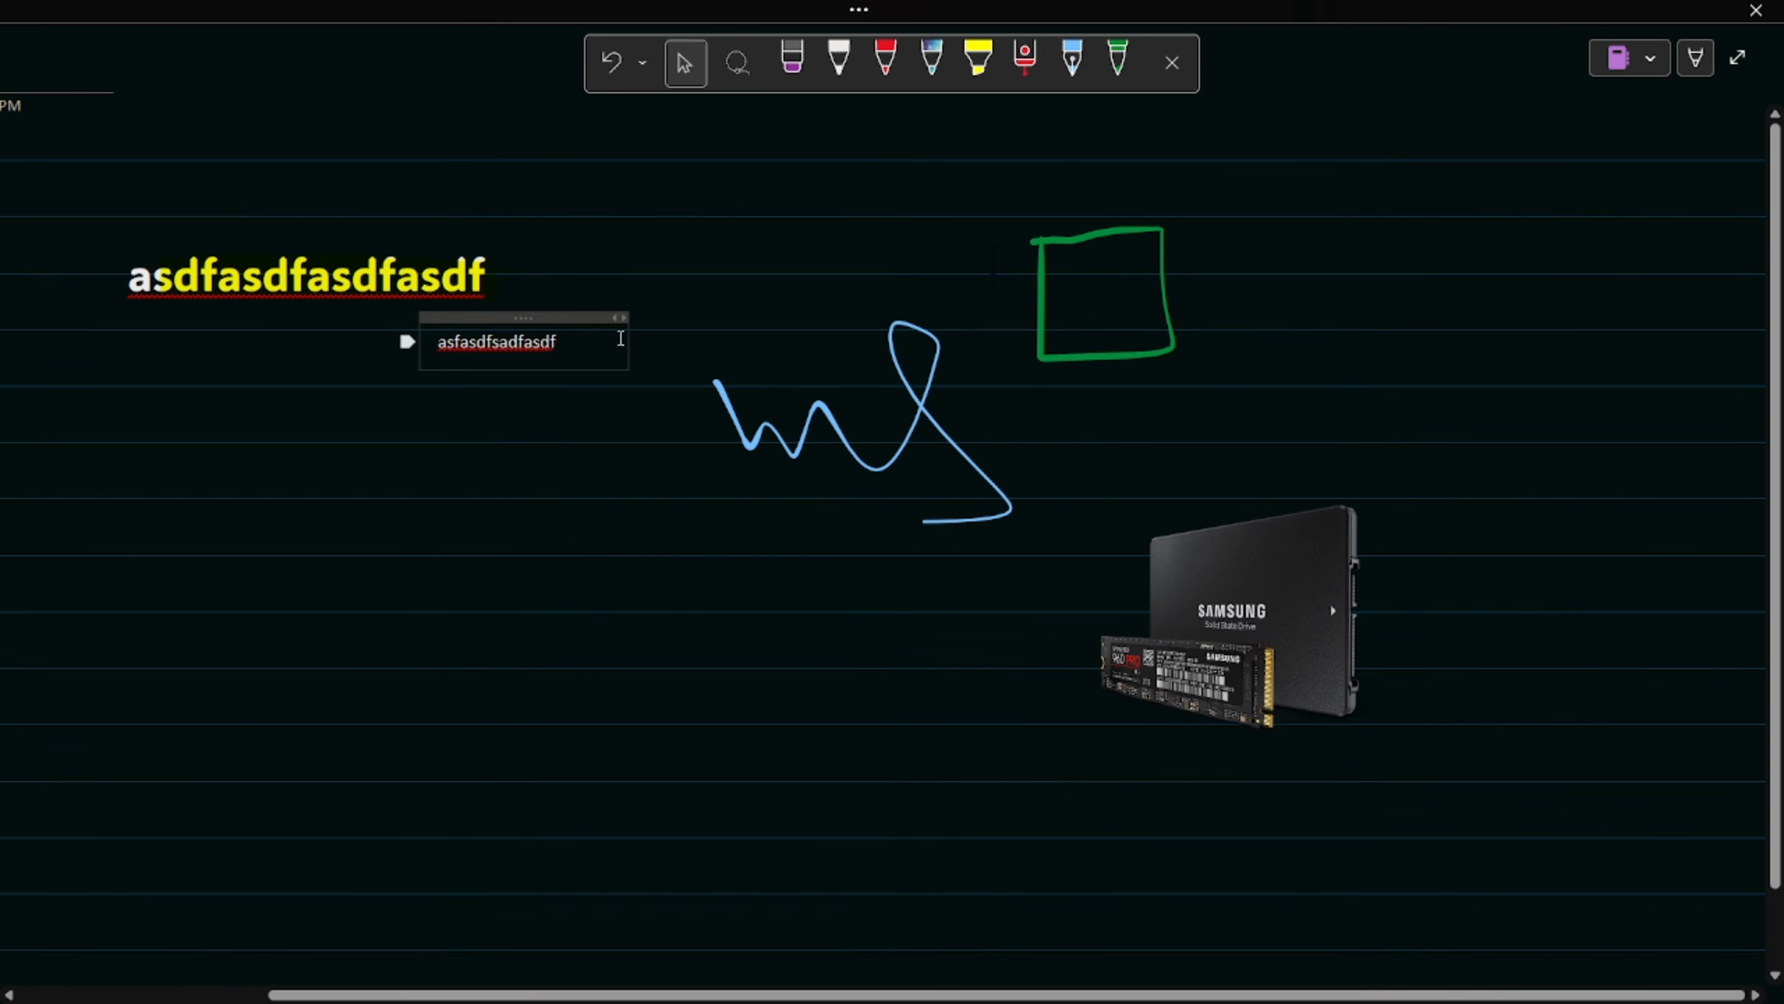
- Select and release the small note, and move the blue scribble and green square together slightly up and to the right
{"action": "left_click", "coordinate": [526, 320]}
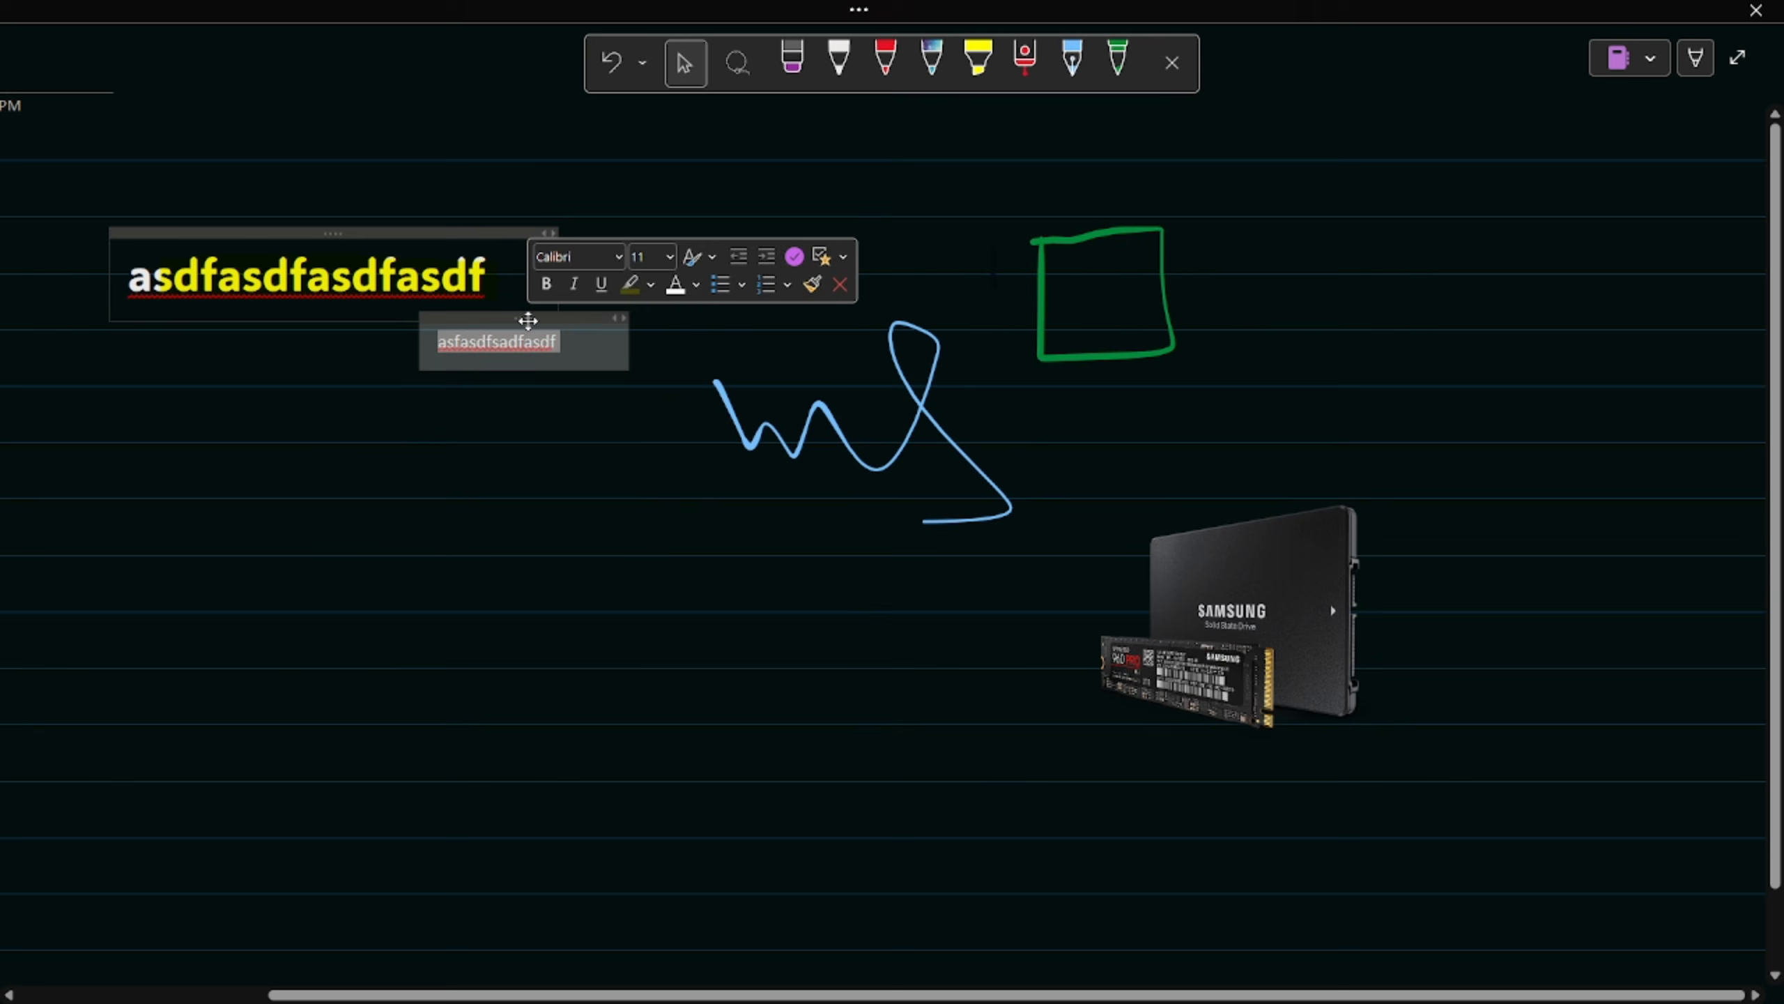
{"action": "left_click", "coordinate": [644, 488]}
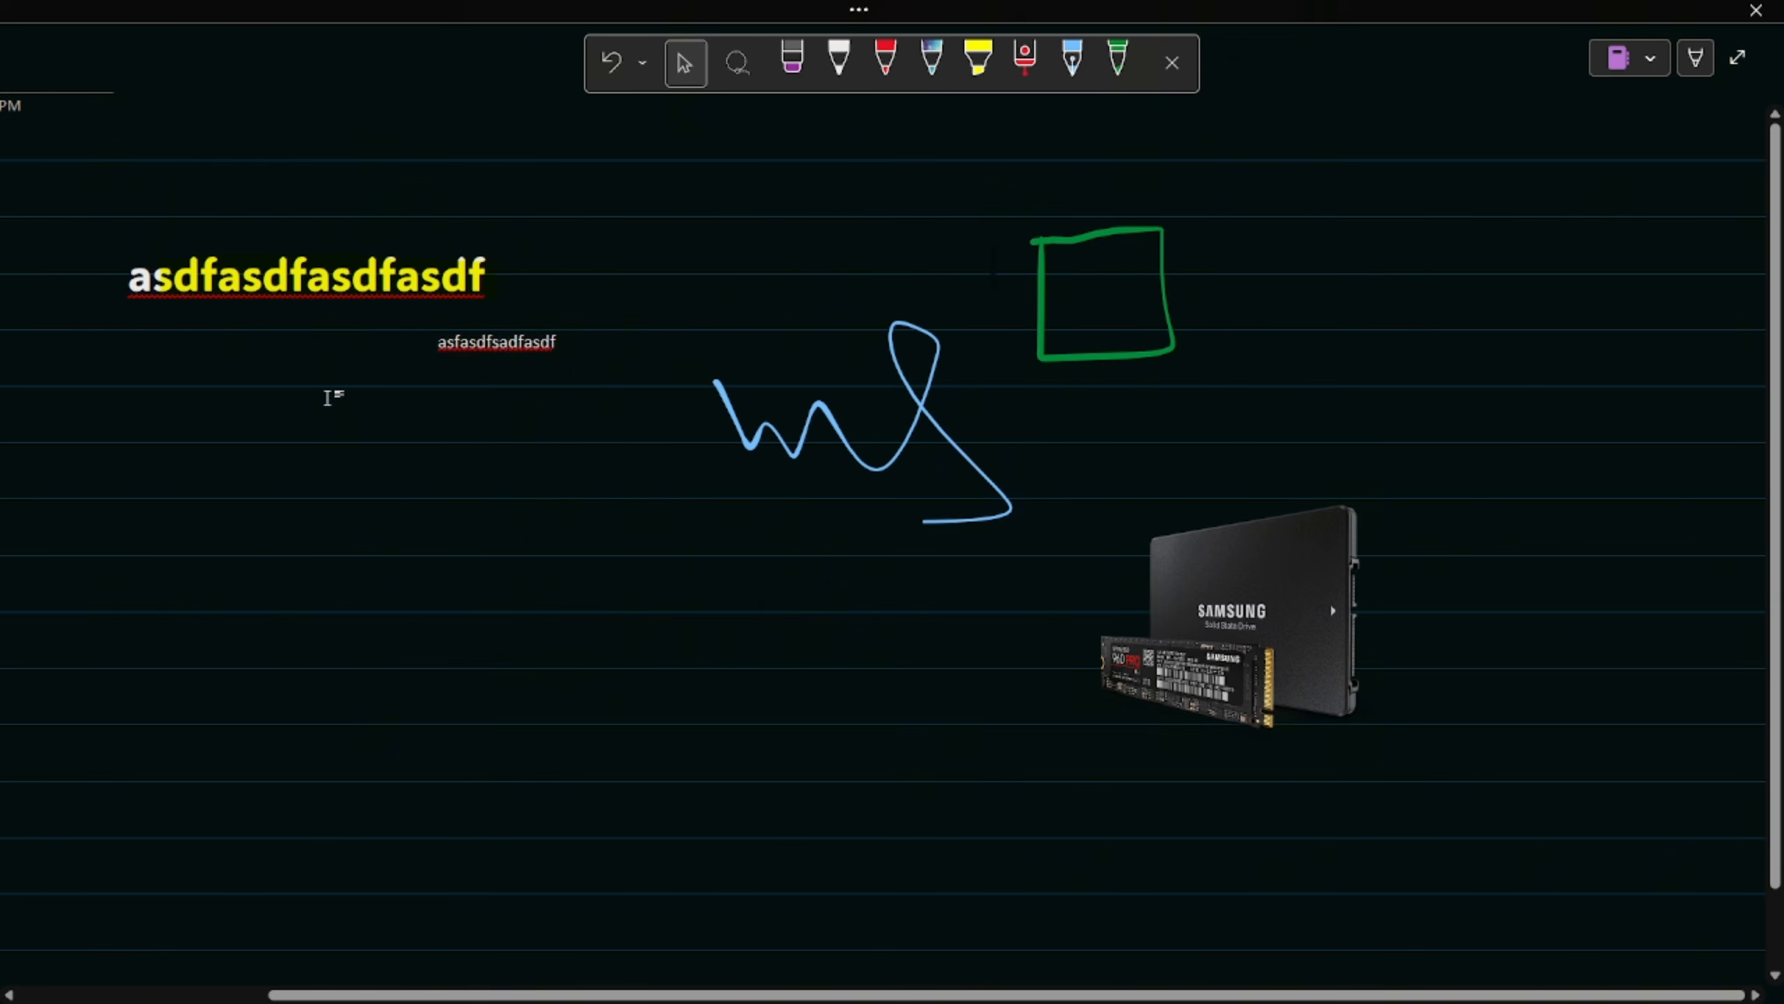
{"action": "left_click", "coordinate": [841, 432]}
{"action": "left_click_drag", "start_coordinate": [839, 436], "coordinate": [875, 403]}
{"action": "left_click", "coordinate": [411, 256]}
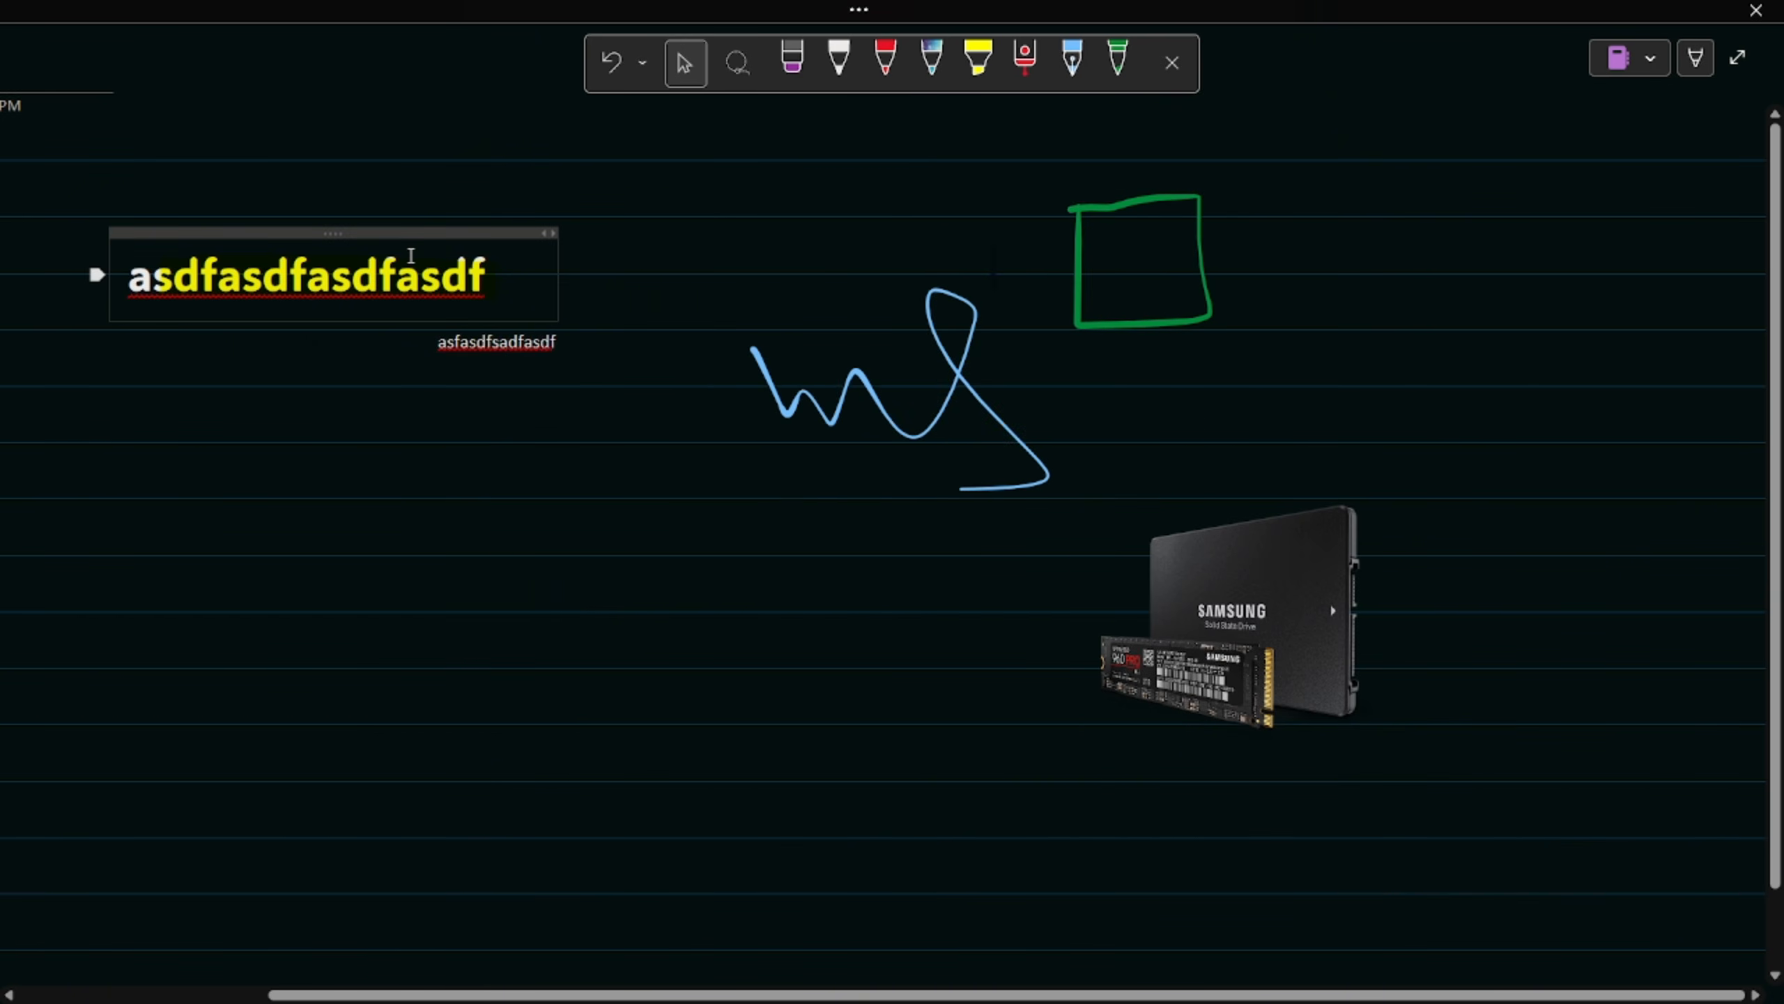
- Move the SSD picture up and slightly right, closer to the green square
{"action": "left_click", "coordinate": [1227, 618]}
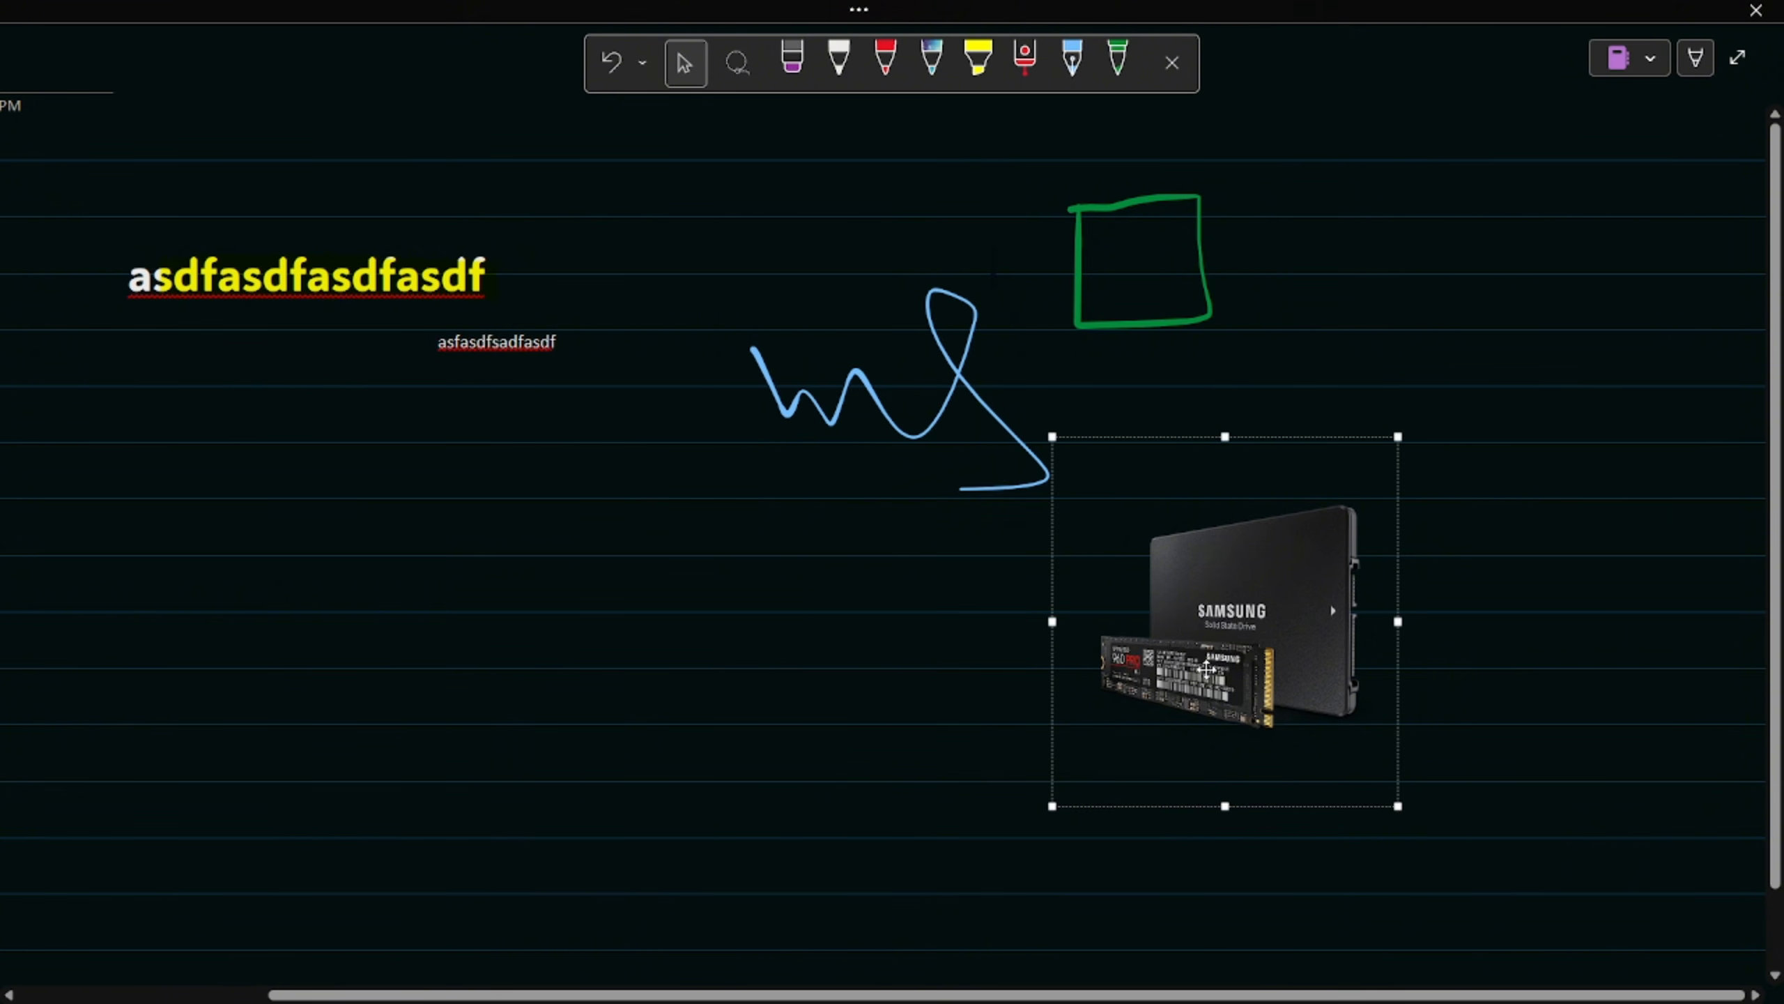
{"action": "left_click_drag", "start_coordinate": [1207, 669], "coordinate": [1262, 528]}
{"action": "left_click", "coordinate": [828, 632]}
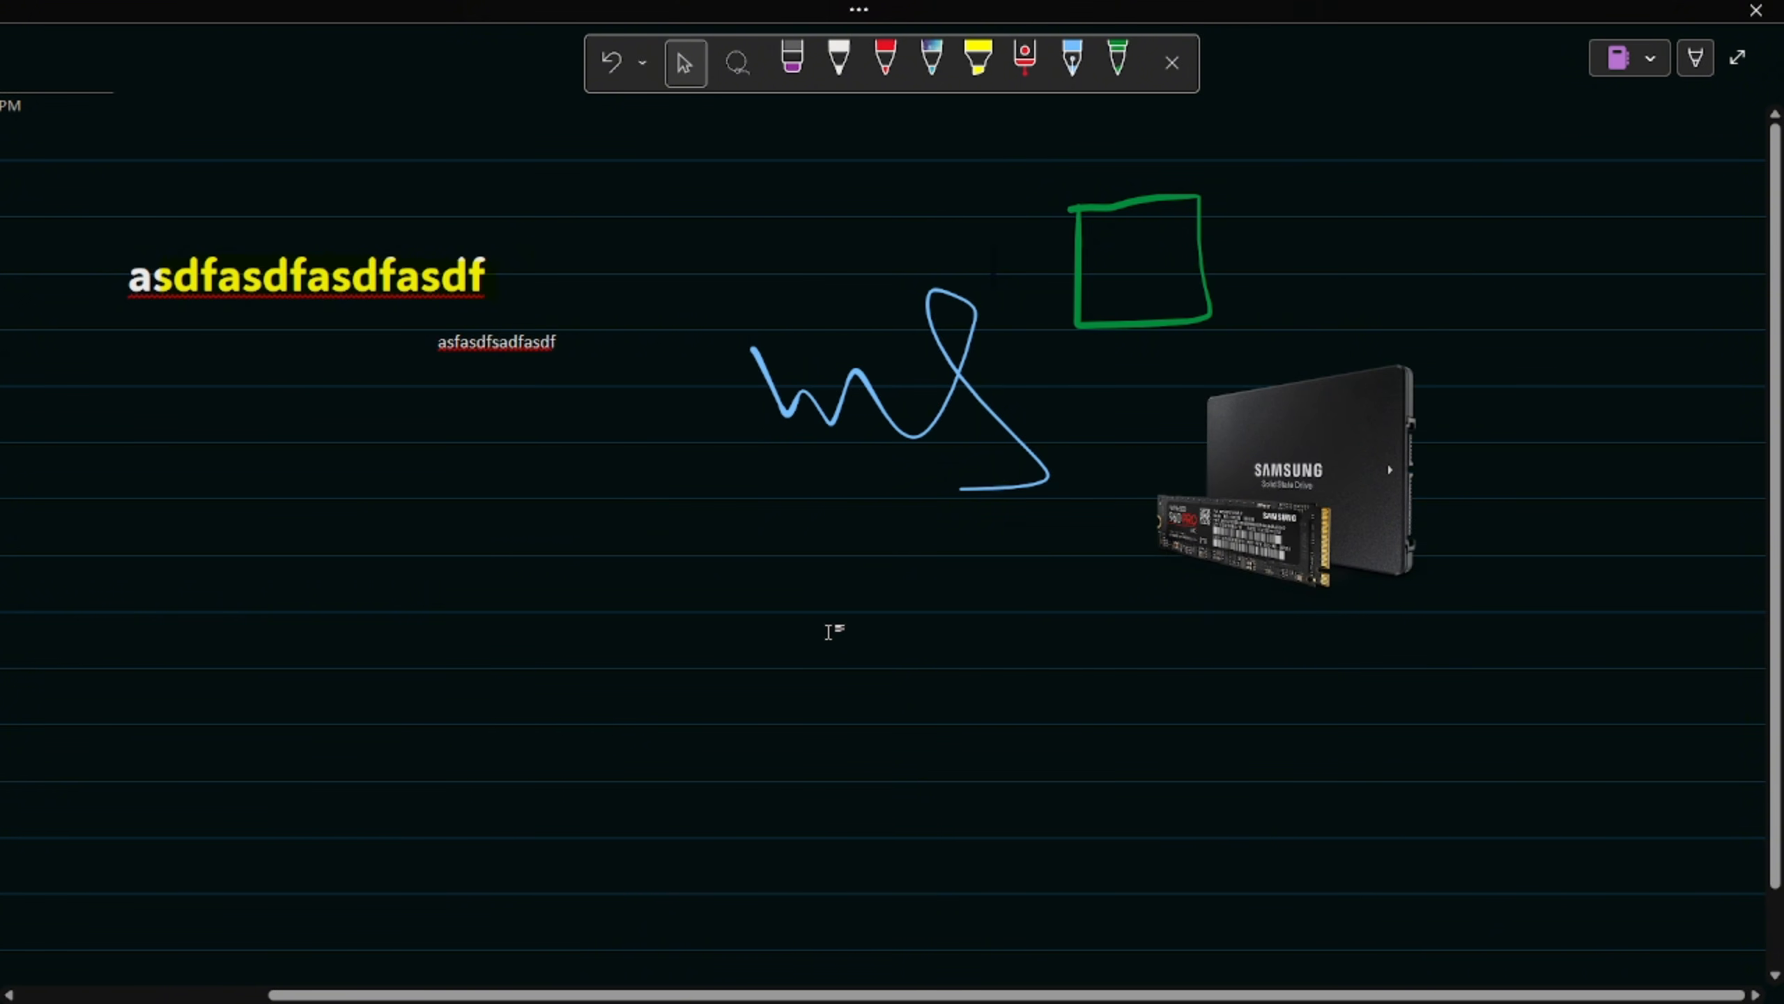
- Select the SSD picture, the blue scribble and the large note in turn, ending with the picture selected
{"action": "left_click", "coordinate": [1194, 525]}
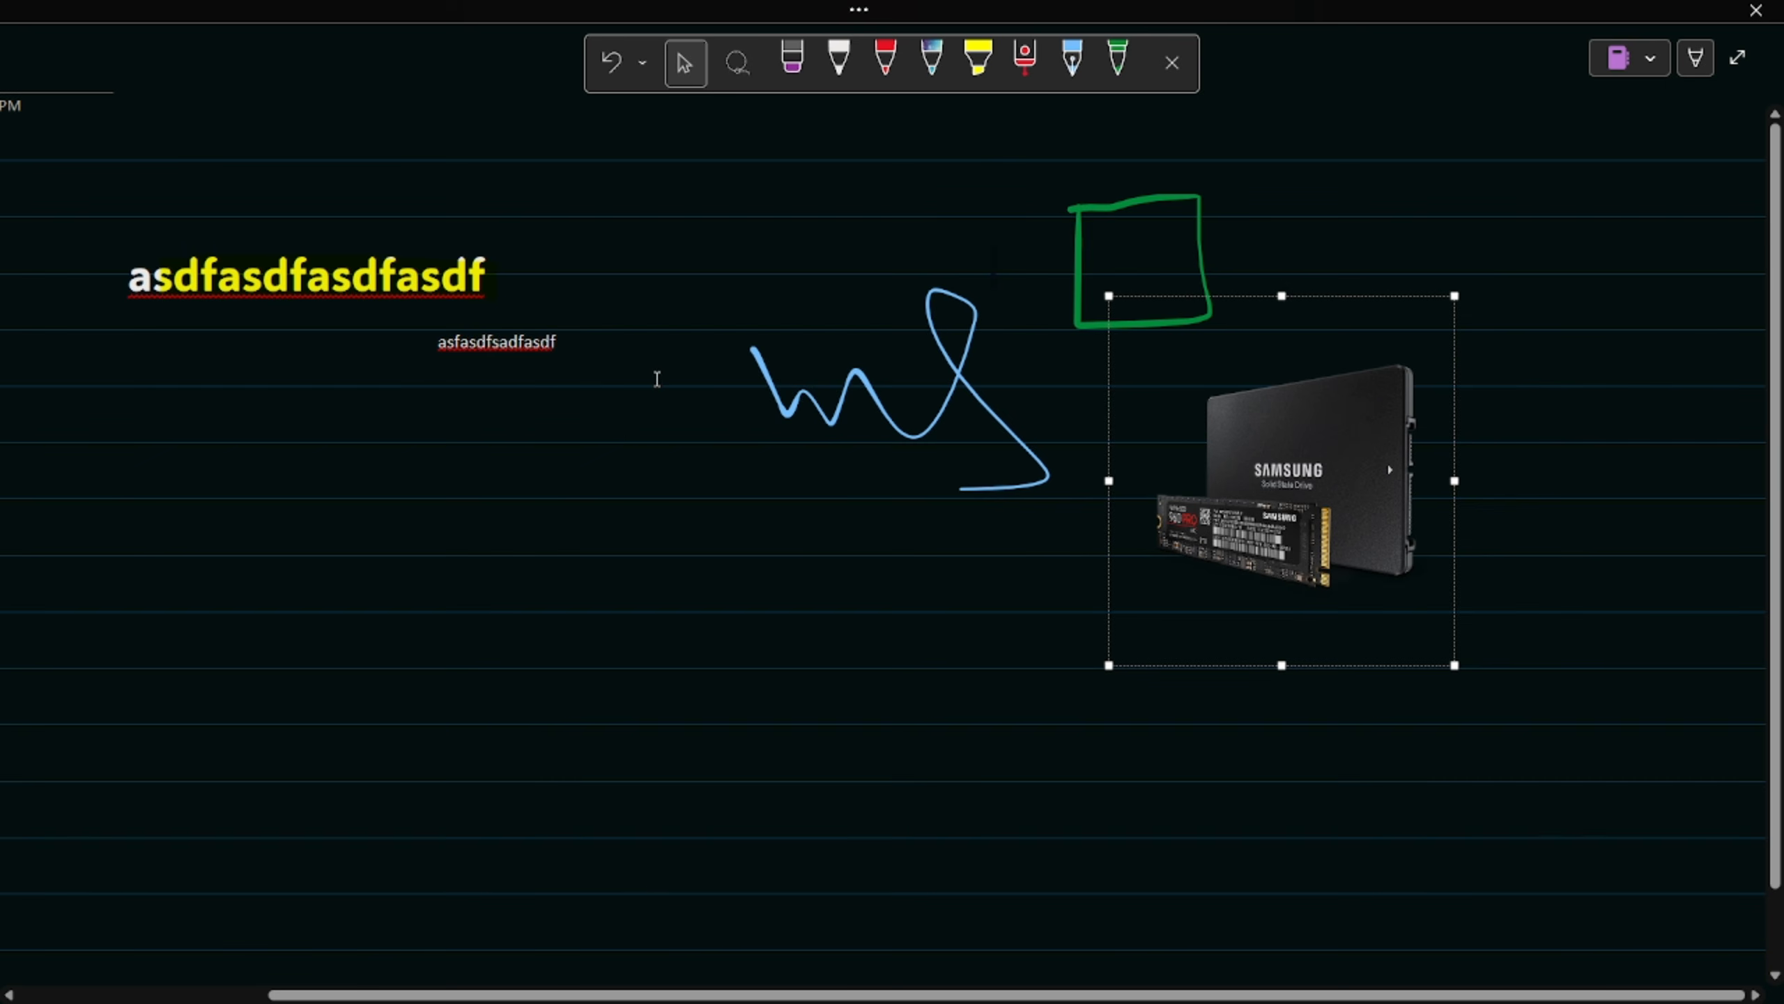
{"action": "left_click", "coordinate": [792, 417]}
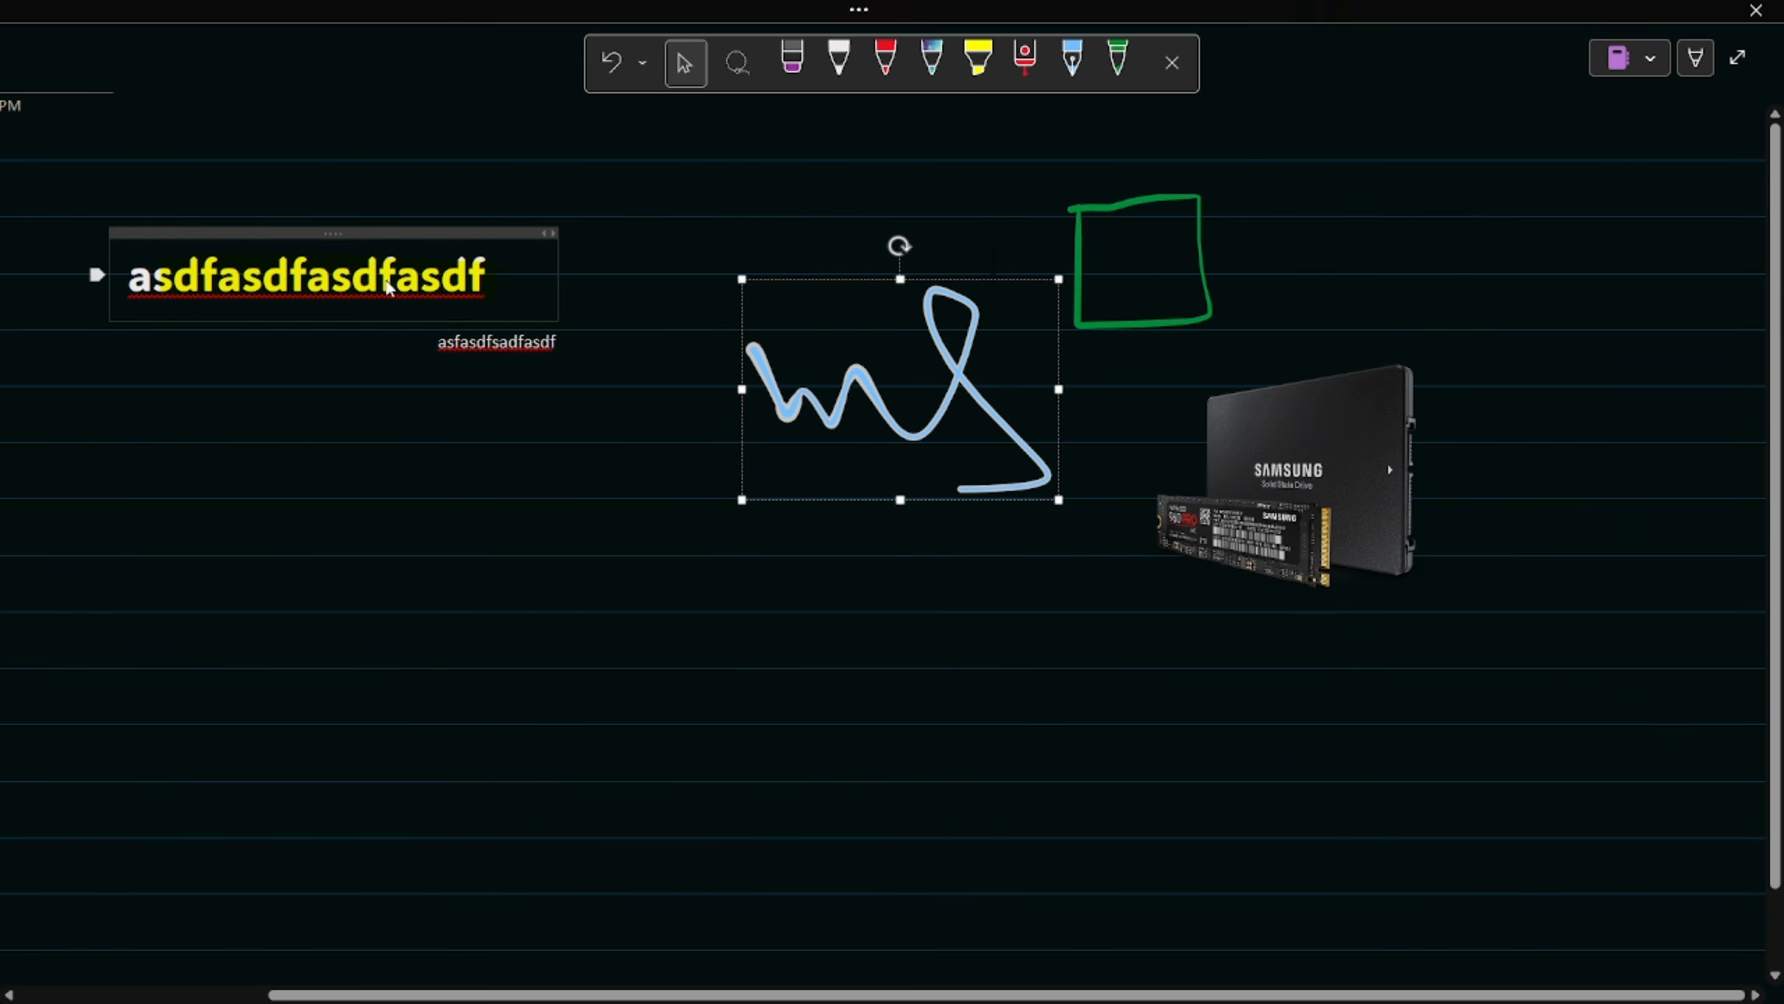
{"action": "left_click", "coordinate": [386, 280]}
{"action": "left_click", "coordinate": [1352, 500]}
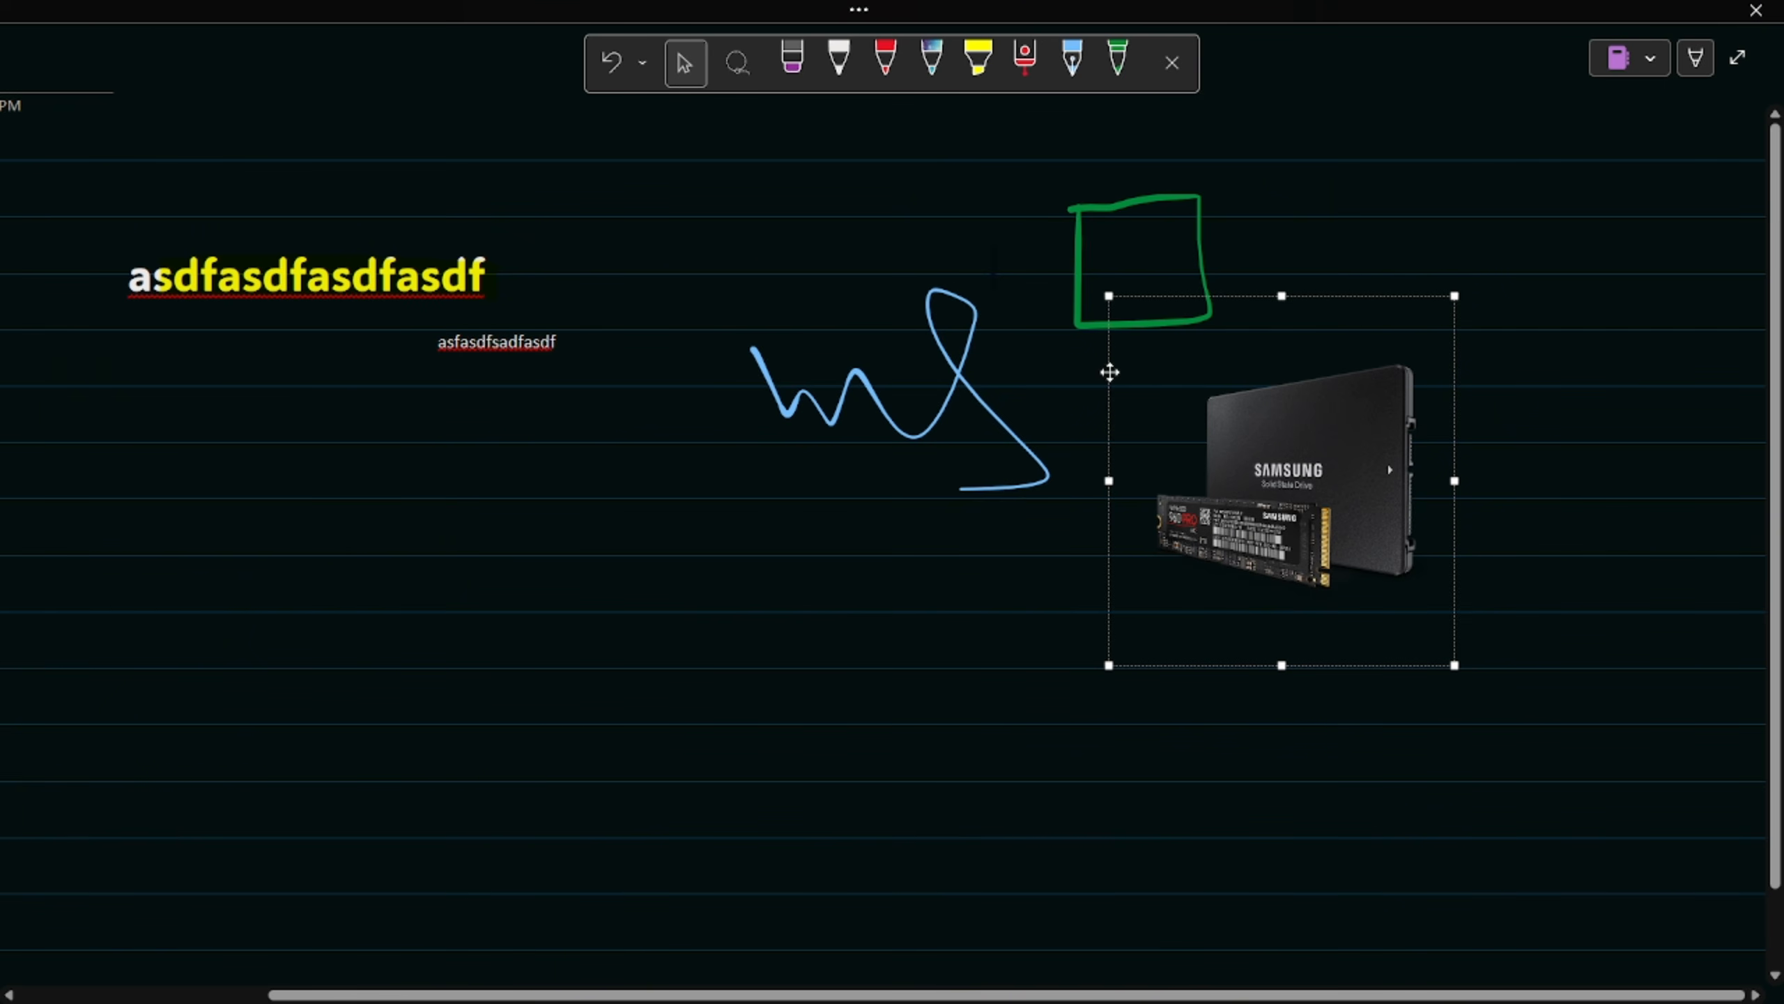
- Select the inner red shapes on the drawing page, check the available Office Theme choices in the account settings, and return to the page
{"action": "scroll", "coordinate": [568, 515], "scroll_direction": "down", "scroll_amount": 2}
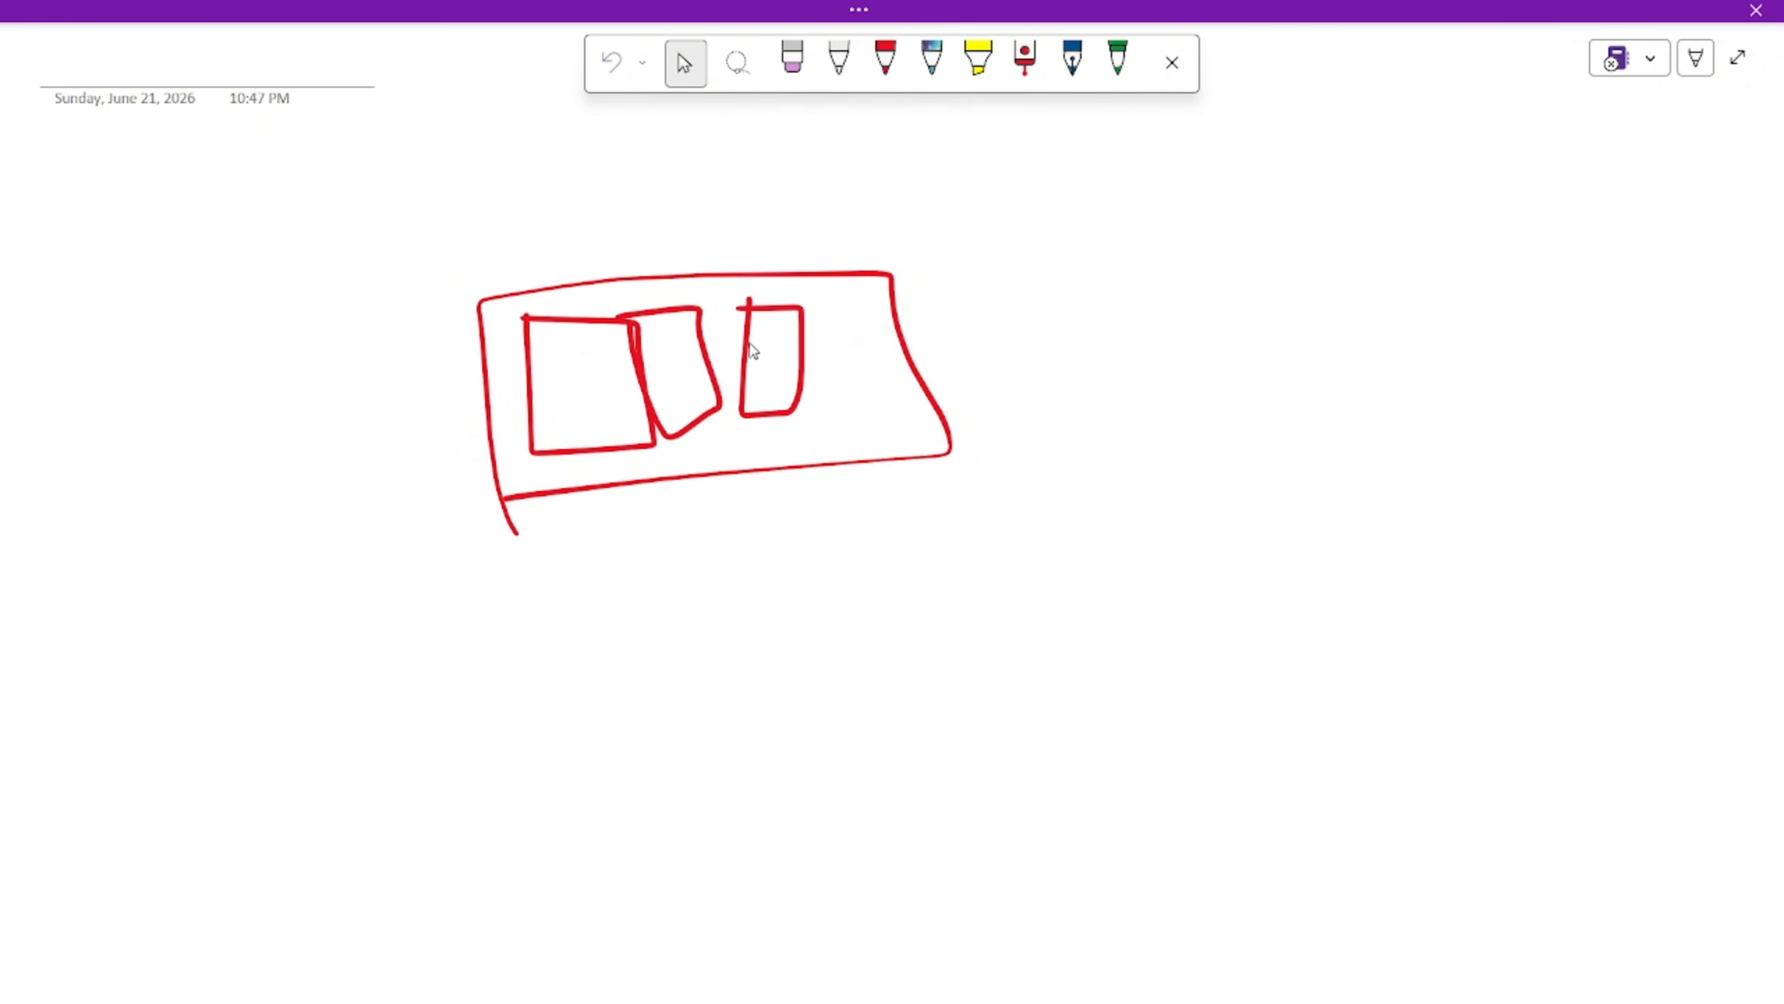
{"action": "left_click", "coordinate": [753, 352]}
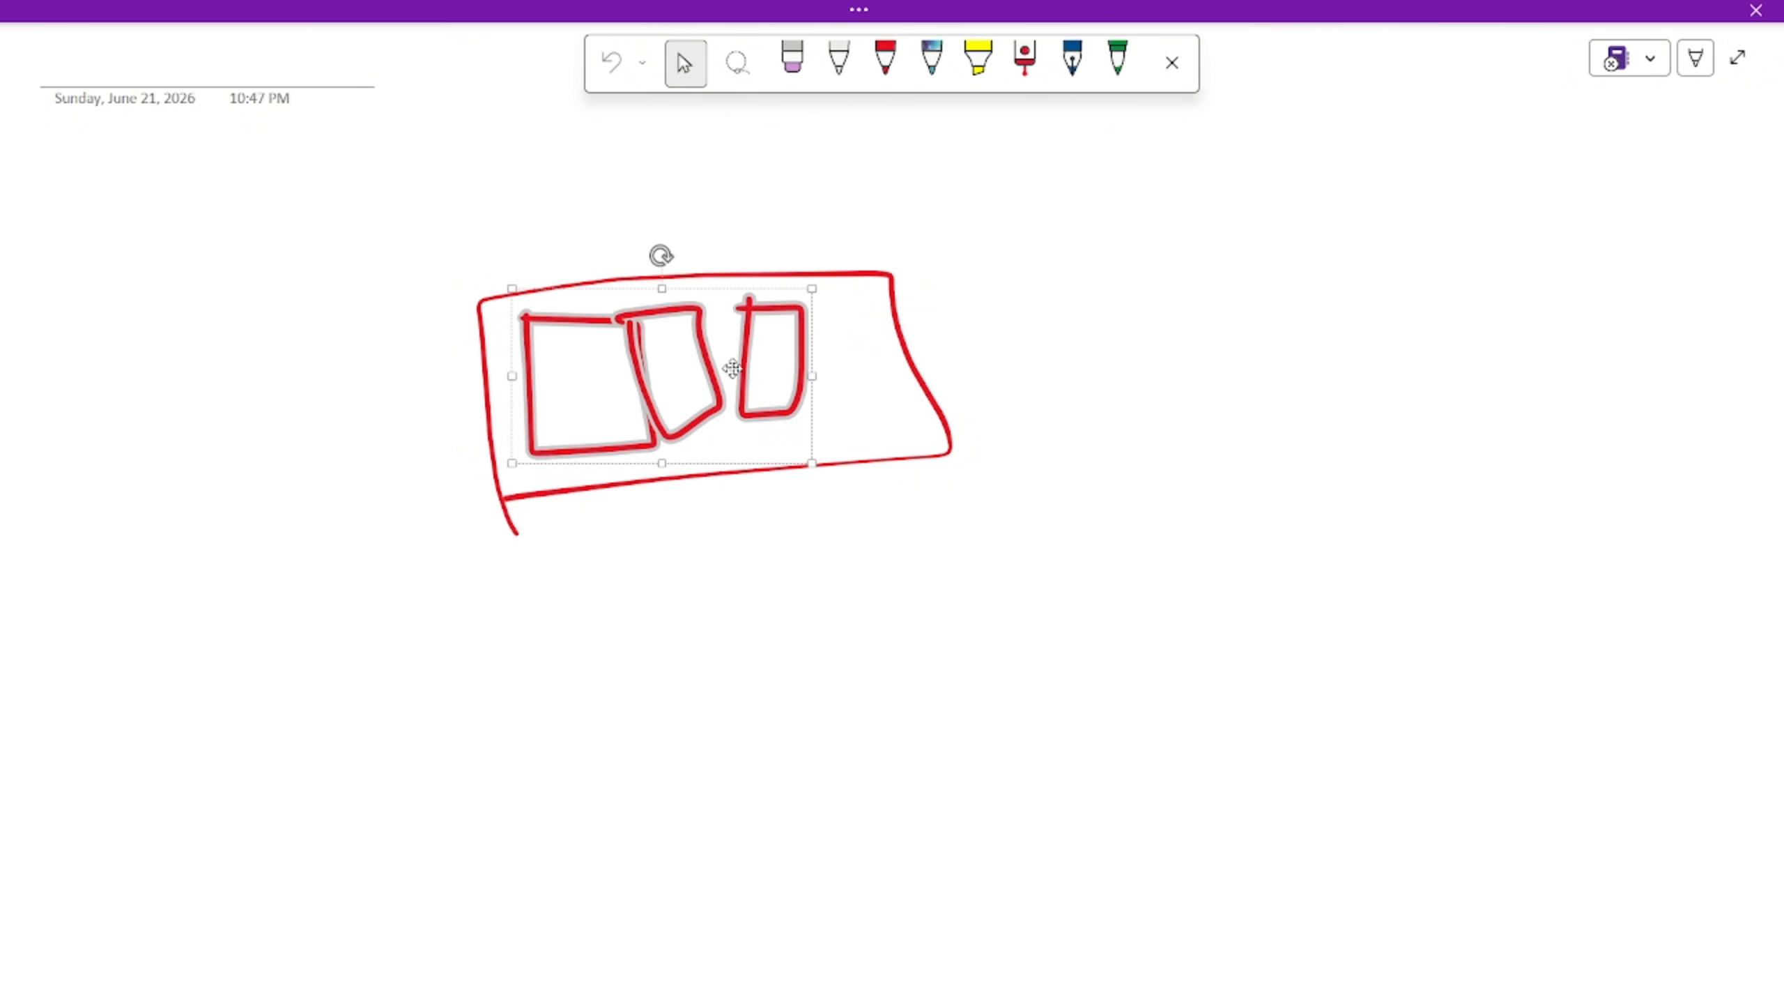
{"action": "left_click", "coordinate": [458, 14]}
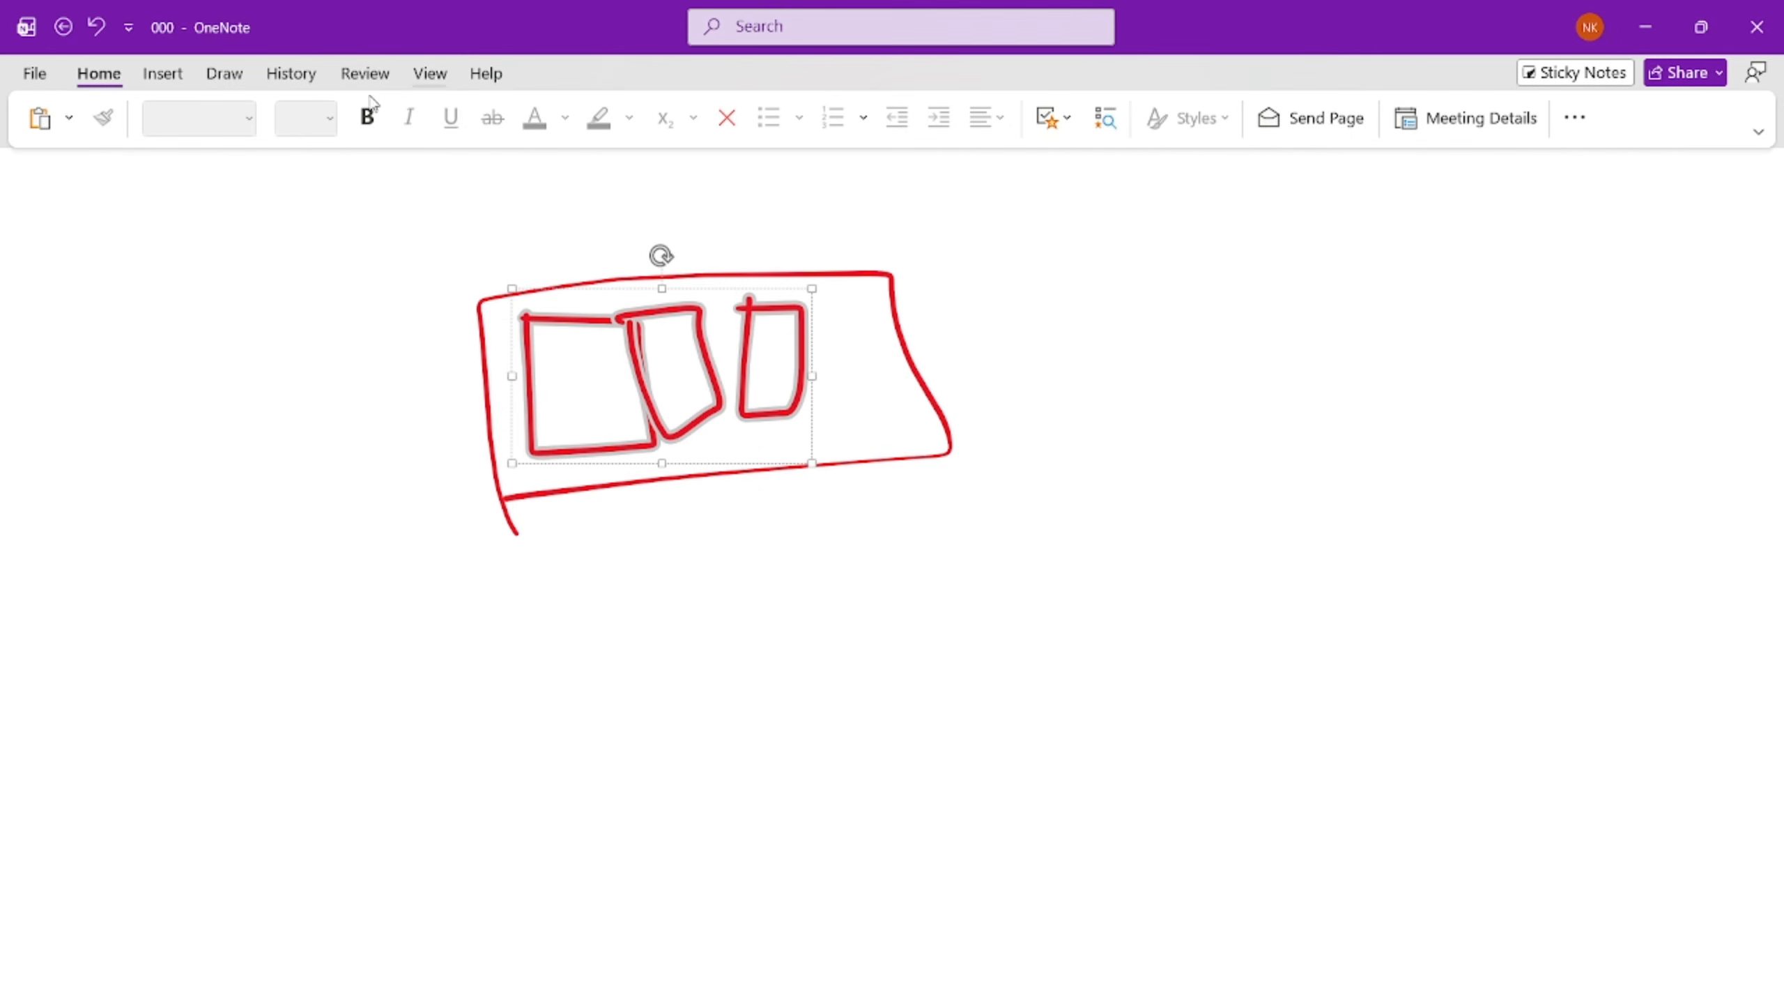
{"action": "left_click", "coordinate": [37, 74]}
{"action": "left_click", "coordinate": [77, 916]}
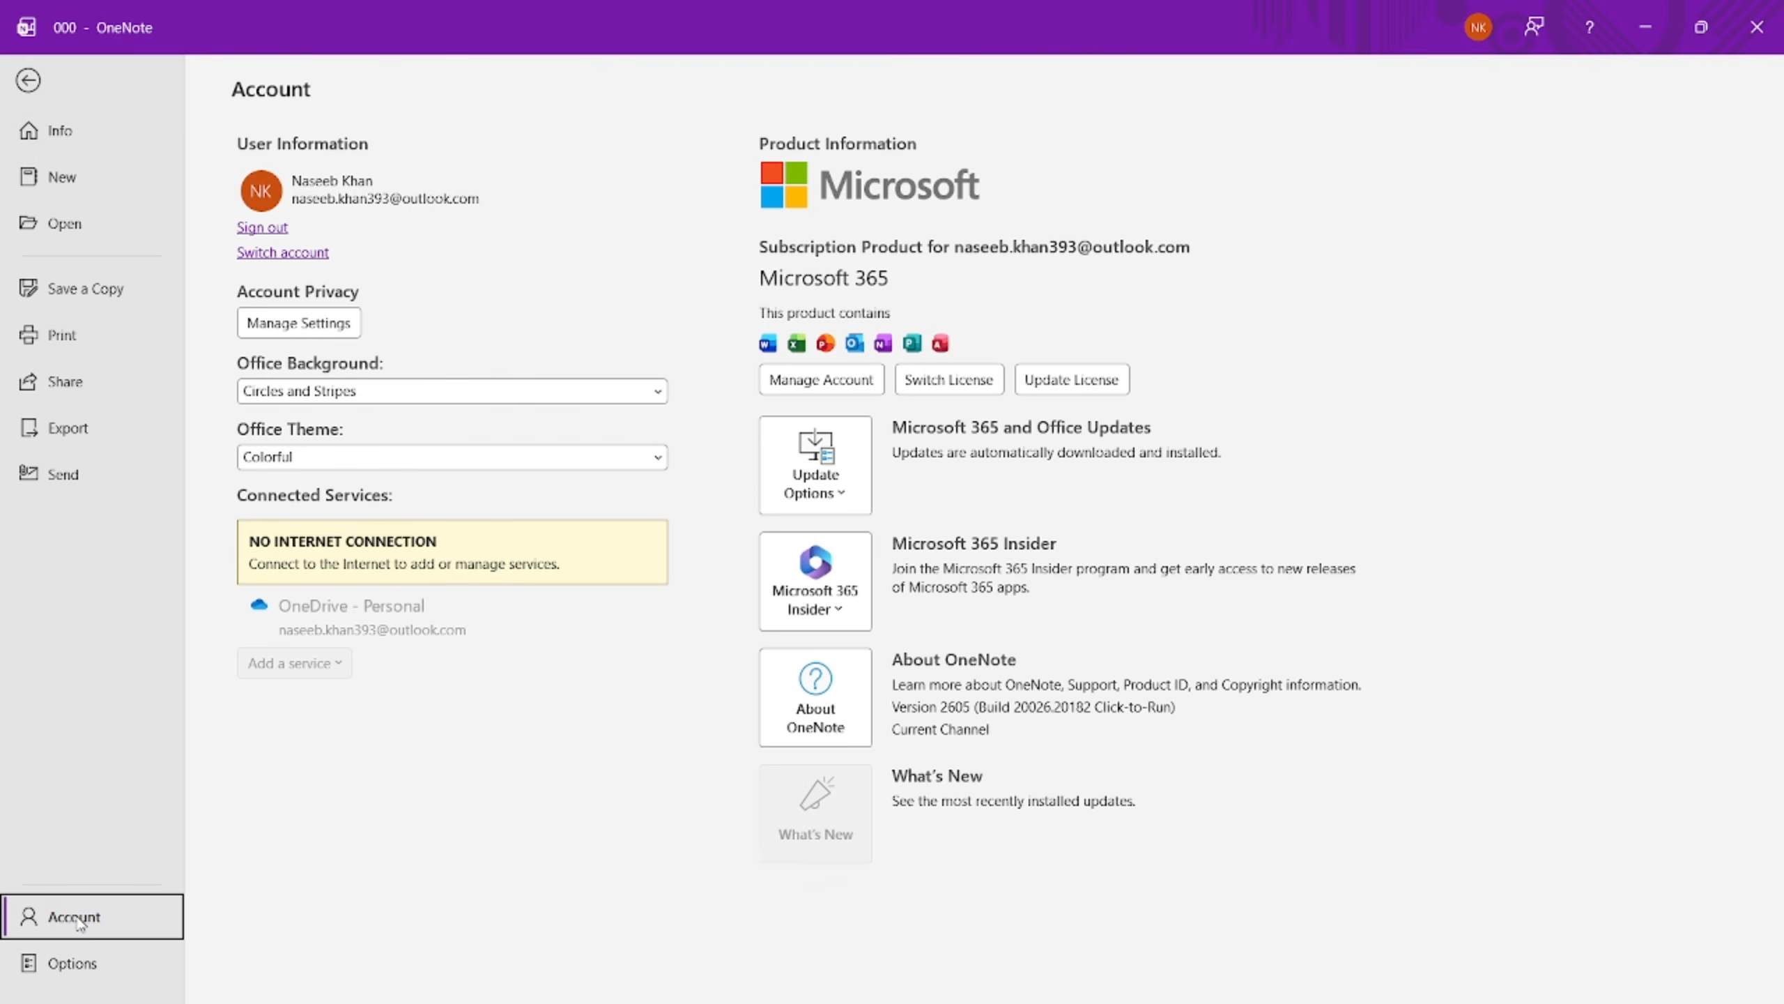
{"action": "left_click", "coordinate": [327, 460]}
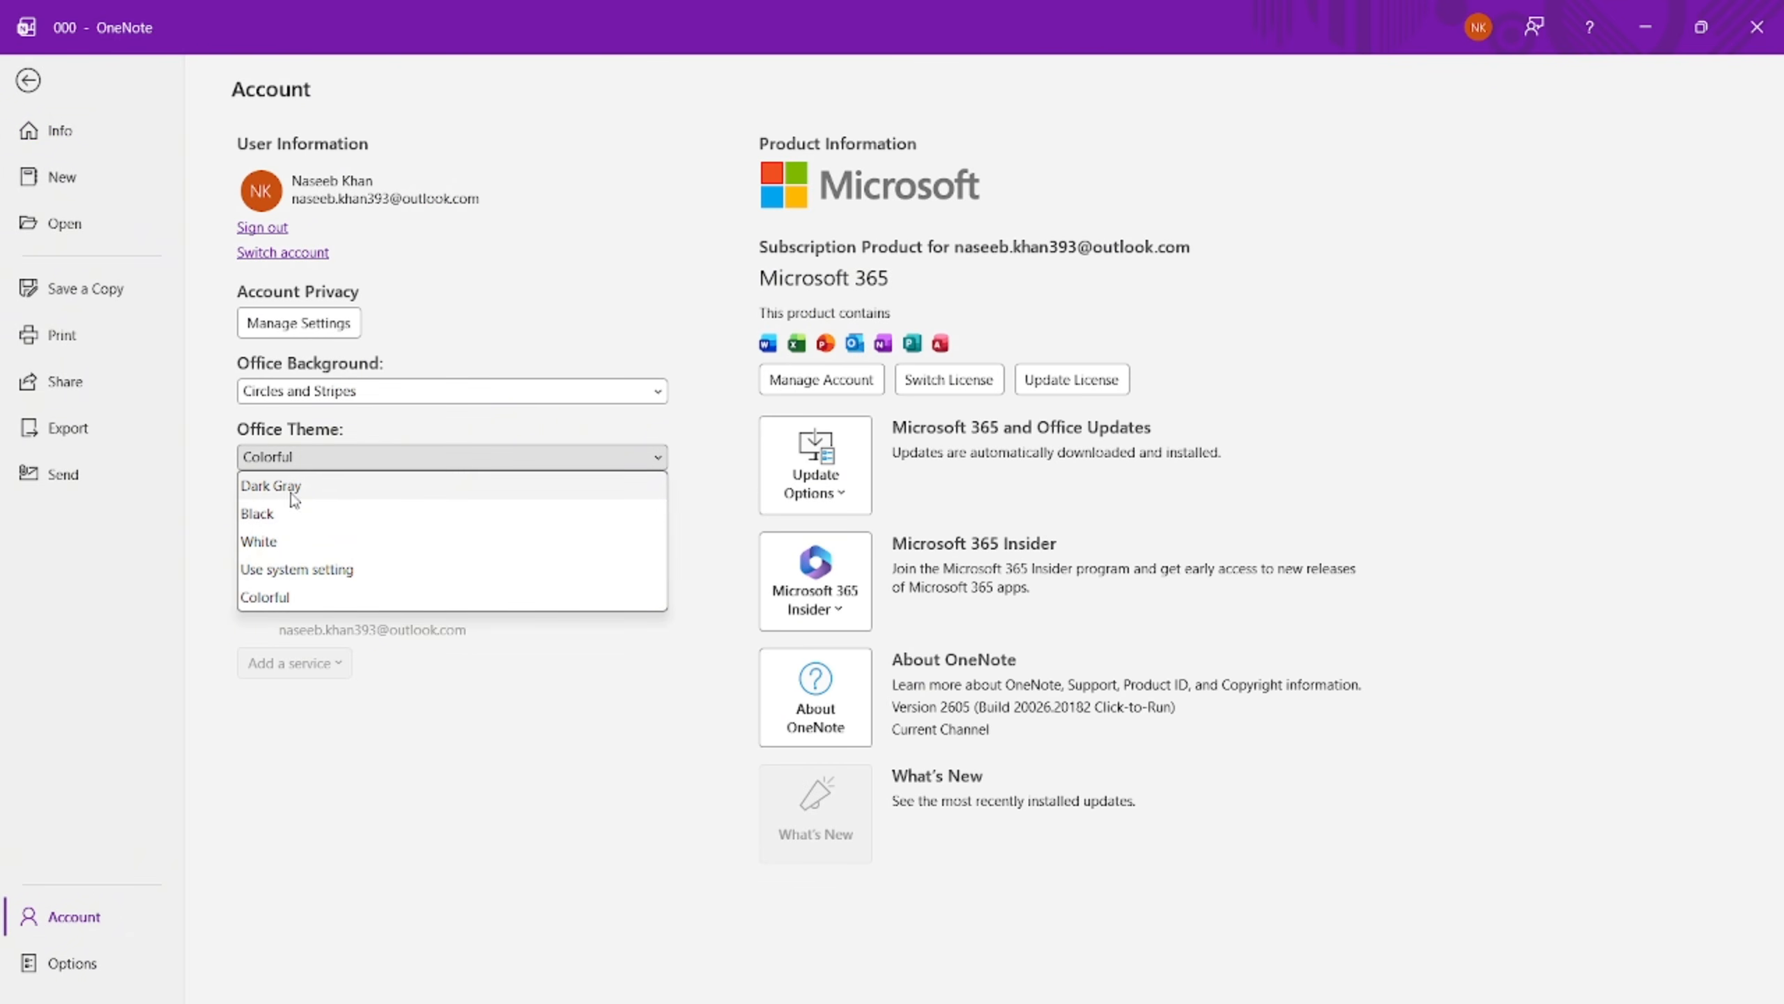
{"action": "left_click", "coordinate": [9, 85]}
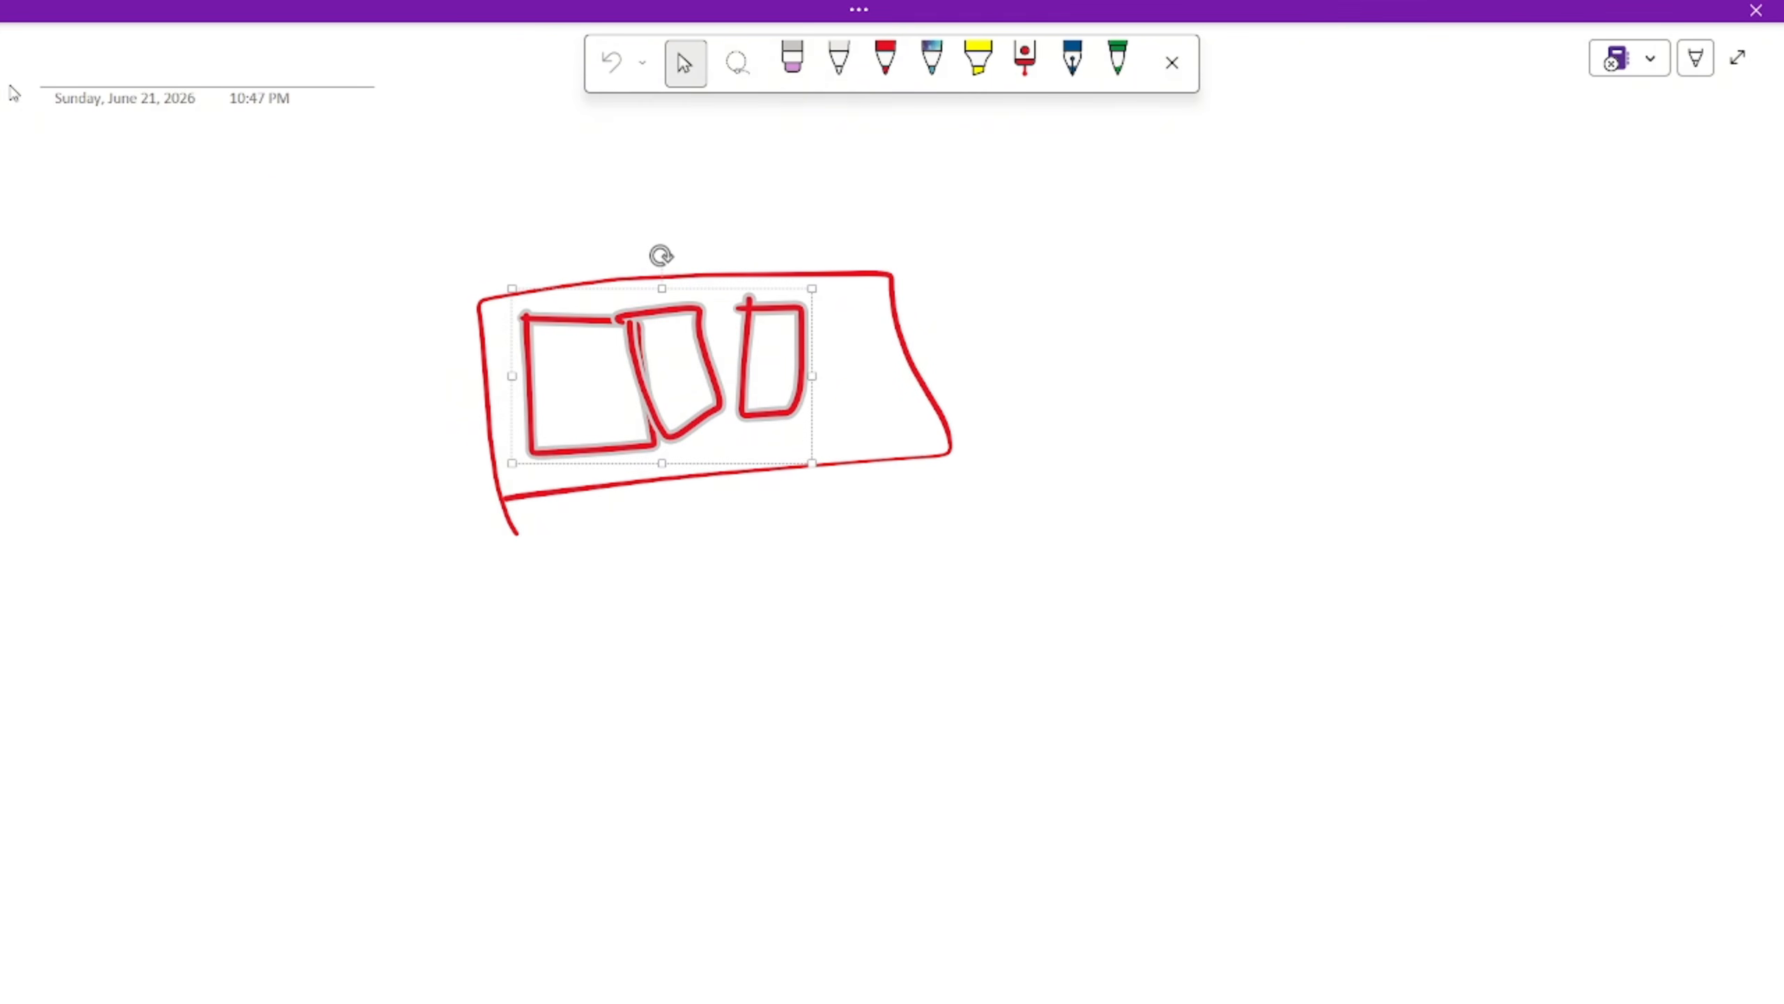
- Start a new note in the blank space below the red drawing and apply the To Do tag to its first line
{"action": "scroll", "coordinate": [475, 478], "scroll_direction": "down", "scroll_amount": 5}
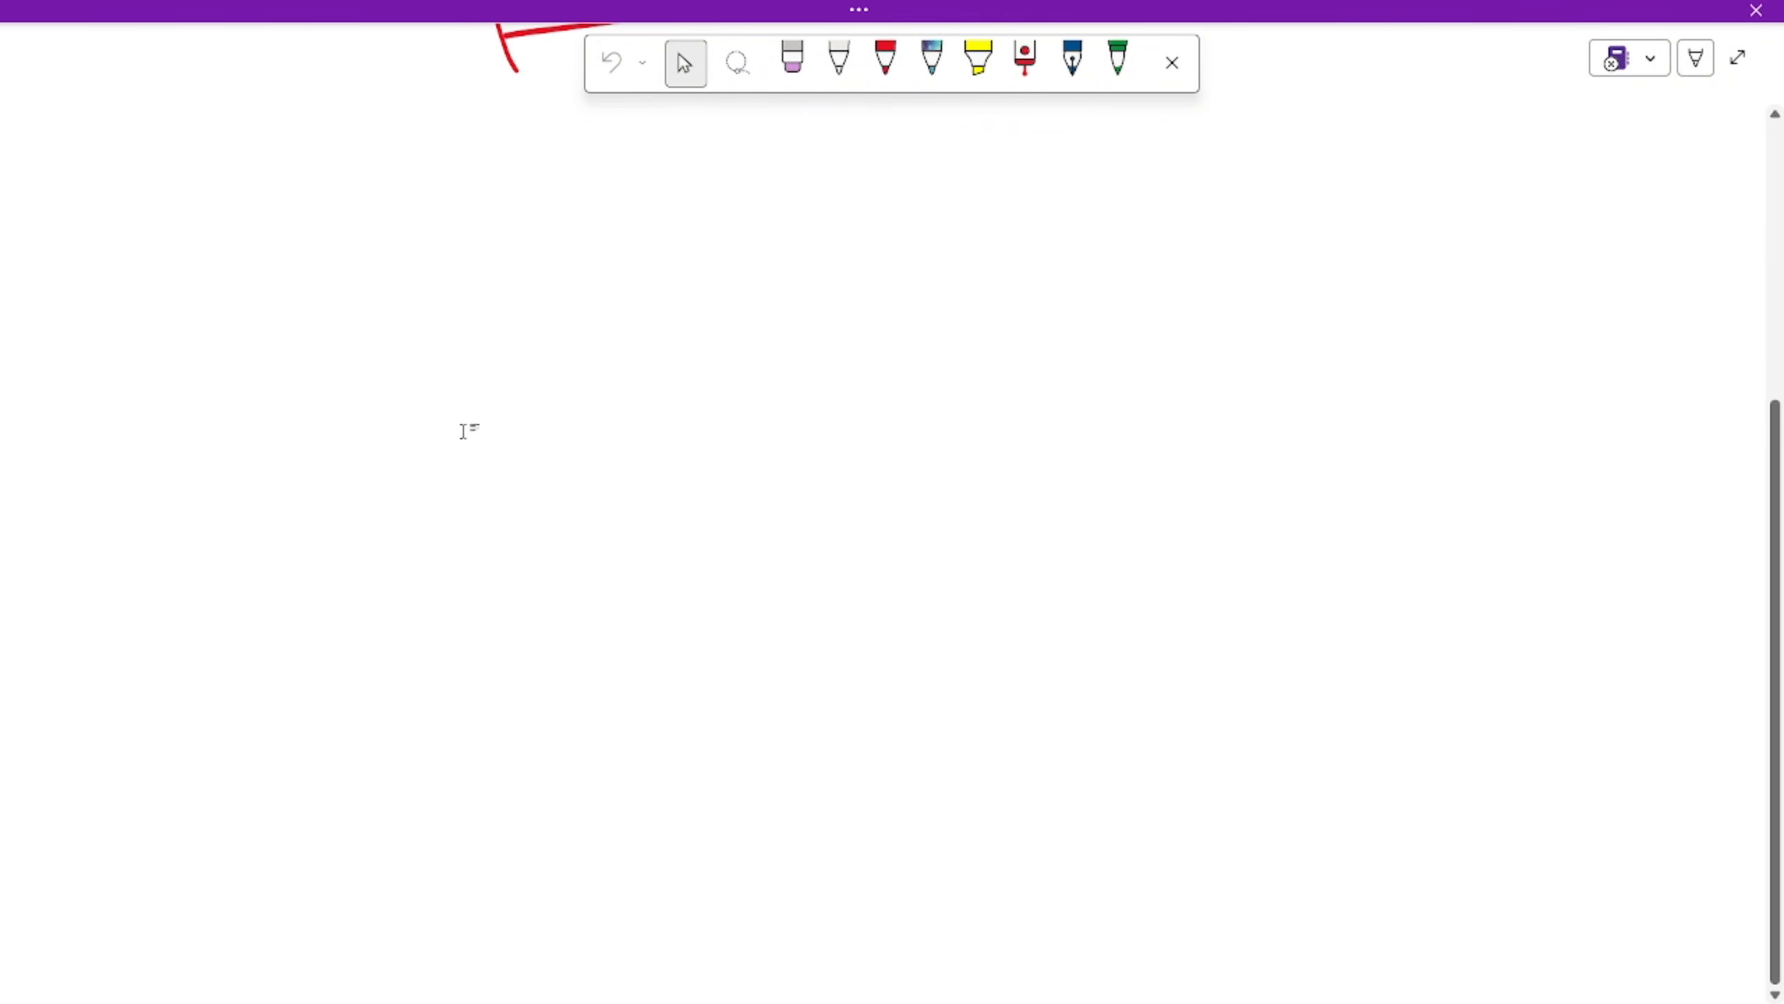
{"action": "left_click", "coordinate": [467, 393]}
{"action": "left_click", "coordinate": [561, 8]}
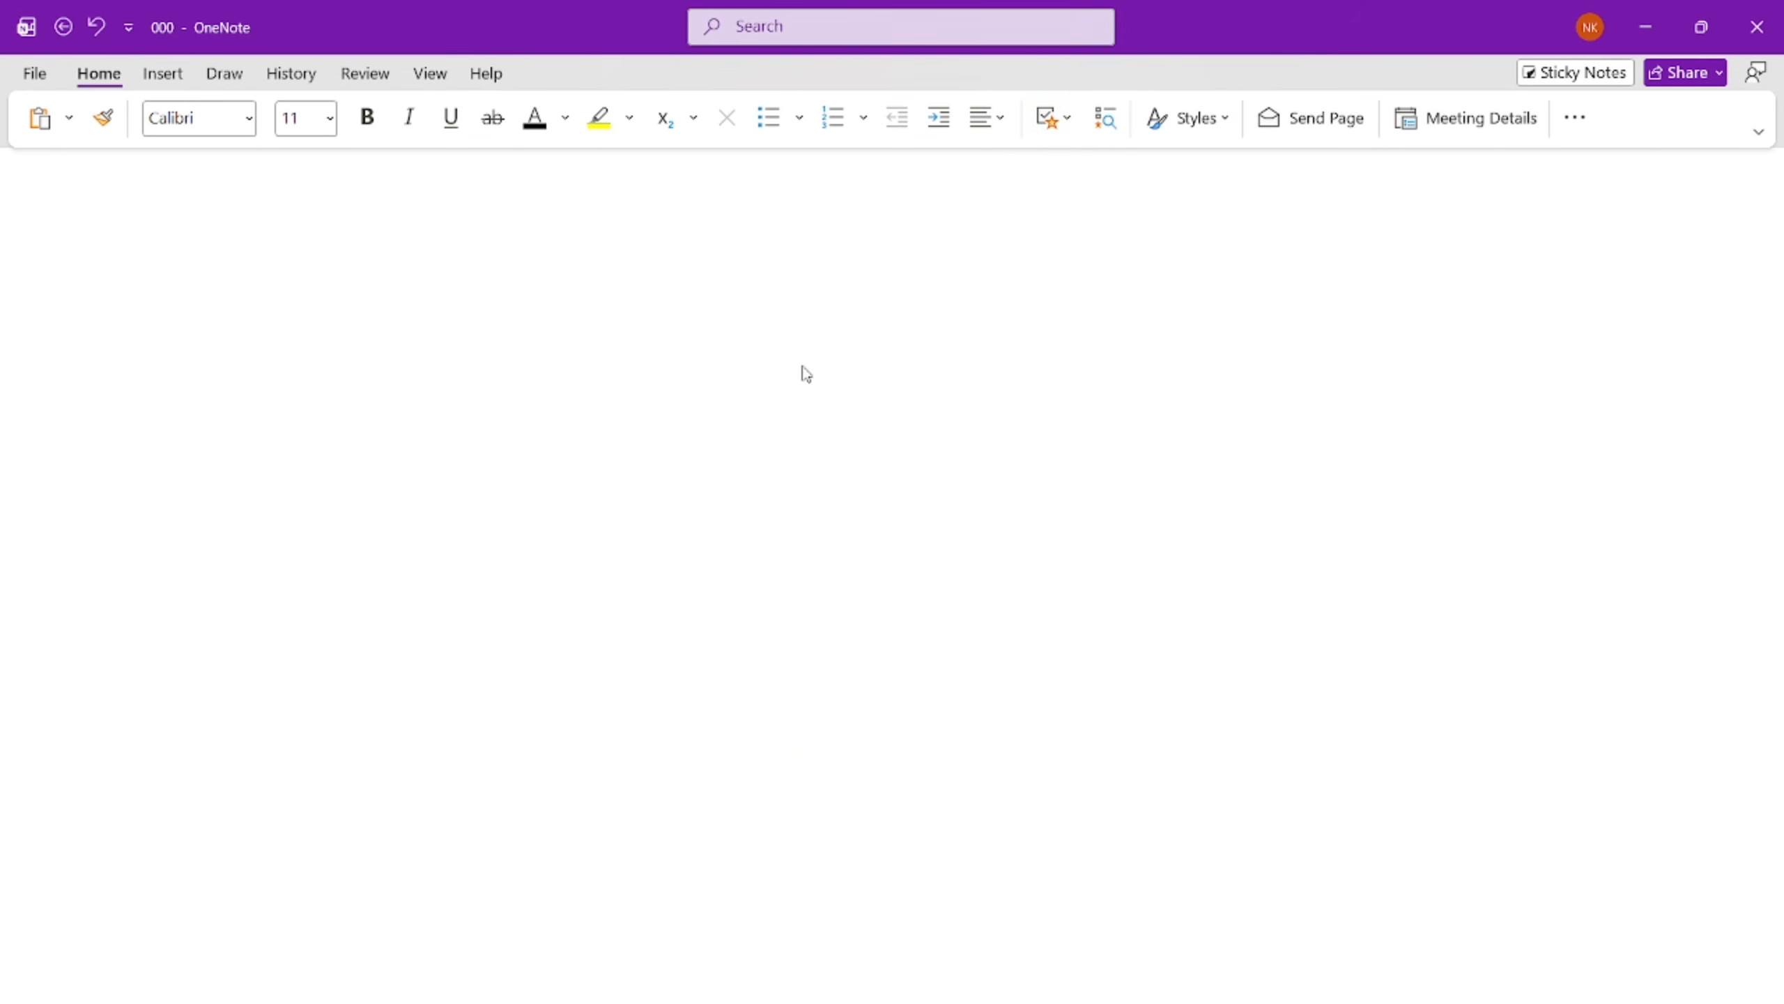
{"action": "left_click", "coordinate": [1075, 129]}
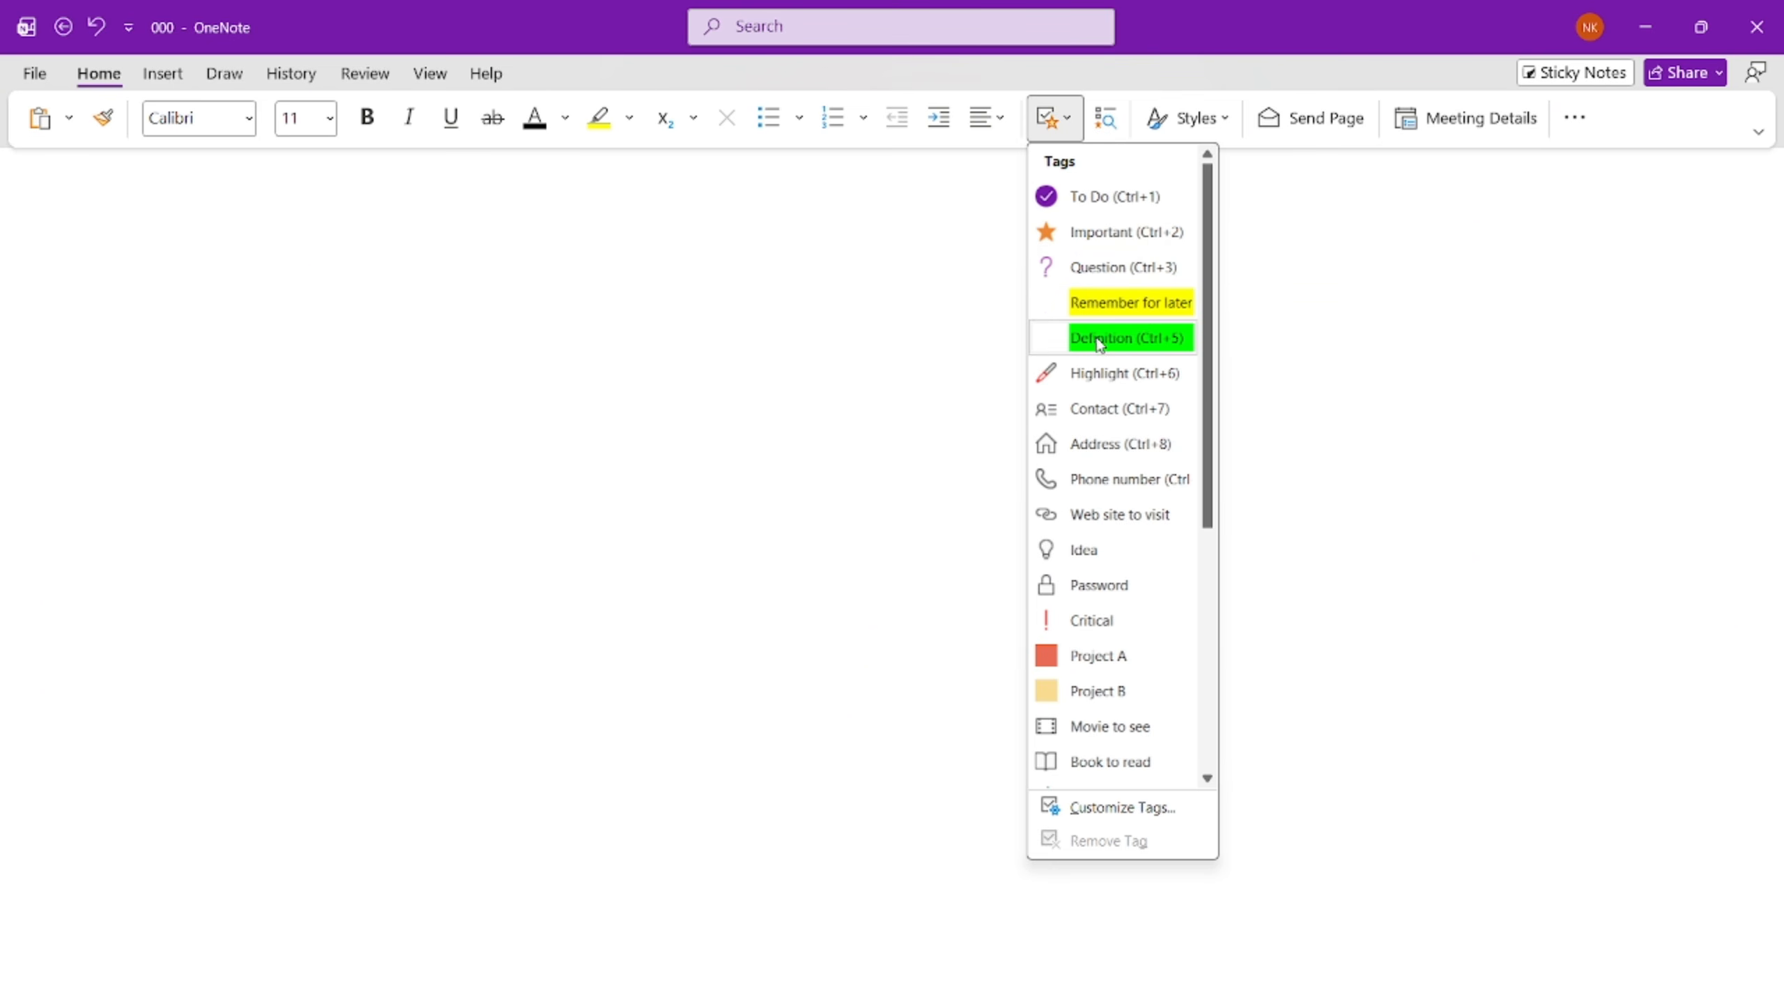
{"action": "scroll", "coordinate": [1090, 618], "scroll_direction": "down", "scroll_amount": 3}
{"action": "scroll", "coordinate": [1091, 631], "scroll_direction": "down", "scroll_amount": 1}
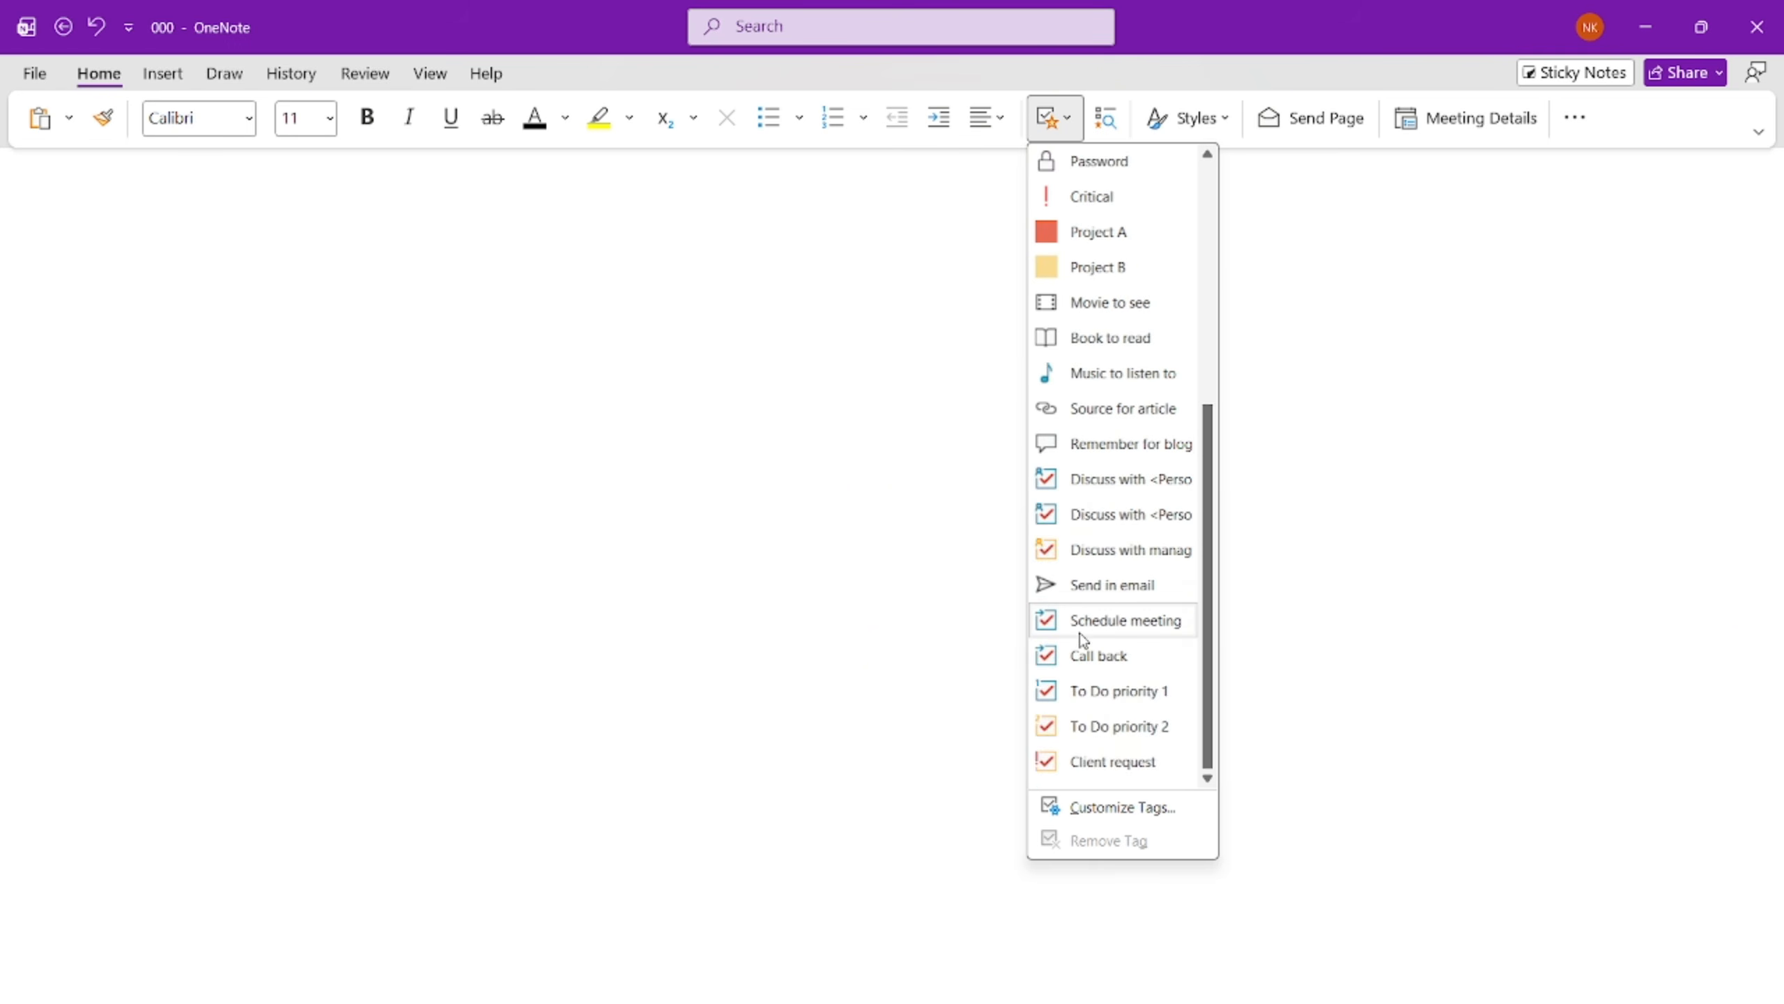
{"action": "scroll", "coordinate": [1080, 625], "scroll_direction": "up", "scroll_amount": 4}
{"action": "scroll", "coordinate": [1088, 563], "scroll_direction": "down", "scroll_amount": 4}
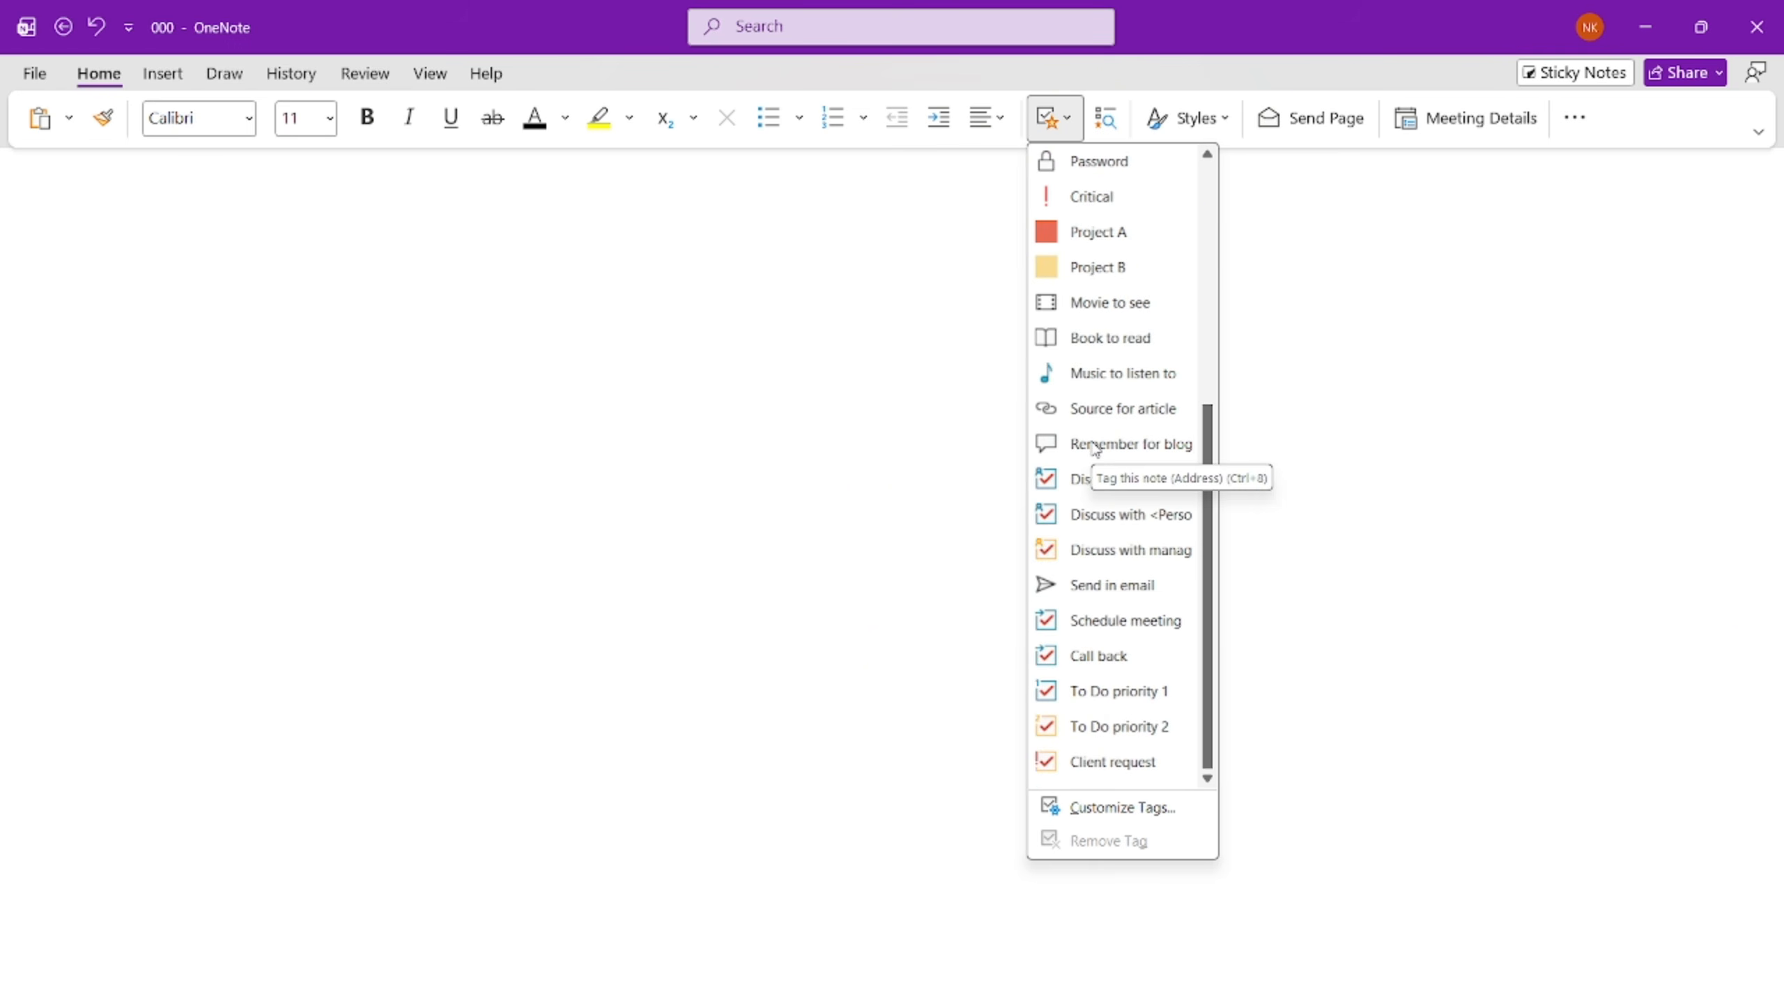
{"action": "scroll", "coordinate": [1093, 456], "scroll_direction": "up", "scroll_amount": 4}
{"action": "left_click", "coordinate": [1078, 204]}
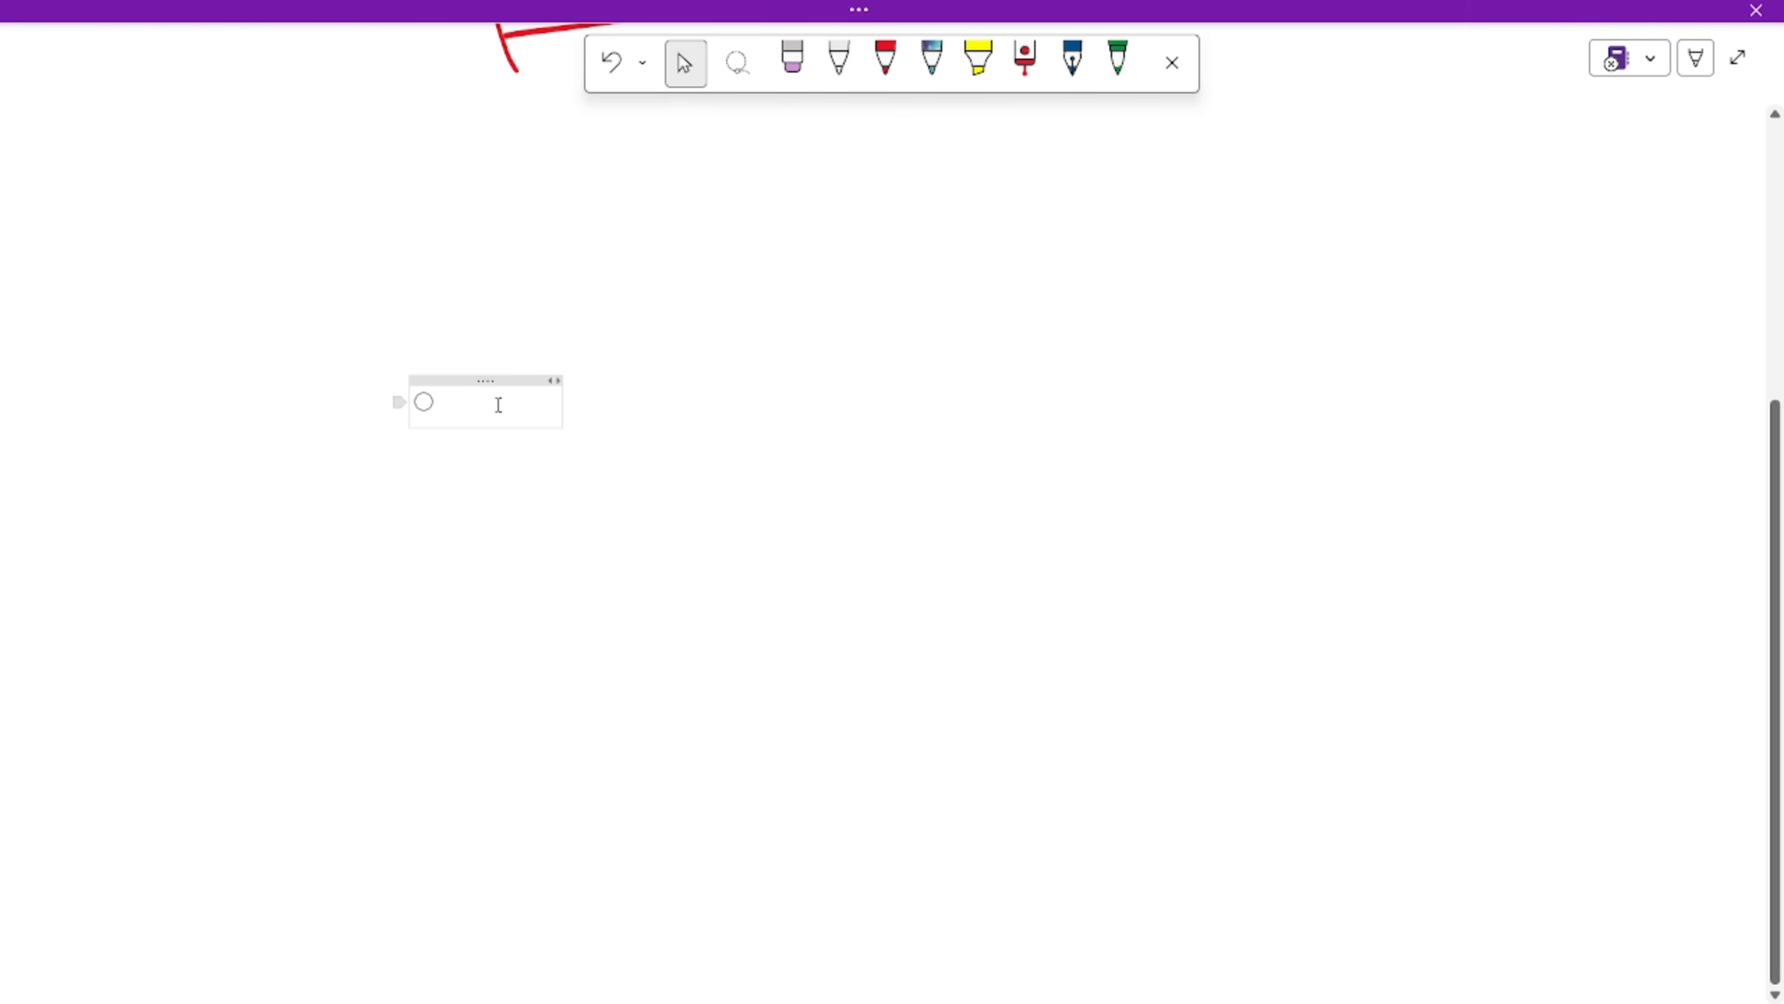
{"action": "type", "text": "lectur"}
{"action": "key", "text": "BackSpace"}
{"action": "key", "text": "BackSpace"}
{"action": "key", "text": "BackSpace"}
{"action": "key", "text": "BackSpace"}
{"action": "key", "text": "BackSpace"}
{"action": "key", "text": "BackSpace"}
- Enter the to-do items "Ms word", "Ms excel" and "Ms powerpoint" on separate lines, leaving a new item line below
{"action": "type", "text": "Ms word"}
{"action": "key", "text": "Return"}
{"action": "type", "text": "Ms excel"}
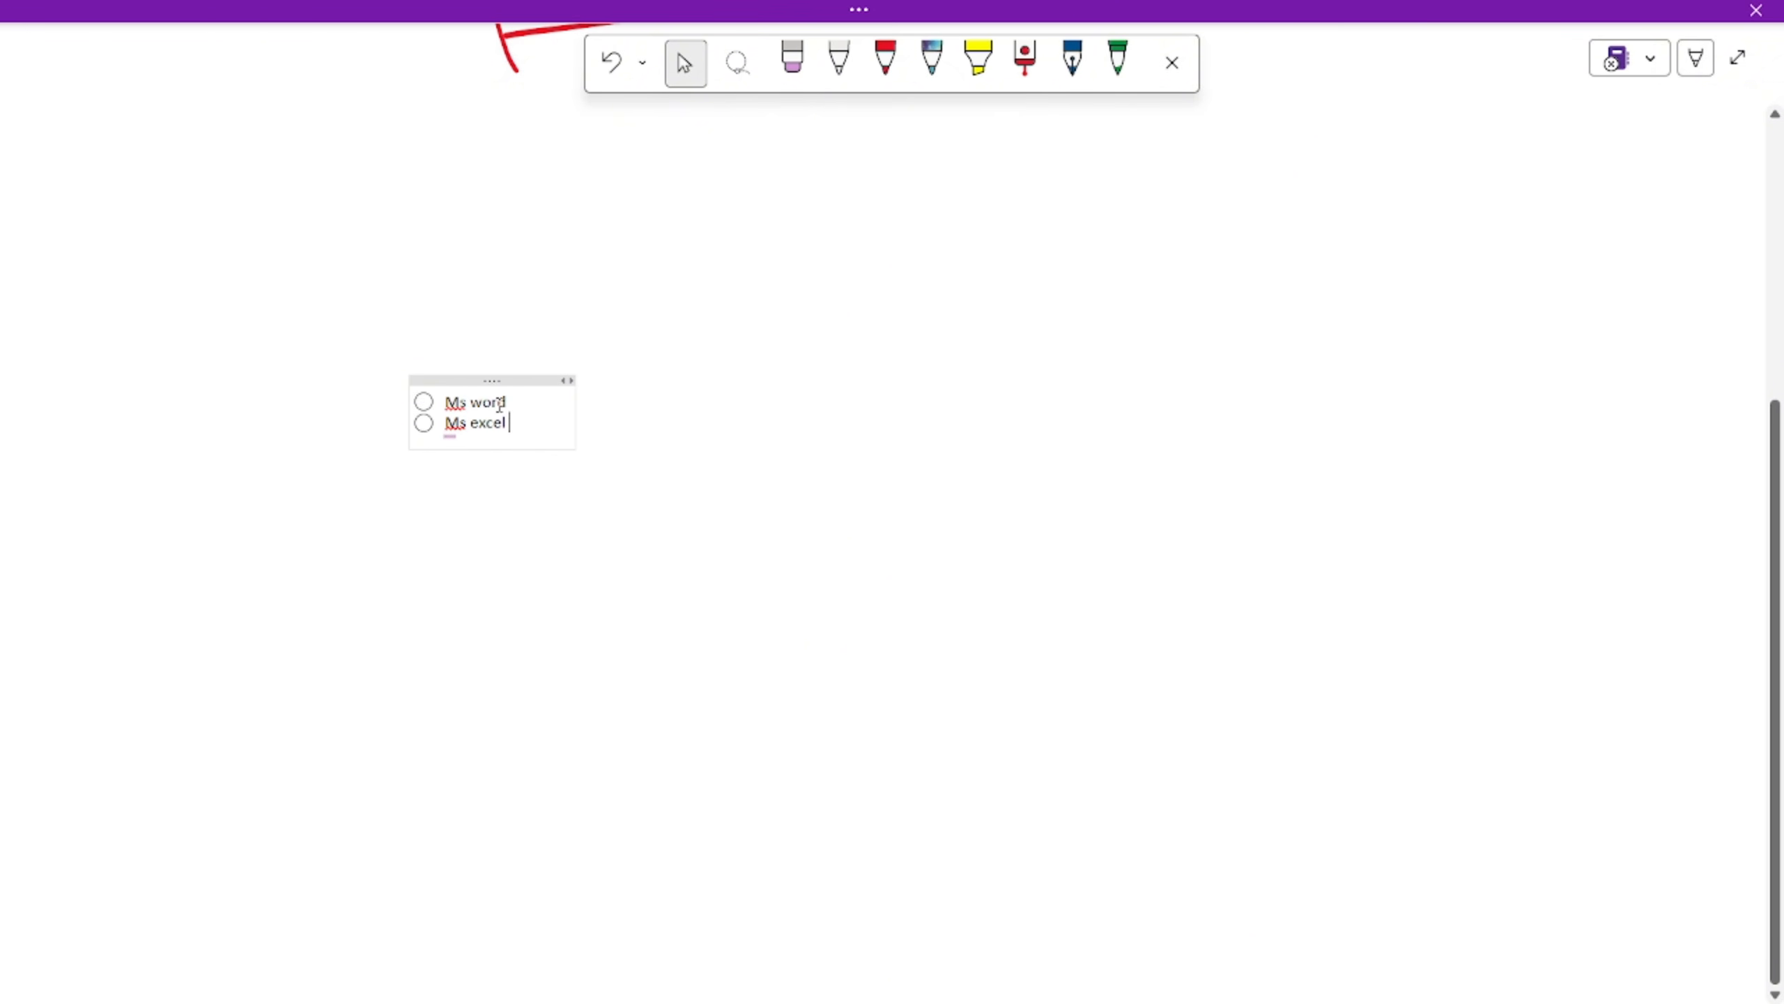
{"action": "key", "text": "Return"}
{"action": "type", "text": "Ms powrpoi"}
{"action": "key", "text": "ctrl+BackSpace"}
{"action": "type", "text": "powerpoint"}
{"action": "key", "text": "Return"}
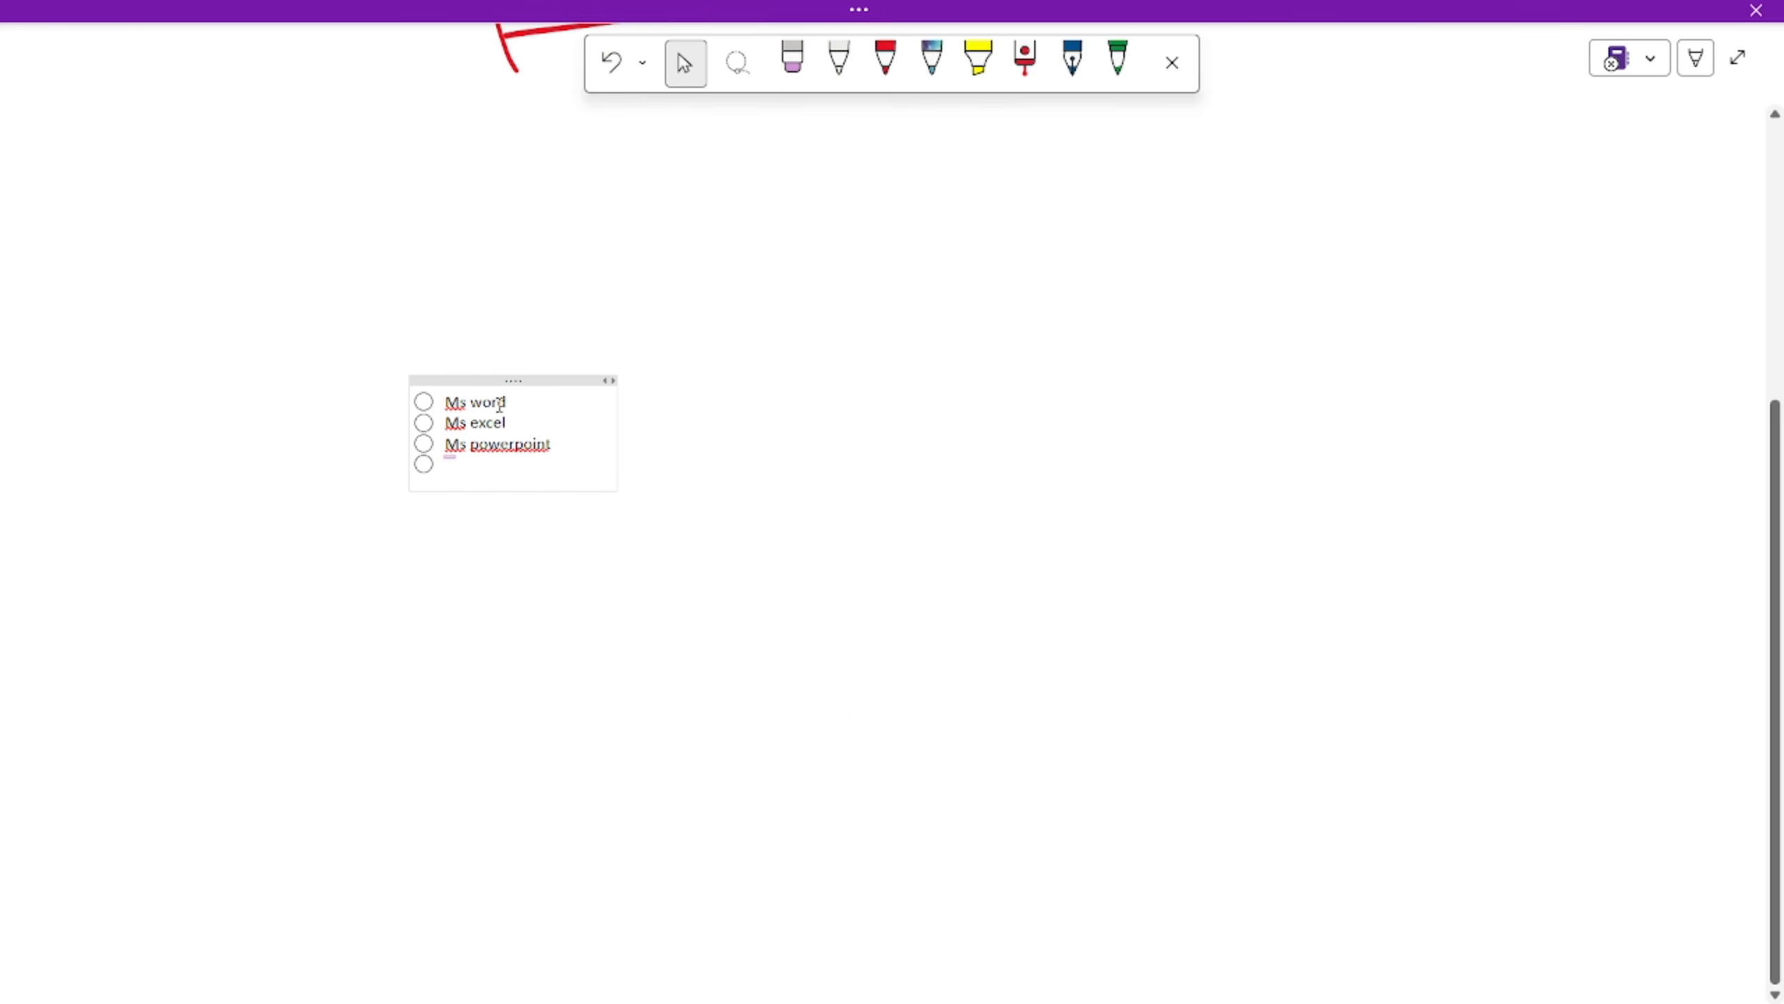
- Continue the to-do list with the items "Ms team", "Ms onenote", "Zoomit" and "excalidraw", each on its own line
{"action": "type", "text": "Ms team"}
{"action": "key", "text": "Return"}
{"action": "type", "text": "ms "}
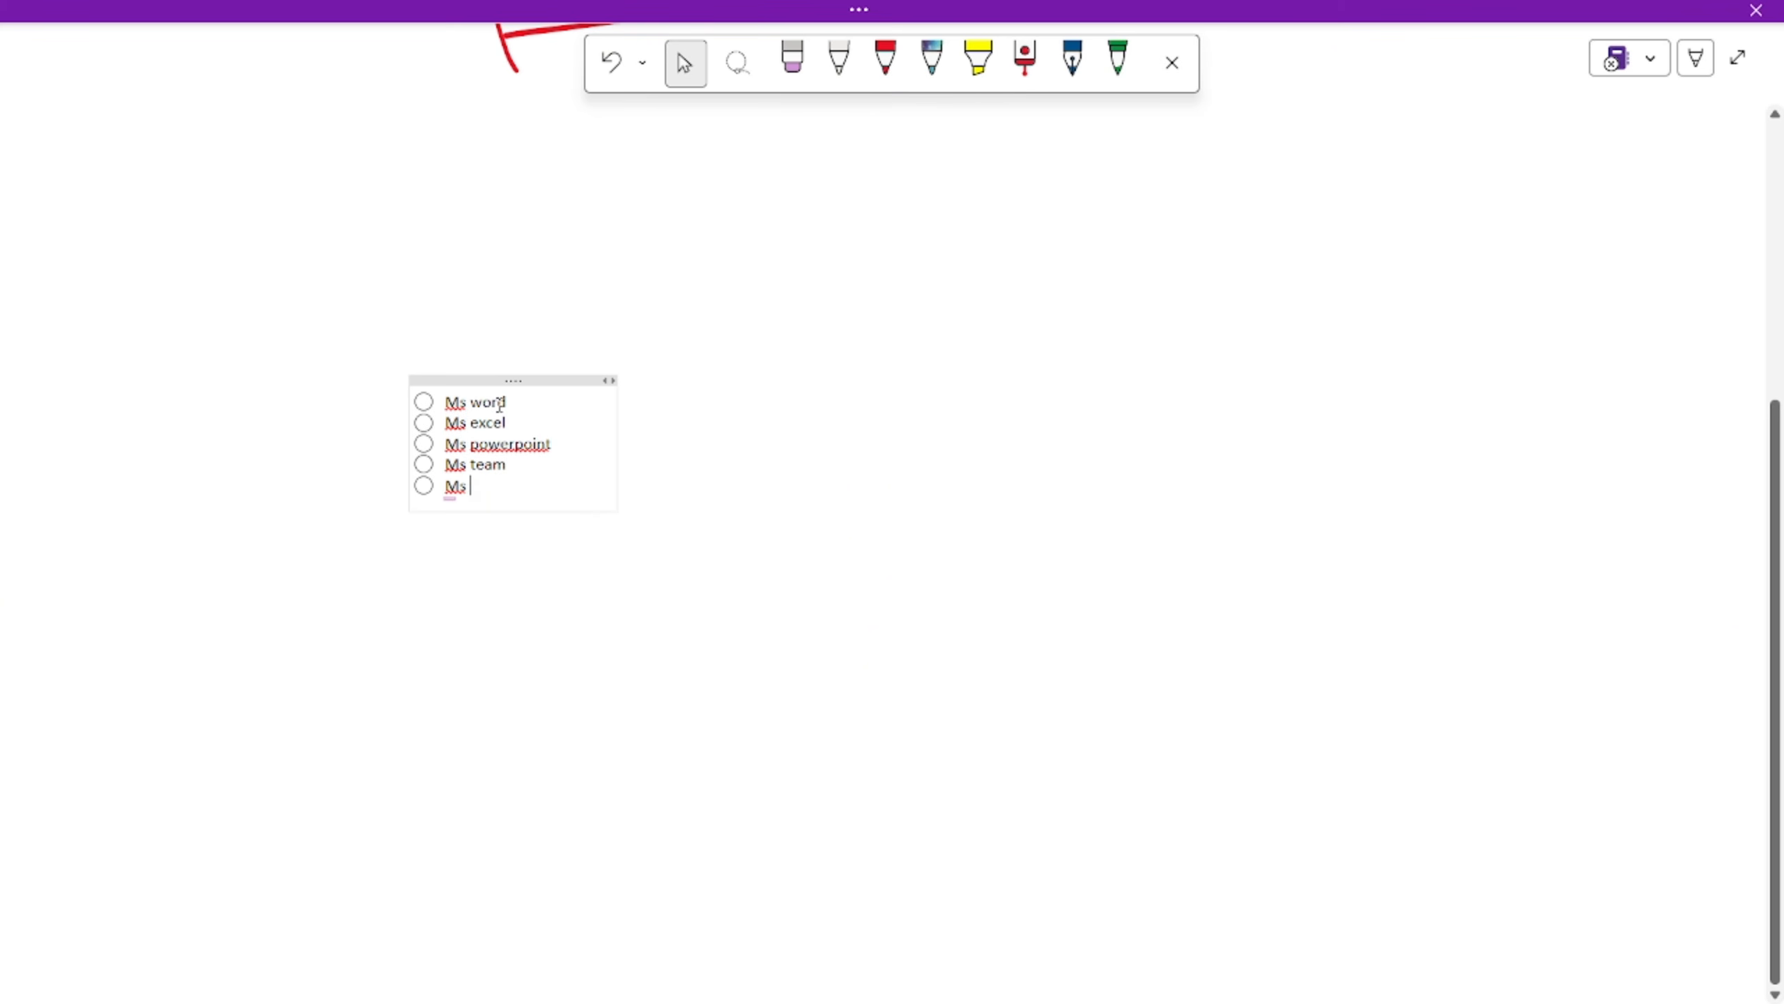
{"action": "type", "text": "oneo"}
{"action": "key", "text": "BackSpace"}
{"action": "type", "text": "note"}
{"action": "key", "text": "Return"}
{"action": "type", "text": "zoom"}
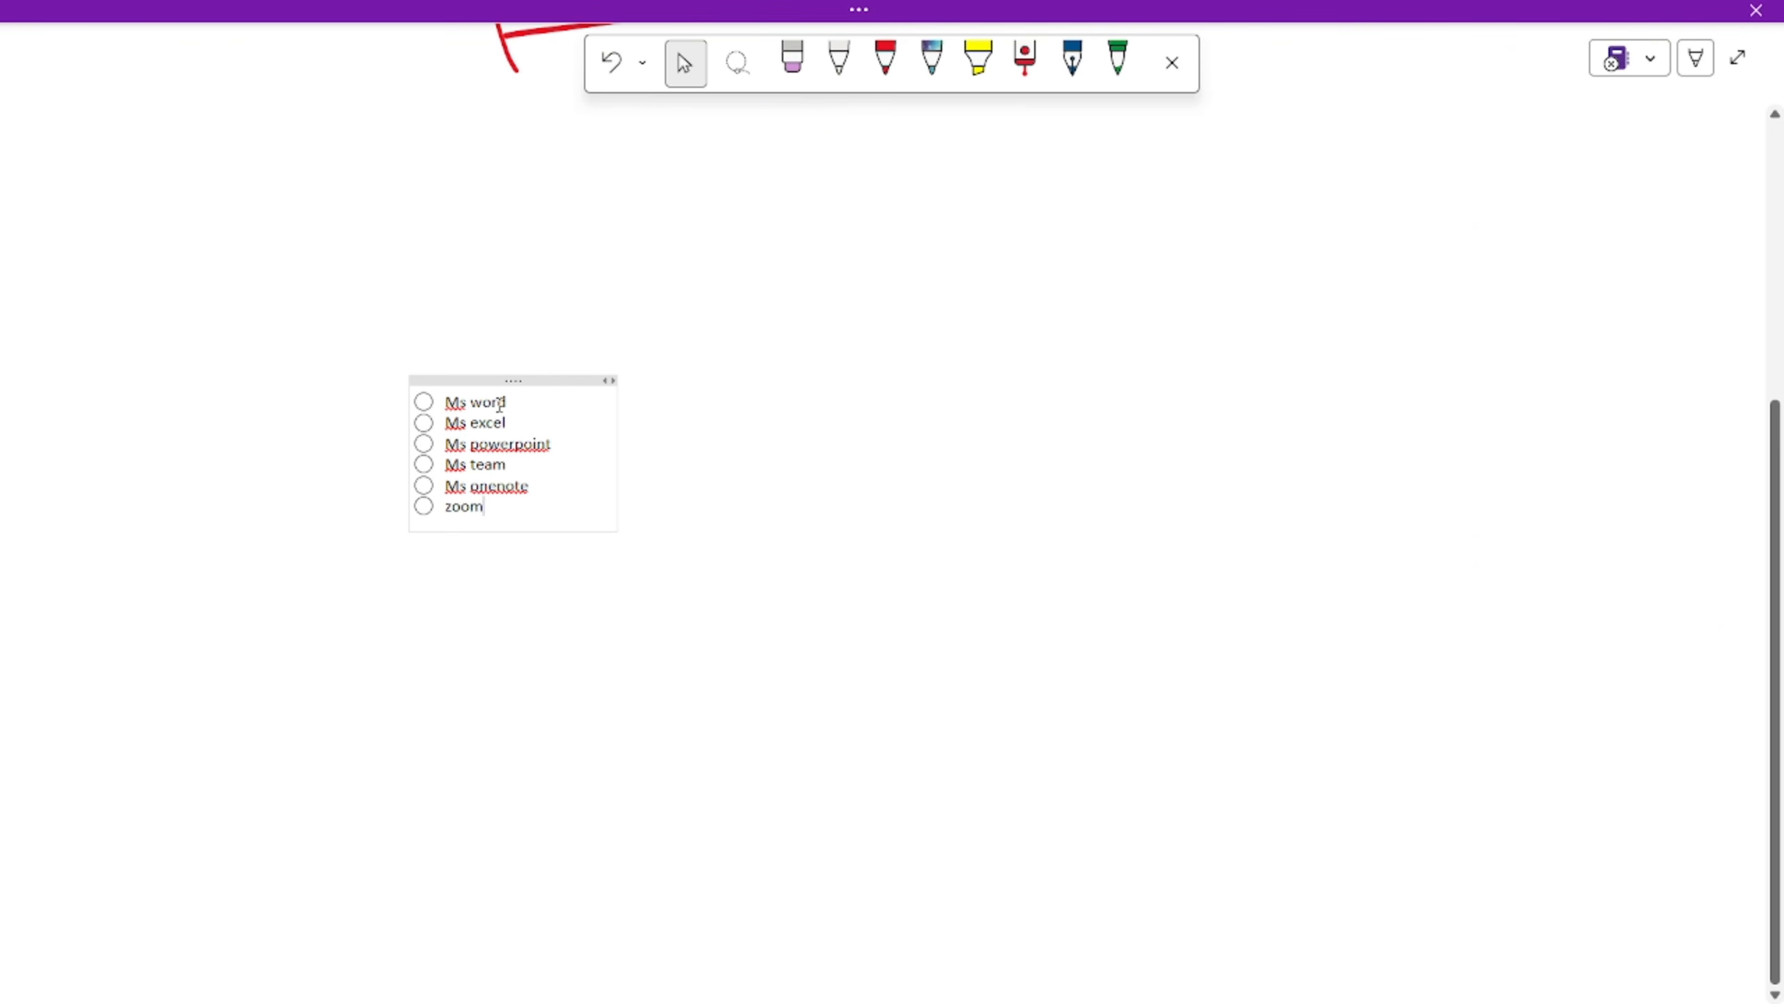
{"action": "type", "text": "it"}
{"action": "key", "text": "Return"}
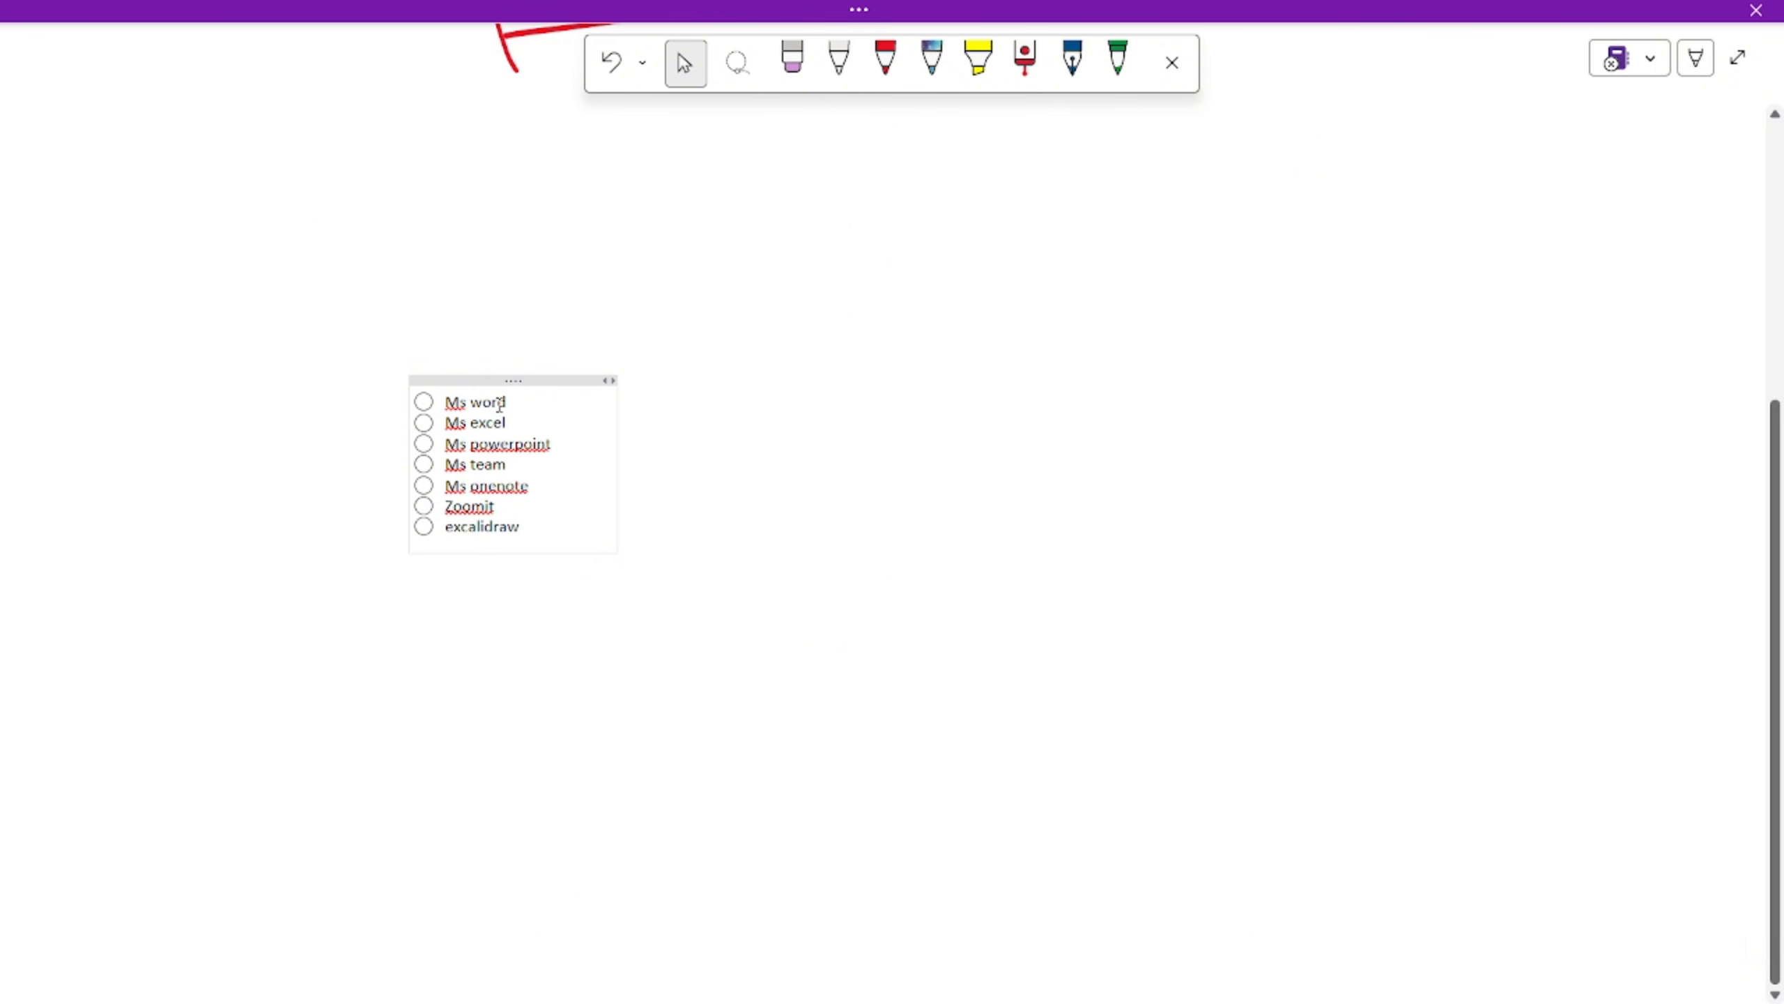
- Set the font size of the whole to-do list, from Ms word to excalidraw, to 36
{"action": "left_click_drag", "start_coordinate": [546, 529], "coordinate": [436, 405]}
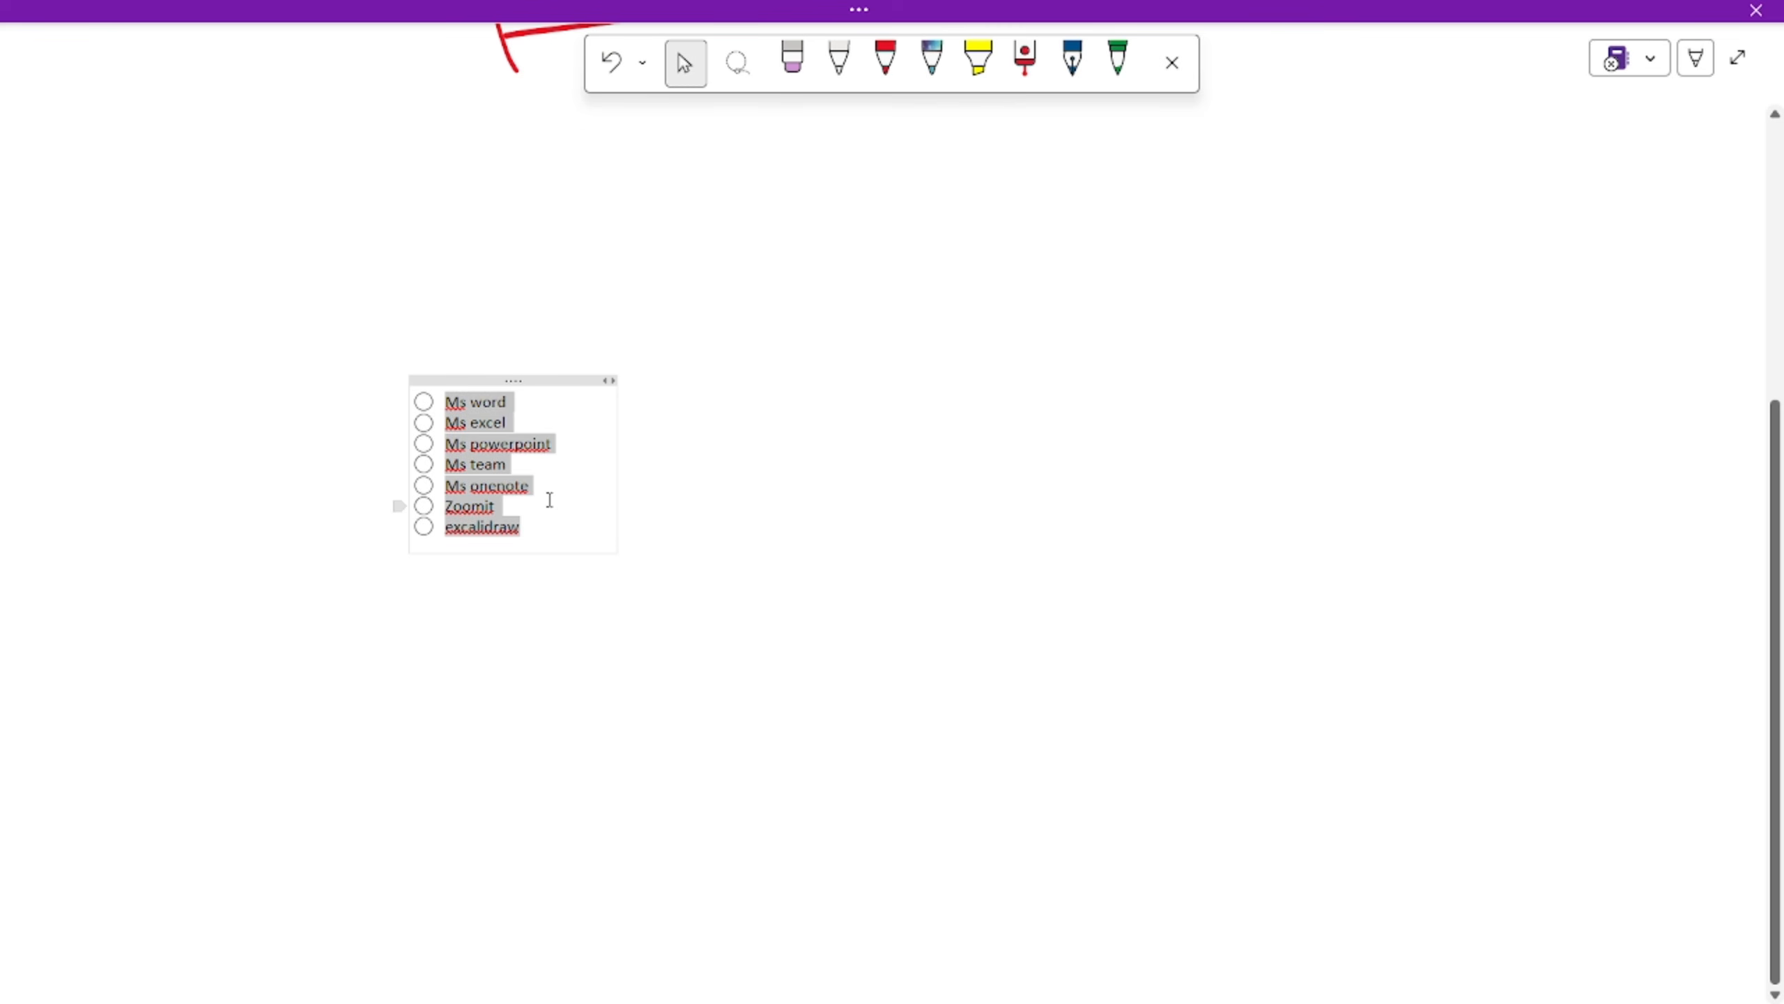
{"action": "right_click", "coordinate": [489, 427]}
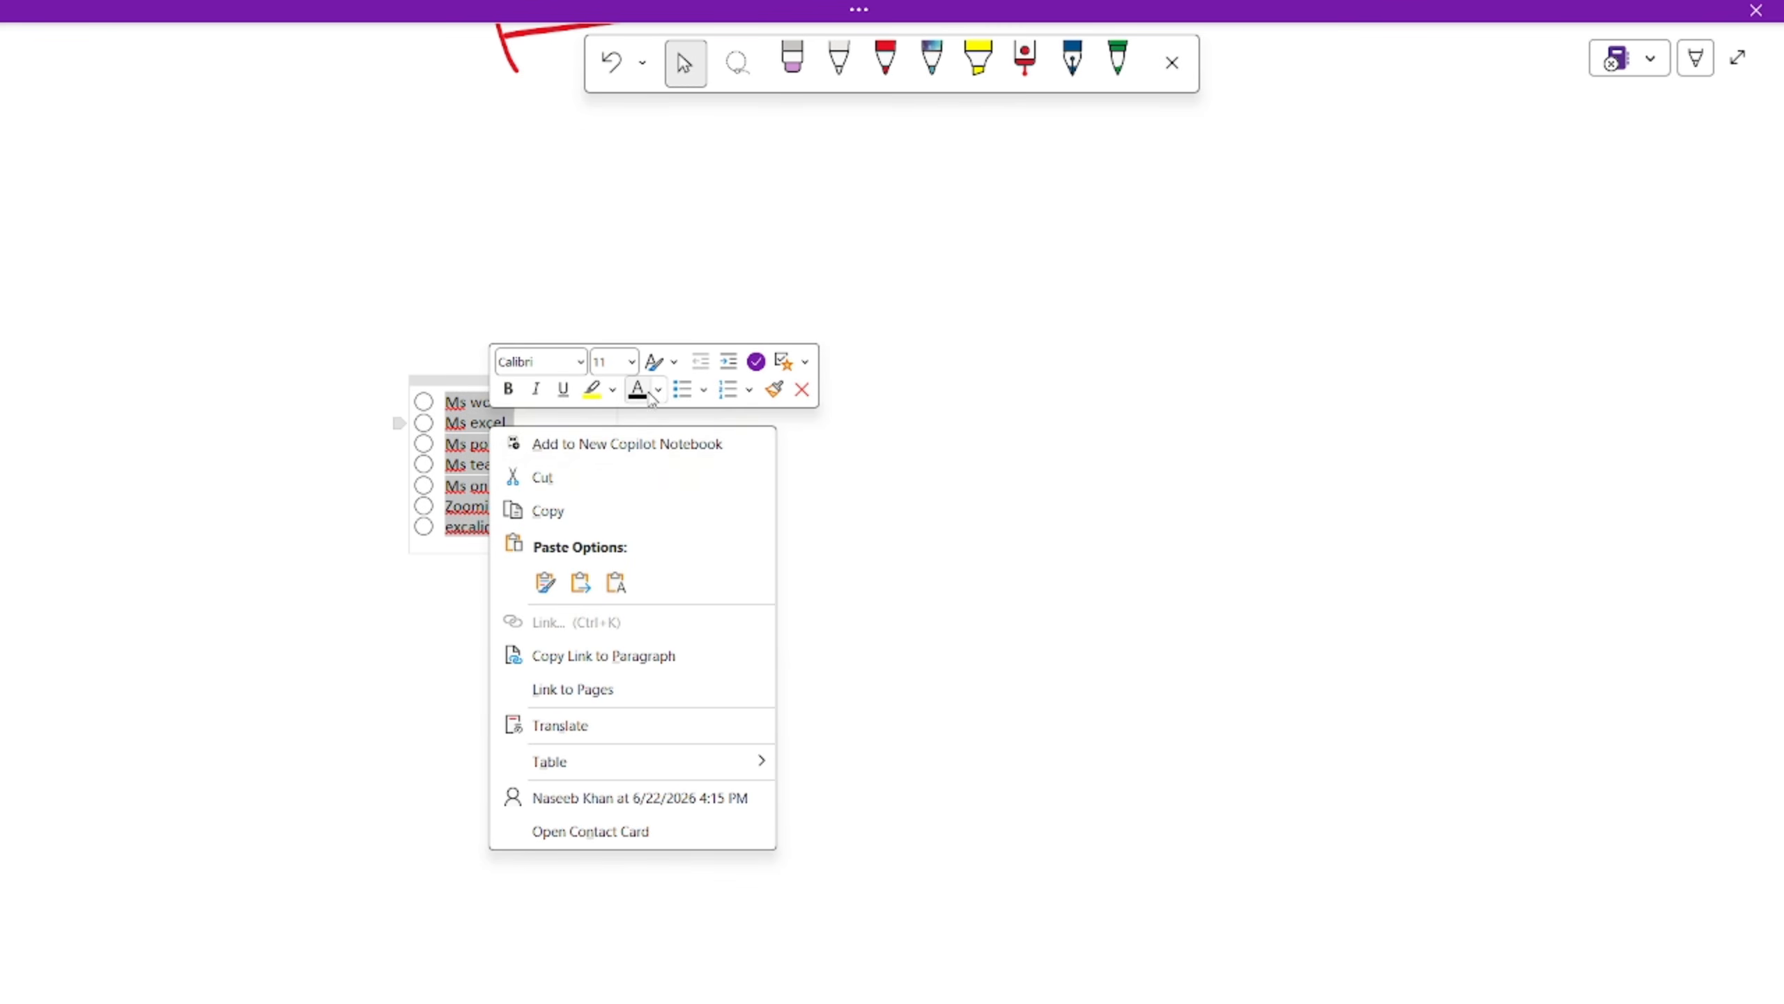
{"action": "left_click", "coordinate": [630, 363]}
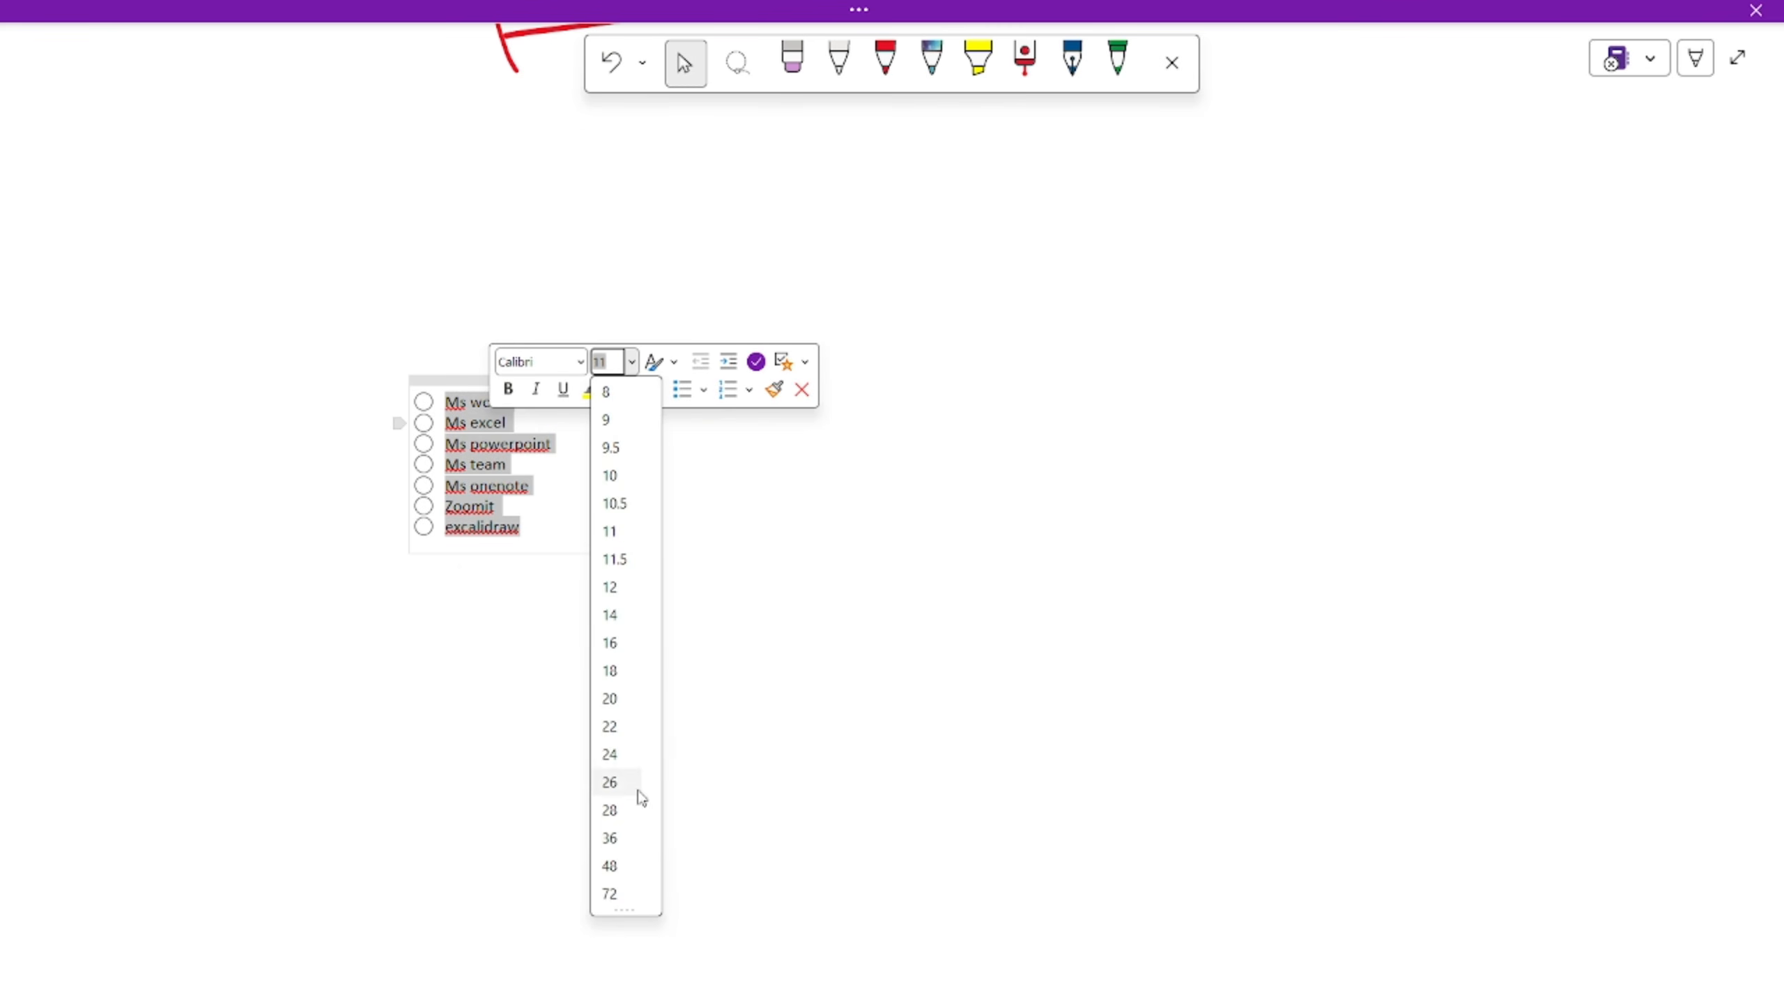
{"action": "left_click", "coordinate": [621, 838]}
{"action": "left_click", "coordinate": [570, 560]}
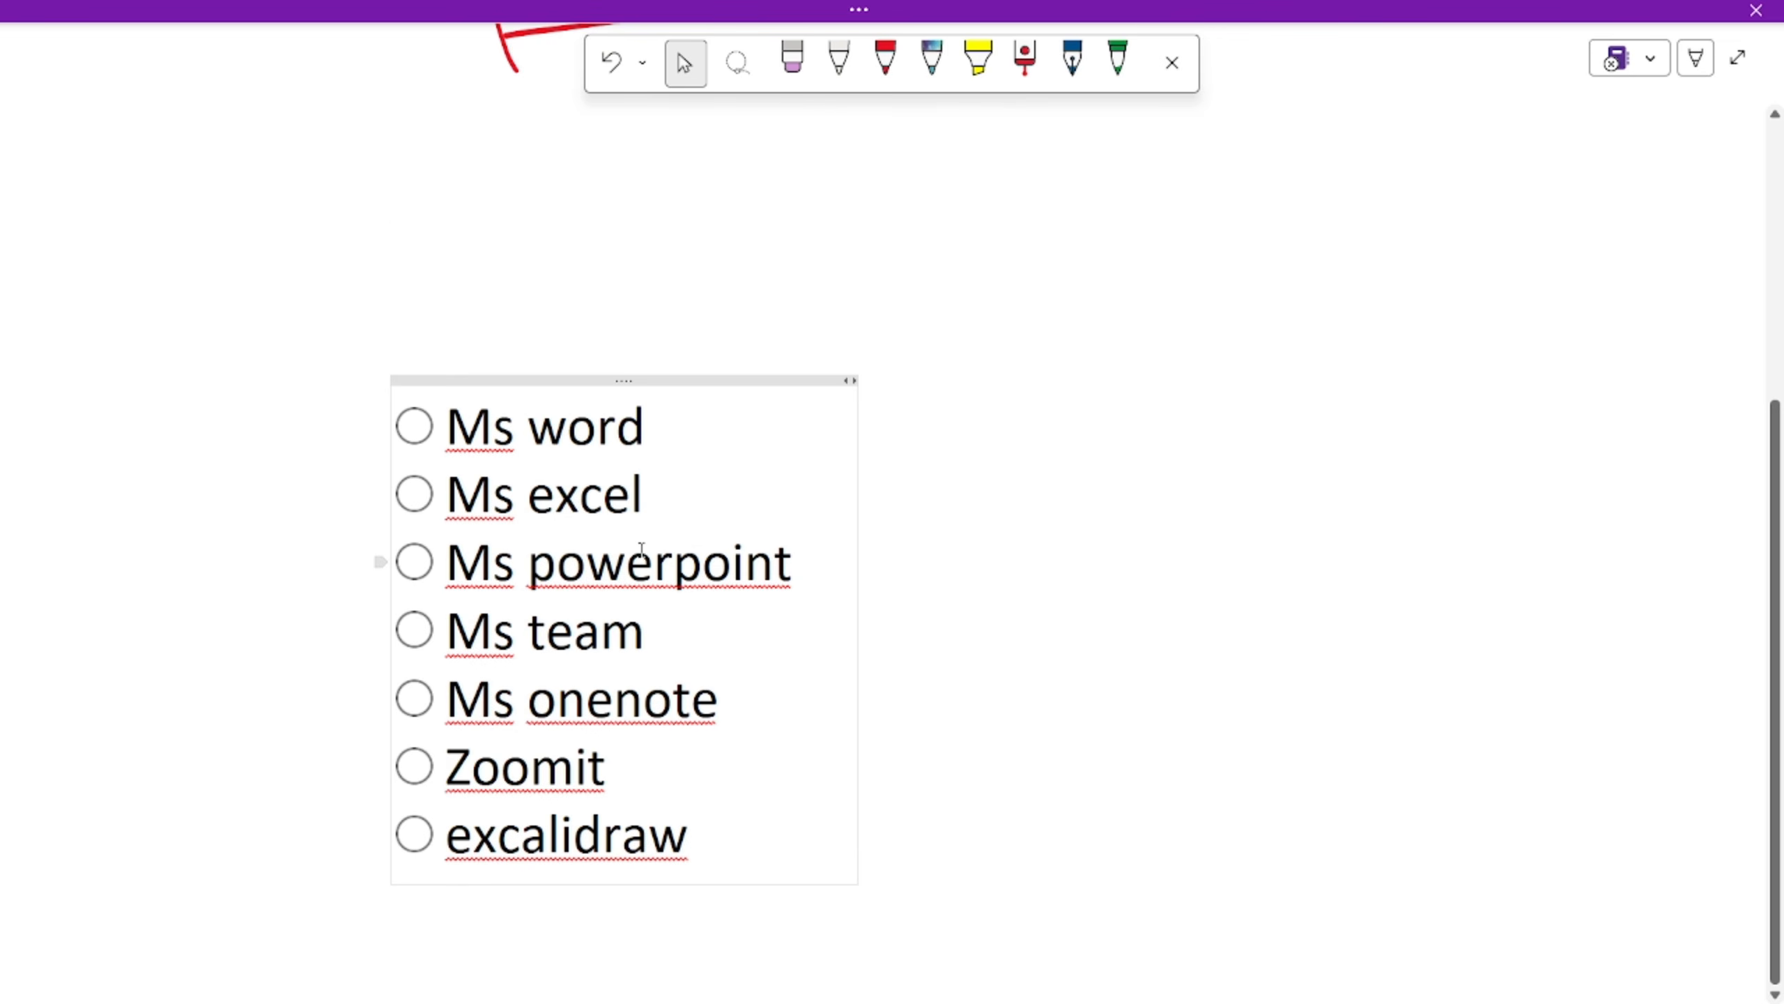
- Mark the Ms word to-do item as done and clear its check mark again, twice
{"action": "scroll", "coordinate": [643, 552], "scroll_direction": "down", "scroll_amount": 2}
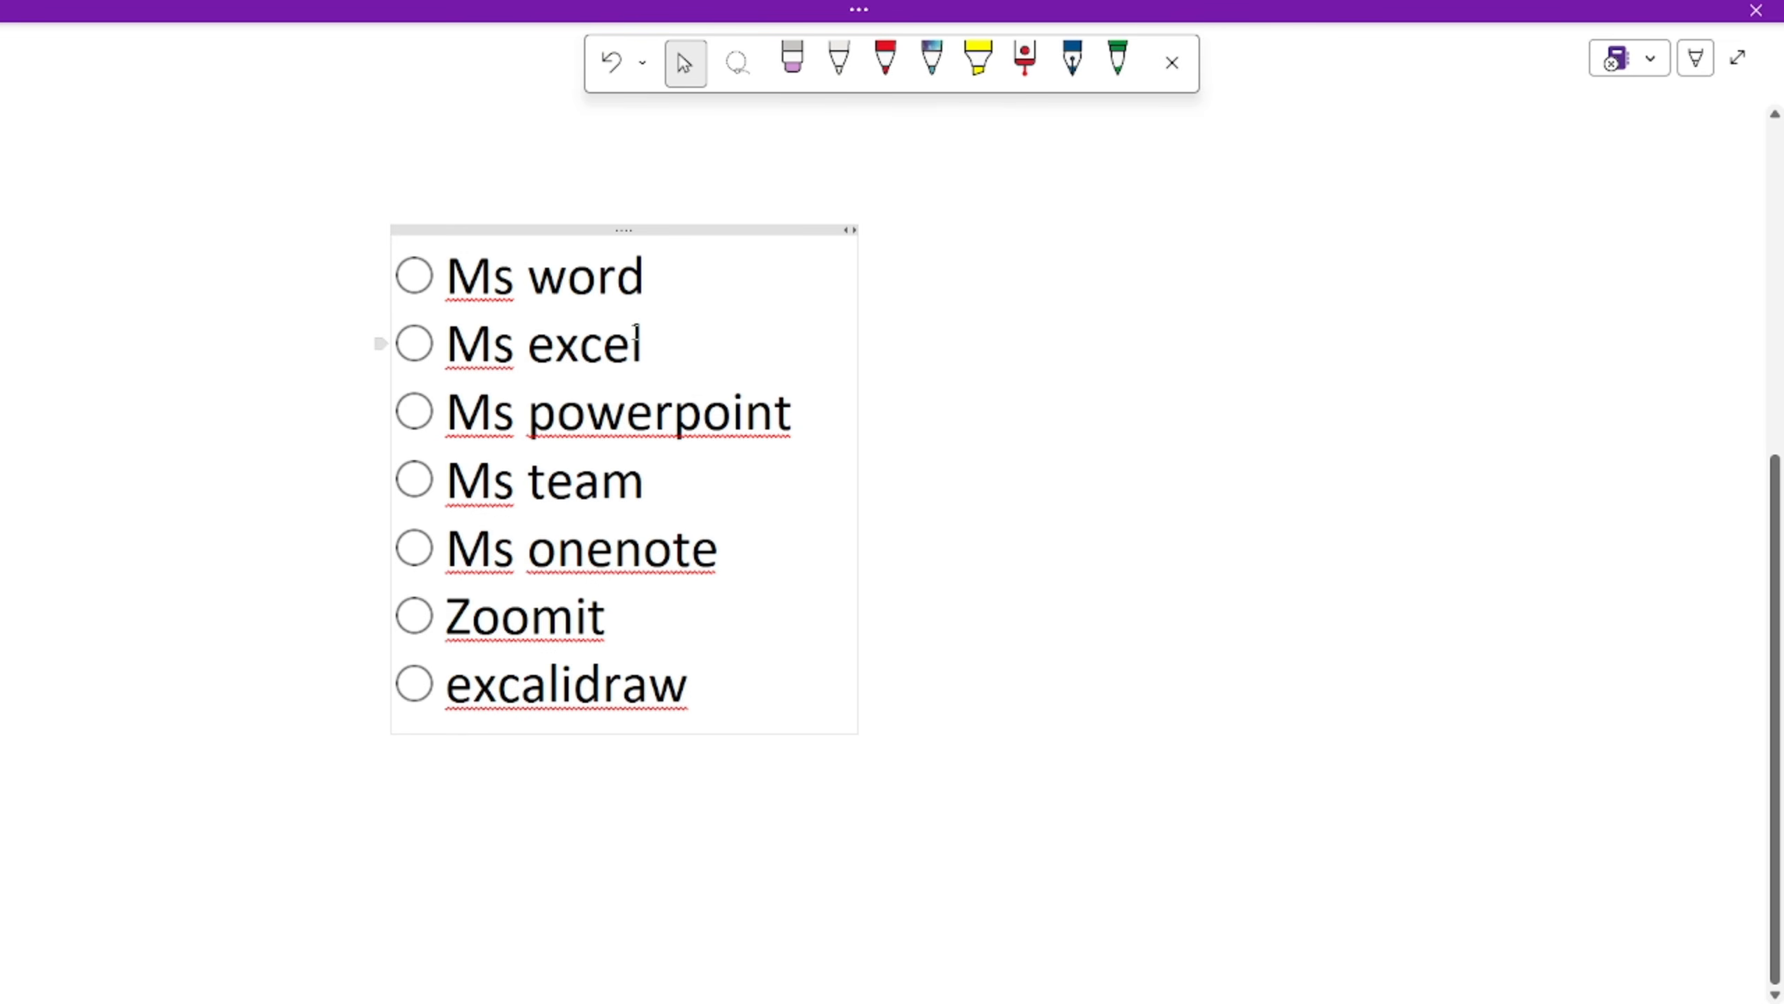
{"action": "left_click", "coordinate": [419, 285]}
{"action": "left_click", "coordinate": [420, 286]}
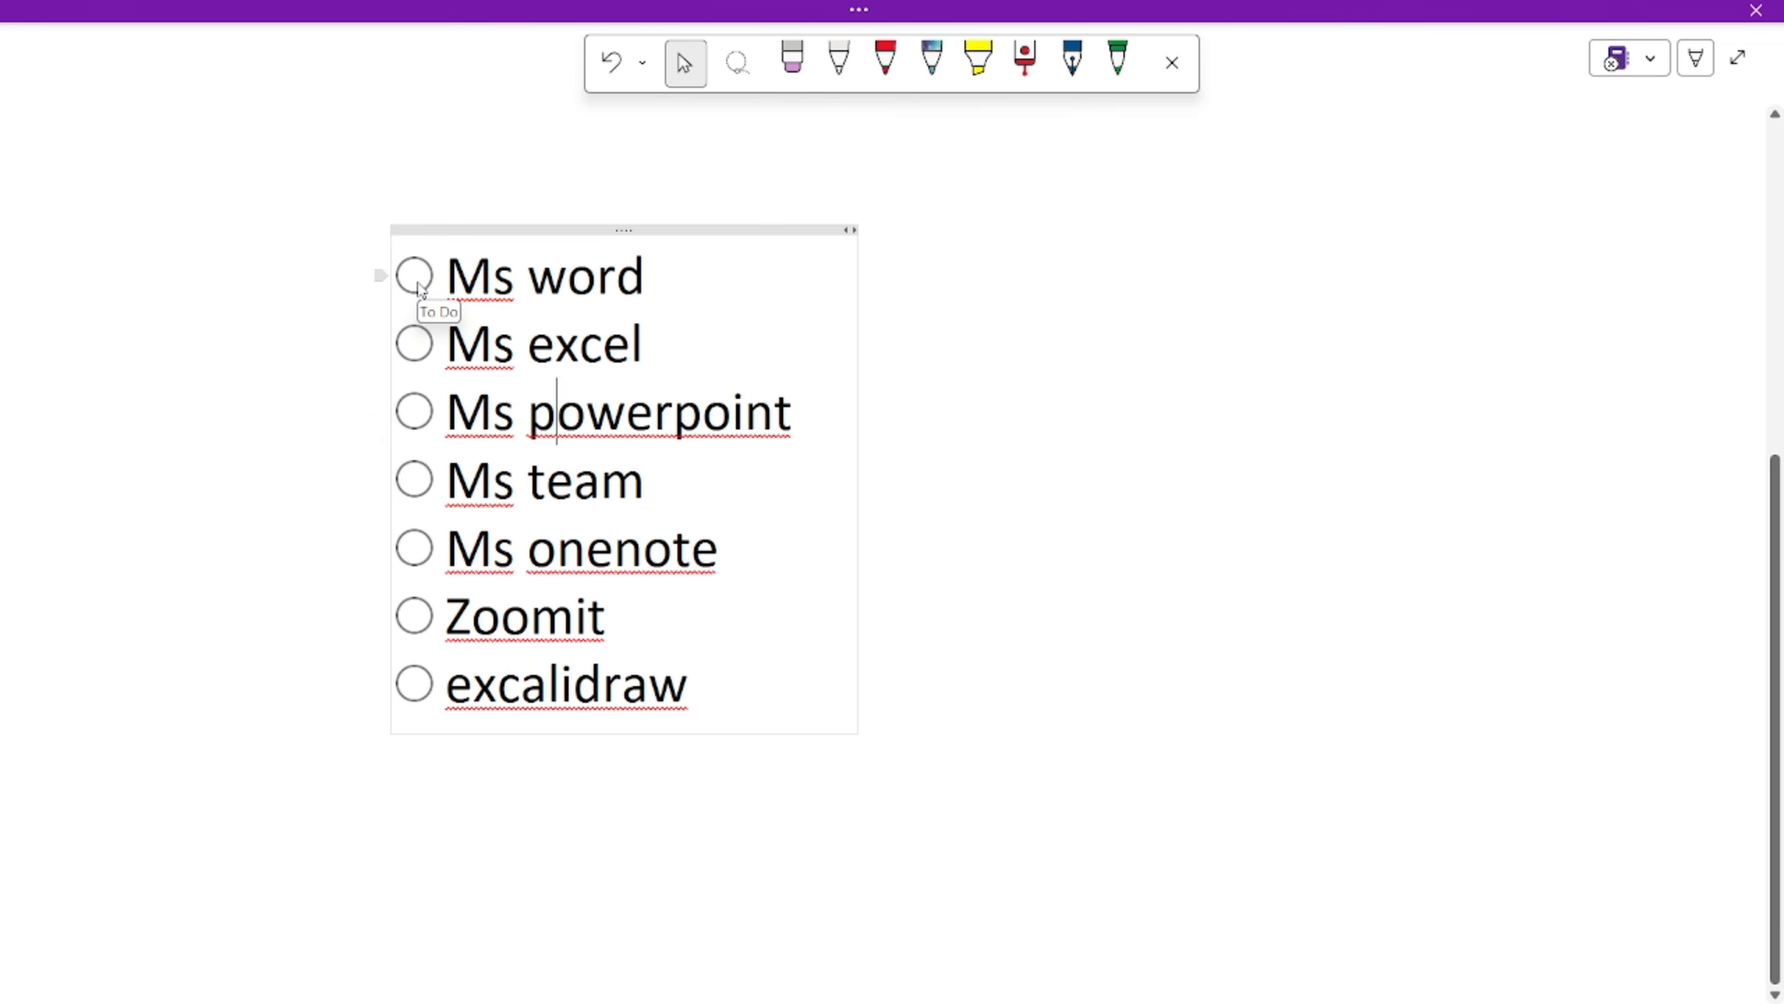
{"action": "left_click", "coordinate": [419, 285]}
{"action": "left_click", "coordinate": [418, 284]}
- Add the Important tag to the Ms powerpoint item in the to-do list
{"action": "left_click", "coordinate": [809, 419]}
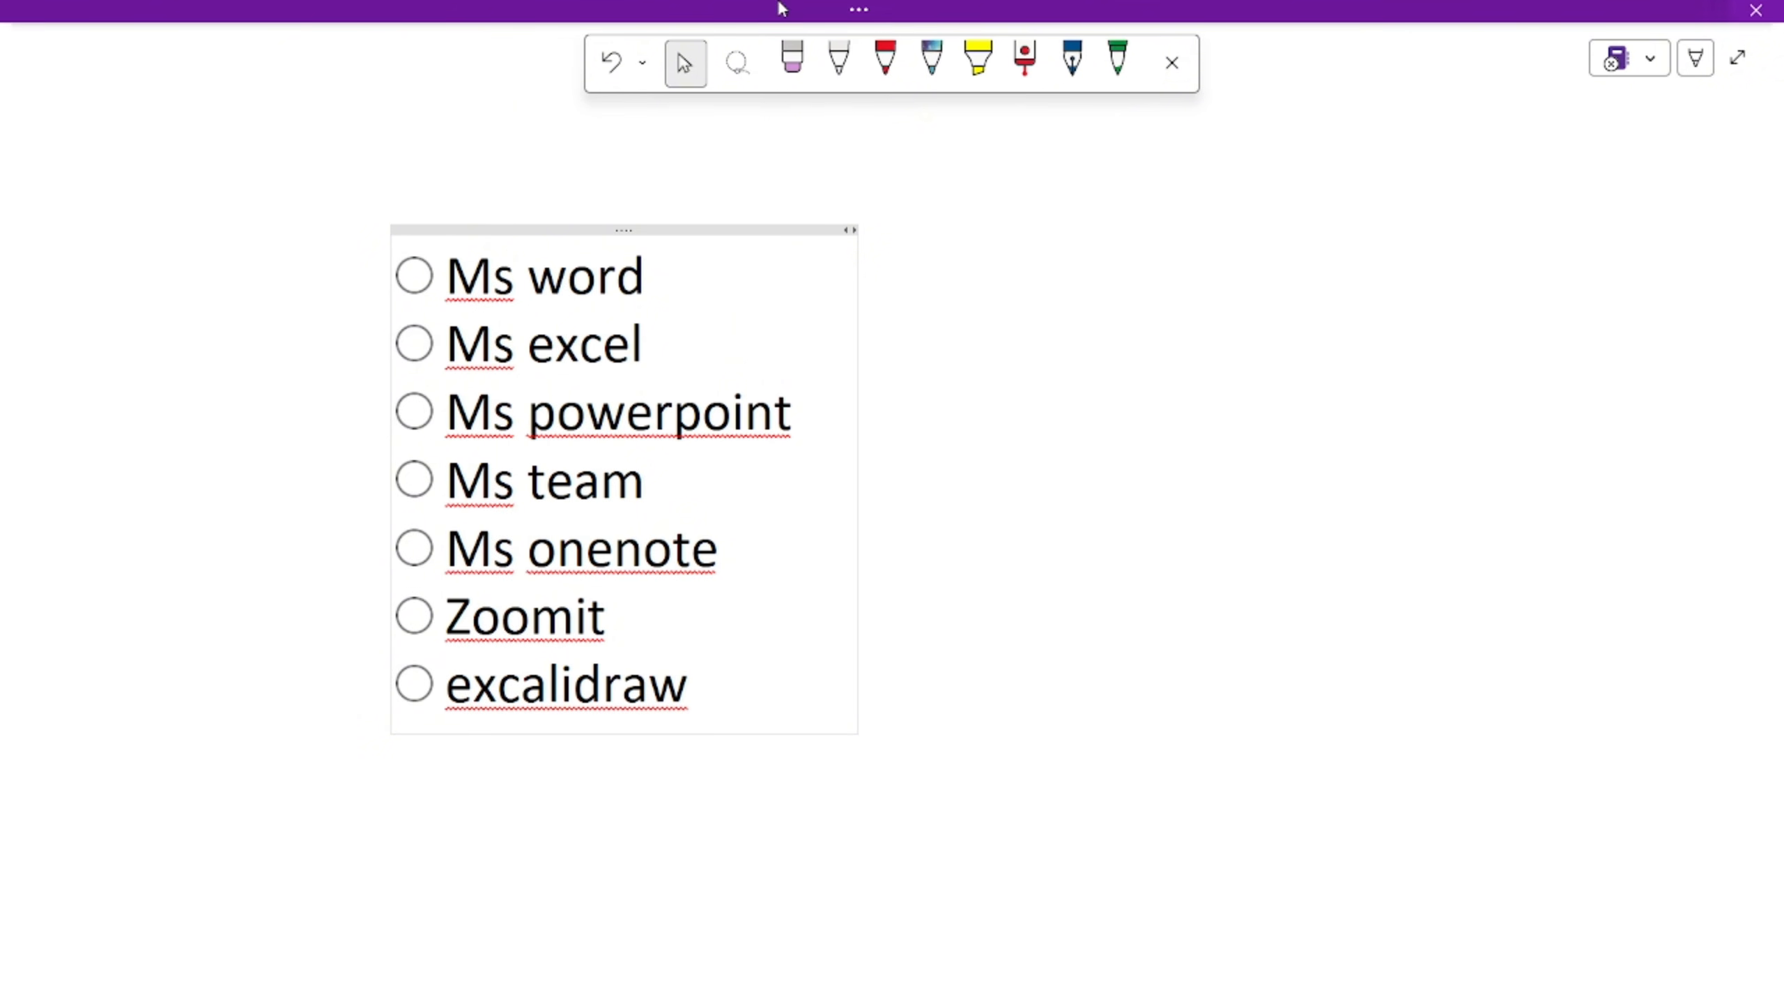
{"action": "key", "text": "F11"}
{"action": "left_click", "coordinate": [1076, 120]}
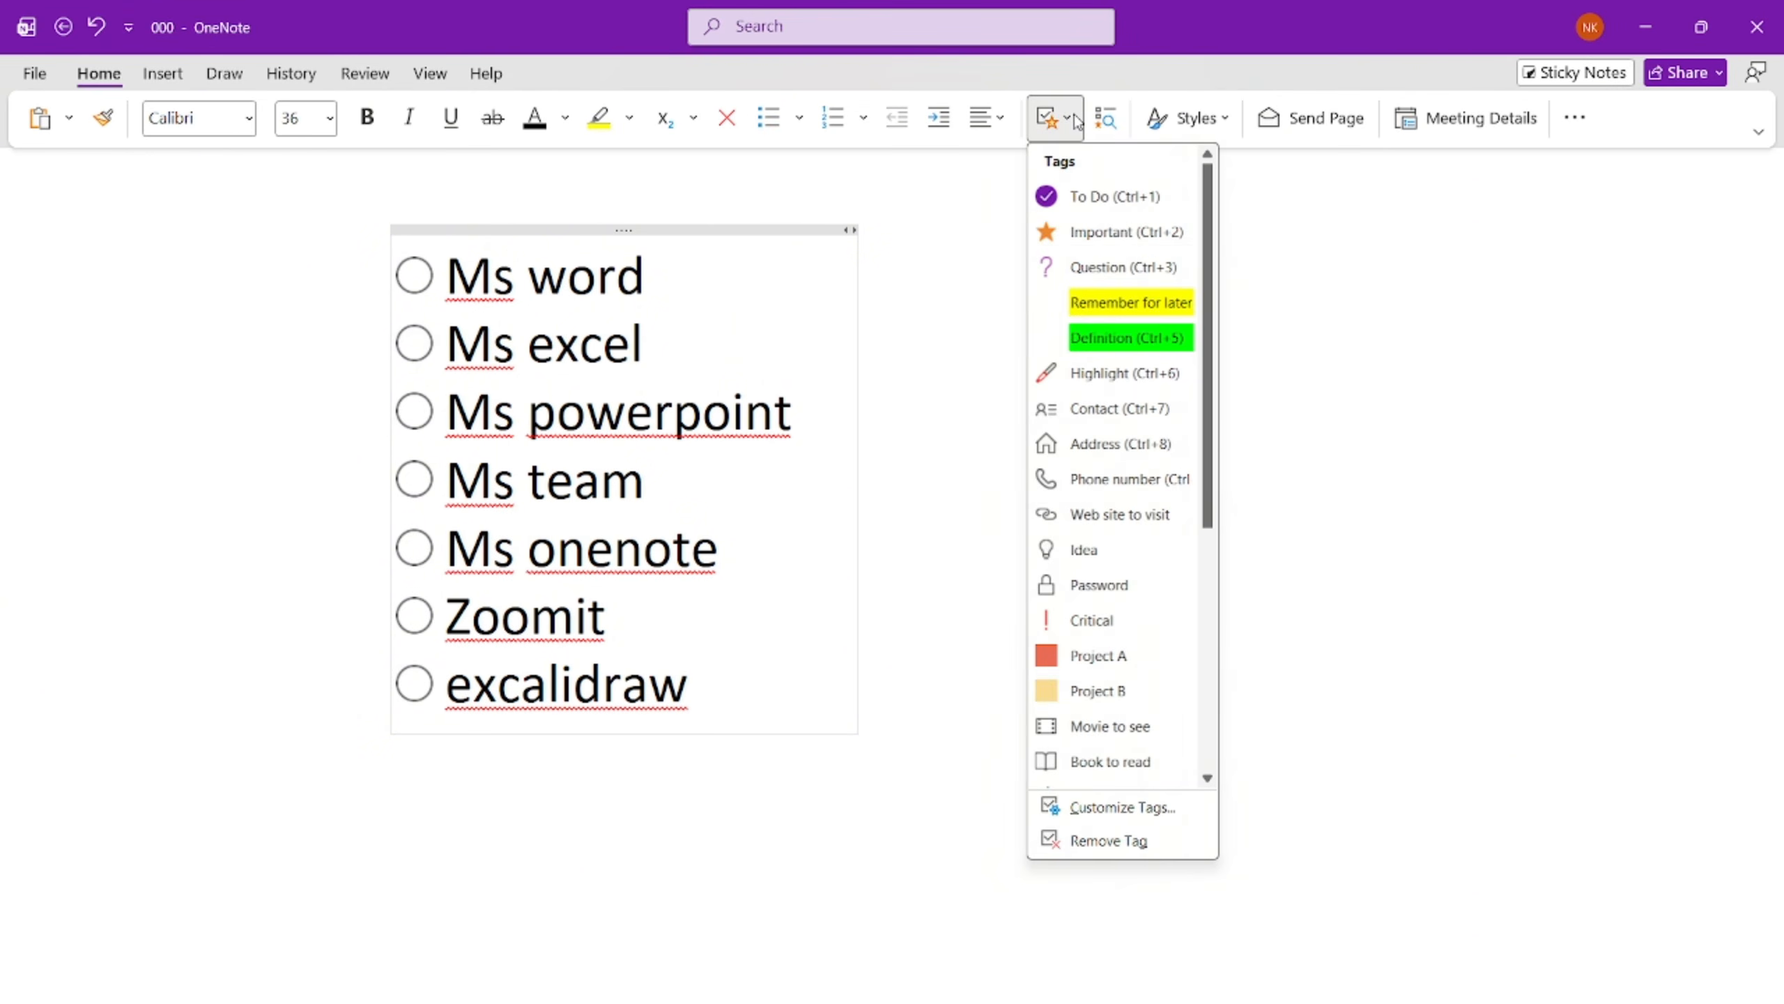
{"action": "left_click", "coordinate": [1119, 232]}
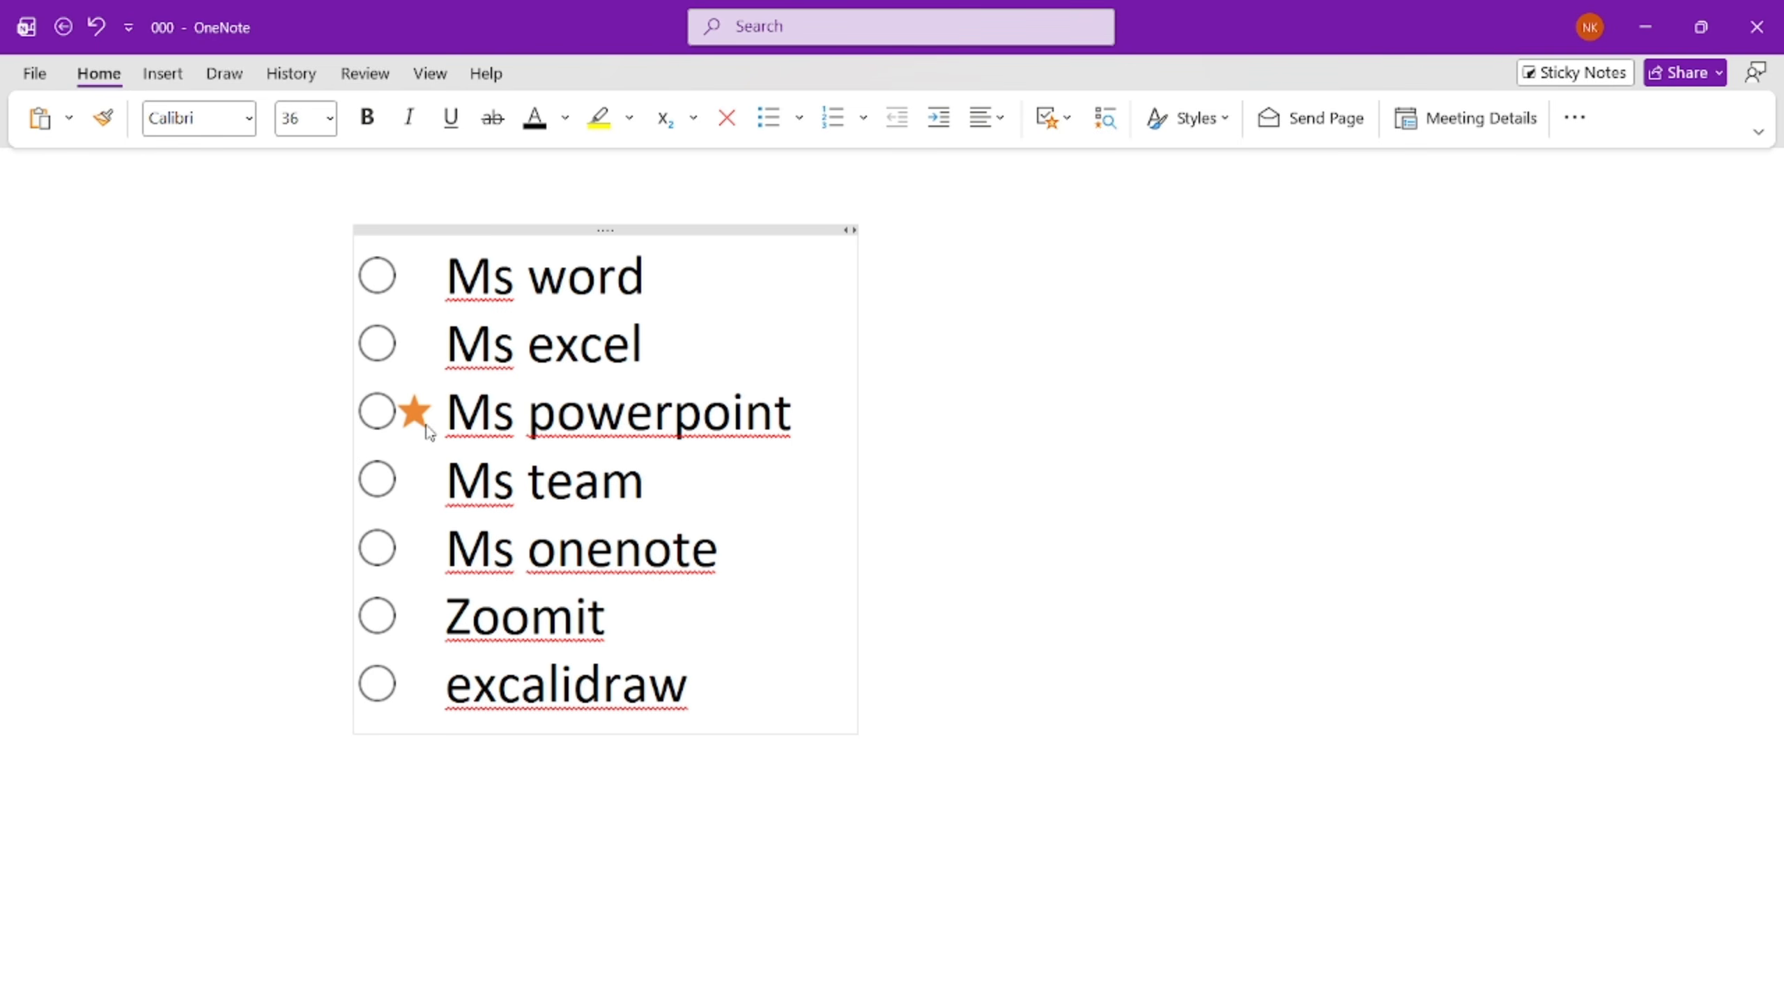
- Add the Question tag to the Ms team item in the to-do list
{"action": "left_click", "coordinate": [716, 488]}
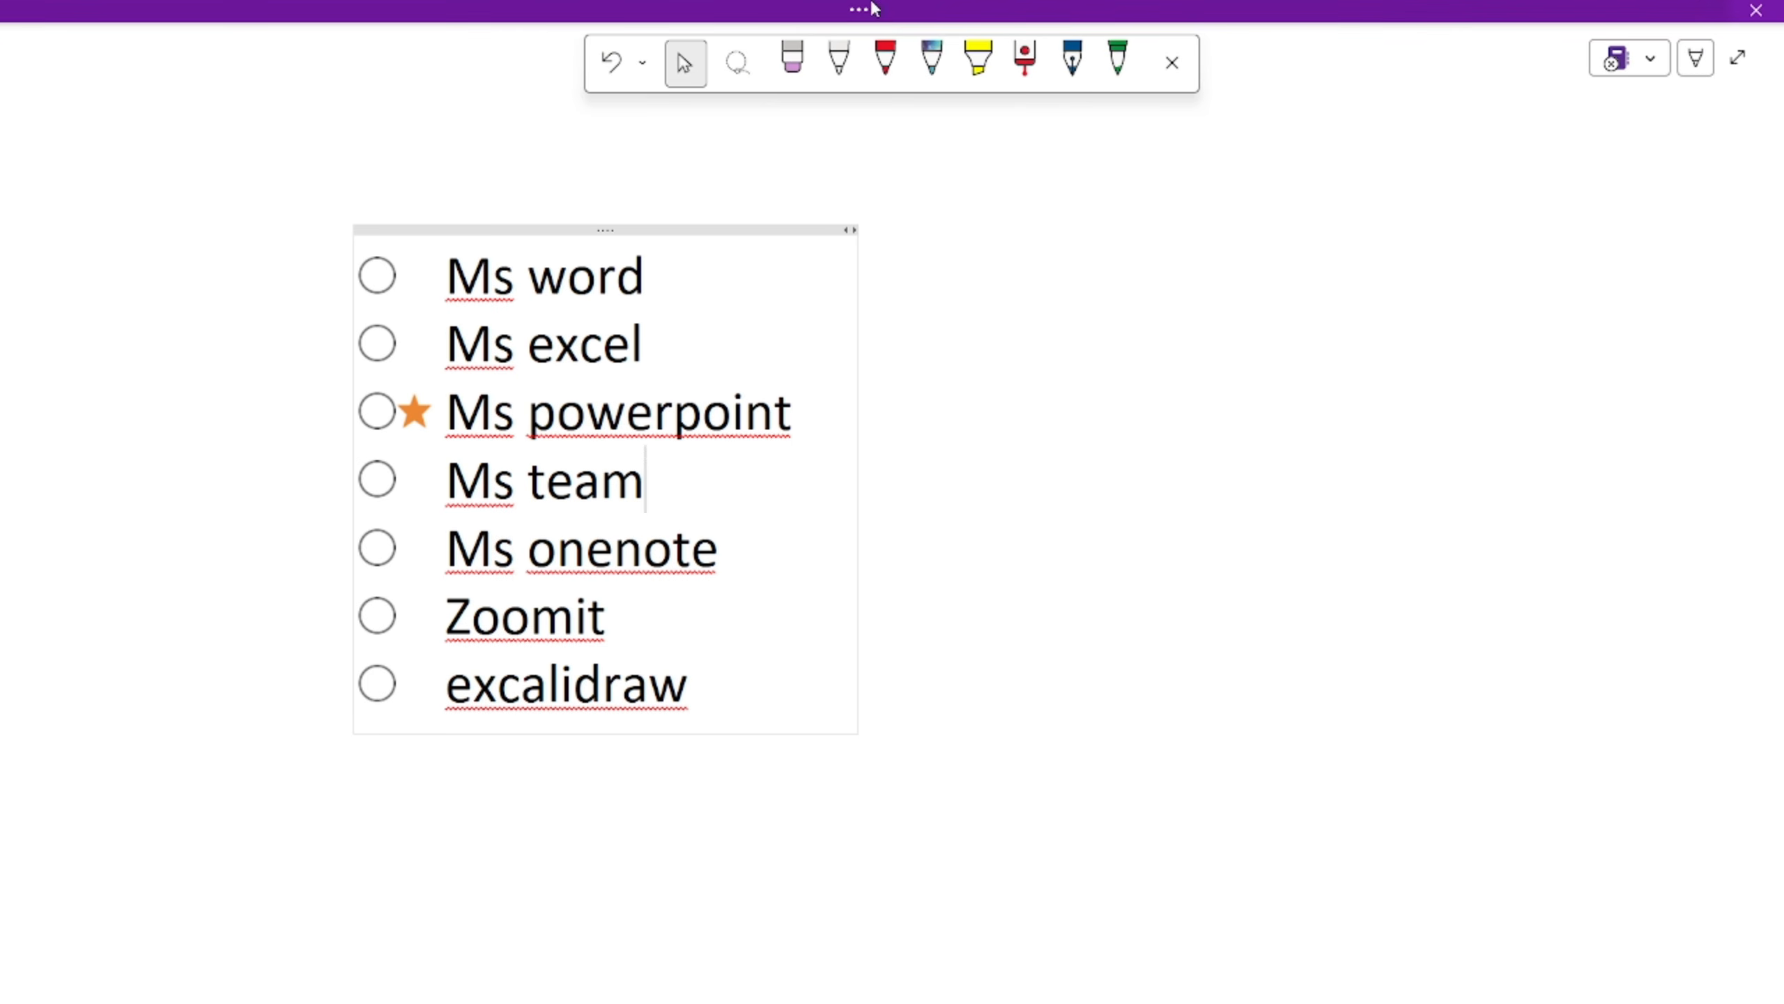
{"action": "left_click", "coordinate": [873, 7]}
{"action": "left_click", "coordinate": [1050, 118]}
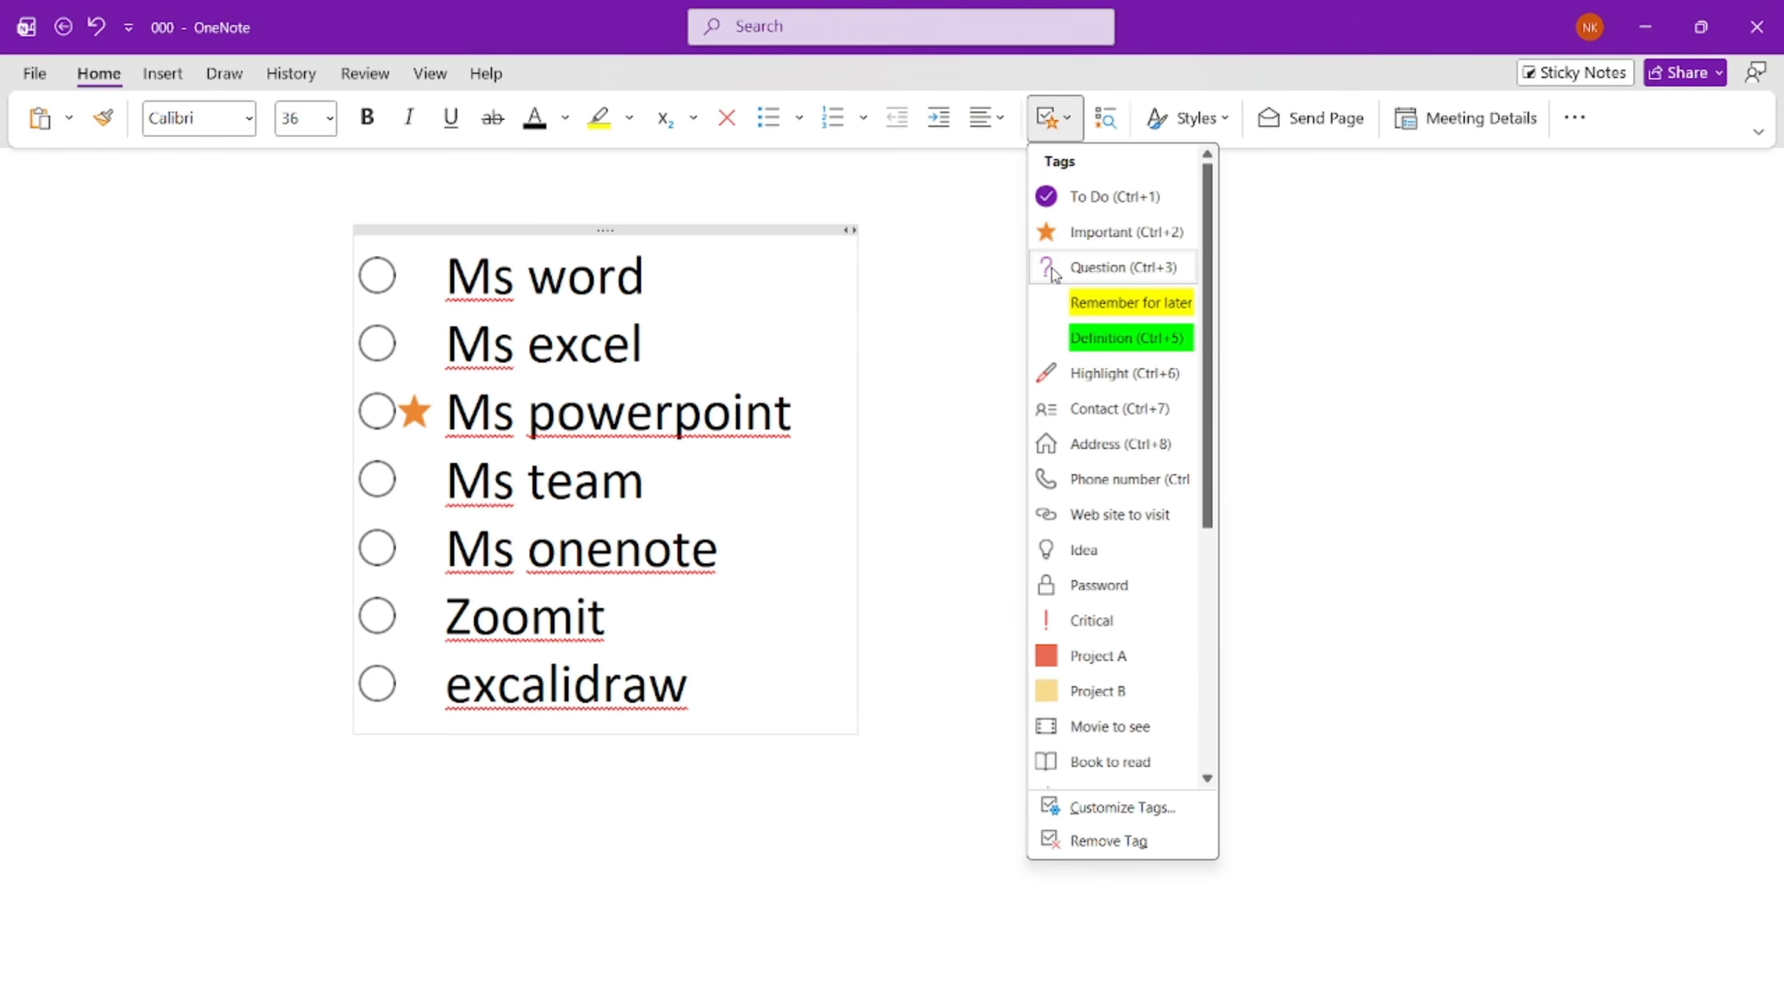
{"action": "left_click", "coordinate": [1122, 274]}
- Add the green Definition tag to the Ms onenote item in the to-do list
{"action": "left_click", "coordinate": [728, 563]}
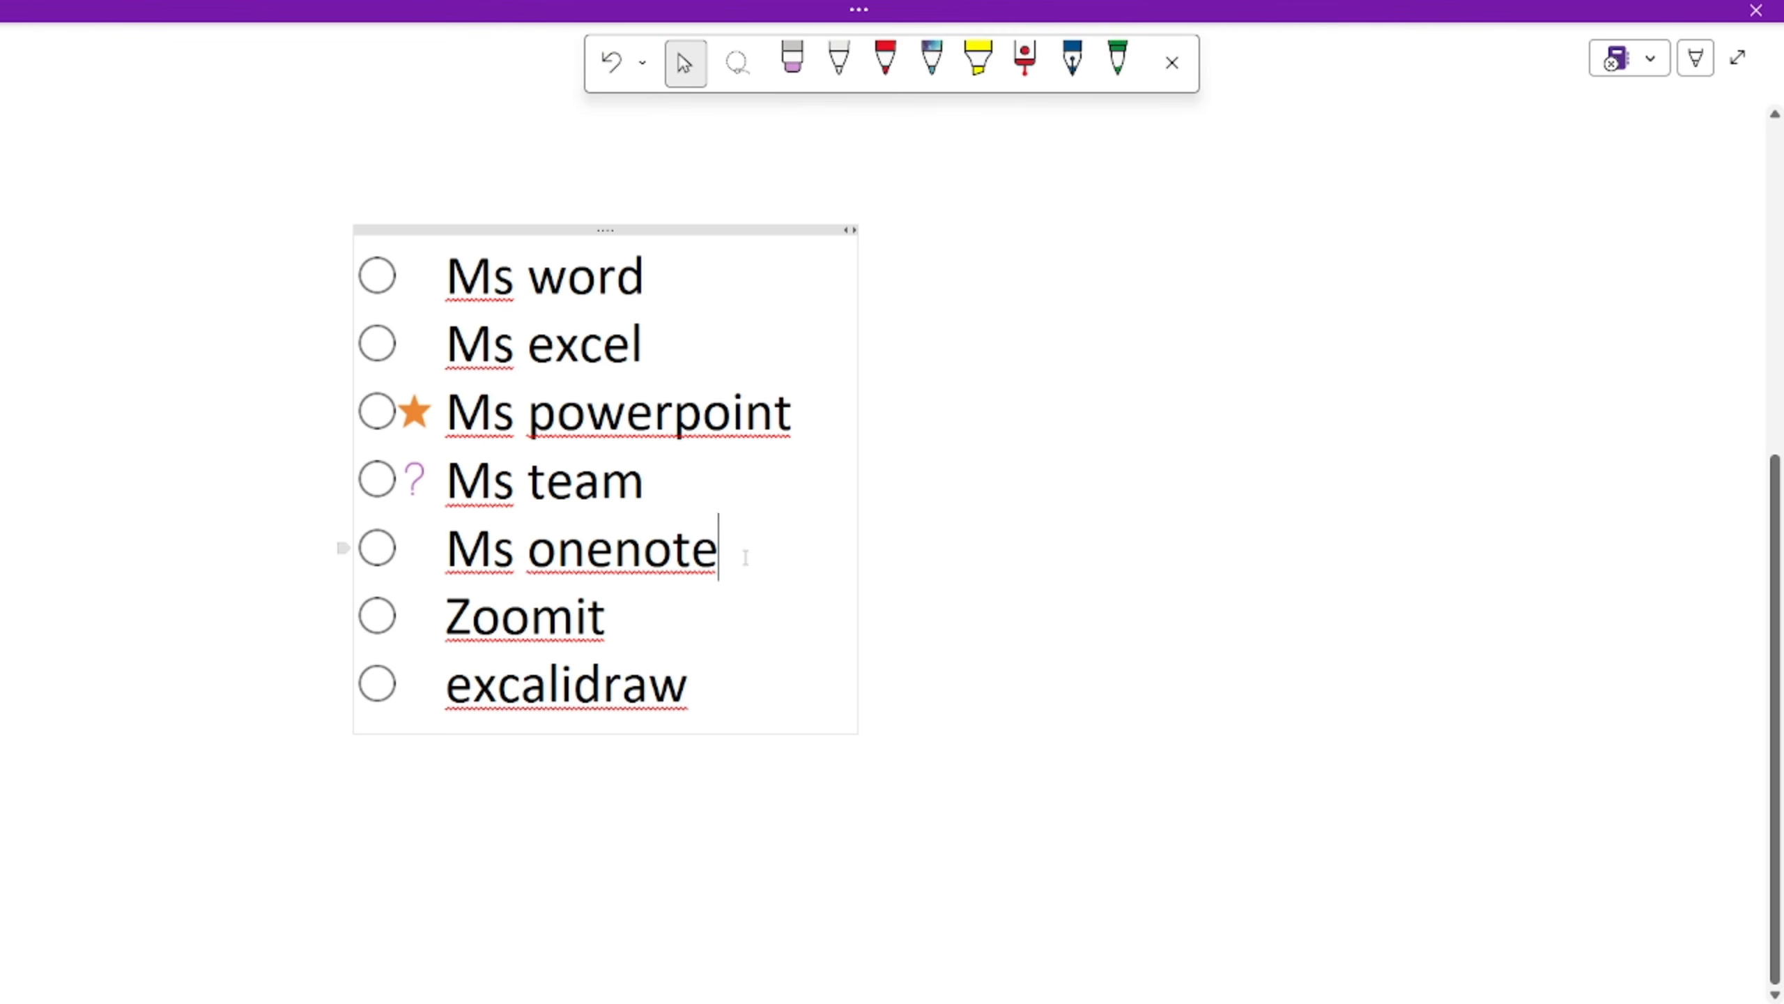
{"action": "left_click", "coordinate": [820, 12]}
{"action": "left_click", "coordinate": [1065, 121]}
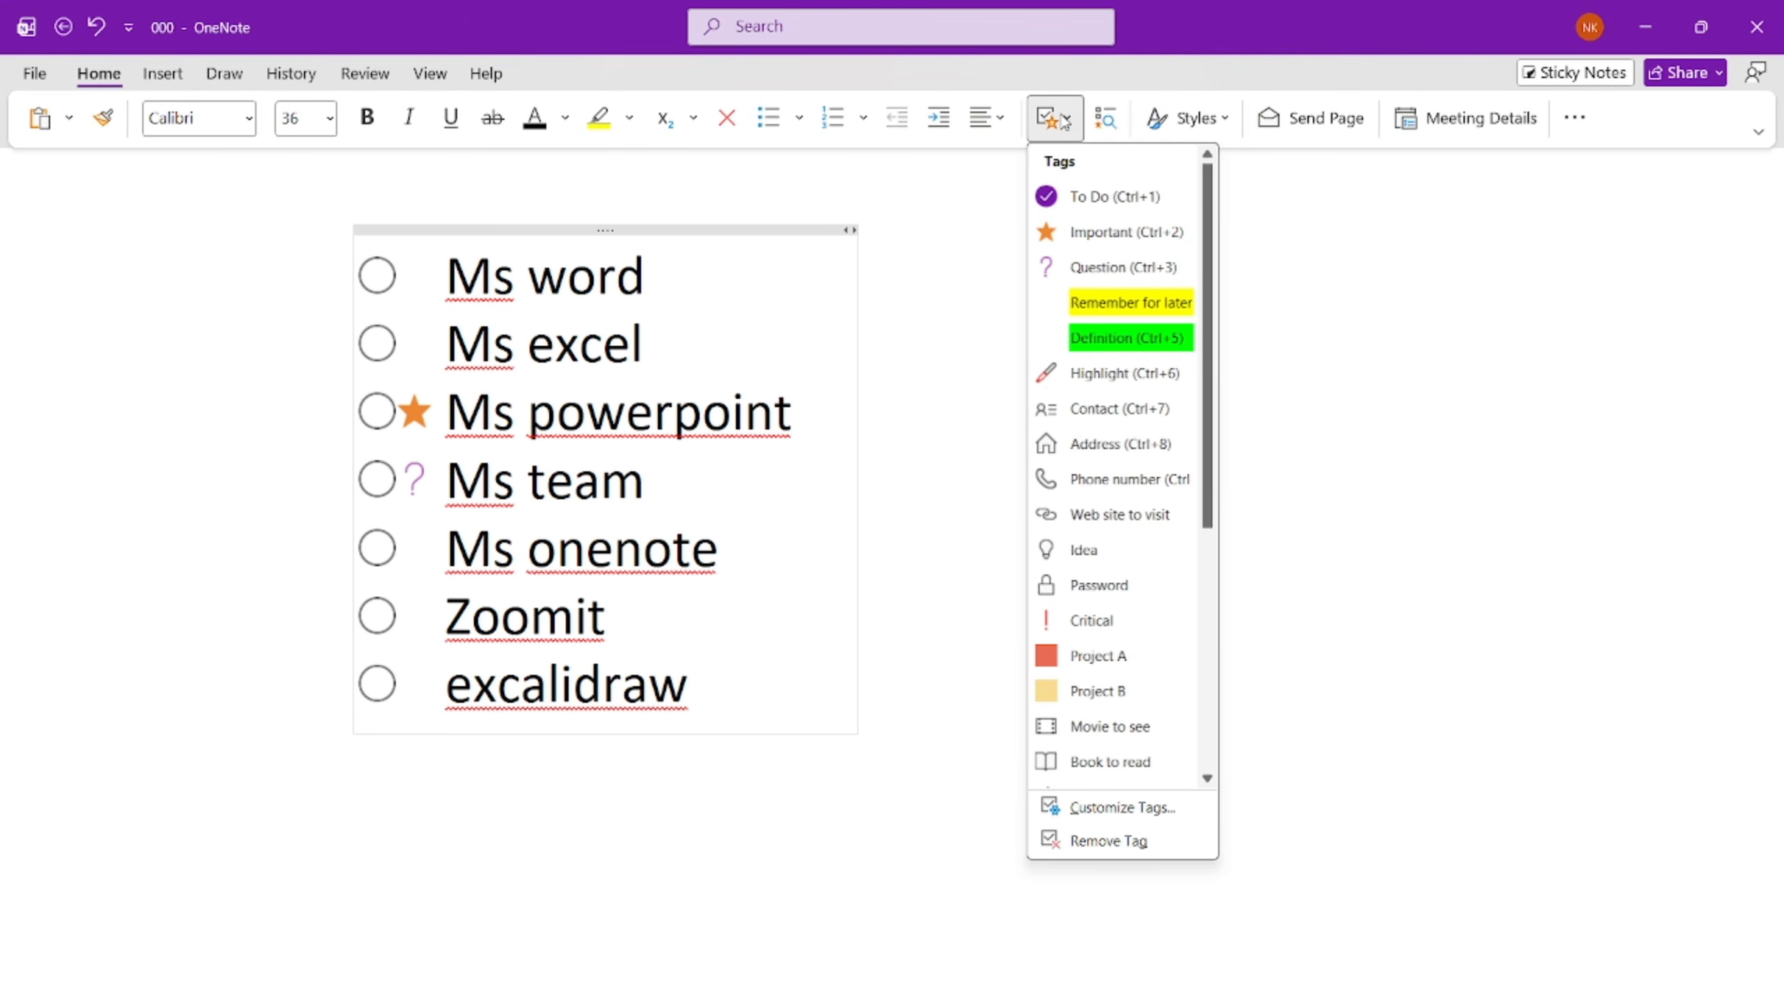
{"action": "left_click", "coordinate": [1113, 341]}
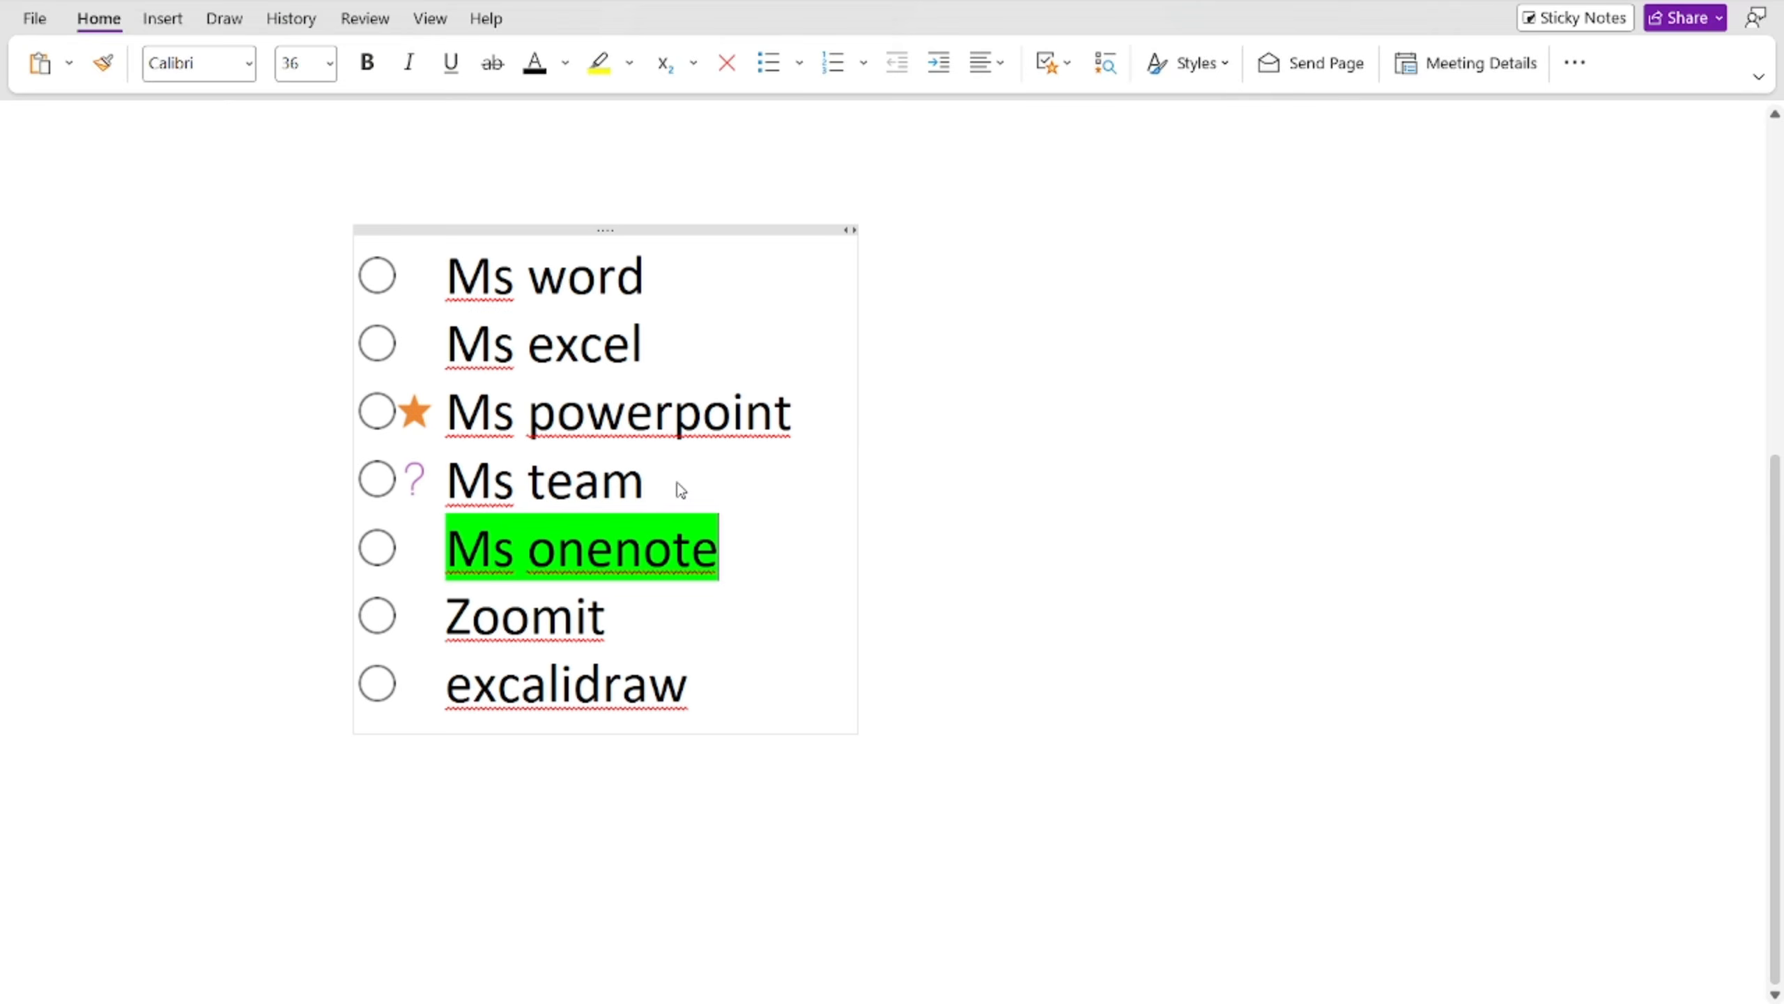
- Add the yellow Remember for later tag to the Zoomit item in the to-do list
{"action": "left_click", "coordinate": [678, 628]}
{"action": "left_click", "coordinate": [859, 10]}
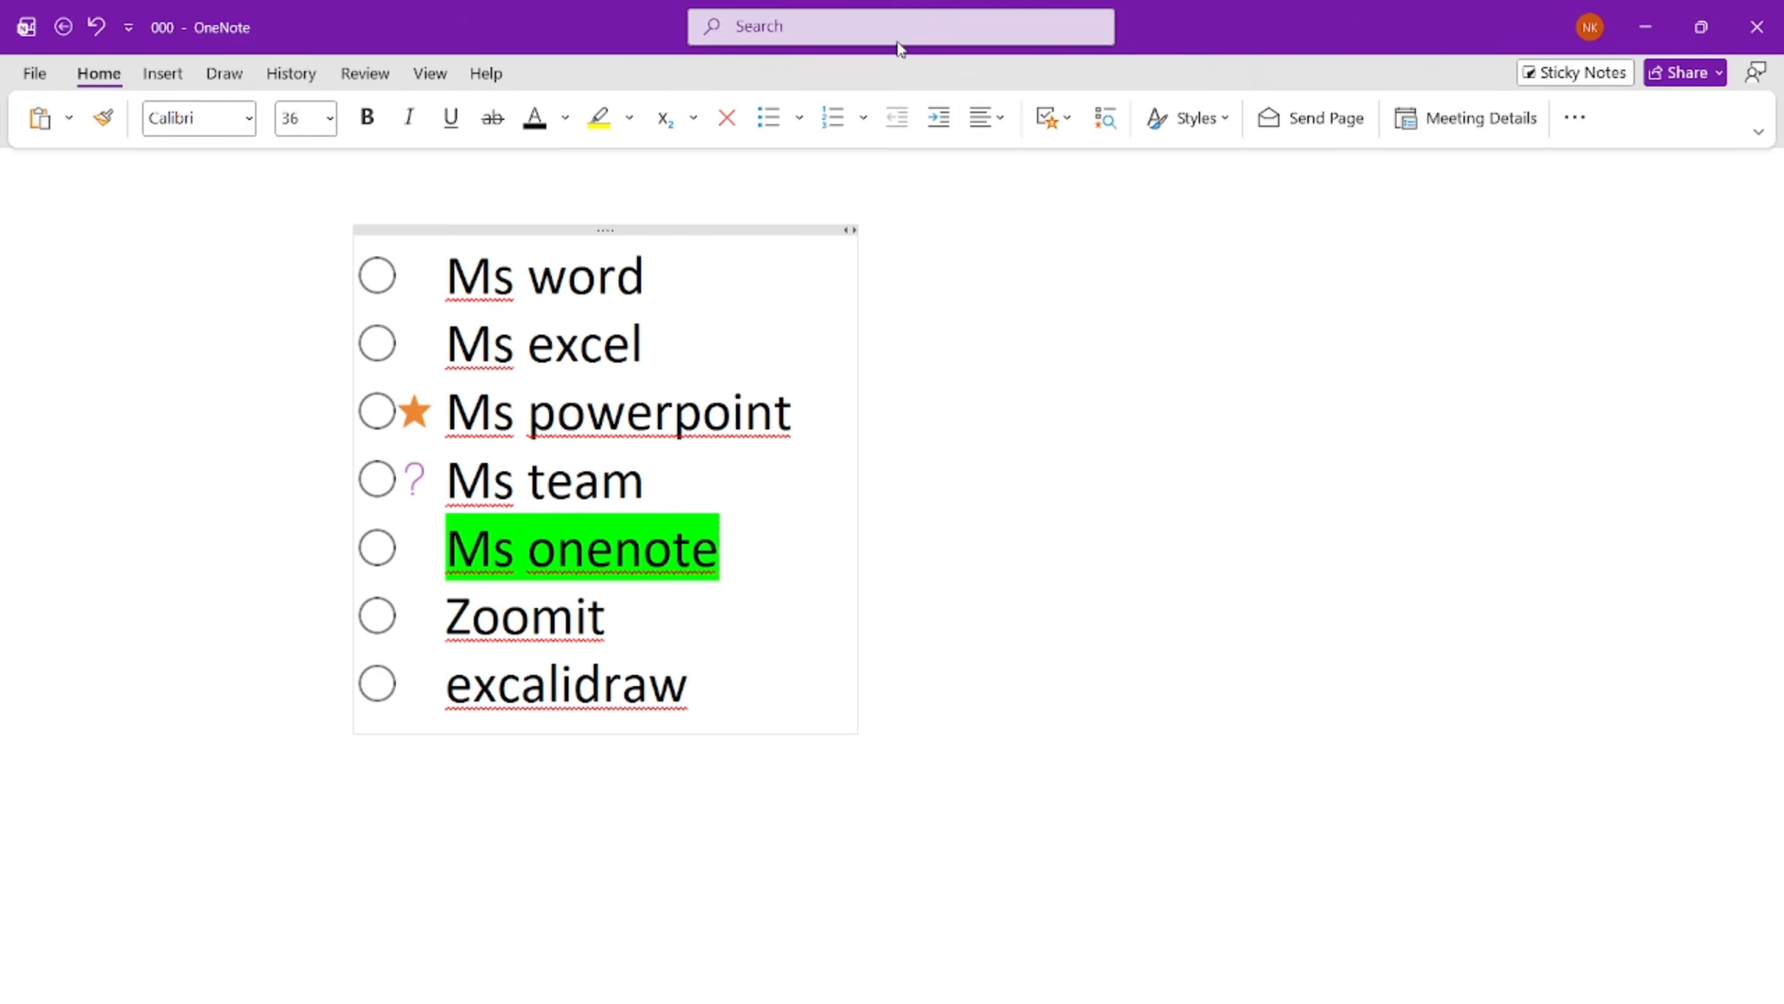
{"action": "left_click", "coordinate": [1047, 118]}
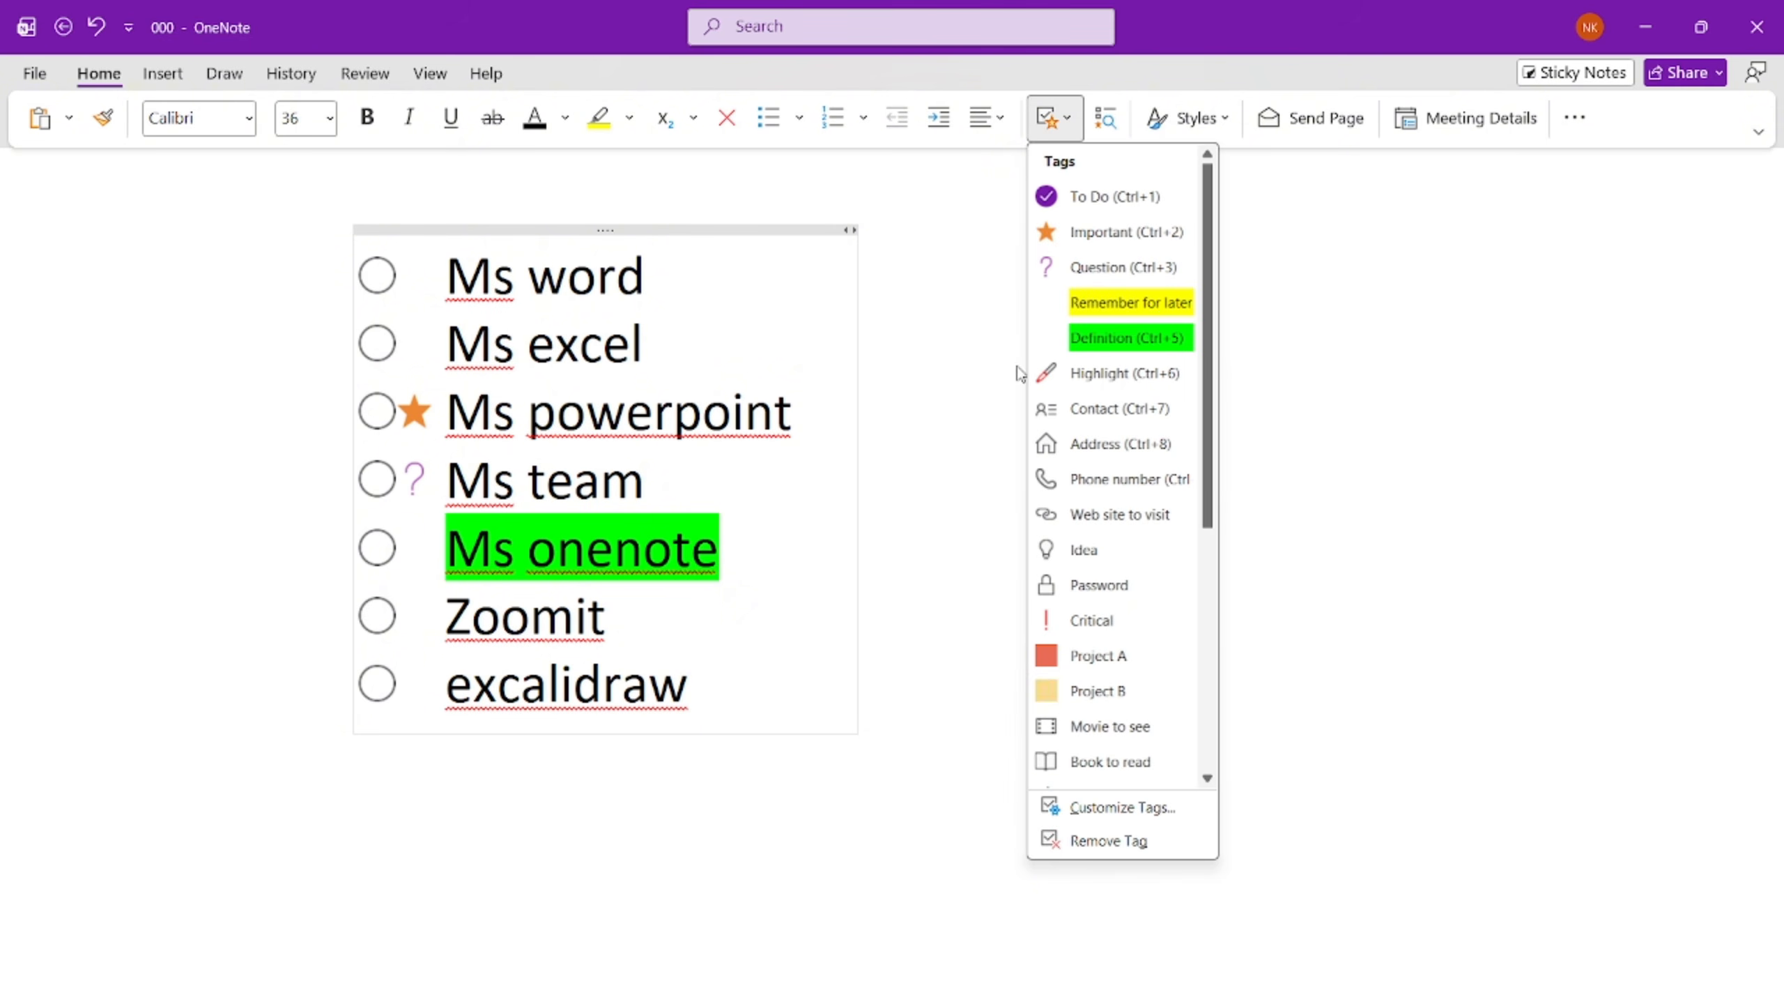
{"action": "left_click", "coordinate": [1145, 313]}
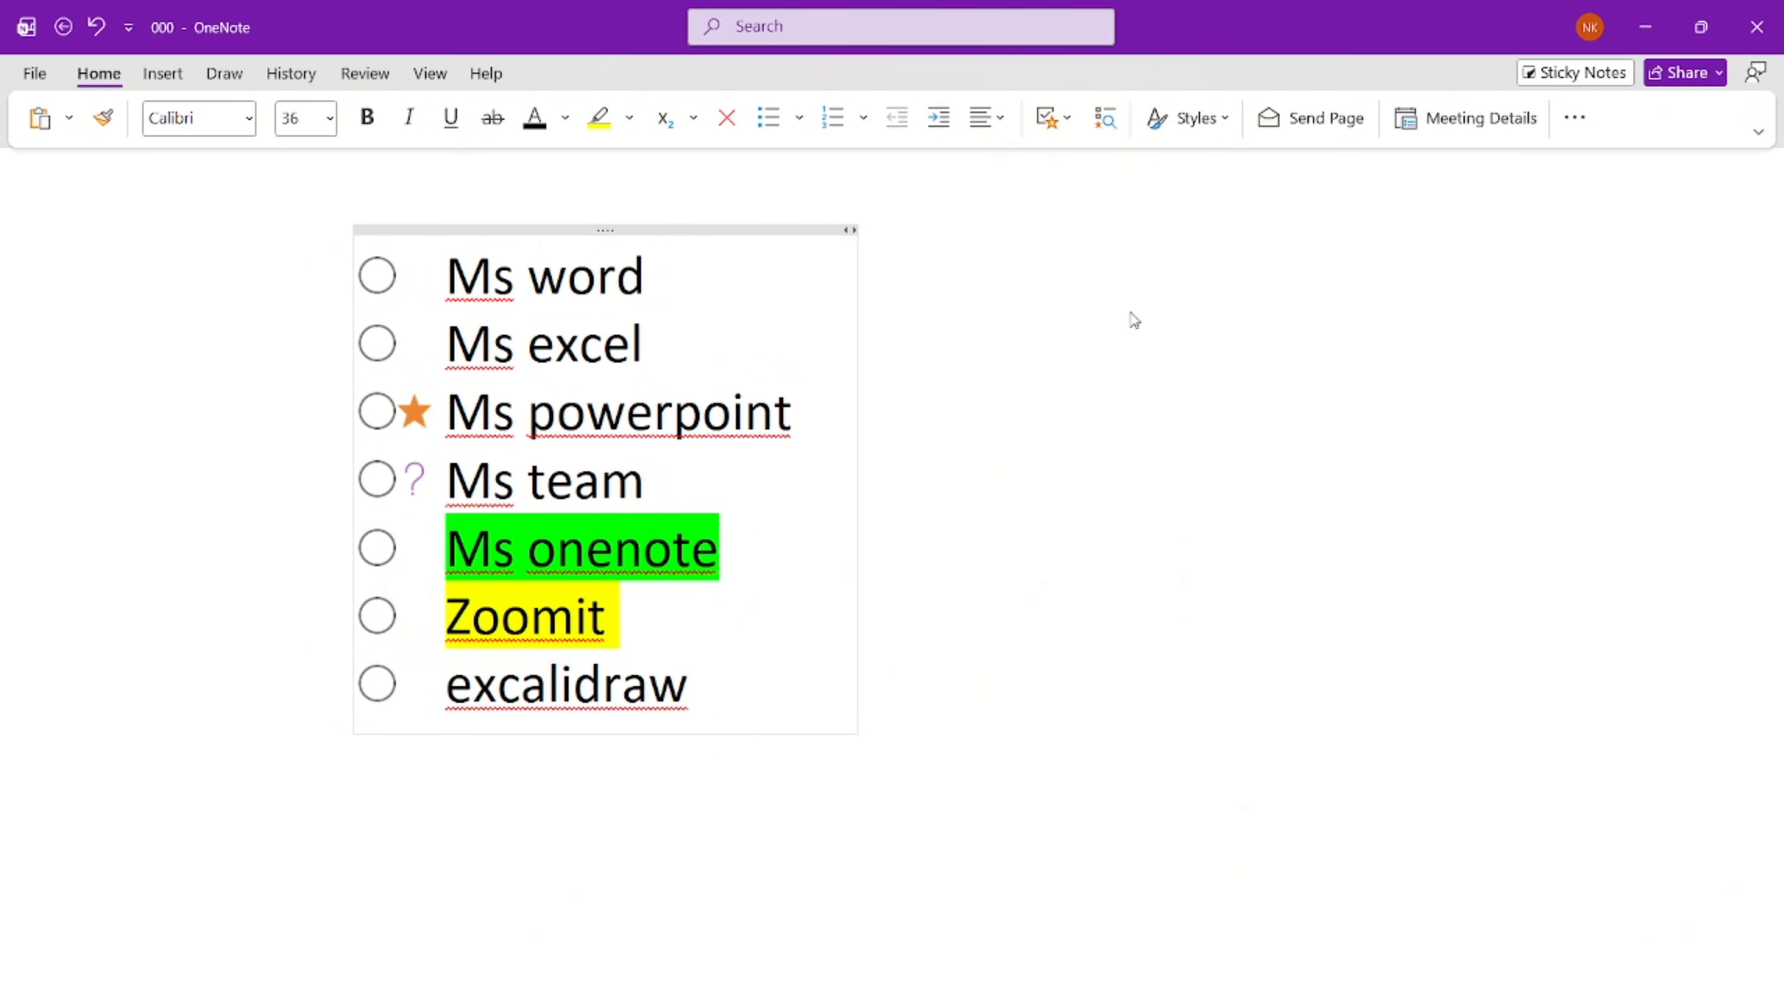